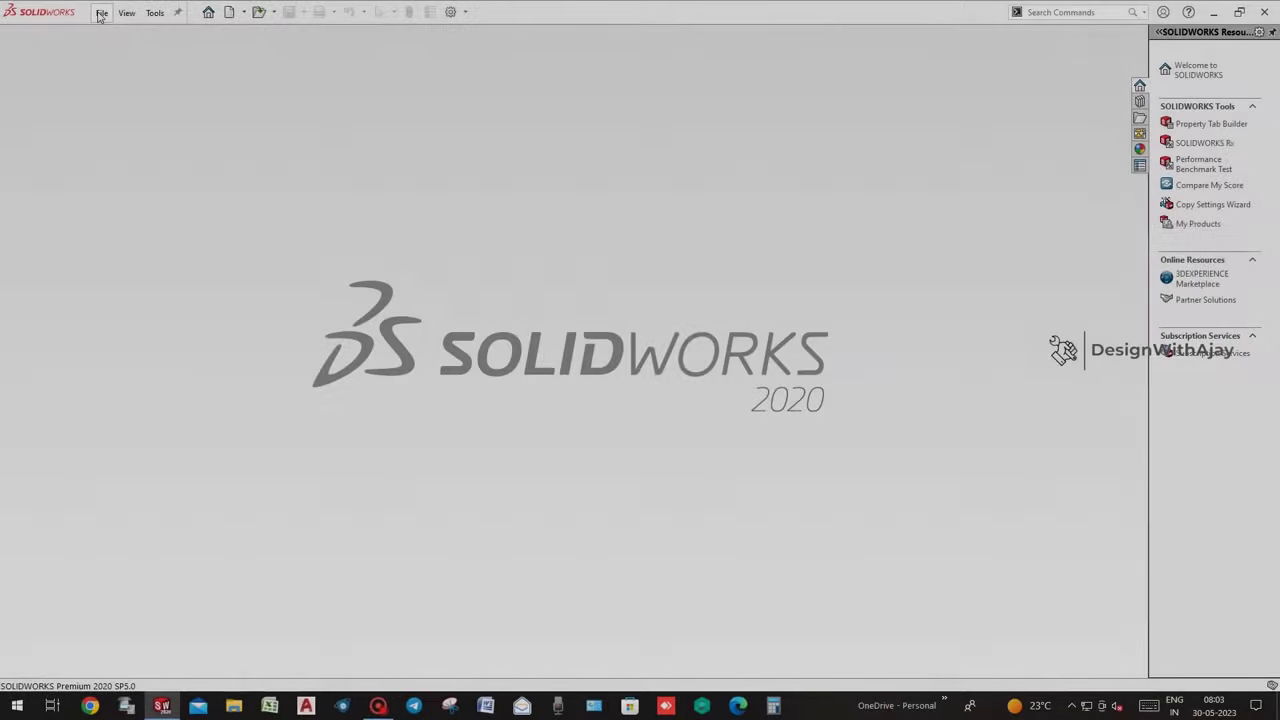
Create a new part document.
{"action": "left_click", "coordinate": [101, 12]}
{"action": "left_click", "coordinate": [118, 36]}
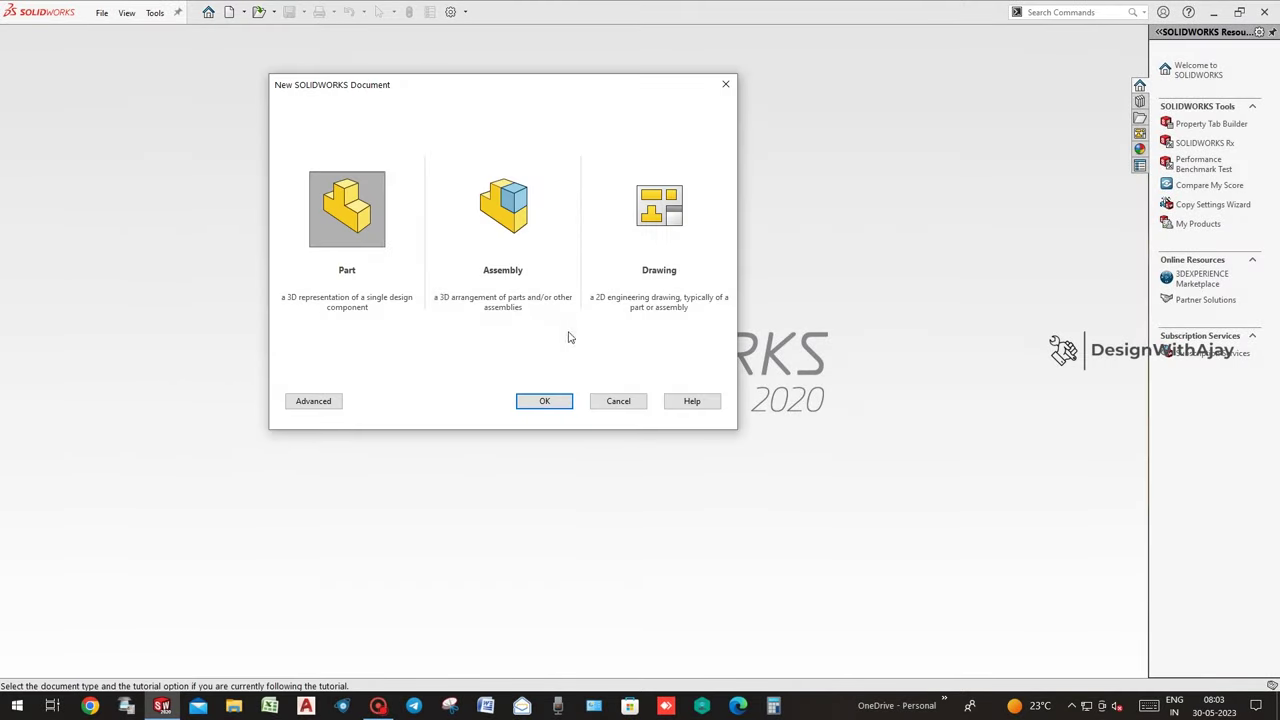
{"action": "double_click", "coordinate": [365, 240]}
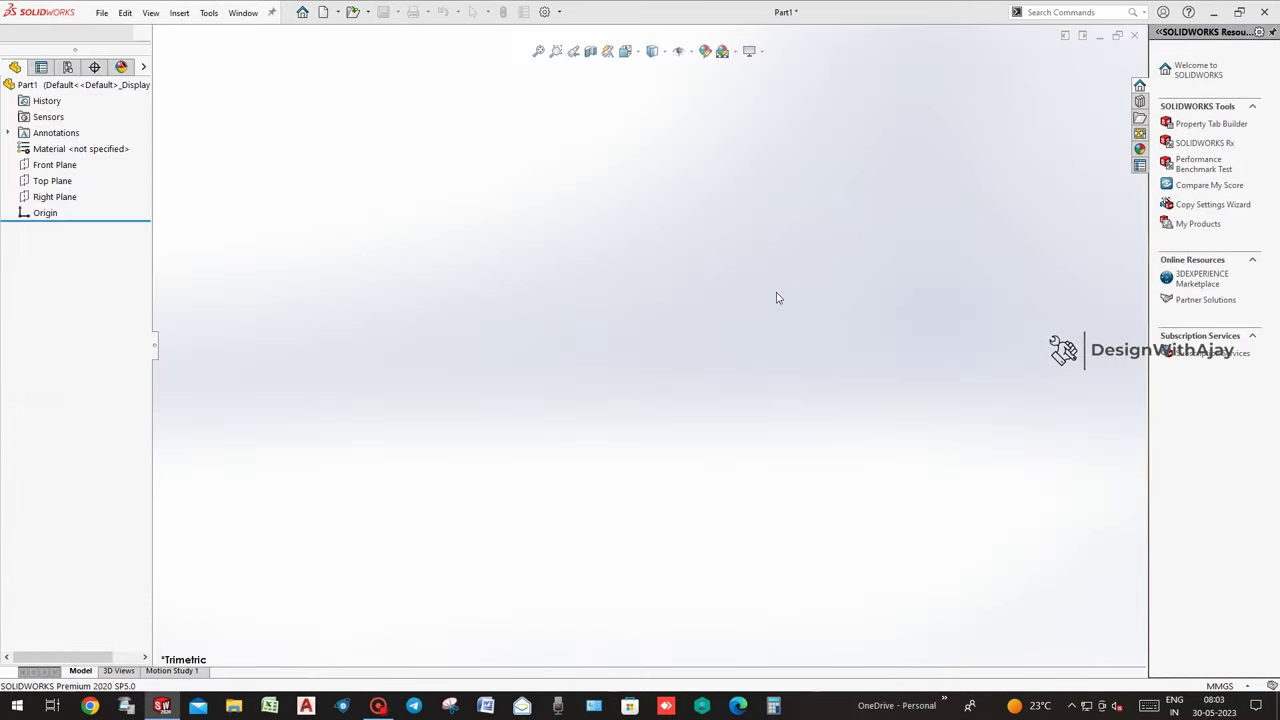
Show the reference planes, apply the Plain White scene and select the Front Plane.
{"action": "left_click", "coordinate": [678, 127]}
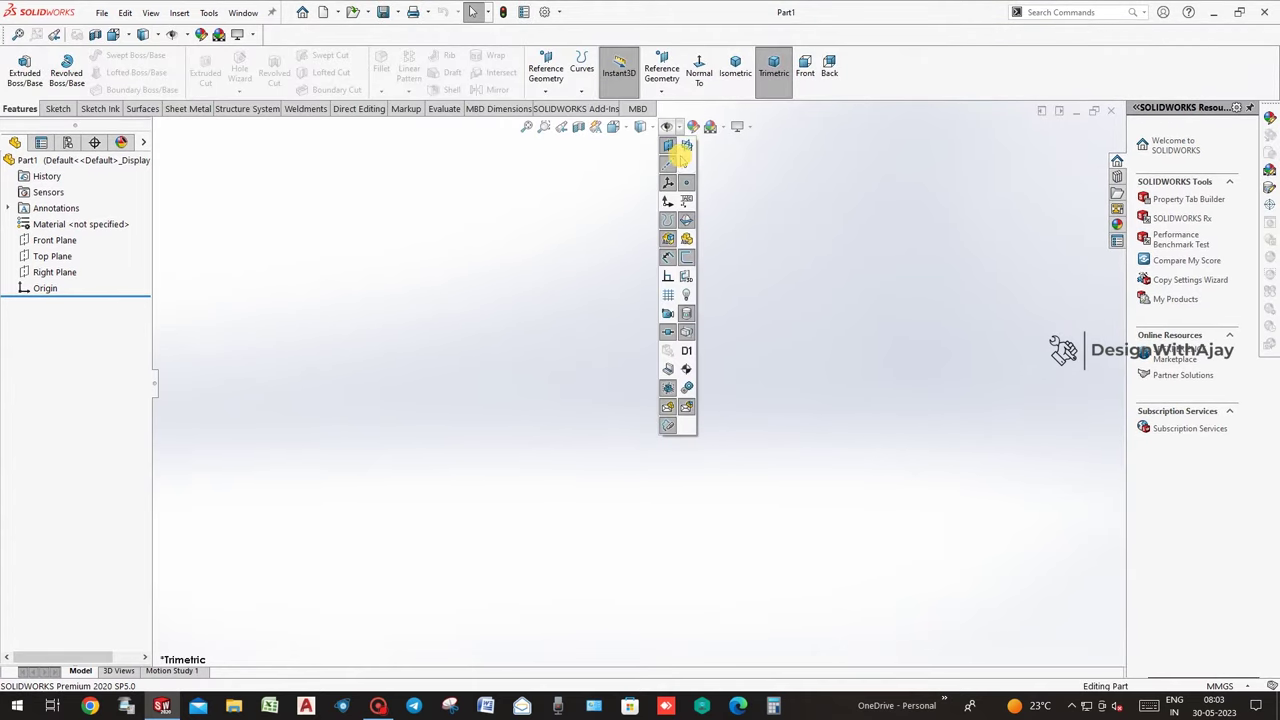
{"action": "left_click", "coordinate": [684, 152]}
{"action": "left_click", "coordinate": [720, 128]}
{"action": "left_click", "coordinate": [716, 183]}
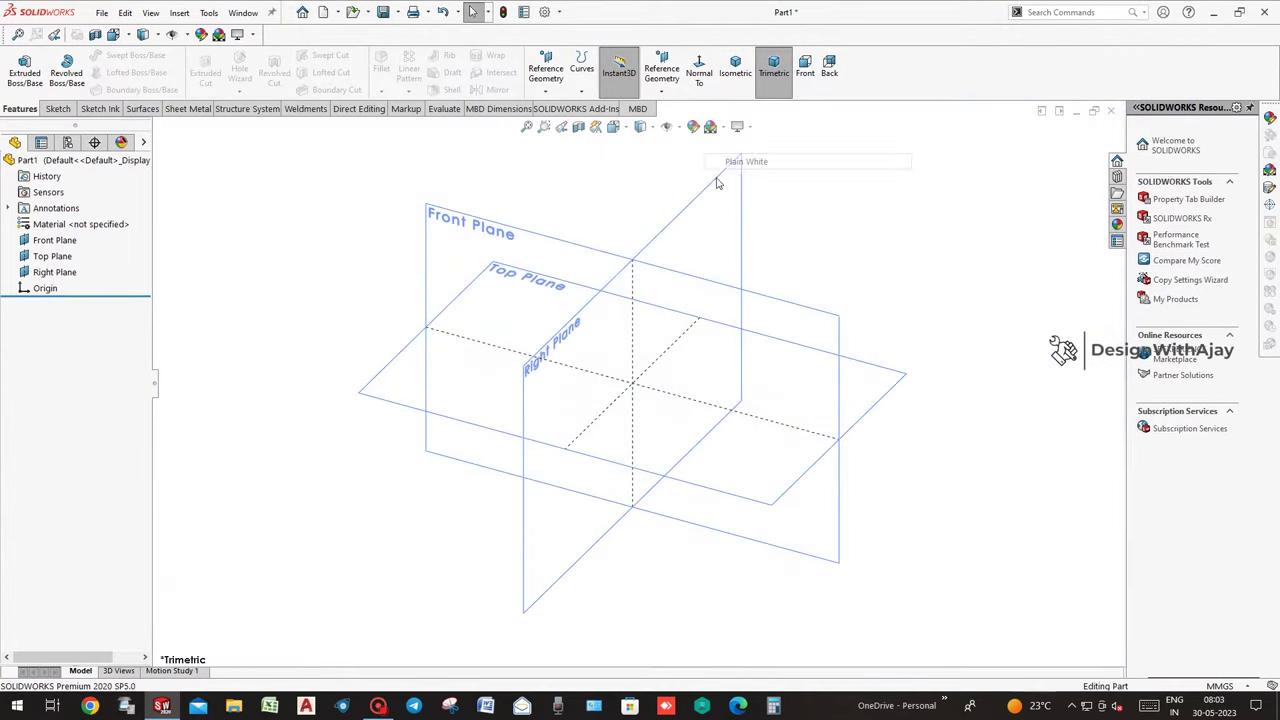
{"action": "left_click", "coordinate": [594, 249]}
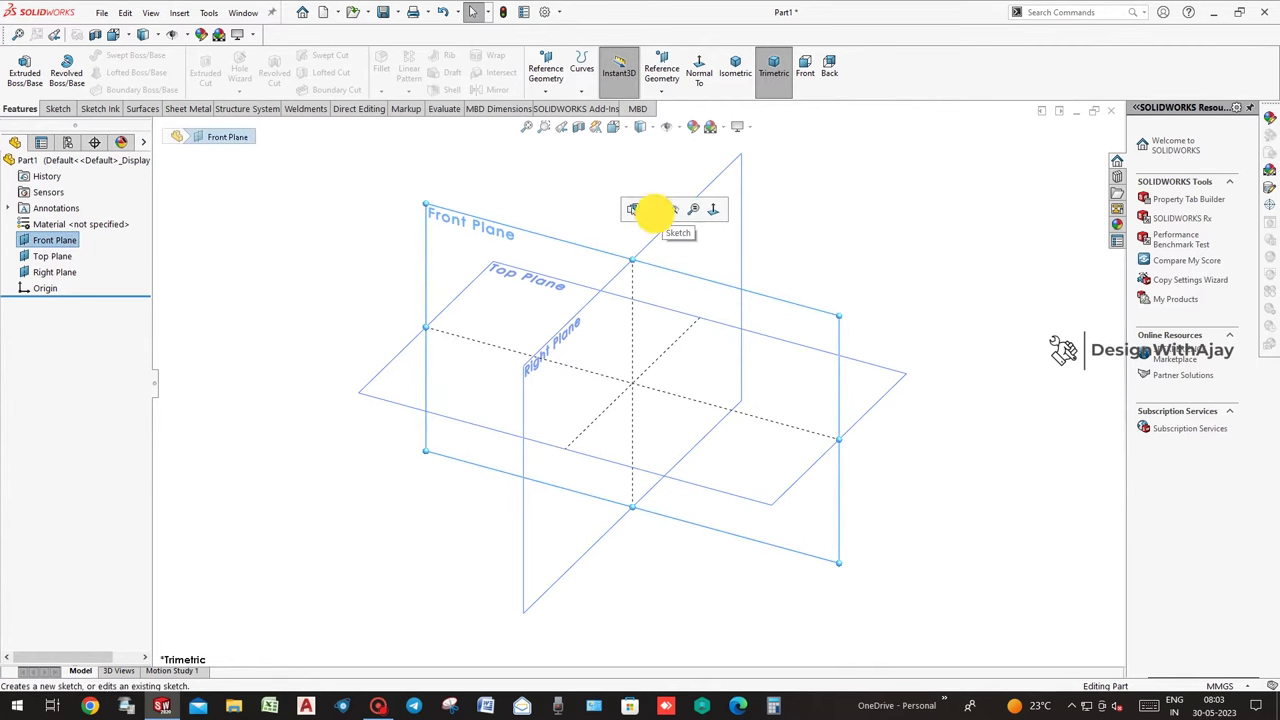
Sketch two circles on the Front Plane along the horizontal axis on both sides of the origin, then select both.
{"action": "left_click", "coordinate": [655, 206]}
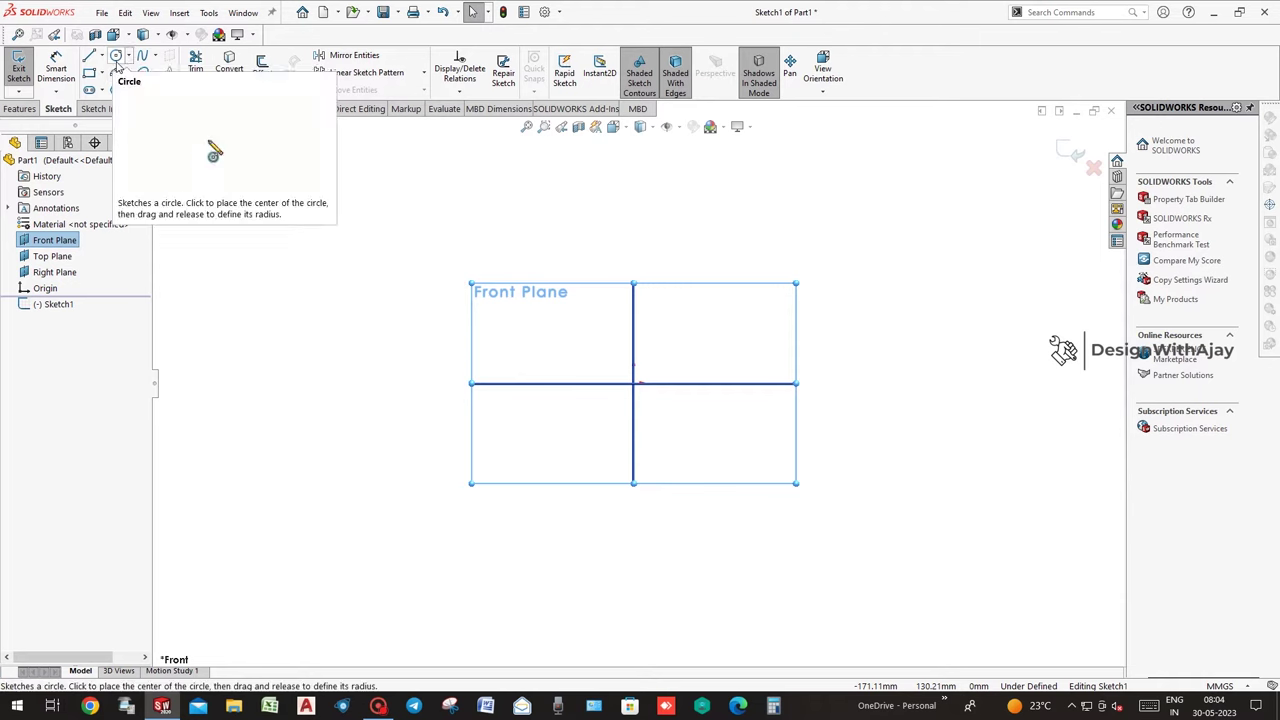
{"action": "left_click", "coordinate": [116, 55]}
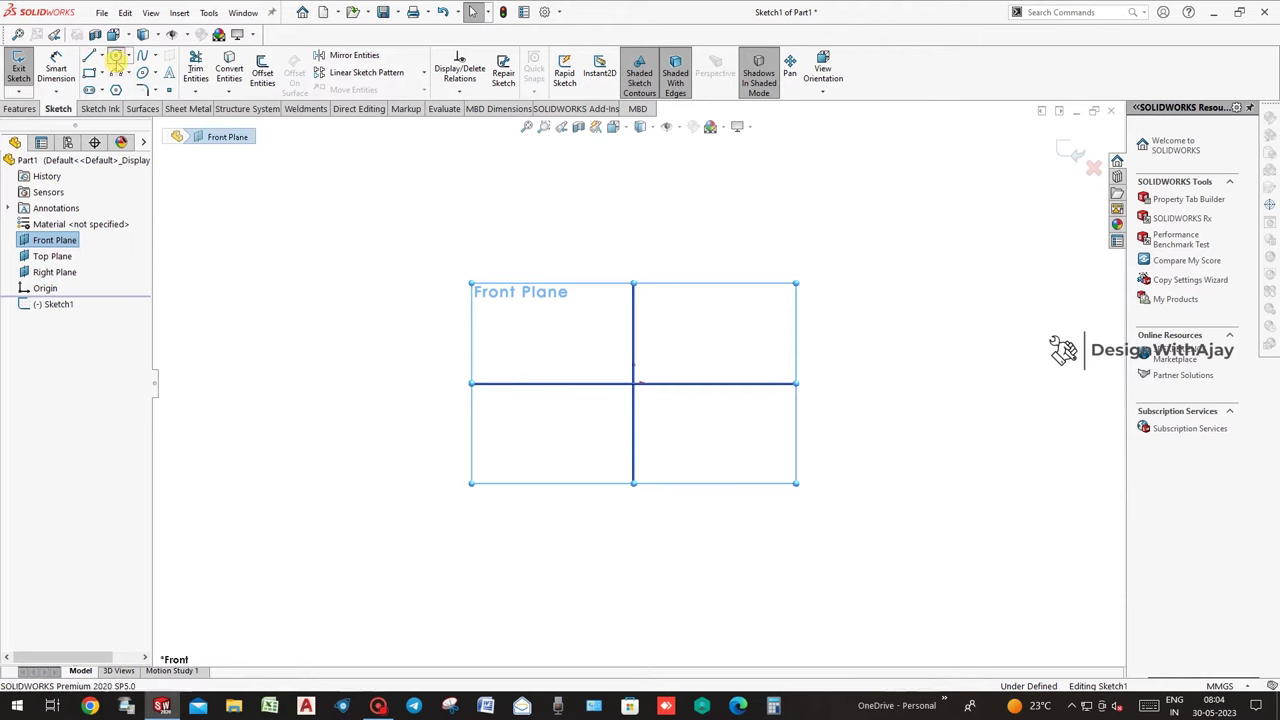
{"action": "left_click", "coordinate": [514, 383]}
{"action": "left_click", "coordinate": [523, 441]}
{"action": "left_click", "coordinate": [726, 383]}
{"action": "left_click", "coordinate": [738, 443]}
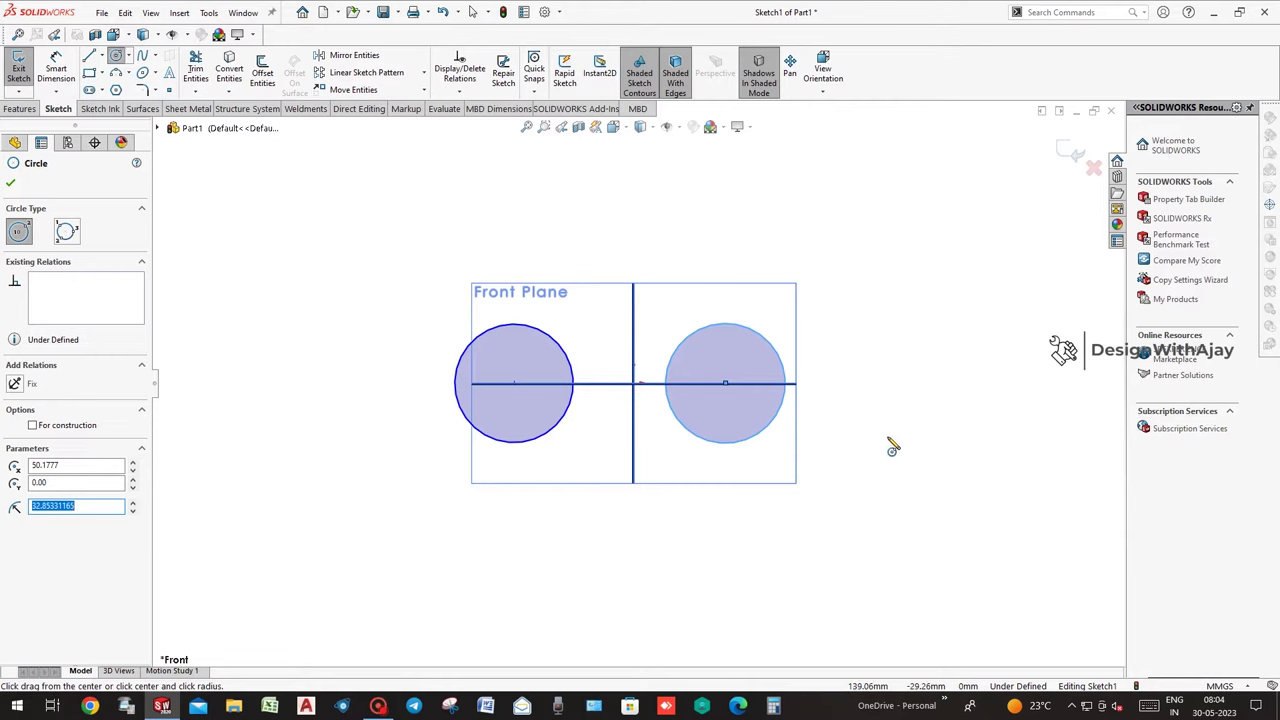
{"action": "key", "text": "Escape"}
{"action": "key", "text": "ctrl+a"}
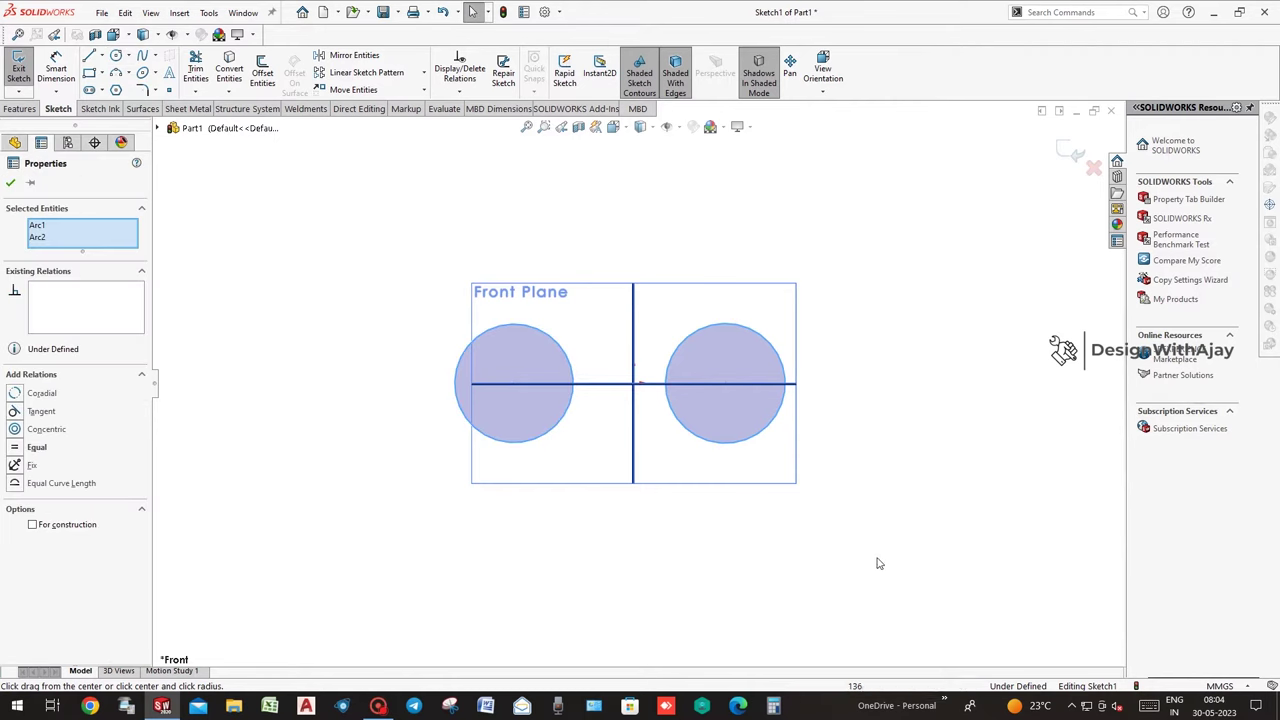
Make the two circles equal and dimension the right one to a 21 mm diameter (10.5*2).
{"action": "left_click", "coordinate": [46, 446]}
{"action": "left_click", "coordinate": [886, 517]}
{"action": "right_click_drag", "start_coordinate": [881, 500], "coordinate": [881, 476]}
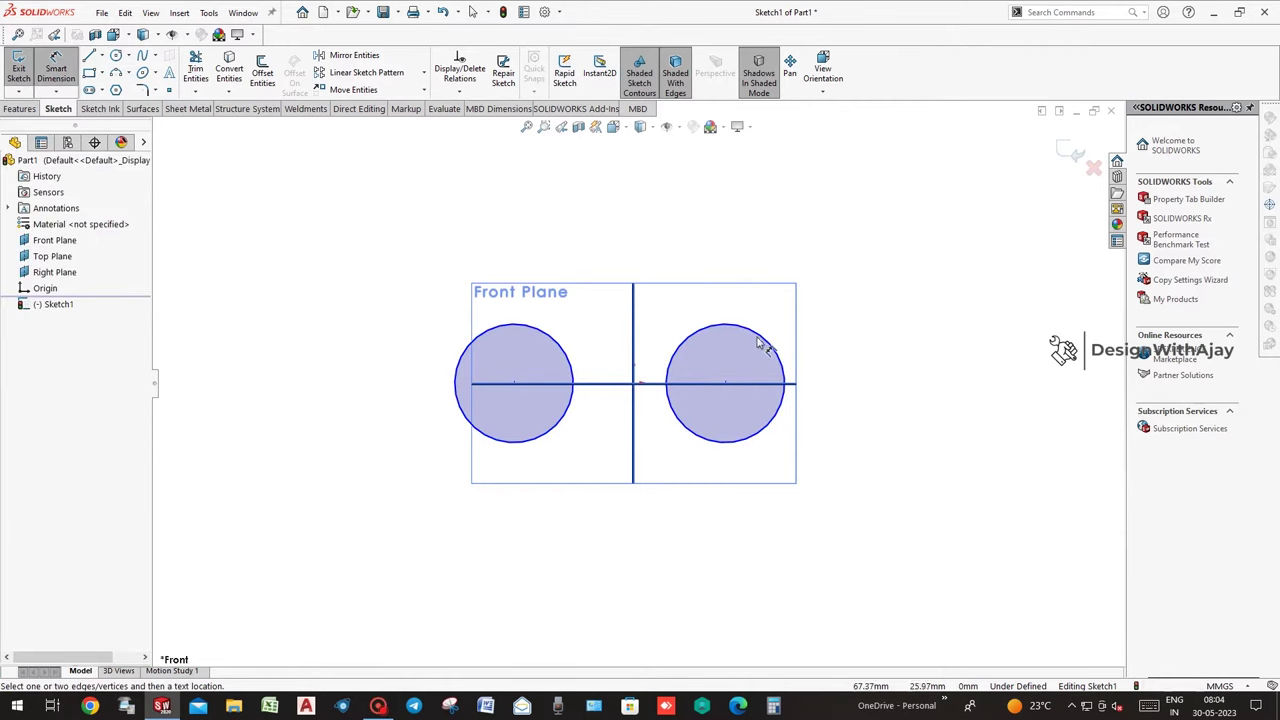
{"action": "left_click", "coordinate": [763, 343]}
{"action": "left_click", "coordinate": [848, 315]}
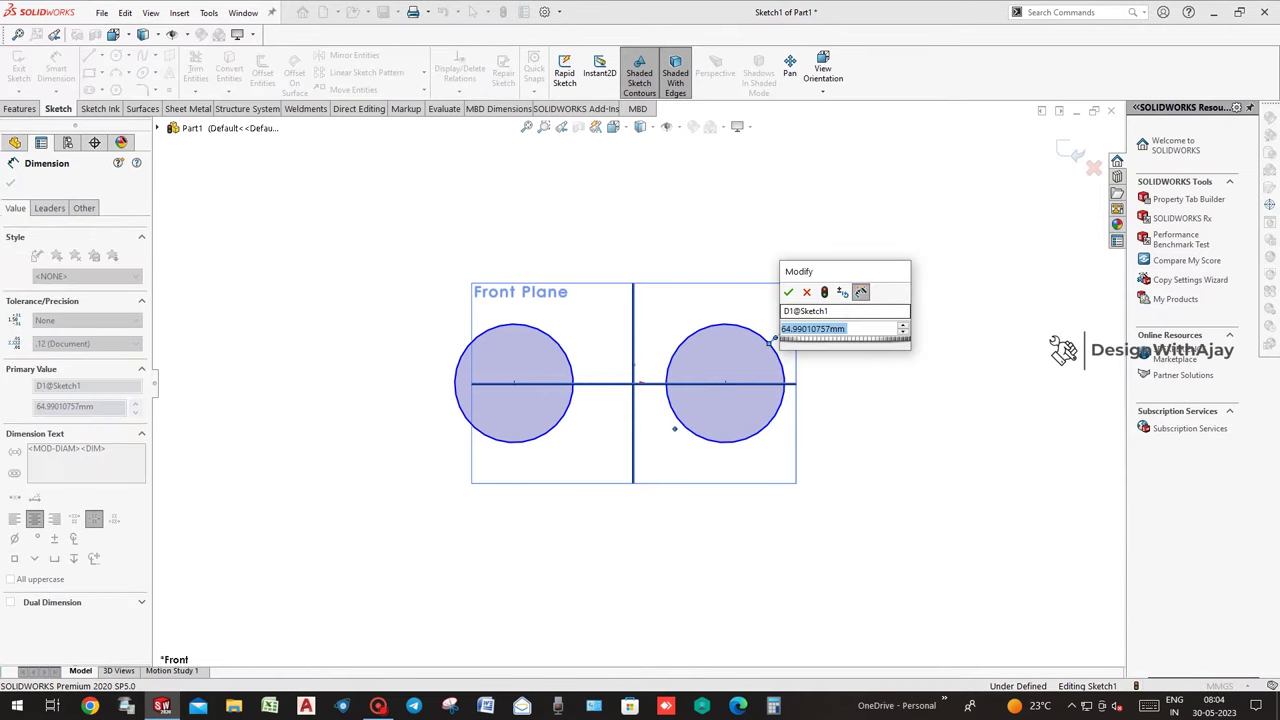
{"action": "type", "text": "10.5*2"}
{"action": "key", "text": "Return"}
Dimension the right circle's centre 12.70 from the vertical centreline.
{"action": "scroll", "coordinate": [848, 420], "scroll_direction": "up", "scroll_amount": 3}
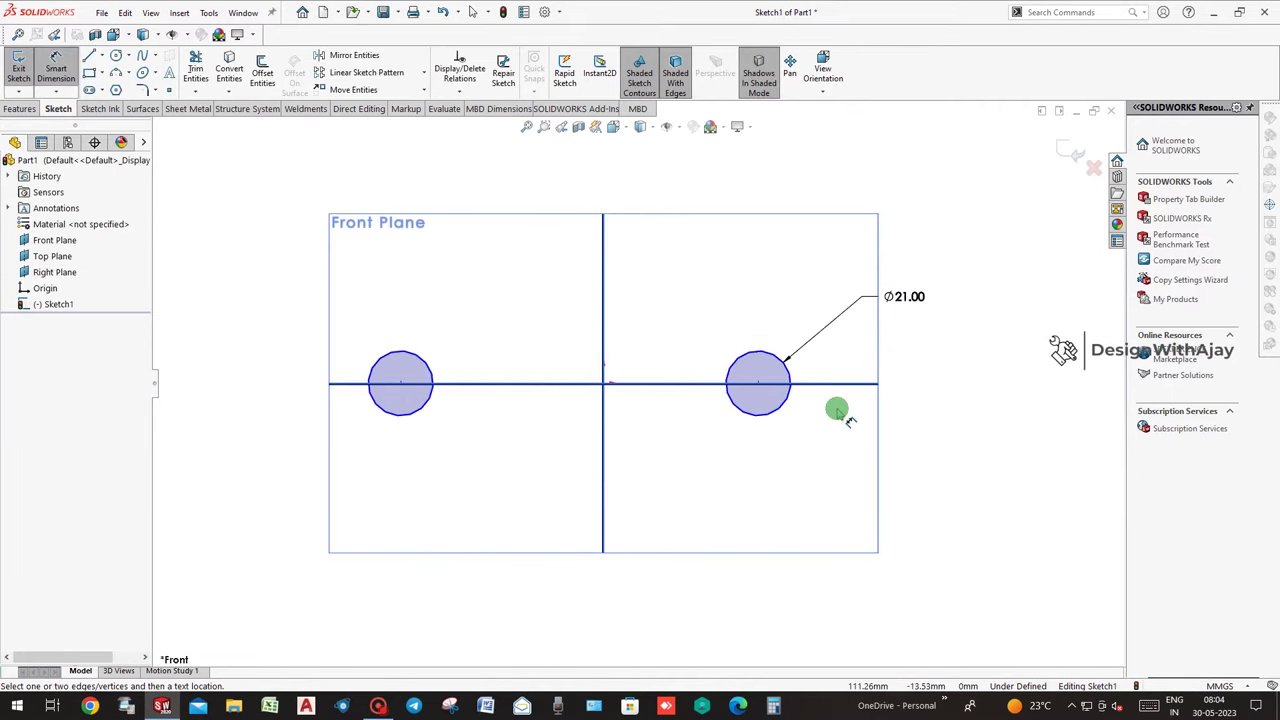
{"action": "left_click", "coordinate": [757, 384]}
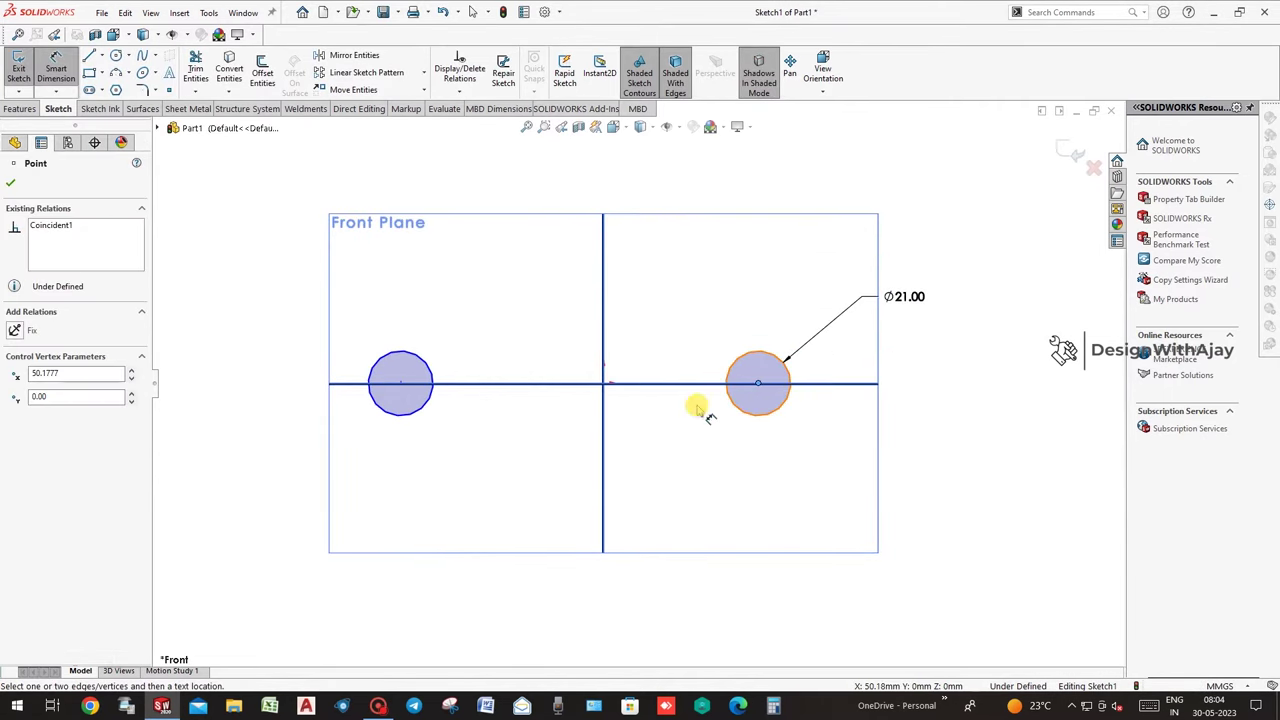
{"action": "left_click", "coordinate": [604, 414]}
{"action": "left_click", "coordinate": [655, 318]}
{"action": "type", "text": "25"}
{"action": "key", "text": "BackSpace"}
{"action": "type", "text": ".7"}
{"action": "key", "text": "Return"}
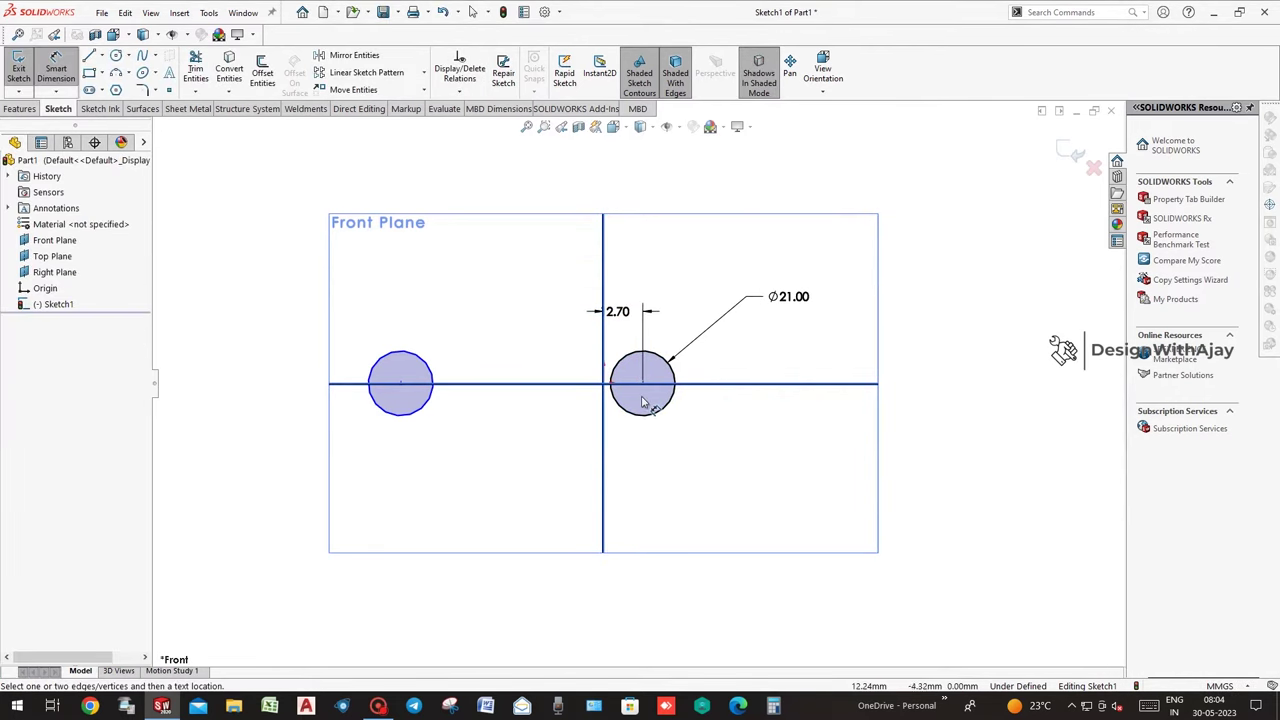
Dimension the distance between the two circle centres to 25.40.
{"action": "left_click", "coordinate": [632, 418]}
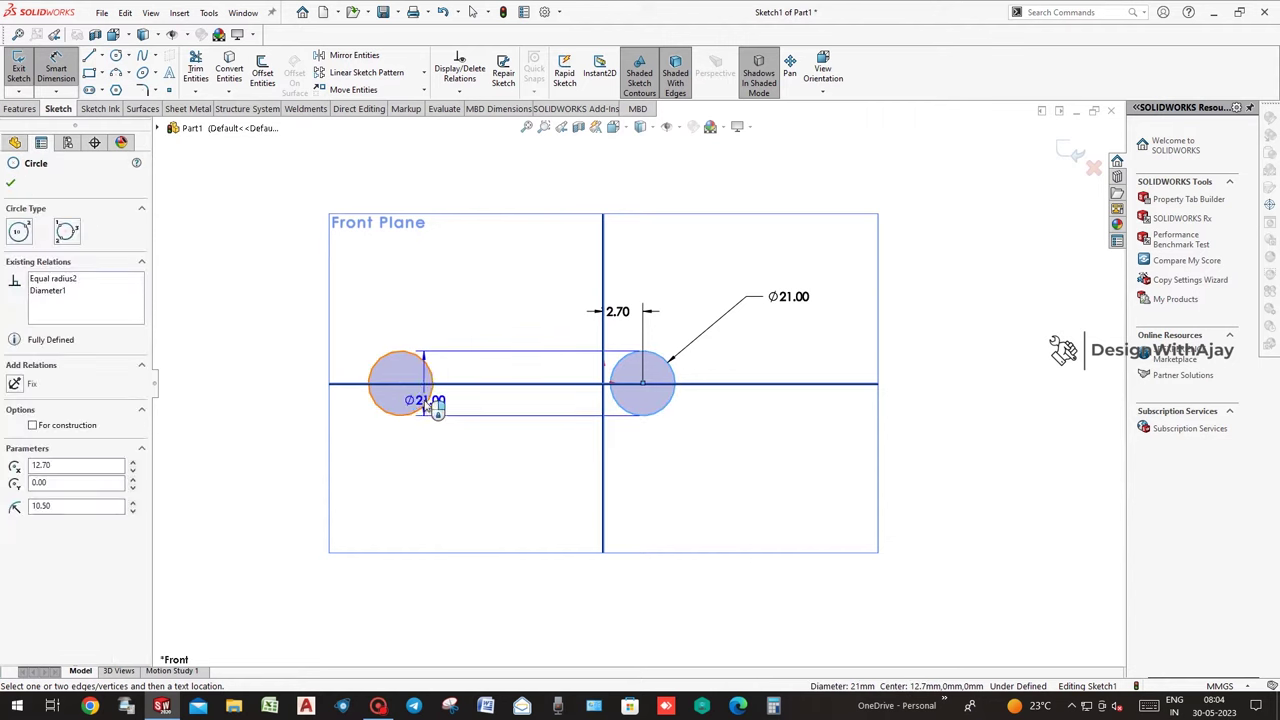
{"action": "left_click", "coordinate": [430, 400]}
{"action": "left_click", "coordinate": [535, 500]}
{"action": "type", "text": "25.4"}
{"action": "key", "text": "Return"}
{"action": "left_click", "coordinate": [770, 480]}
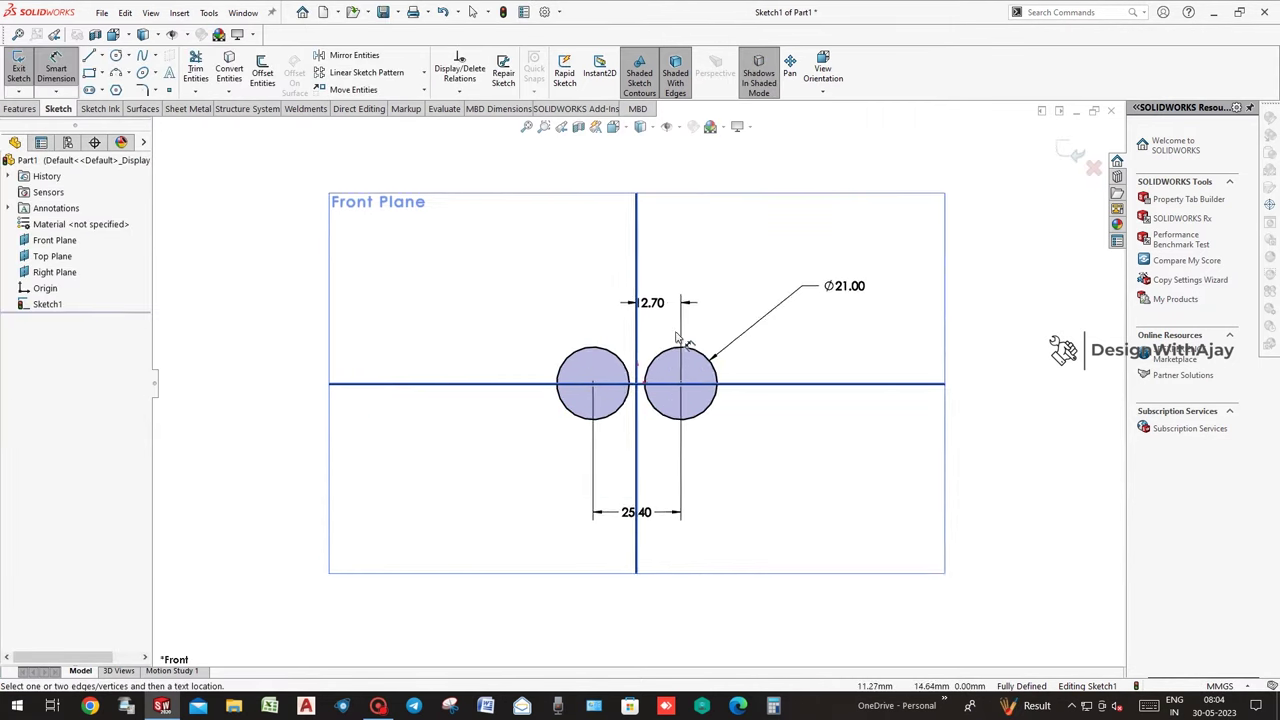
{"action": "scroll", "coordinate": [678, 338], "scroll_direction": "up", "scroll_amount": 4}
Draw a three-point arc joining the tops of the left and right circles.
{"action": "left_click", "coordinate": [116, 73]}
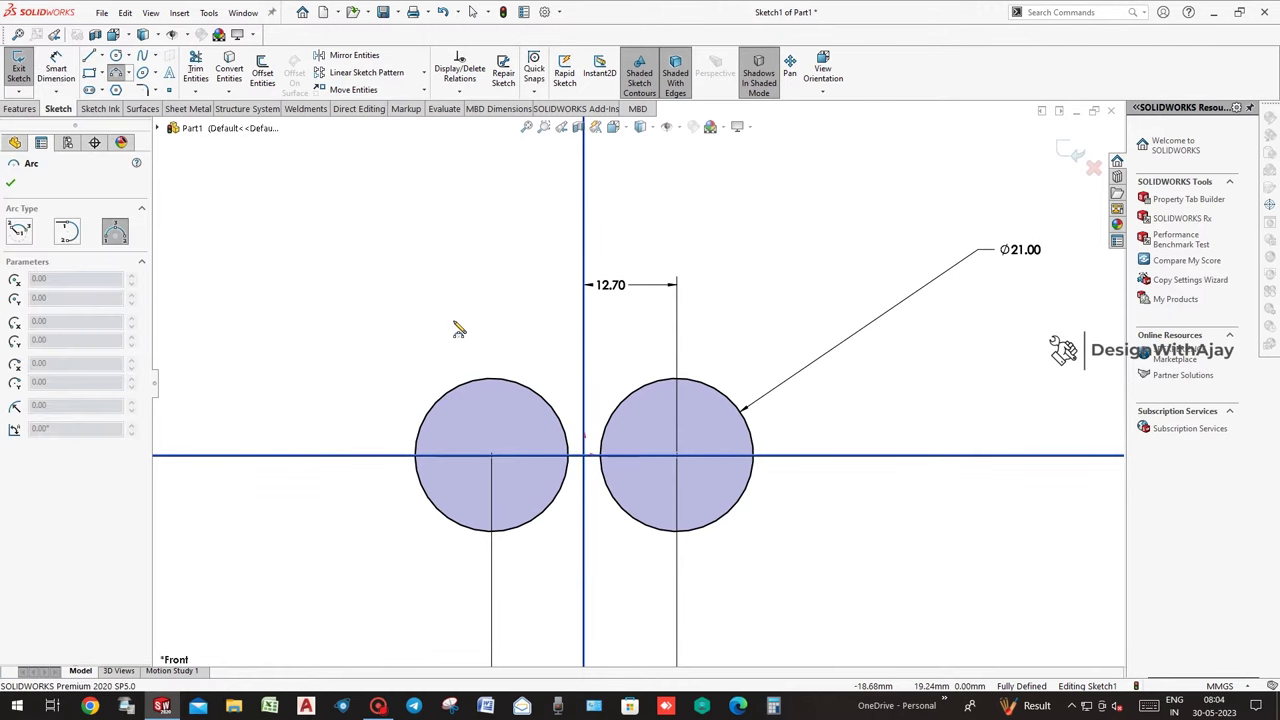
{"action": "left_click", "coordinate": [585, 322]}
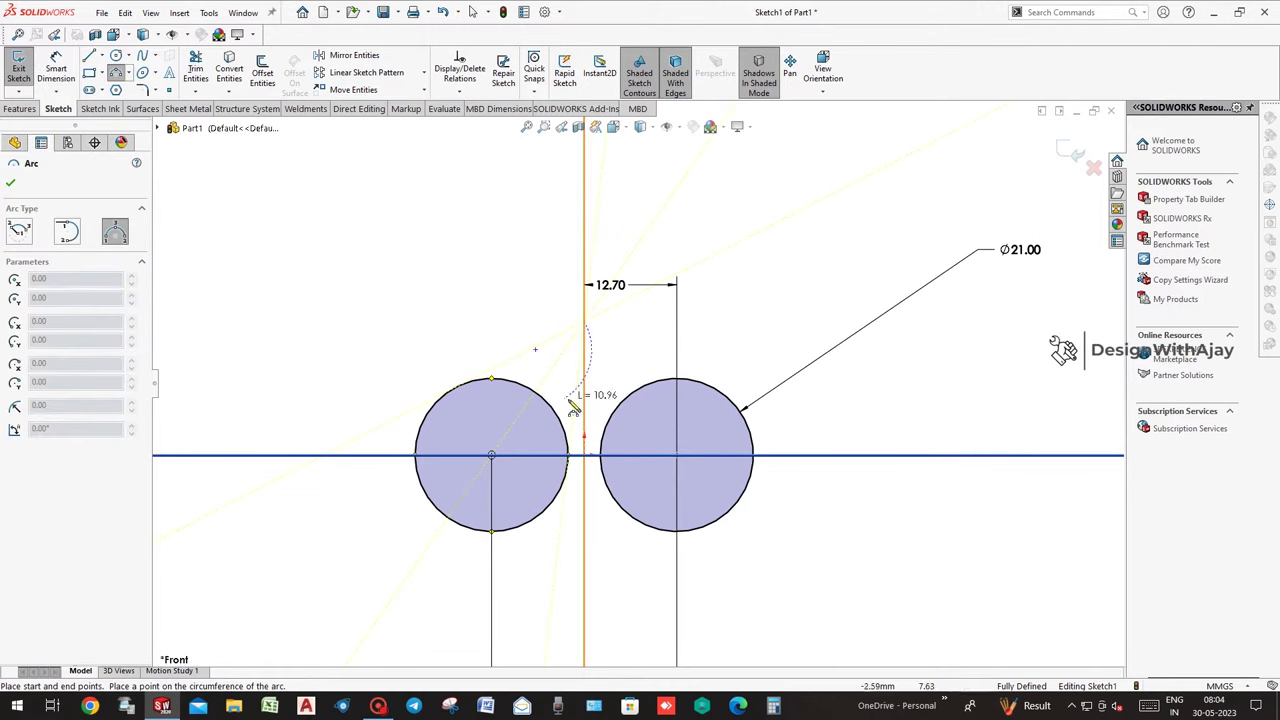
{"action": "key", "text": "Escape"}
{"action": "left_click", "coordinate": [116, 75]}
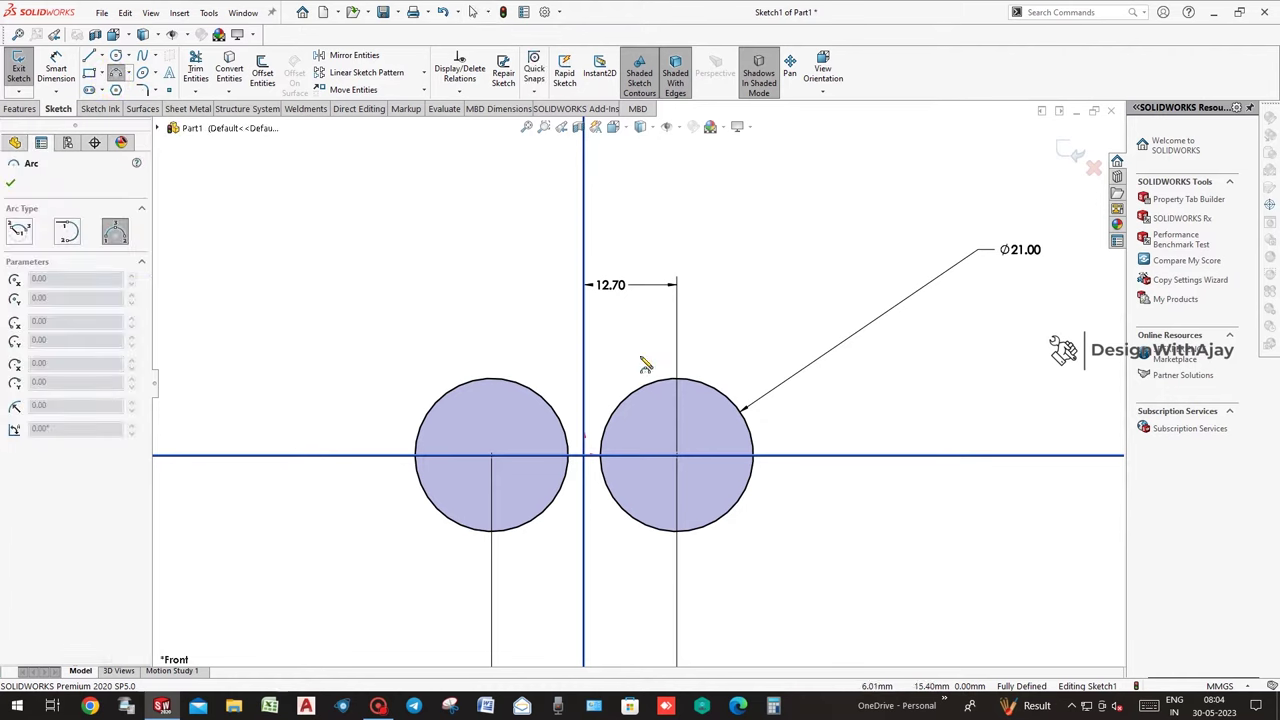
{"action": "left_click", "coordinate": [491, 378]}
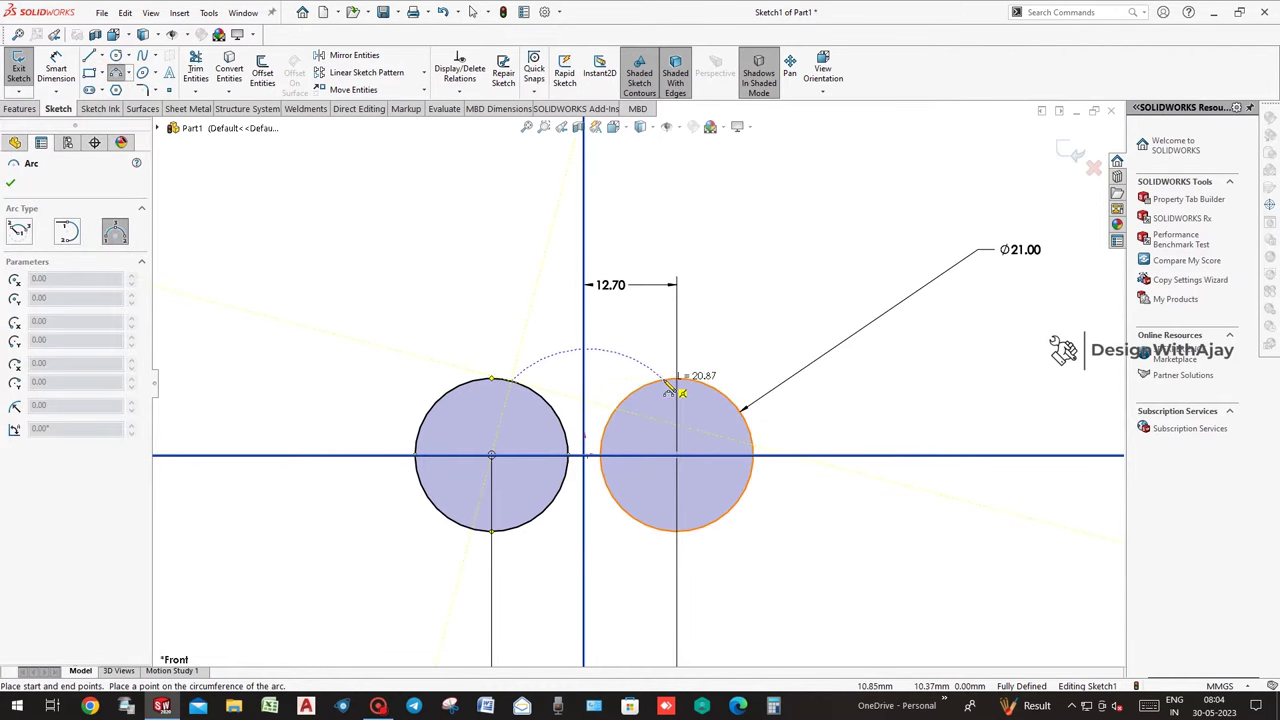
{"action": "left_click", "coordinate": [659, 381]}
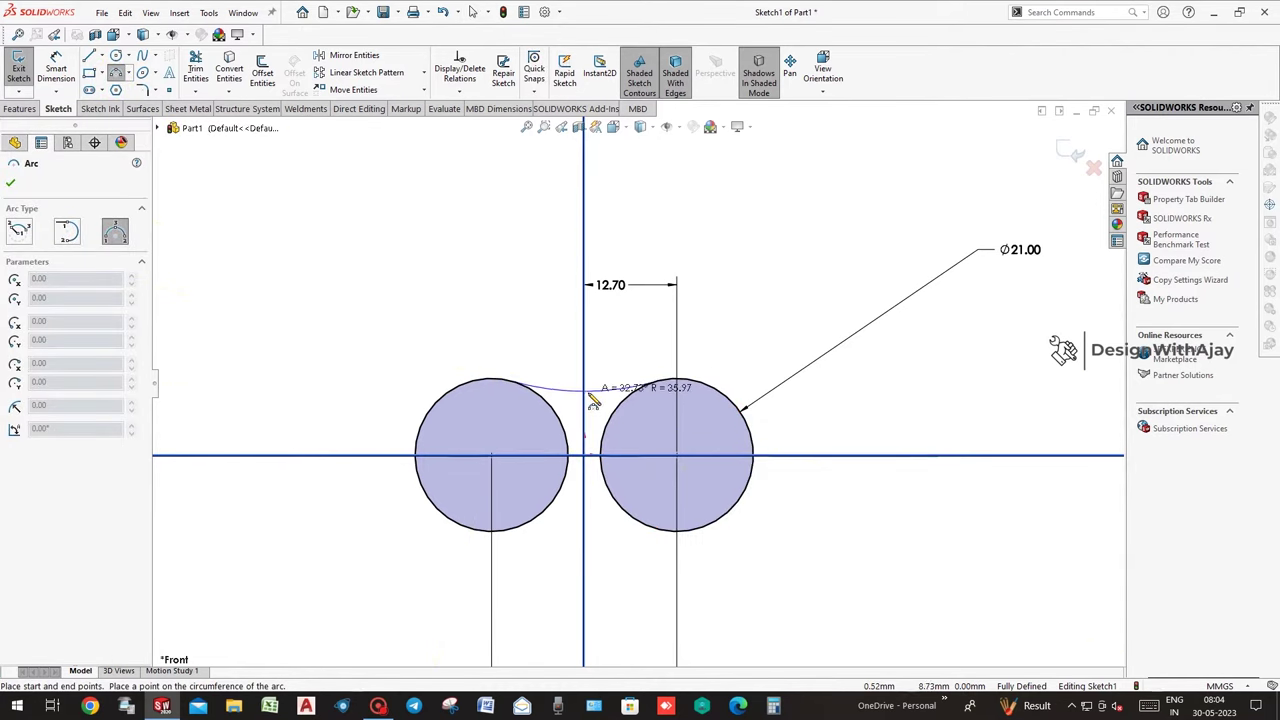
{"action": "left_click", "coordinate": [586, 395]}
{"action": "key", "text": "Escape"}
{"action": "left_click", "coordinate": [543, 392]}
{"action": "left_click", "coordinate": [610, 398]}
{"action": "left_click", "coordinate": [235, 206]}
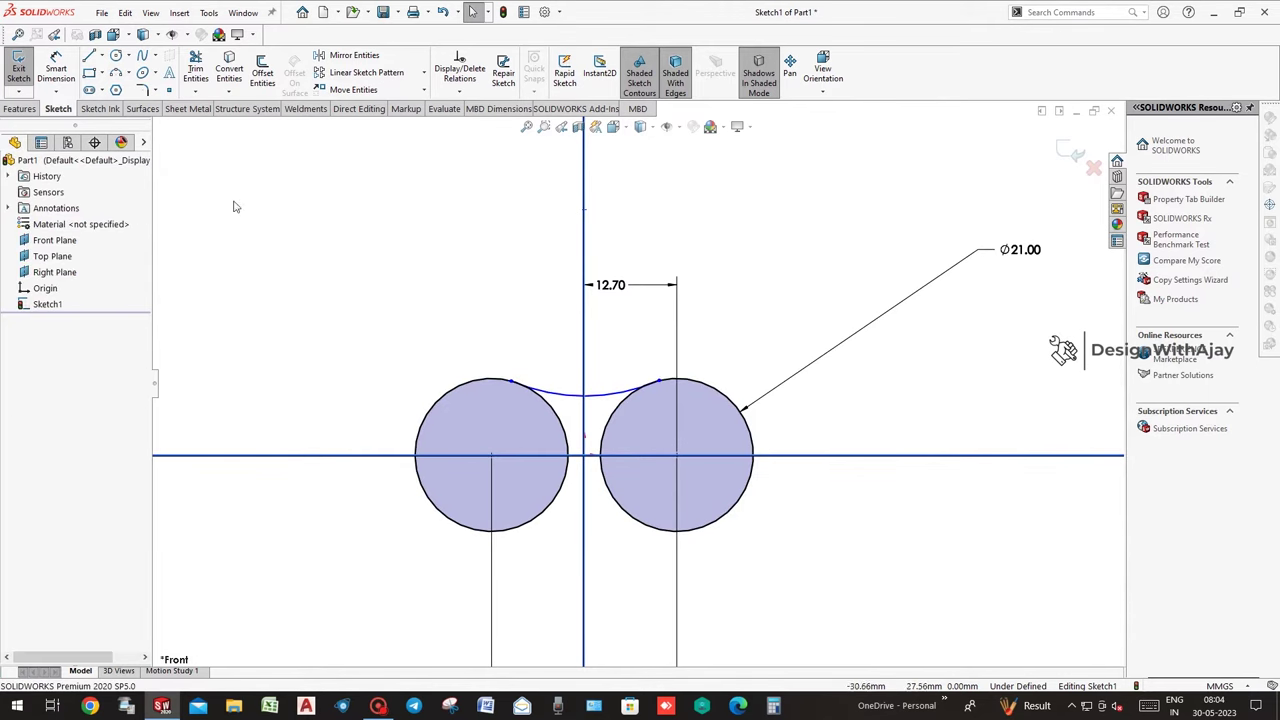
Dimension the connecting arc to a 10.50 radius.
{"action": "left_click", "coordinate": [58, 70]}
{"action": "left_click", "coordinate": [621, 391]}
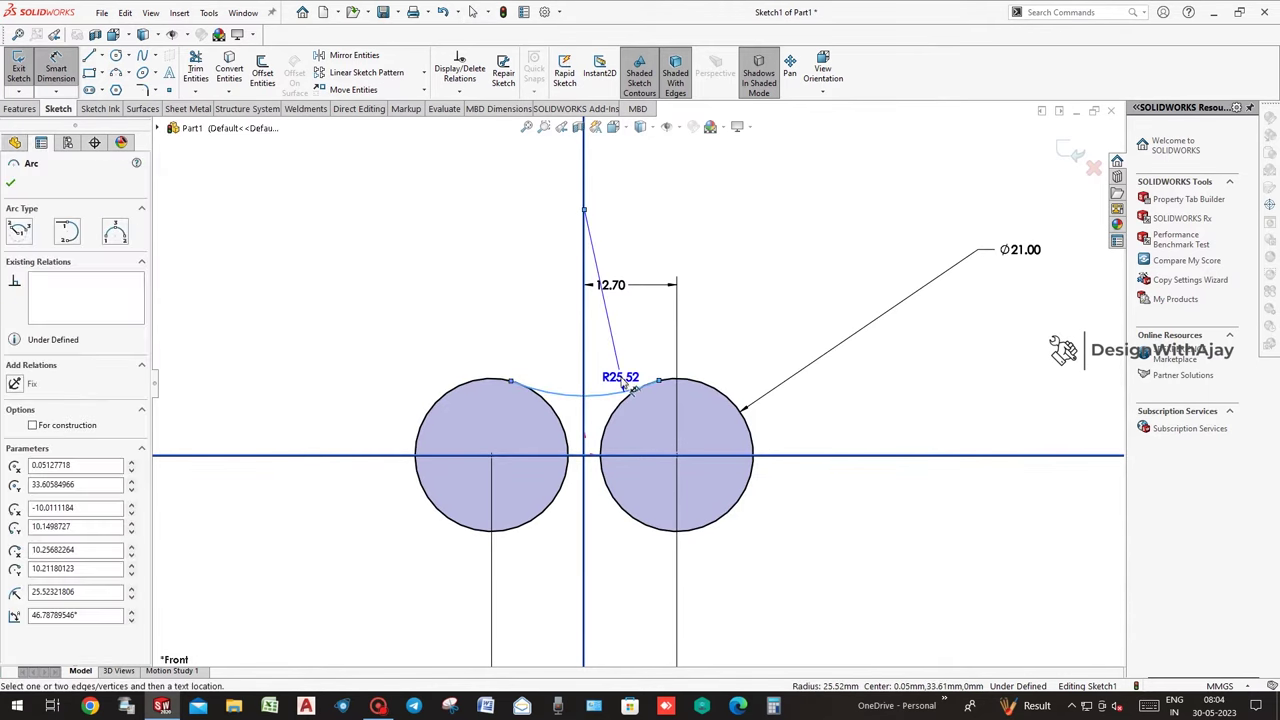
{"action": "left_click", "coordinate": [622, 367]}
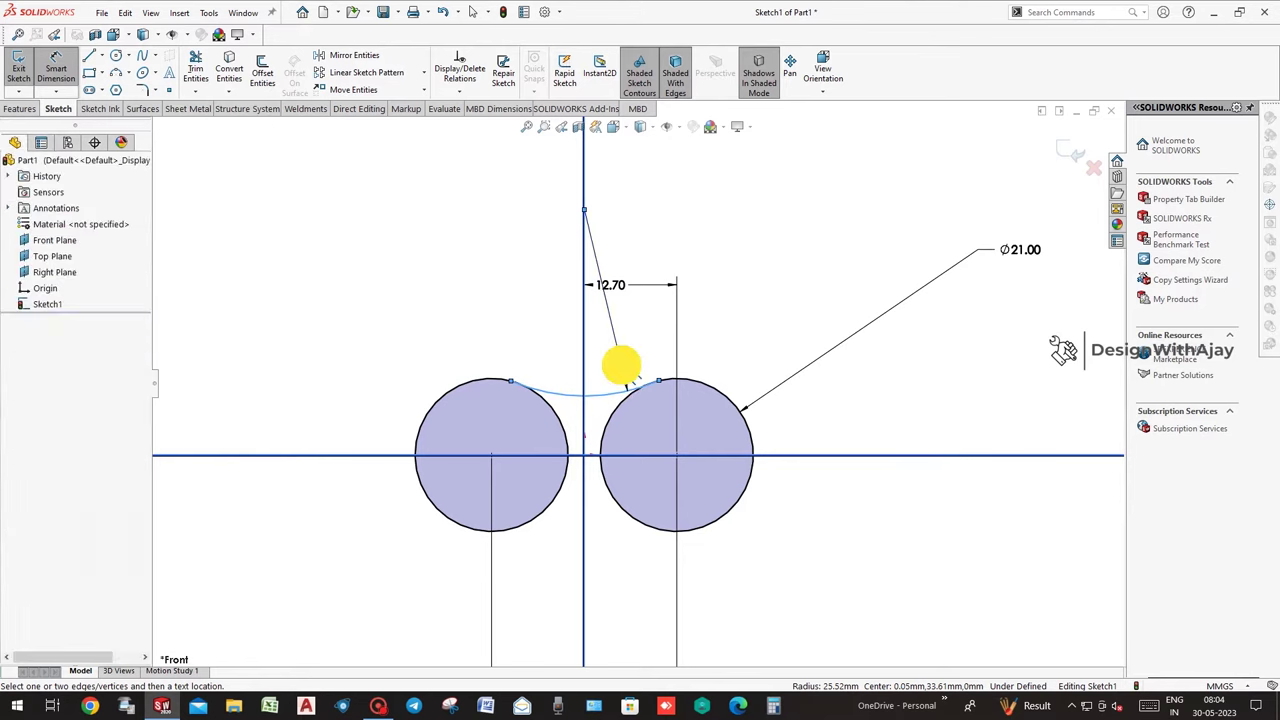
{"action": "type", "text": "10.5"}
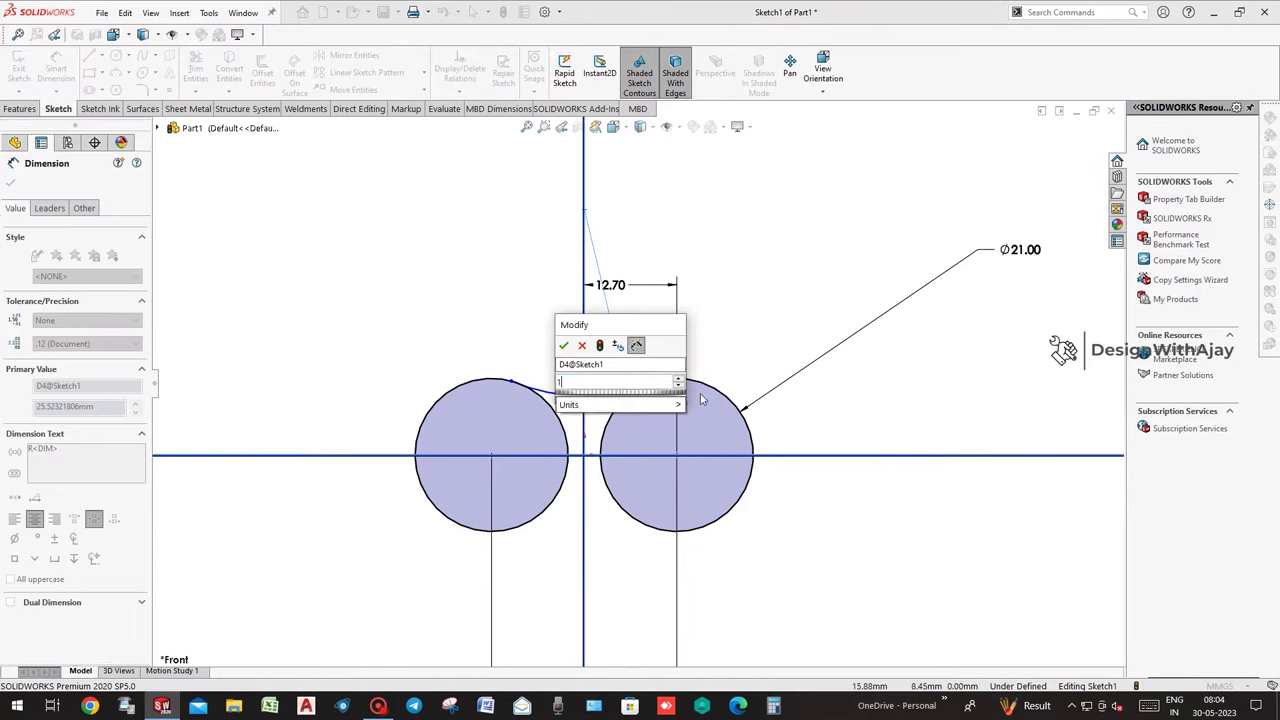
{"action": "key", "text": "Return"}
{"action": "left_click", "coordinate": [742, 340]}
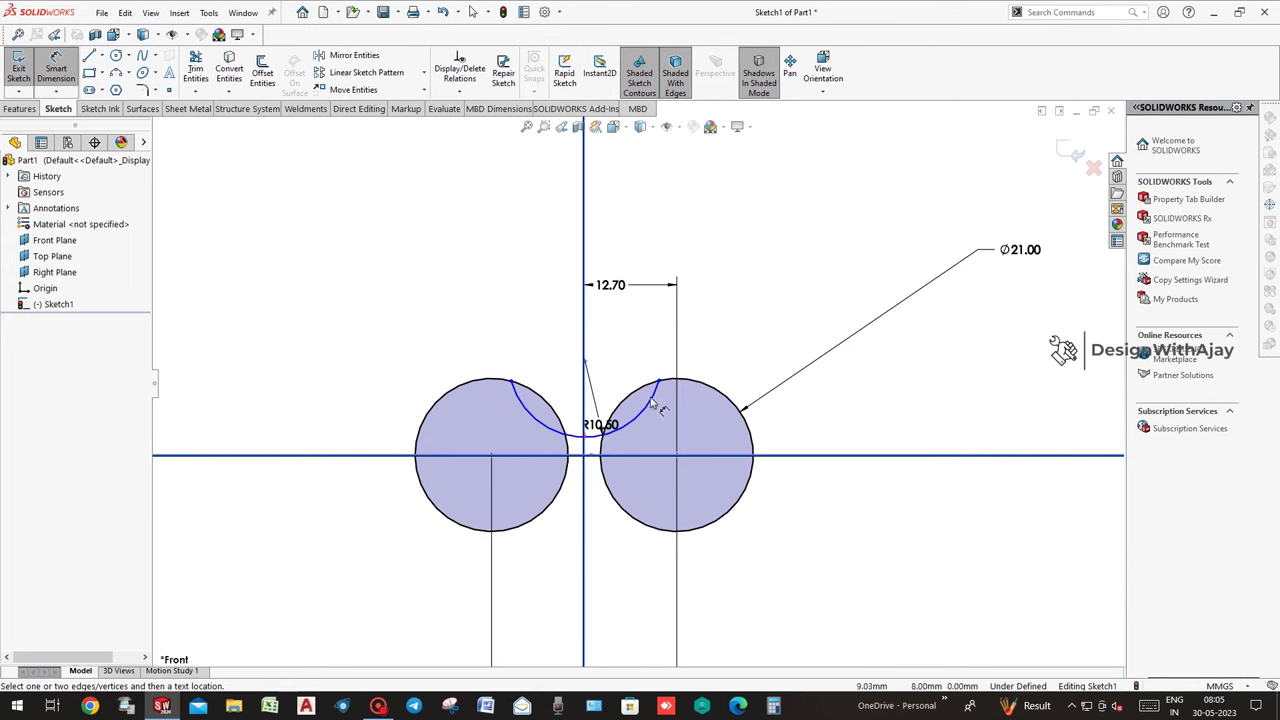
{"action": "key", "text": "Escape"}
{"action": "left_click", "coordinate": [563, 429]}
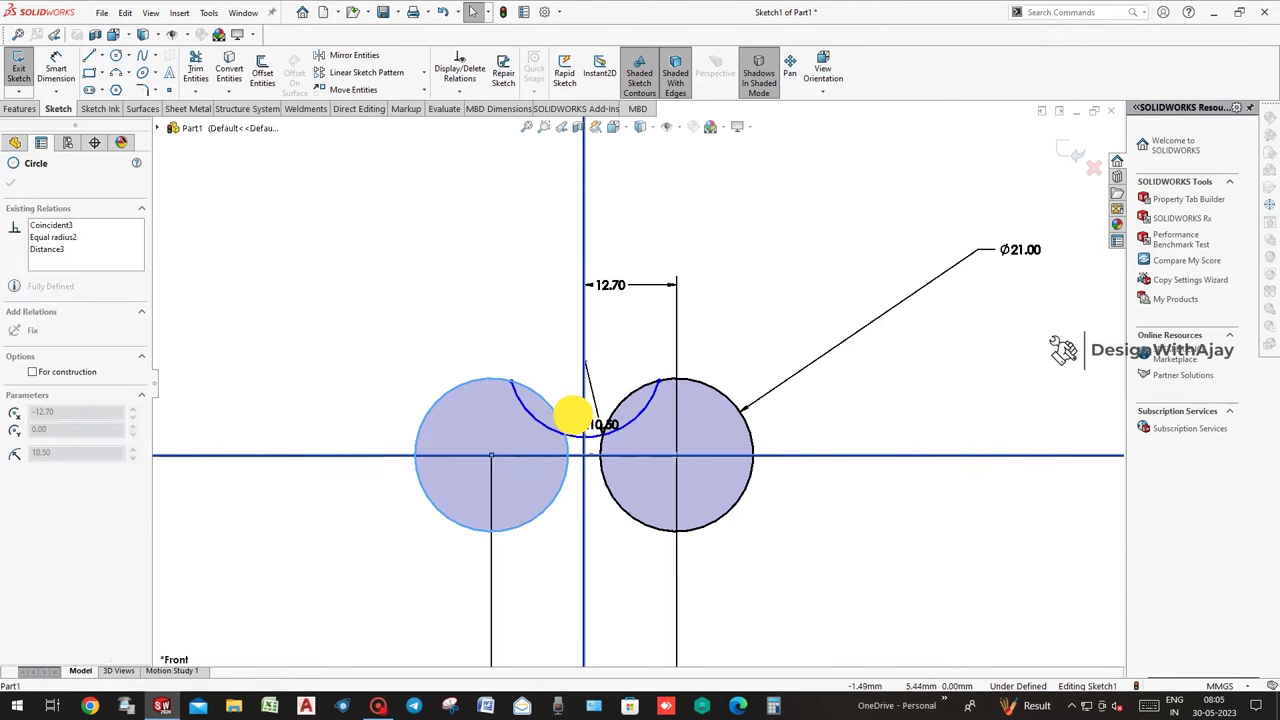
Slide the arc's two endpoints along the left and right circles to reposition it.
{"action": "scroll", "coordinate": [600, 448], "scroll_direction": "down", "scroll_amount": 3}
{"action": "key", "text": "Escape"}
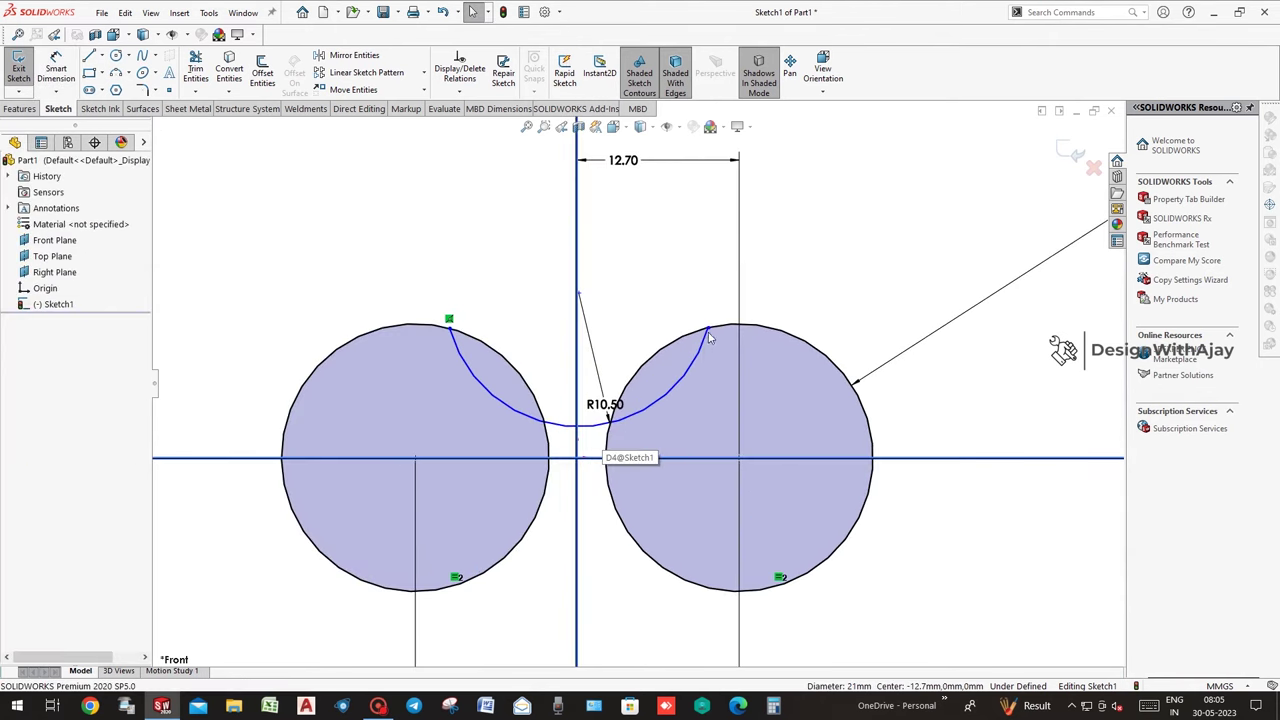
{"action": "left_click_drag", "start_coordinate": [708, 334], "coordinate": [661, 314]}
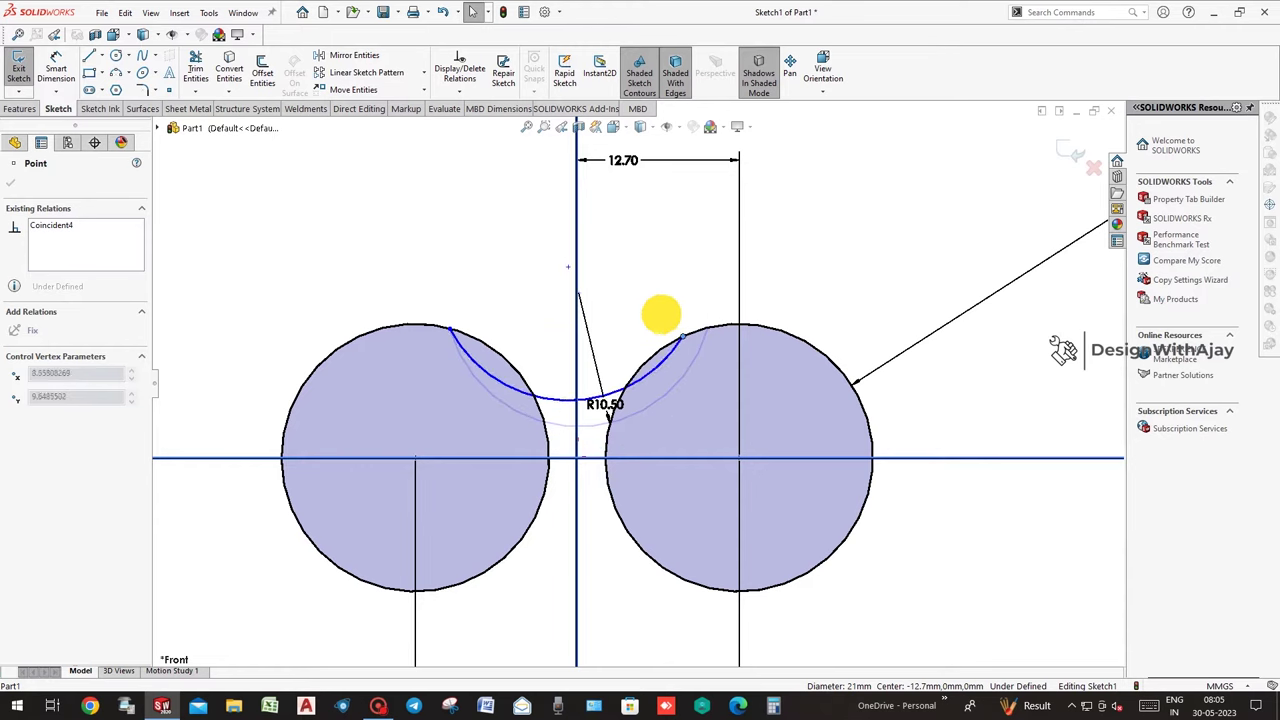
{"action": "left_click_drag", "start_coordinate": [661, 314], "coordinate": [659, 354]}
{"action": "left_click_drag", "start_coordinate": [452, 330], "coordinate": [500, 352]}
{"action": "scroll", "coordinate": [593, 399], "scroll_direction": "up", "scroll_amount": 1}
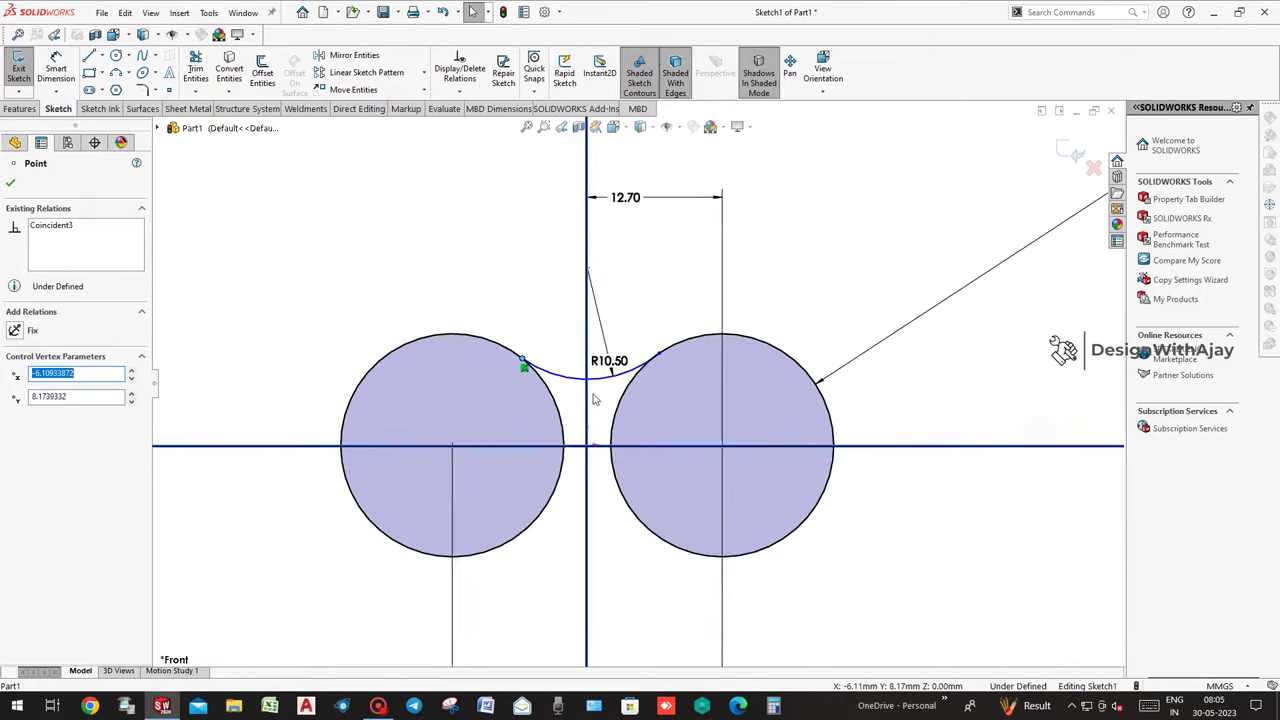
{"action": "scroll", "coordinate": [593, 399], "scroll_direction": "up", "scroll_amount": 2}
{"action": "left_click", "coordinate": [627, 356]}
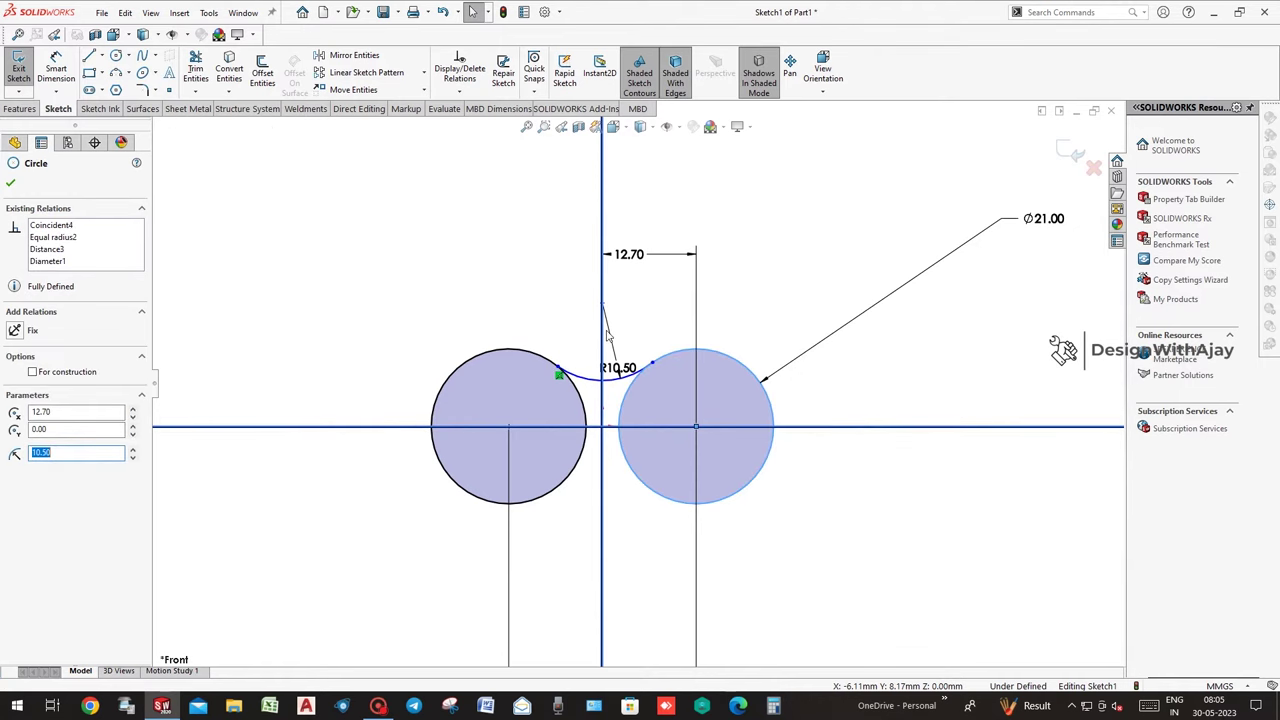
{"action": "scroll", "coordinate": [637, 381], "scroll_direction": "up", "scroll_amount": 2}
Dimension the arc's centre 16.50 above the horizontal centerline.
{"action": "left_click", "coordinate": [748, 506]}
{"action": "right_click_drag", "start_coordinate": [737, 360], "coordinate": [730, 335]}
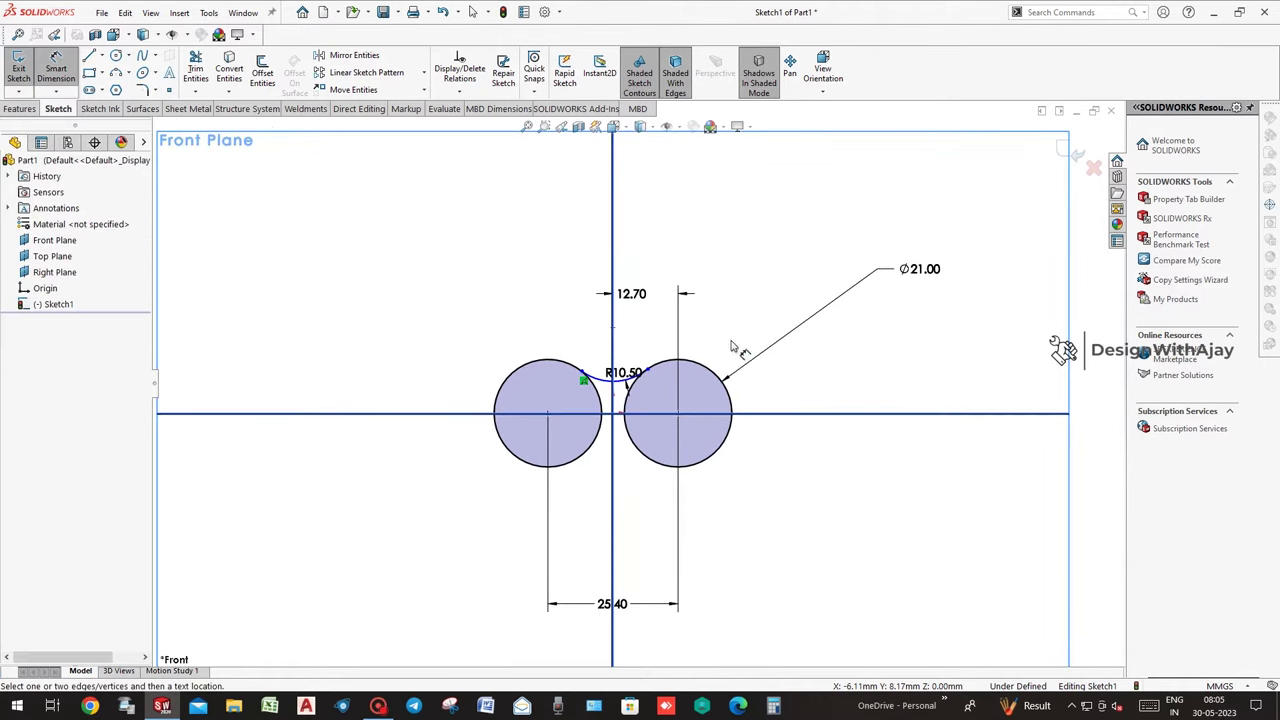
{"action": "left_click", "coordinate": [650, 413]}
{"action": "left_click", "coordinate": [612, 327]}
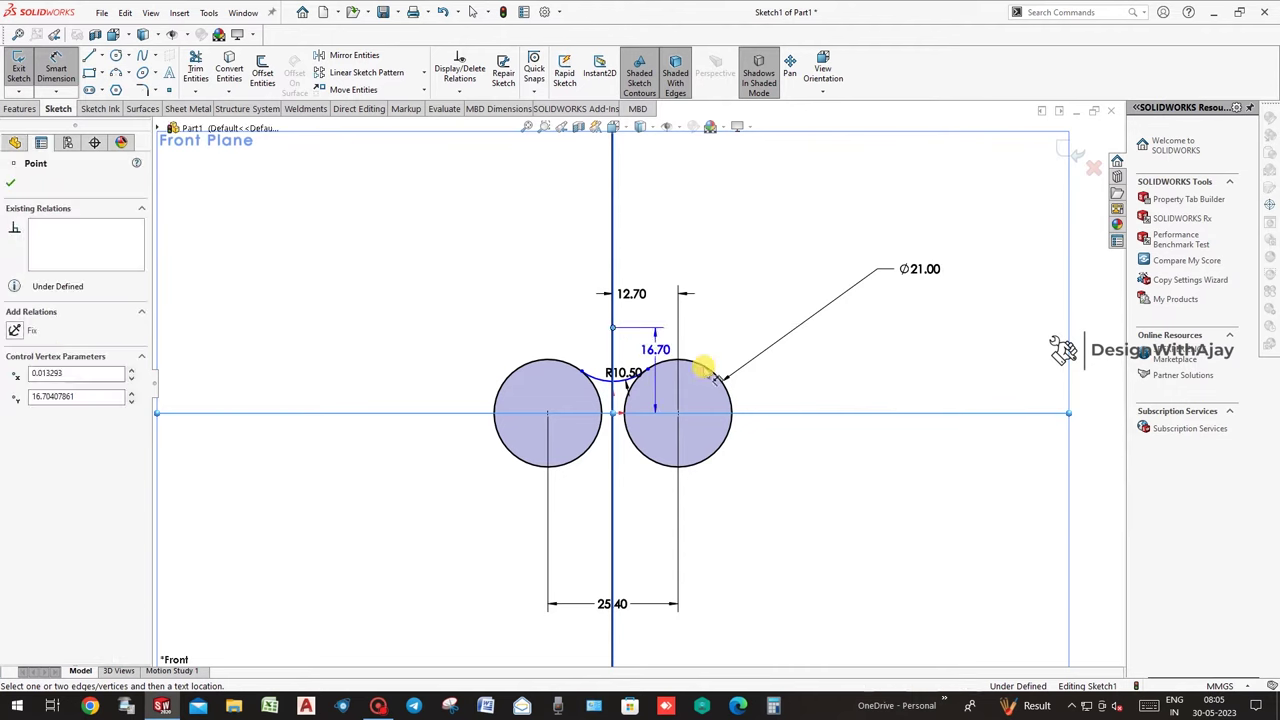
{"action": "left_click", "coordinate": [778, 380]}
{"action": "type", "text": "16"}
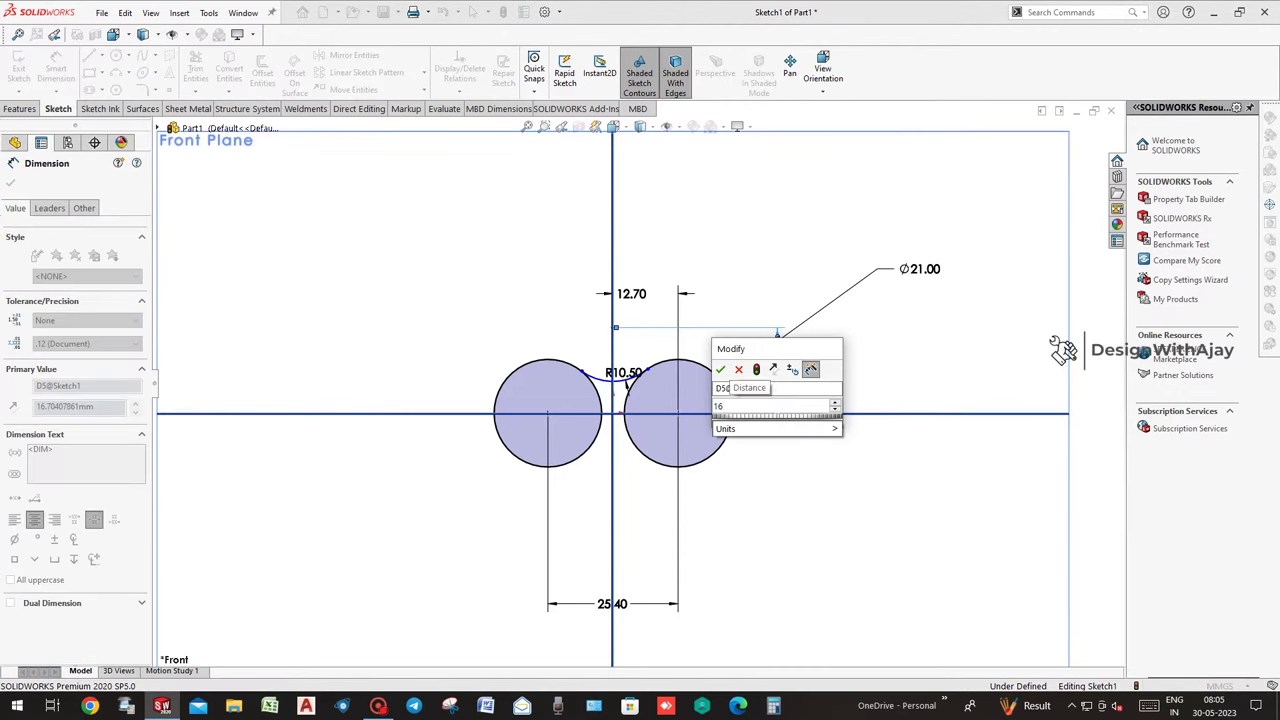
{"action": "type", "text": ".5"}
{"action": "key", "text": "Return"}
{"action": "scroll", "coordinate": [608, 351], "scroll_direction": "down", "scroll_amount": 3}
{"action": "scroll", "coordinate": [613, 343], "scroll_direction": "down", "scroll_amount": 2}
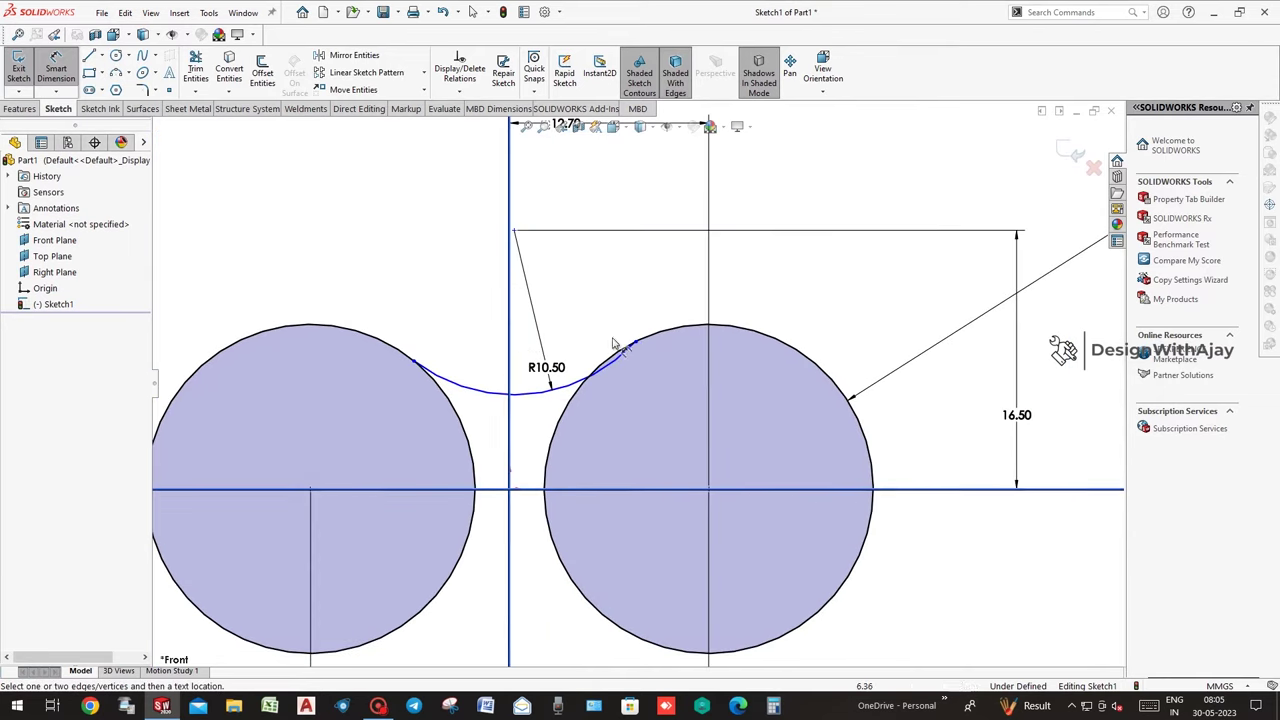
{"action": "key", "text": "Escape"}
Drag the arc endpoint onto the right circle and check the arc centre and circle definitions.
{"action": "mouse_move", "coordinate": [636, 344]}
{"action": "left_mouse_down"}
{"action": "mouse_move", "coordinate": [588, 375]}
{"action": "mouse_move", "coordinate": [604, 369]}
{"action": "left_mouse_up"}
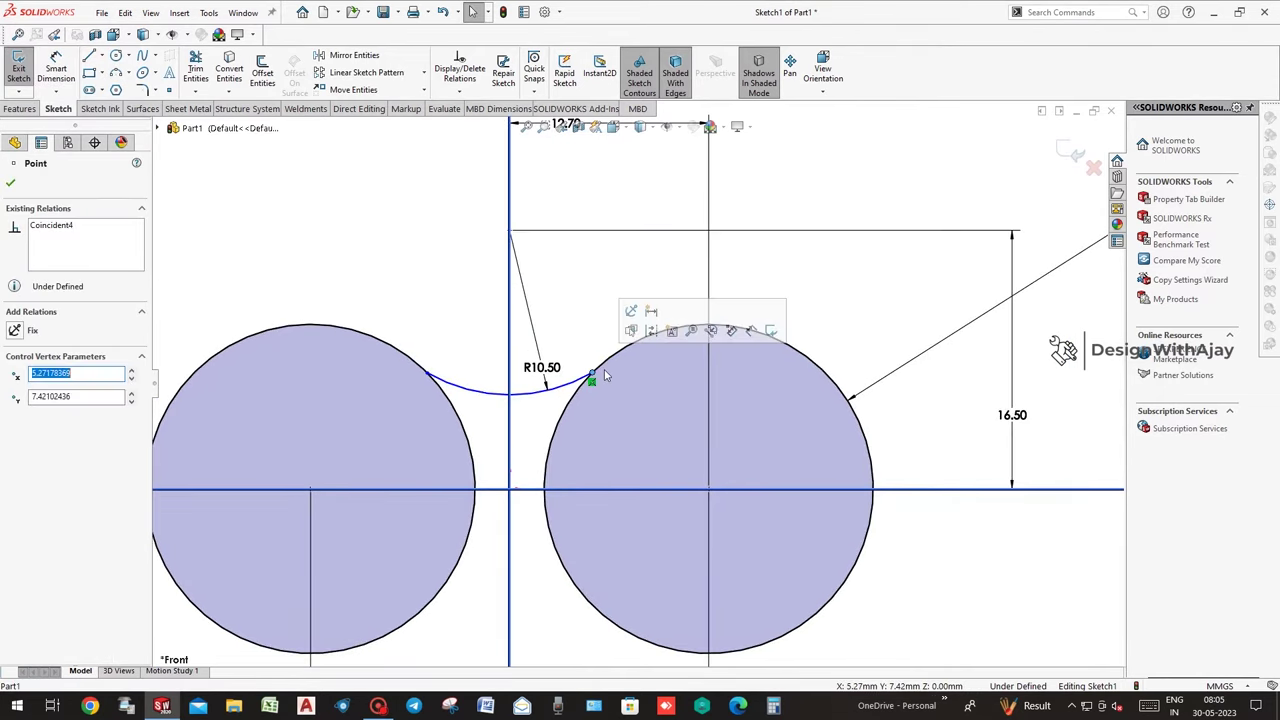
{"action": "scroll", "coordinate": [604, 369], "scroll_direction": "up", "scroll_amount": 2}
{"action": "key", "text": "d"}
{"action": "scroll", "coordinate": [575, 440], "scroll_direction": "up", "scroll_amount": 2}
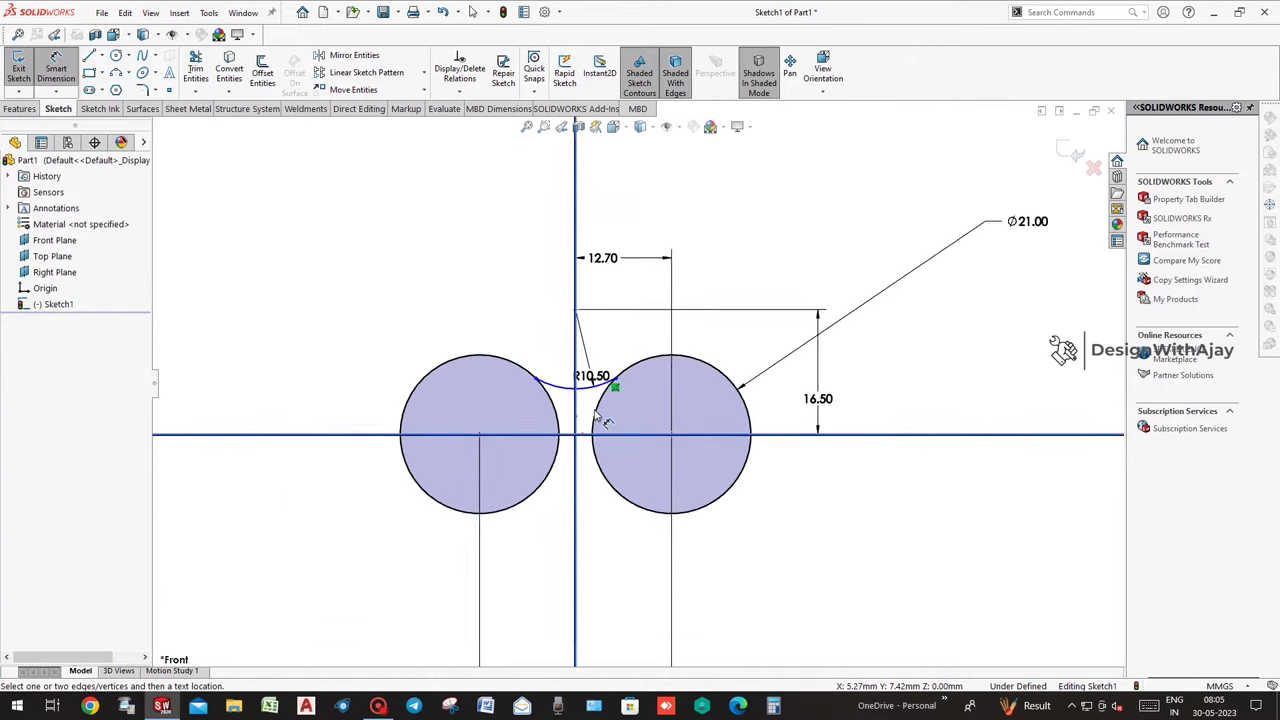
{"action": "scroll", "coordinate": [500, 370], "scroll_direction": "down", "scroll_amount": 3}
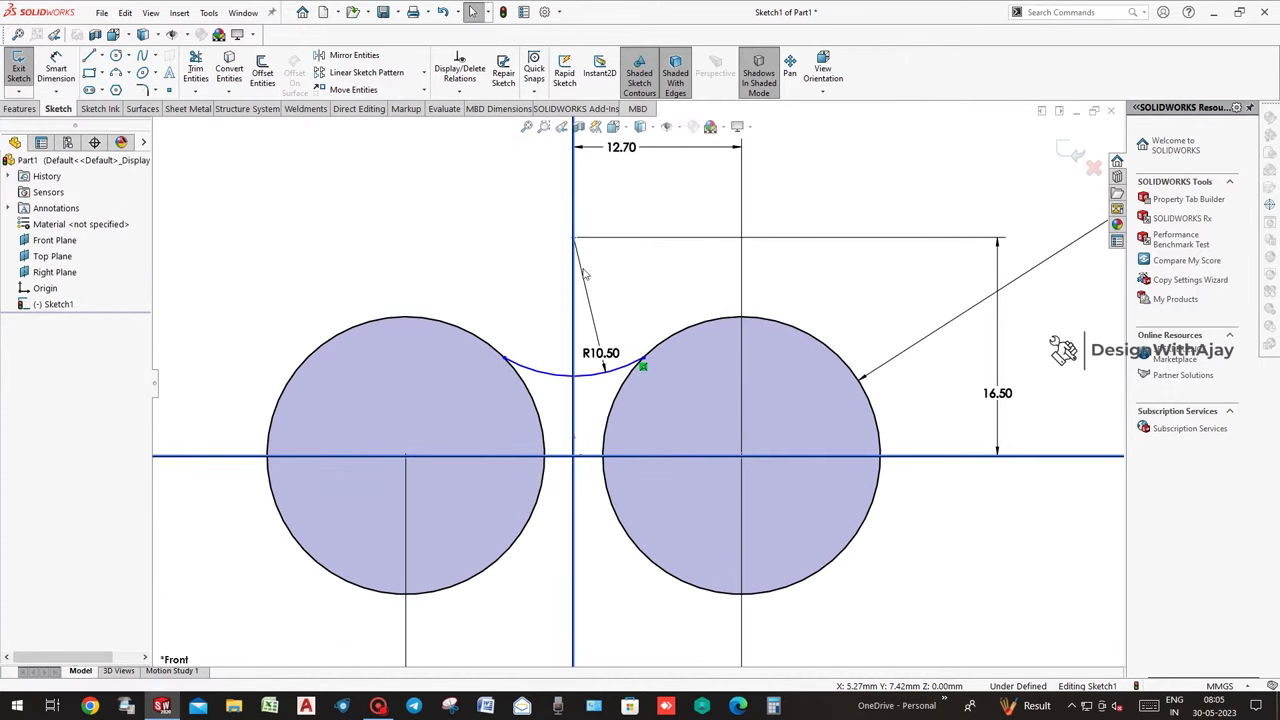
{"action": "key", "text": "Escape"}
{"action": "scroll", "coordinate": [590, 252], "scroll_direction": "down", "scroll_amount": 2}
{"action": "left_click", "coordinate": [595, 249]}
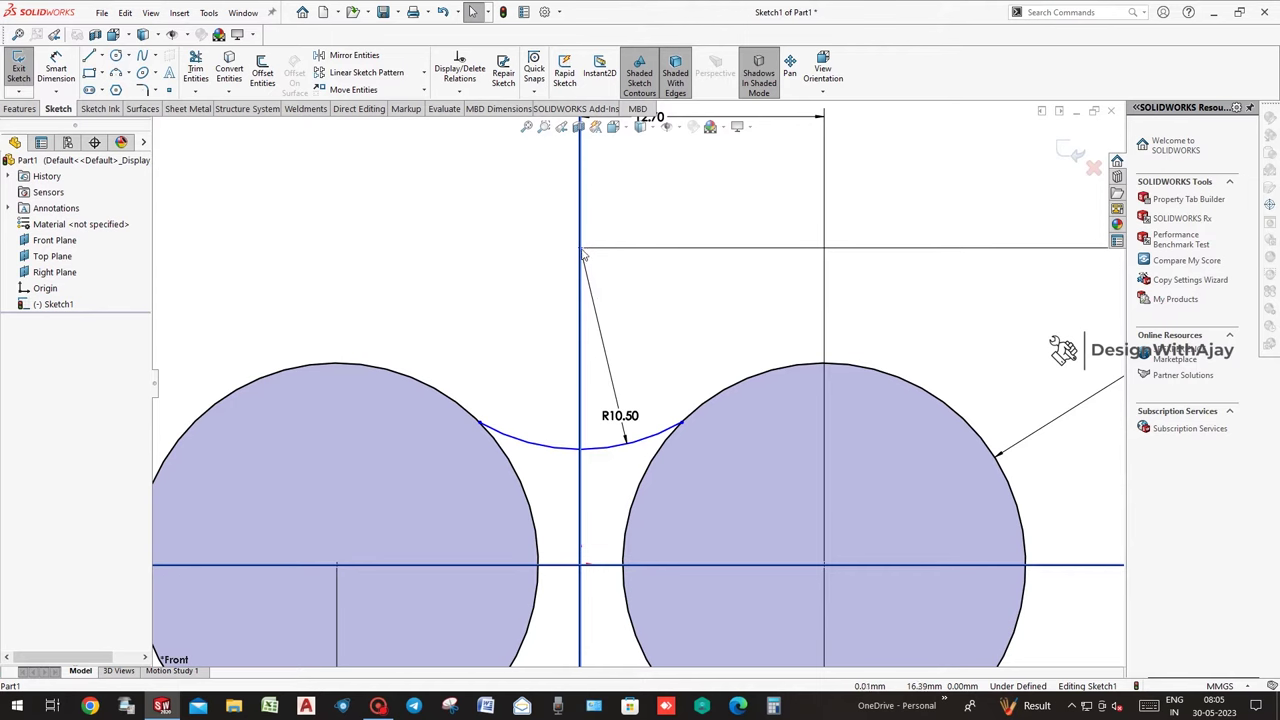
{"action": "left_click", "coordinate": [581, 249]}
{"action": "key", "text": "Escape"}
{"action": "left_click", "coordinate": [694, 467]}
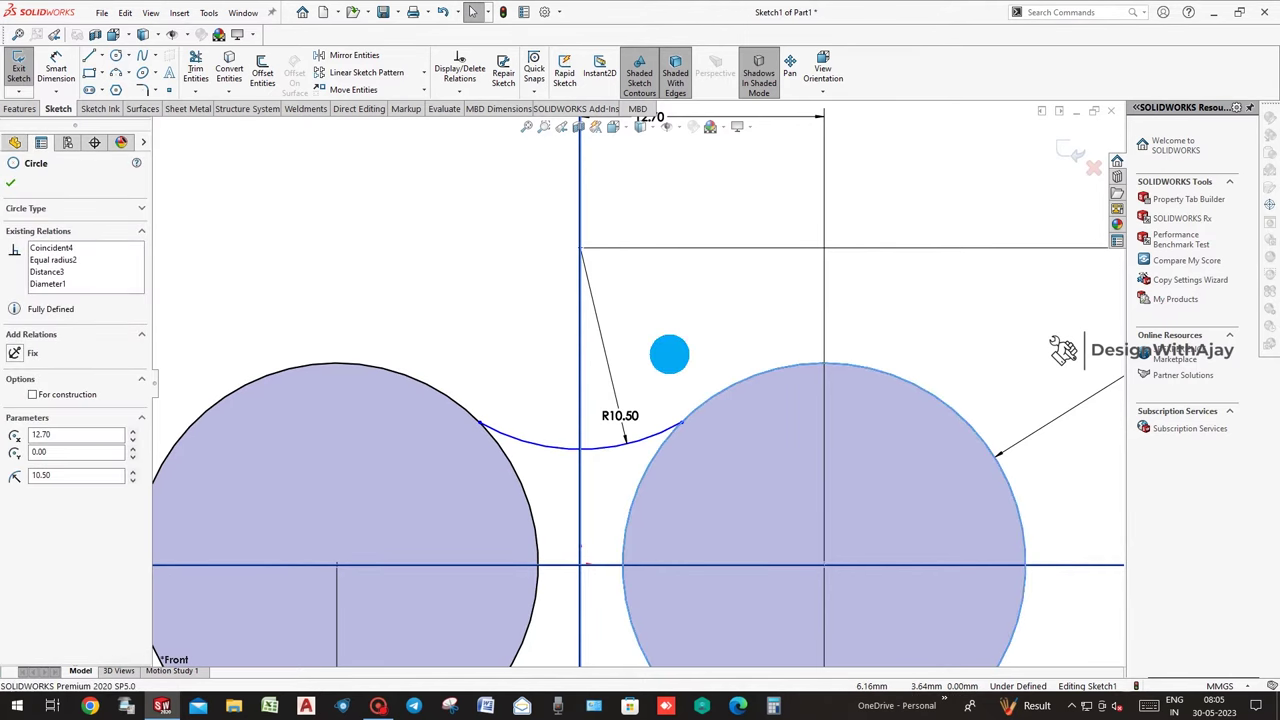
{"action": "scroll", "coordinate": [670, 410], "scroll_direction": "up", "scroll_amount": 3}
{"action": "scroll", "coordinate": [678, 430], "scroll_direction": "down", "scroll_amount": 3}
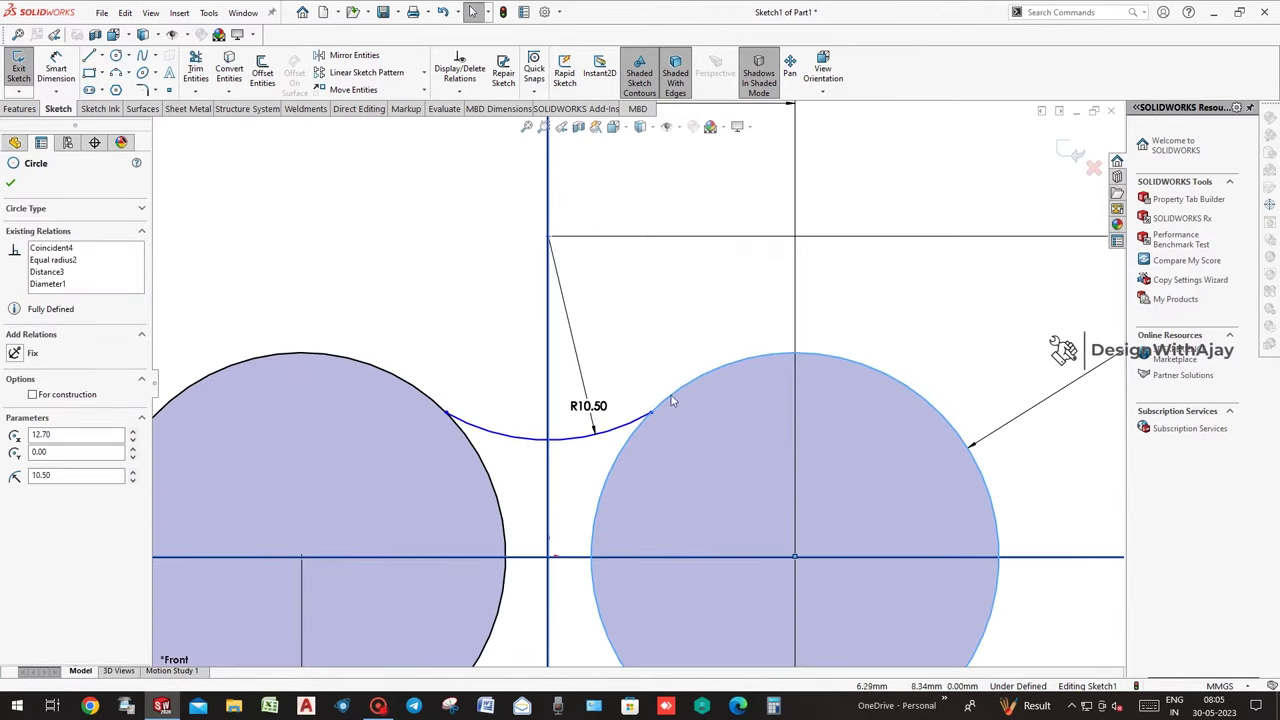
{"action": "key", "text": "Escape"}
Add a 5.20 horizontal offset dimension from the vertical centerline.
{"action": "key", "text": "d"}
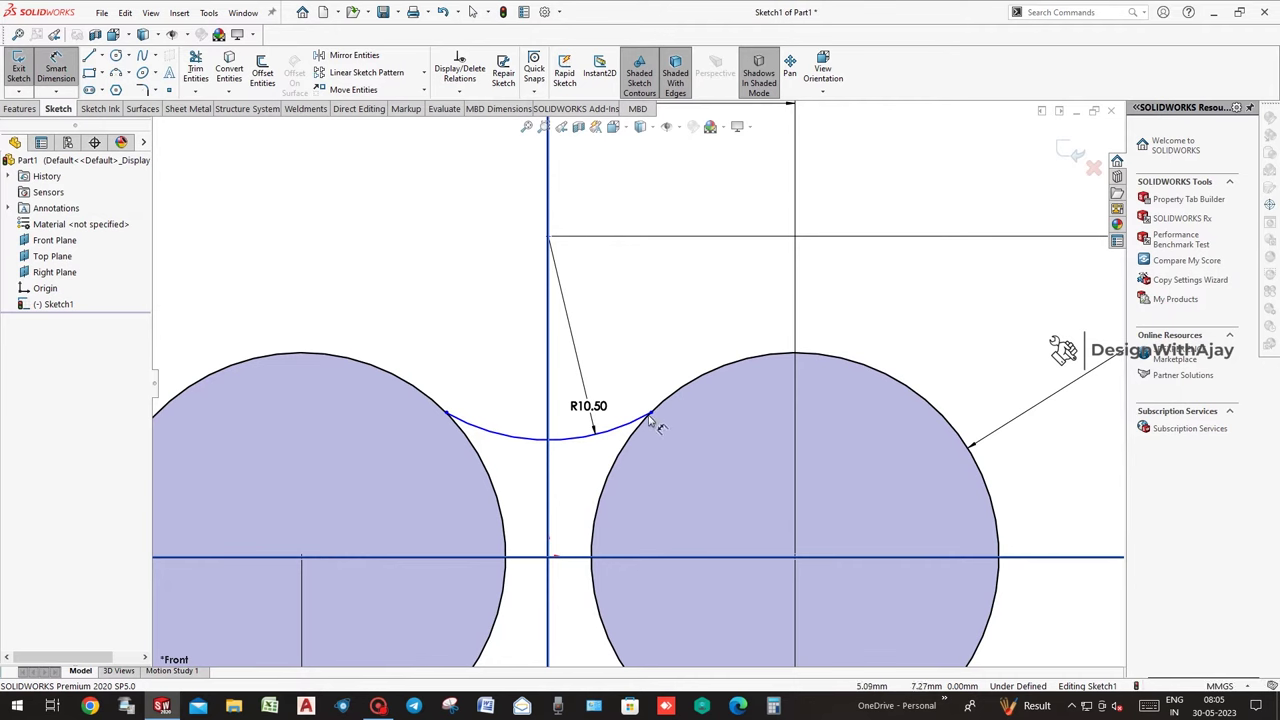
{"action": "left_click", "coordinate": [650, 413]}
{"action": "left_click", "coordinate": [548, 382]}
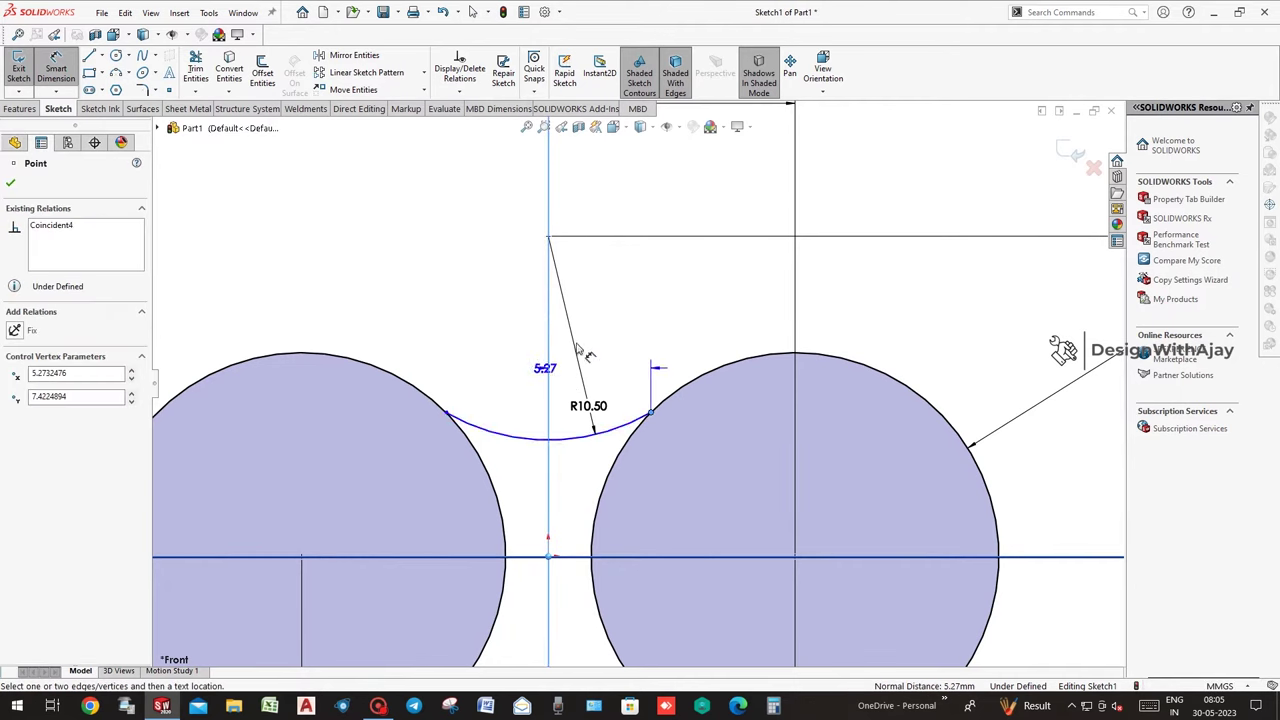
{"action": "left_click", "coordinate": [590, 335]}
{"action": "type", "text": "5.2"}
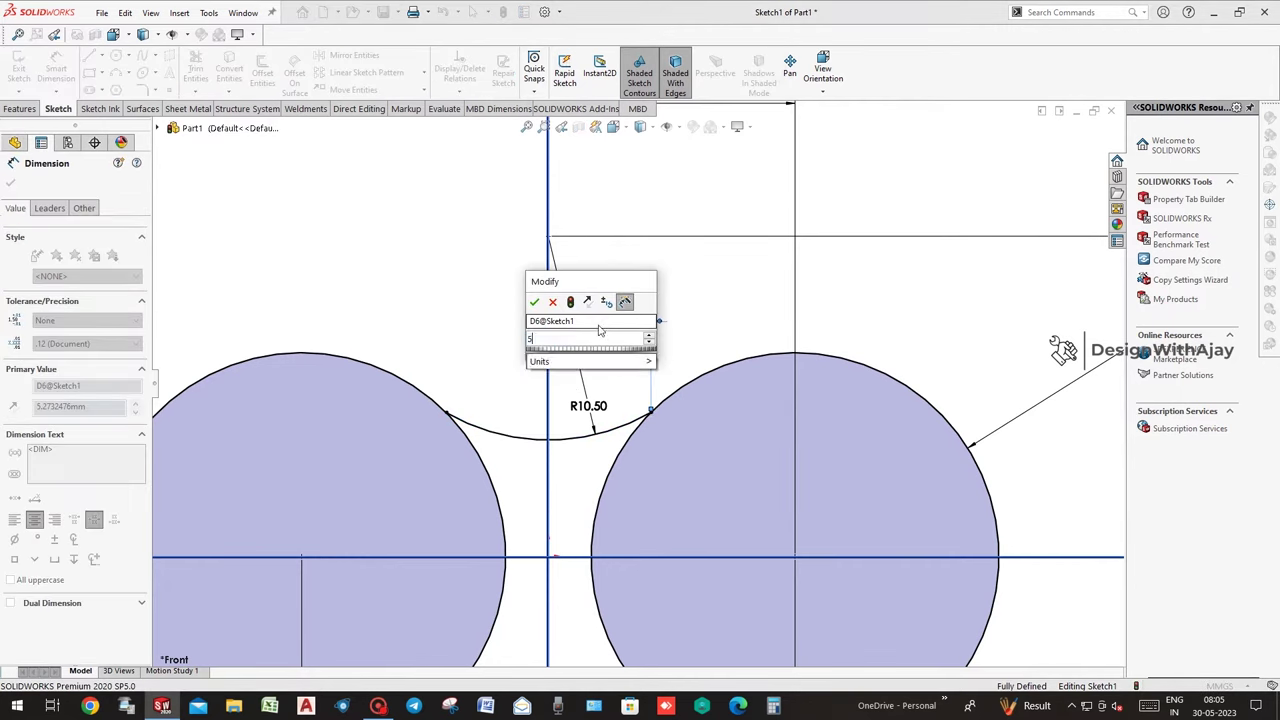
{"action": "key", "text": "Return"}
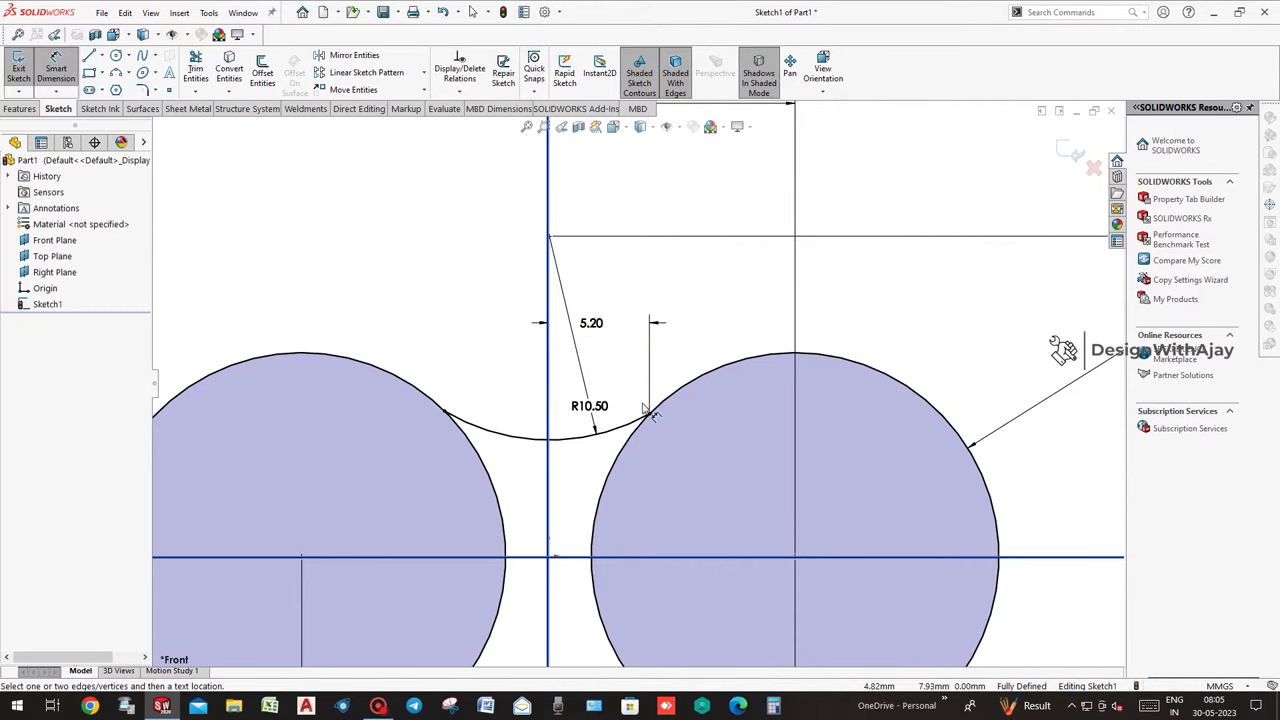
{"action": "scroll", "coordinate": [650, 413], "scroll_direction": "up", "scroll_amount": 3}
Draw a construction centerline joining the two circle centres.
{"action": "left_click", "coordinate": [102, 56]}
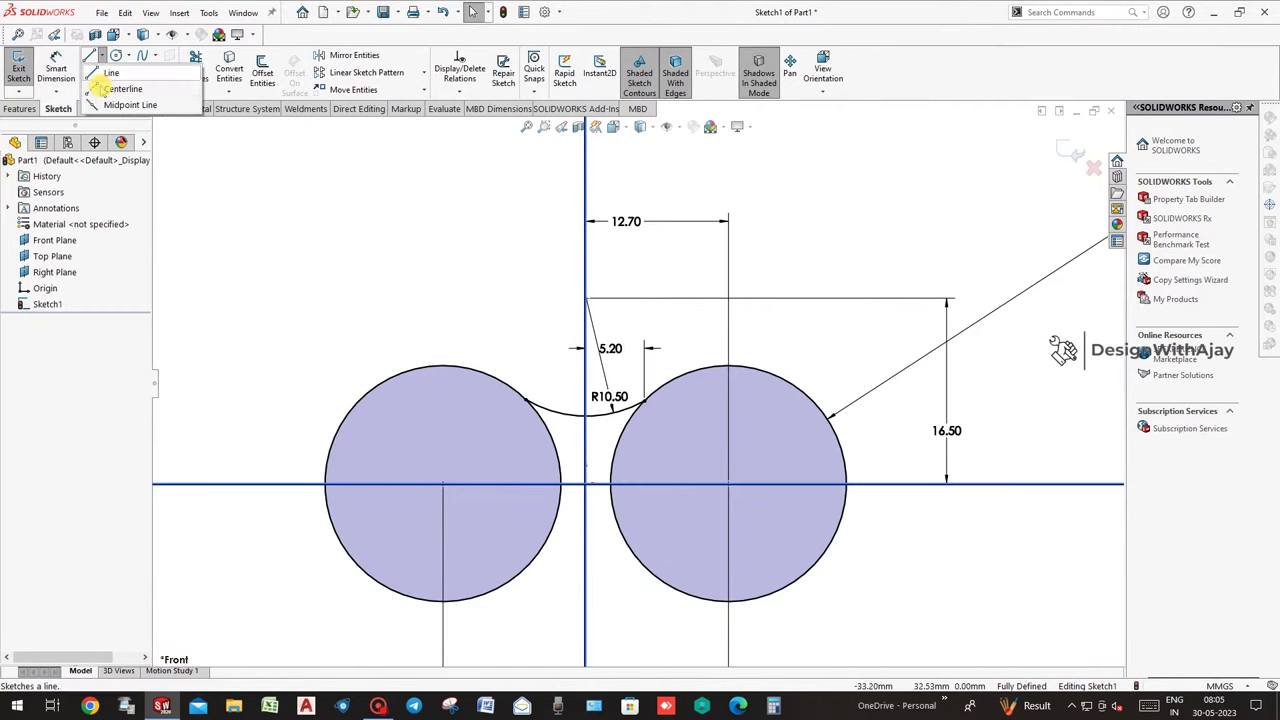
{"action": "left_click", "coordinate": [120, 86]}
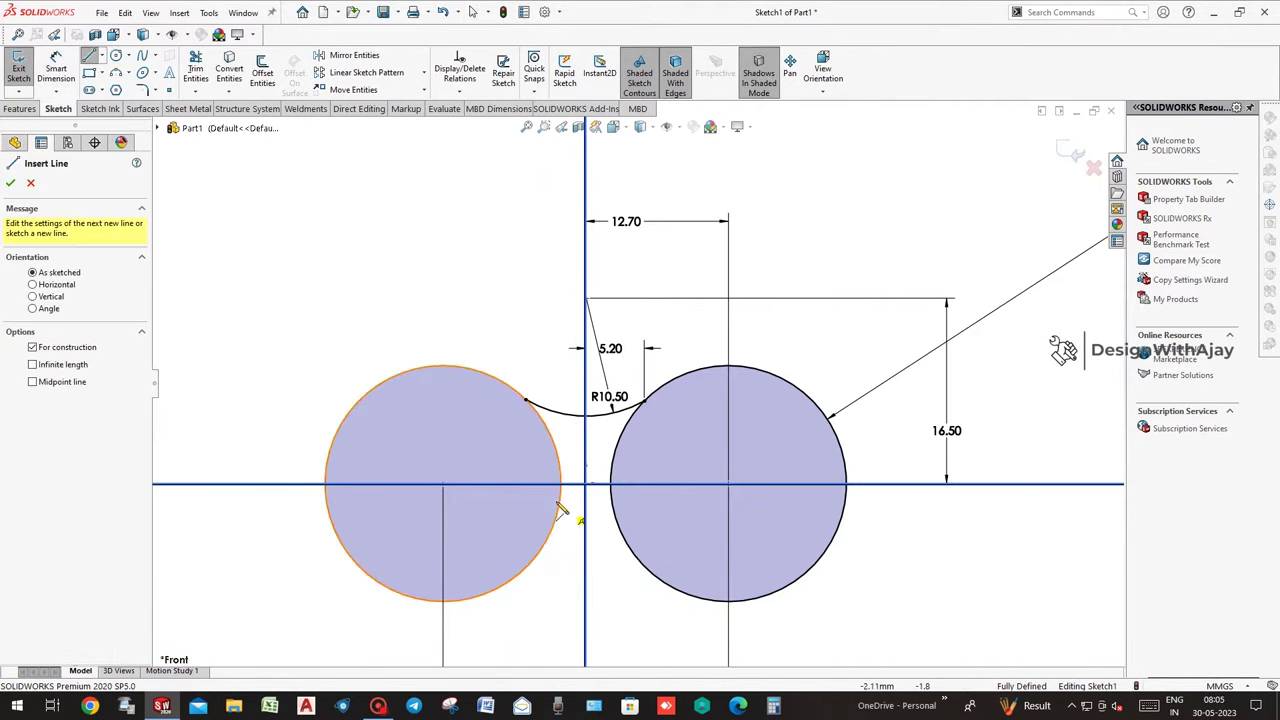
{"action": "left_click", "coordinate": [443, 485]}
{"action": "left_click", "coordinate": [728, 485]}
{"action": "key", "text": "Escape"}
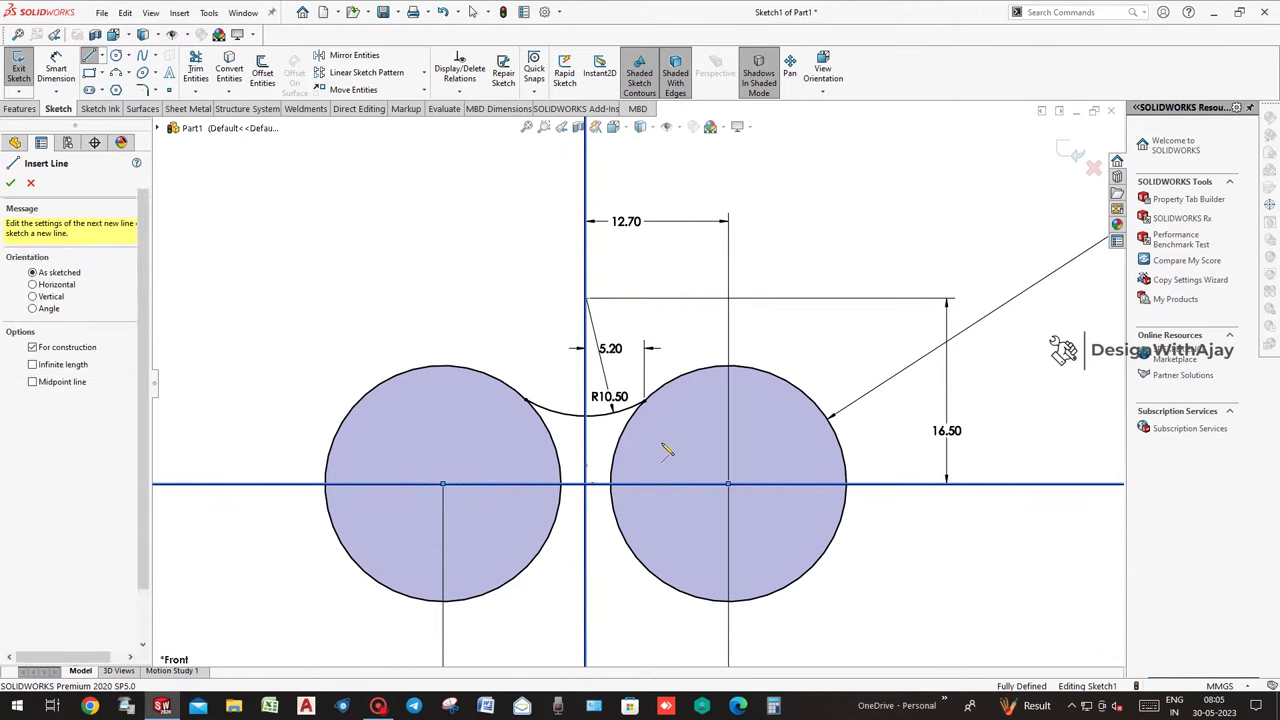
{"action": "key", "text": "Escape"}
Start Mirror Entities with the top connecting arc selected.
{"action": "left_click", "coordinate": [557, 412]}
{"action": "key", "text": "f"}
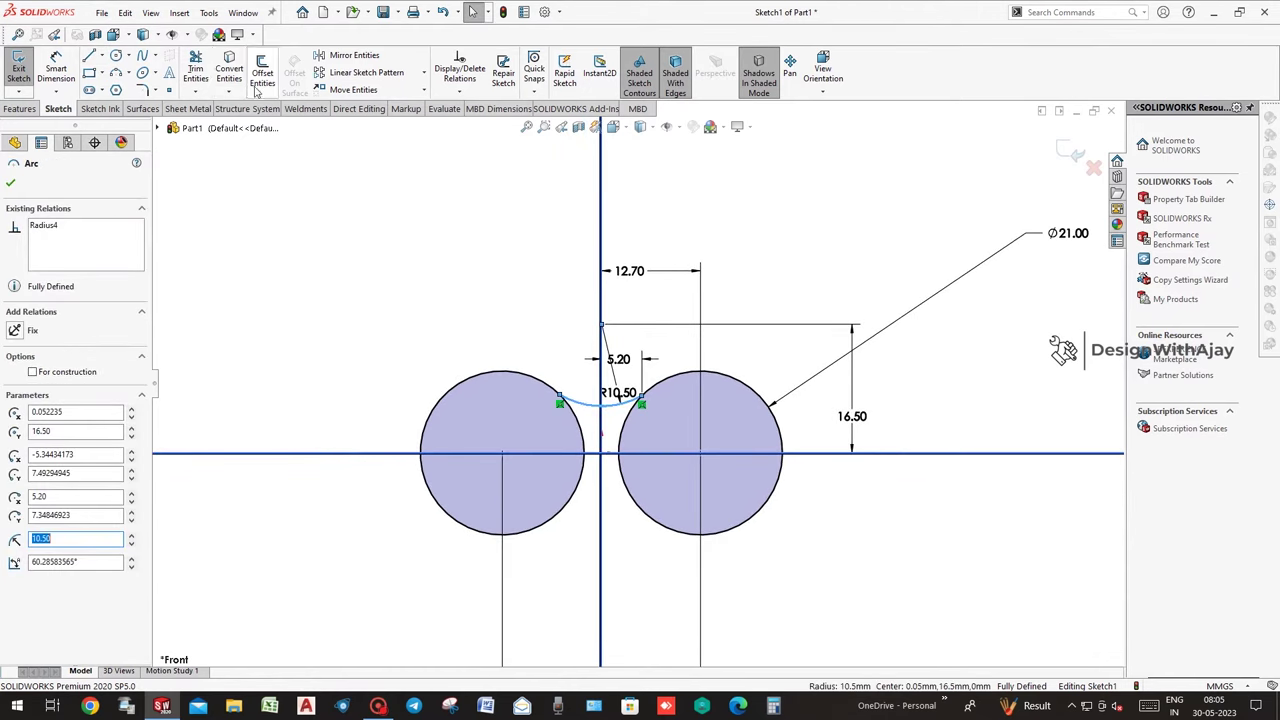
{"action": "left_click", "coordinate": [229, 93]}
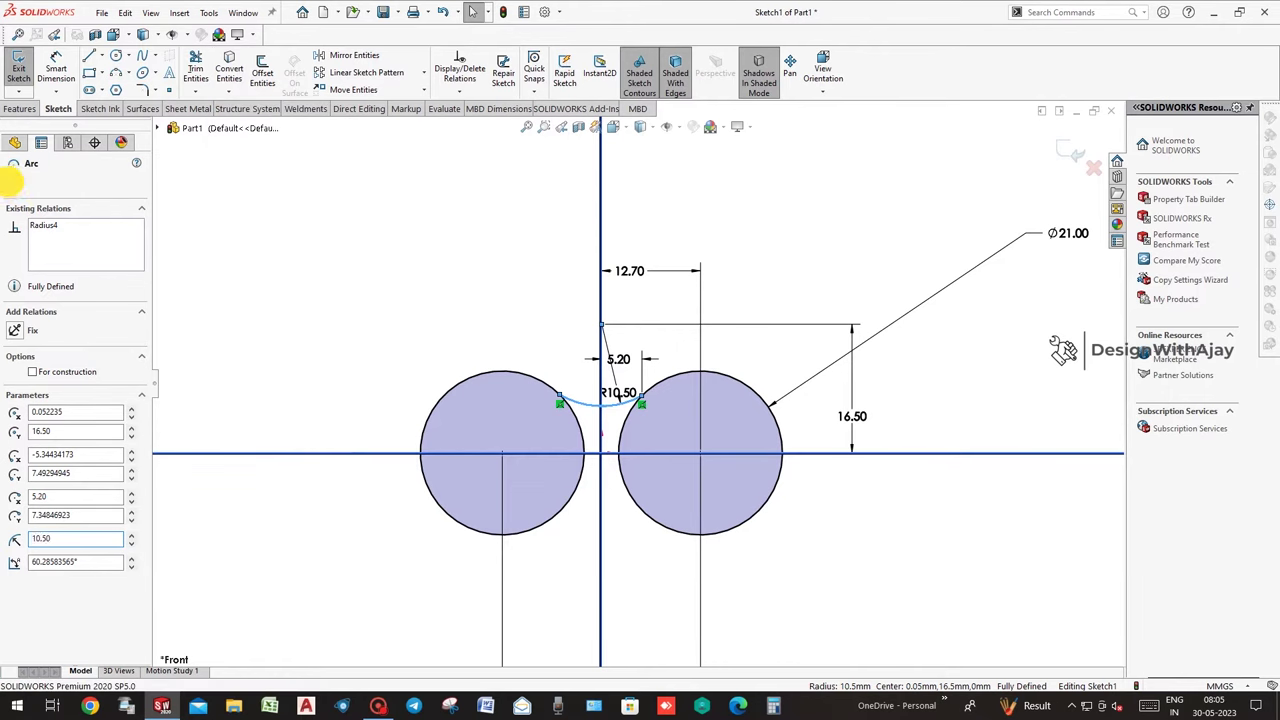
{"action": "left_click", "coordinate": [10, 180]}
{"action": "left_click", "coordinate": [345, 55]}
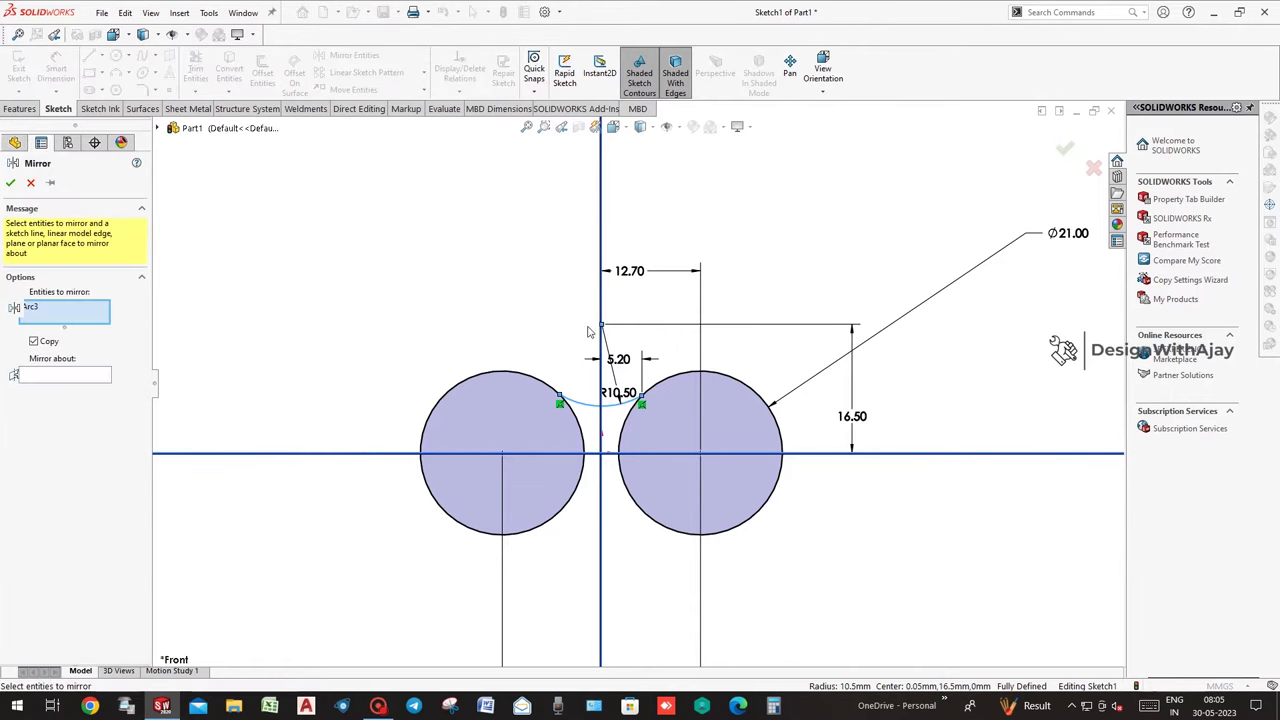
Mirror the top arc about the horizontal centerline.
{"action": "scroll", "coordinate": [605, 460], "scroll_direction": "down", "scroll_amount": 3}
{"action": "left_click", "coordinate": [45, 375]}
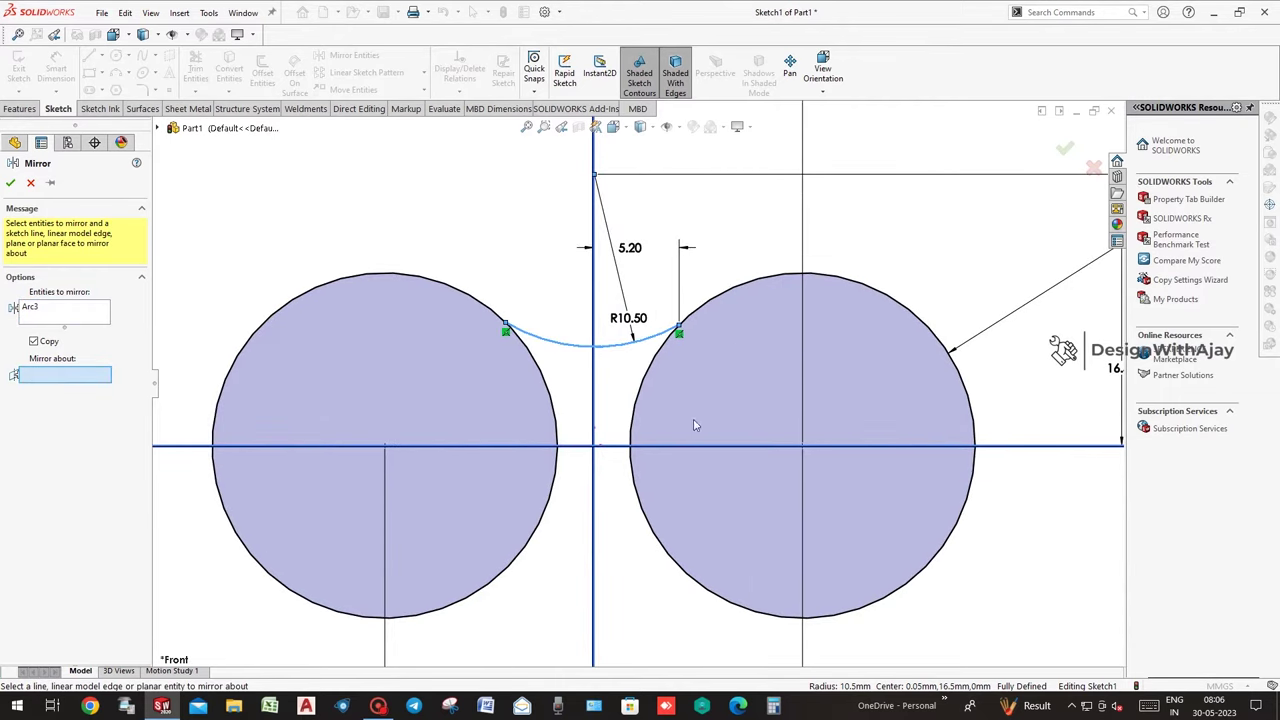
{"action": "left_click", "coordinate": [614, 445]}
{"action": "scroll", "coordinate": [620, 420], "scroll_direction": "up", "scroll_amount": 2}
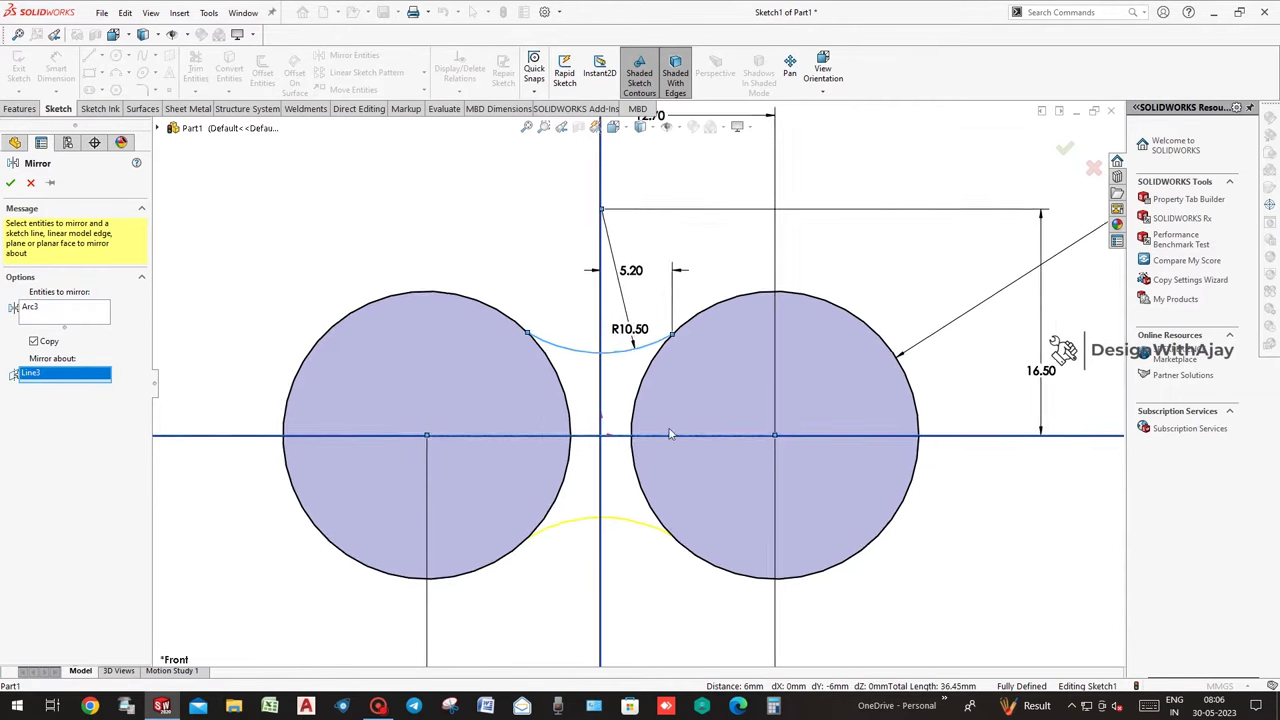
{"action": "left_click", "coordinate": [1062, 148]}
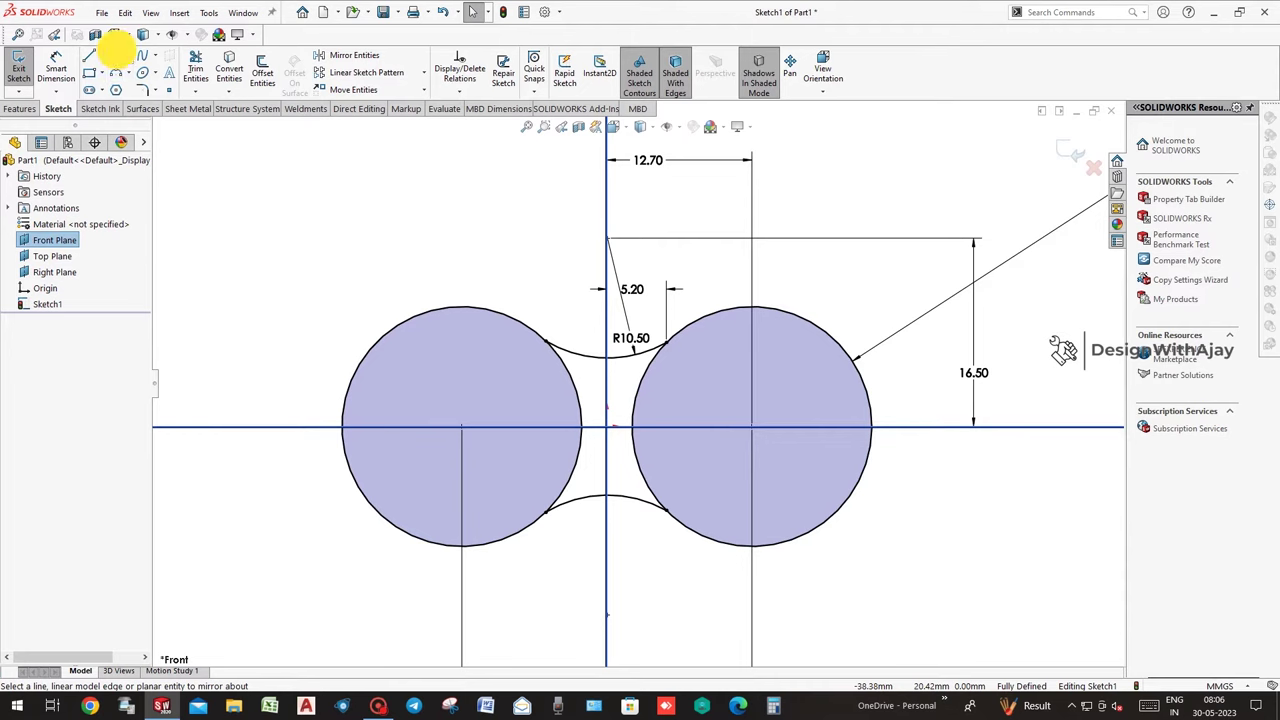
Draw a small circle at each large circle's centre and select both.
{"action": "left_click", "coordinate": [116, 55]}
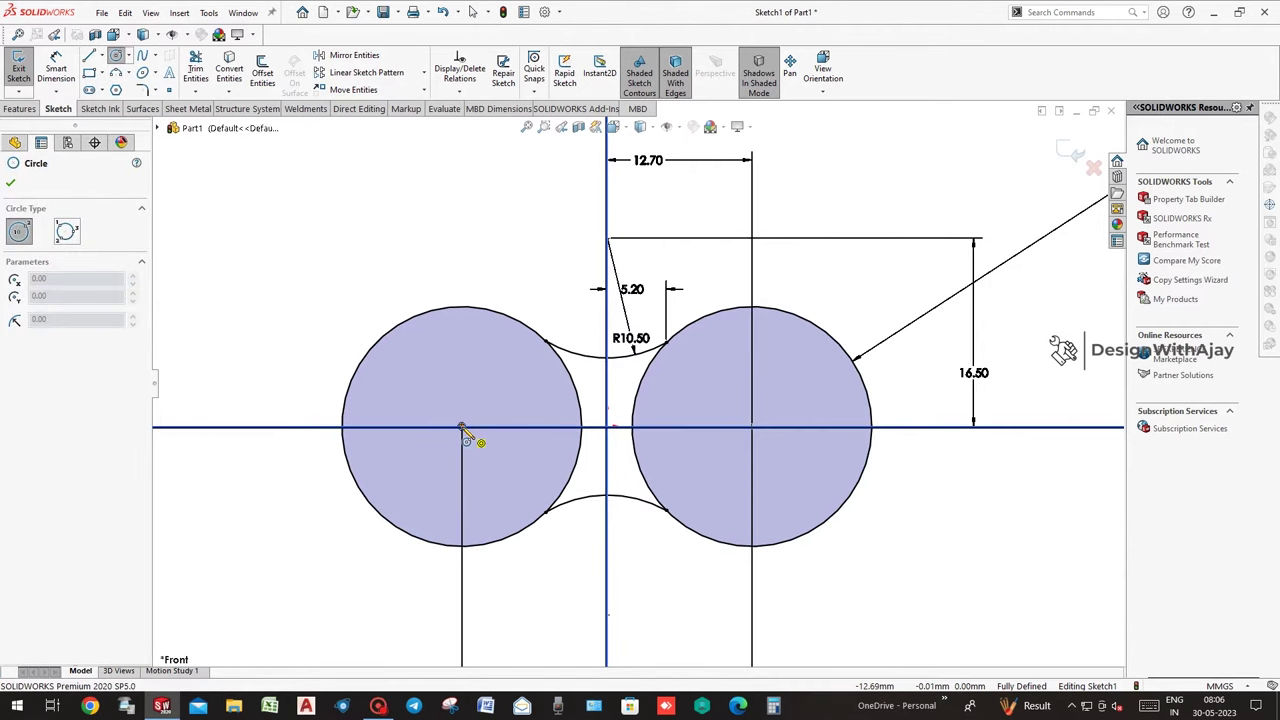
{"action": "left_click_drag", "start_coordinate": [462, 428], "coordinate": [461, 461]}
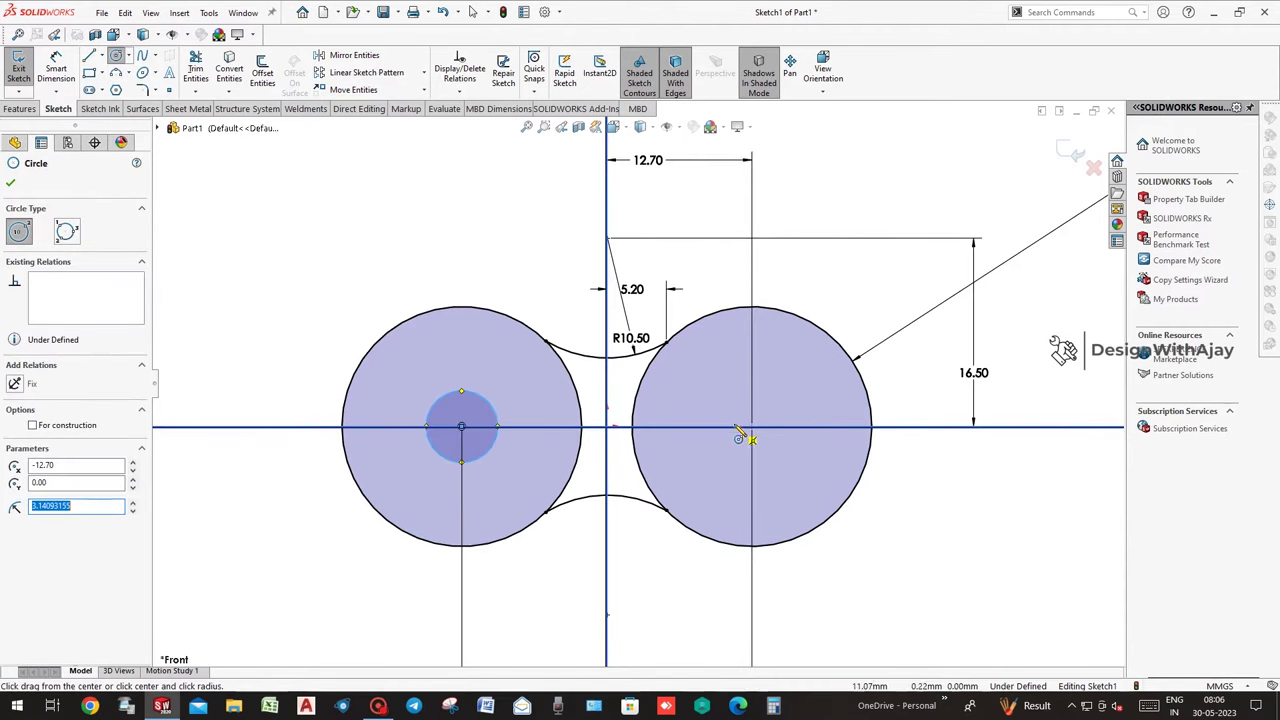
{"action": "left_click_drag", "start_coordinate": [752, 428], "coordinate": [765, 477]}
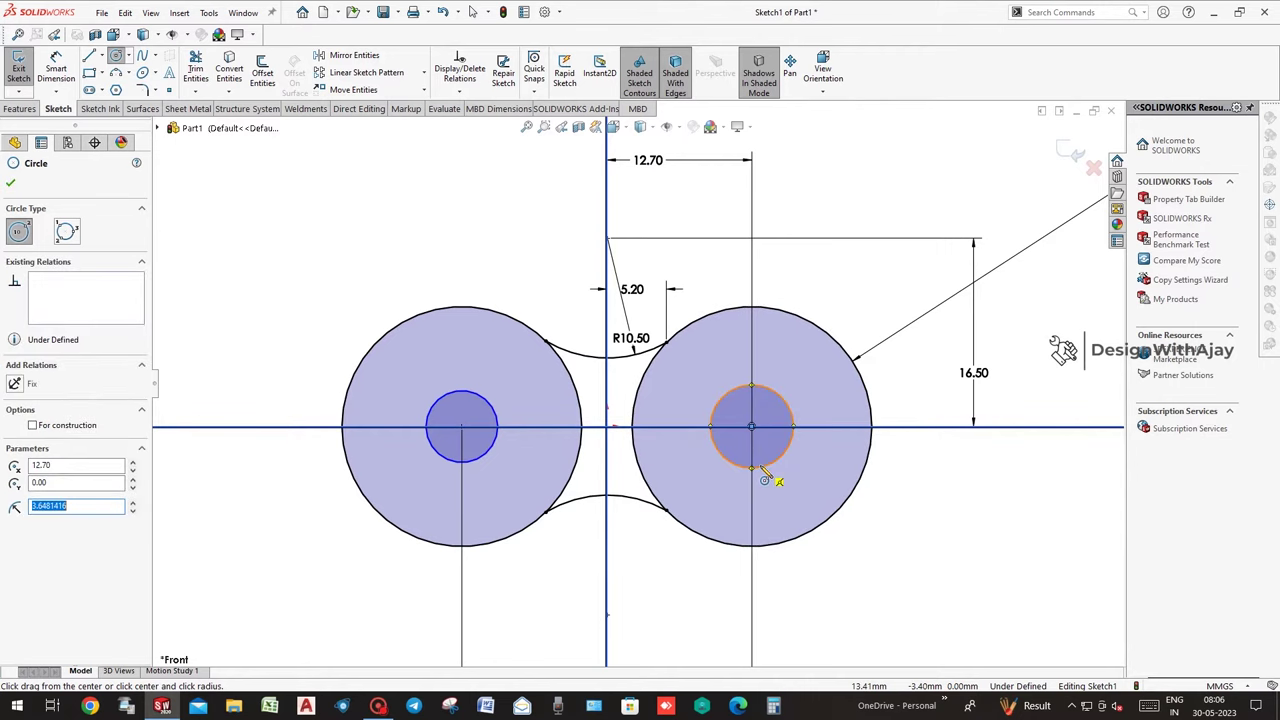
{"action": "key", "text": "Escape"}
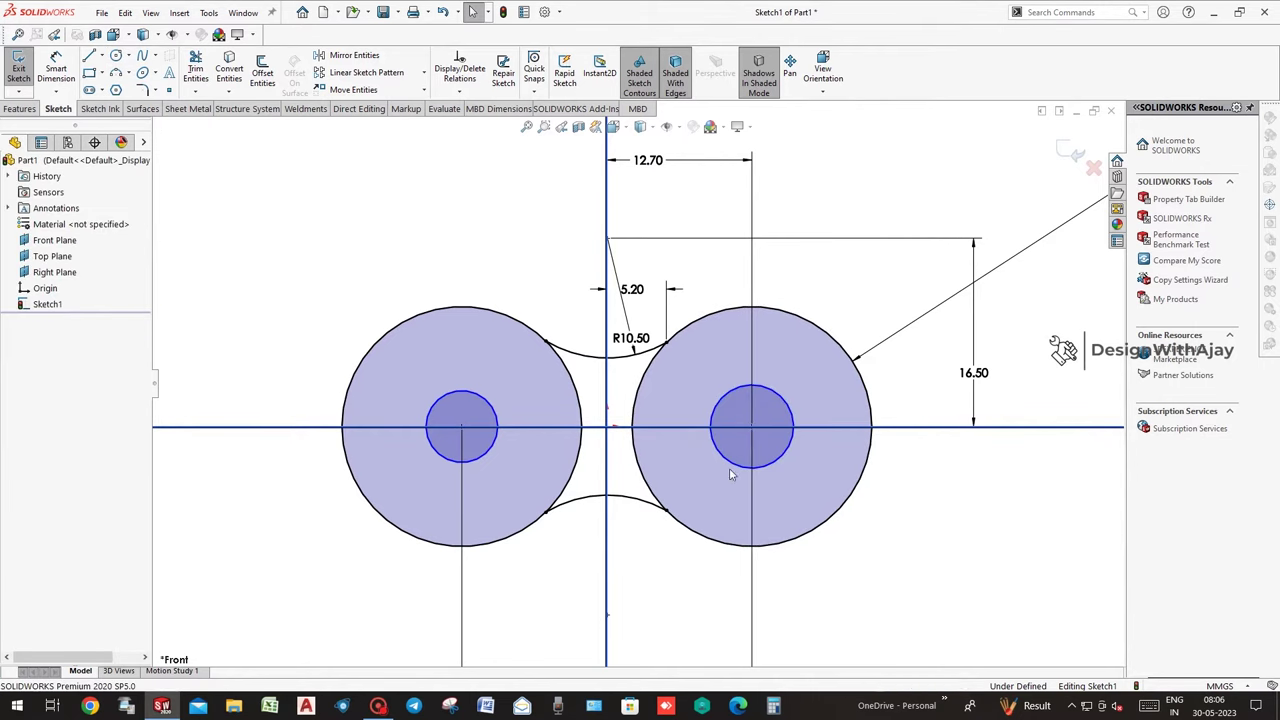
{"action": "left_click", "coordinate": [733, 466]}
{"action": "left_click", "coordinate": [491, 450], "text": "ctrl"}
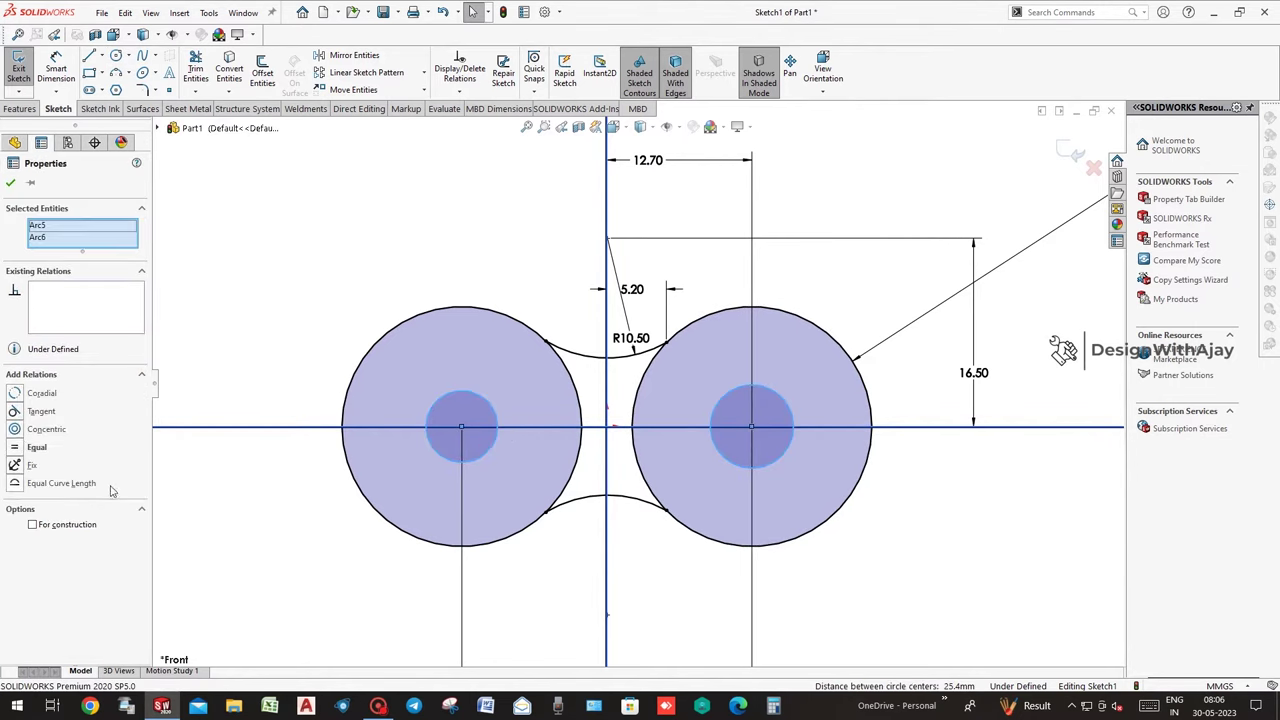
Relate the inner circles as equal, replacing a mistaken concentric relation, and dimension them to Ø7.90.
{"action": "left_click", "coordinate": [19, 431]}
{"action": "key", "text": "ctrl+z"}
{"action": "left_click", "coordinate": [15, 447]}
{"action": "right_click_drag", "start_coordinate": [914, 578], "coordinate": [810, 447]}
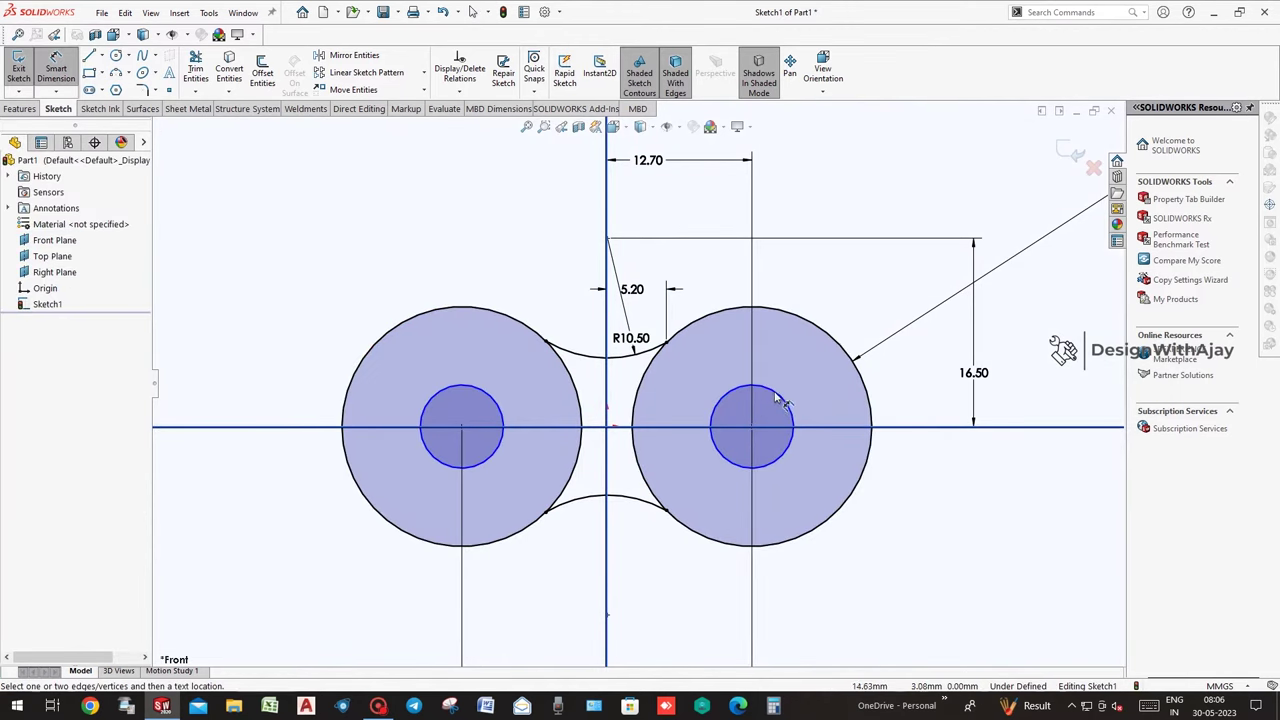
{"action": "left_click", "coordinate": [778, 398]}
{"action": "left_click", "coordinate": [971, 586]}
{"action": "type", "text": "7.9"}
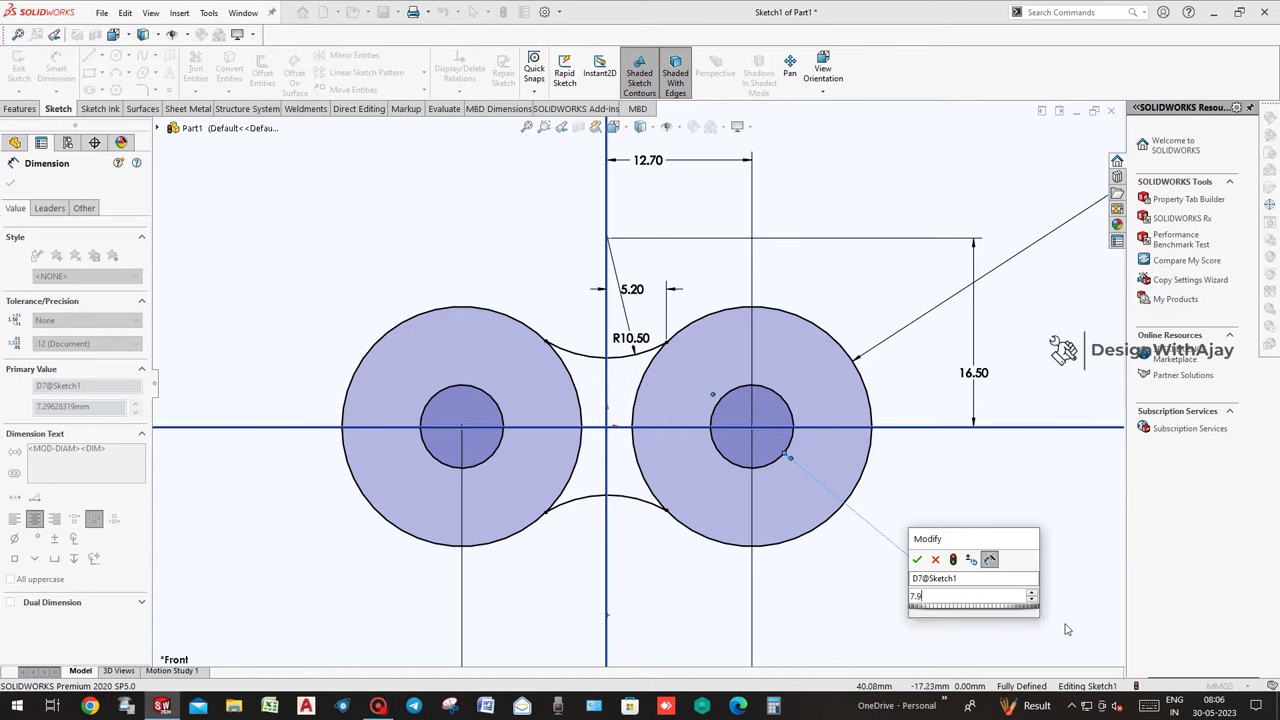
{"action": "key", "text": "Return"}
{"action": "middle_click_drag", "start_coordinate": [951, 523], "coordinate": [920, 540]}
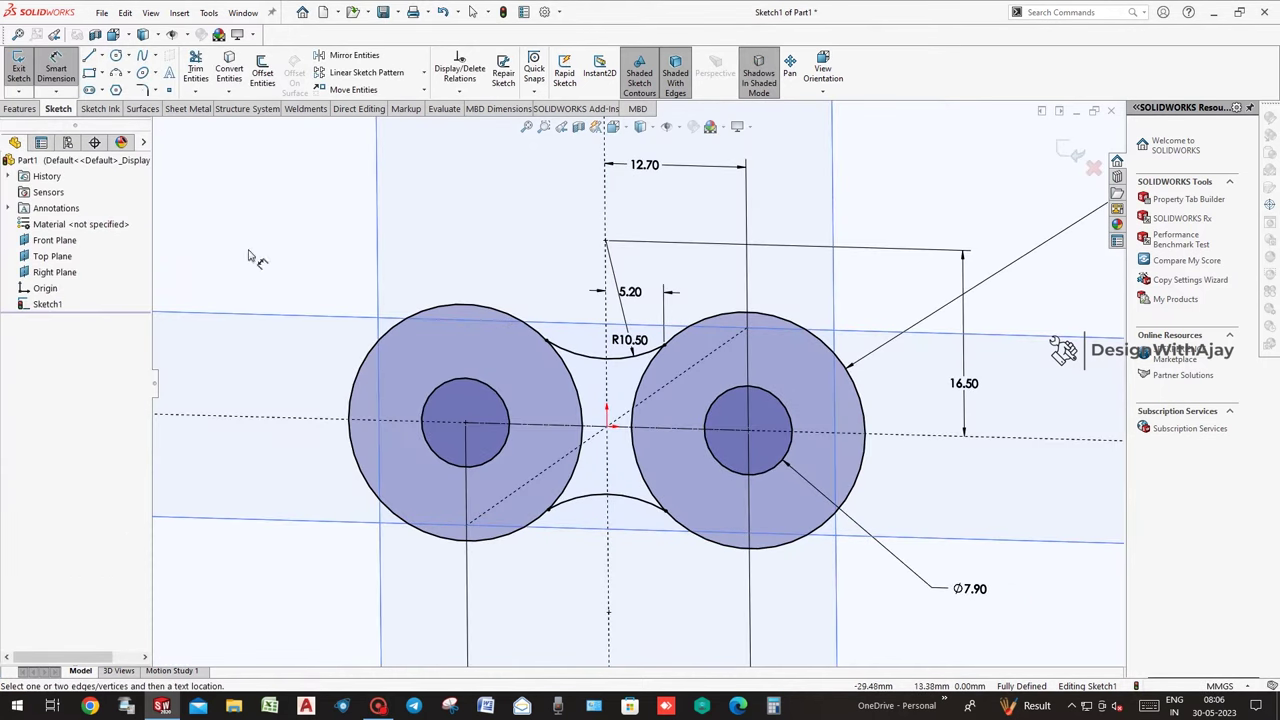
{"action": "left_click", "coordinate": [18, 108]}
Extrude all four link-sketch regions 4 mm Mid Plane into a solid plate with two holes.
{"action": "left_click", "coordinate": [24, 68]}
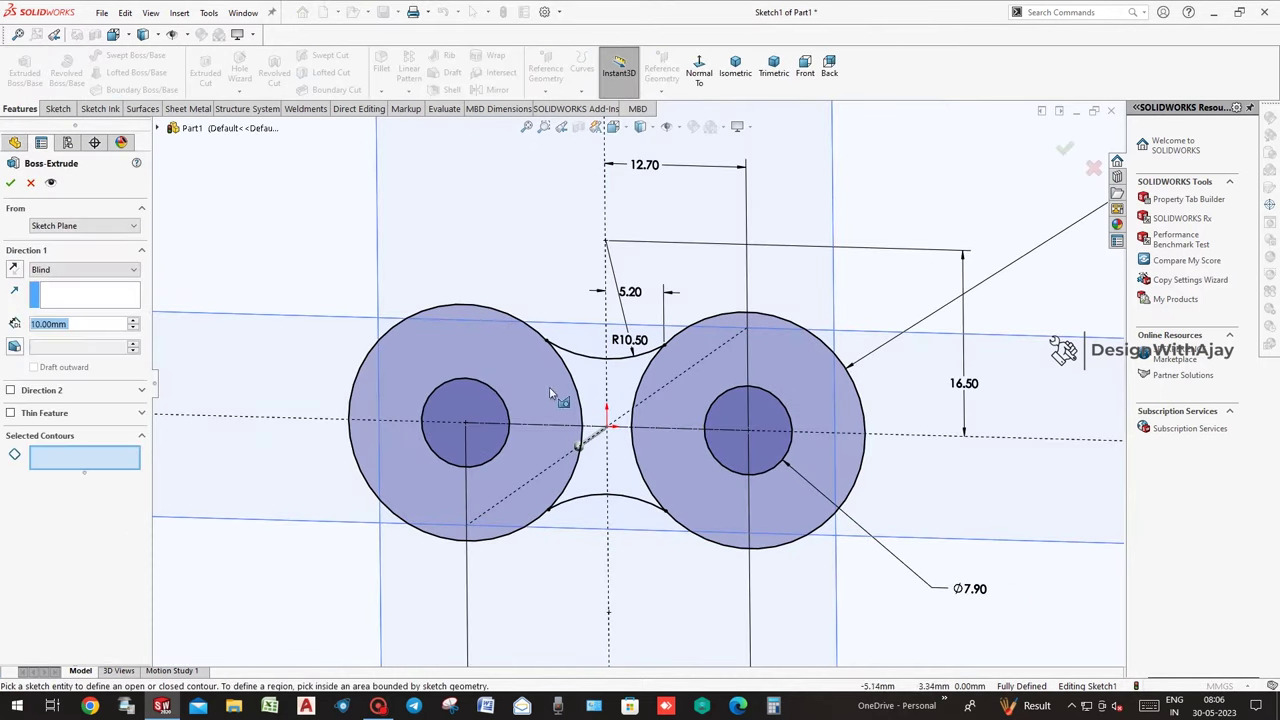
{"action": "left_click", "coordinate": [559, 397]}
{"action": "left_click", "coordinate": [600, 377]}
{"action": "left_click", "coordinate": [623, 457]}
{"action": "left_click", "coordinate": [669, 440]}
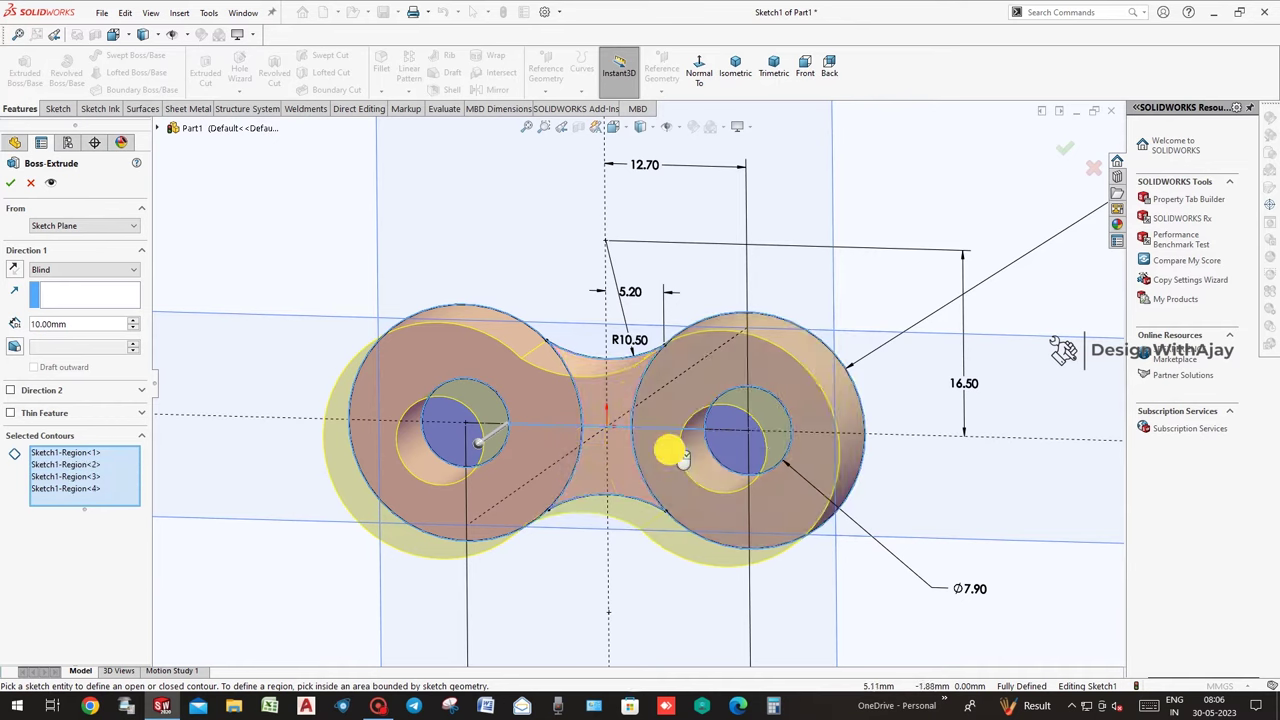
{"action": "left_click", "coordinate": [60, 269]}
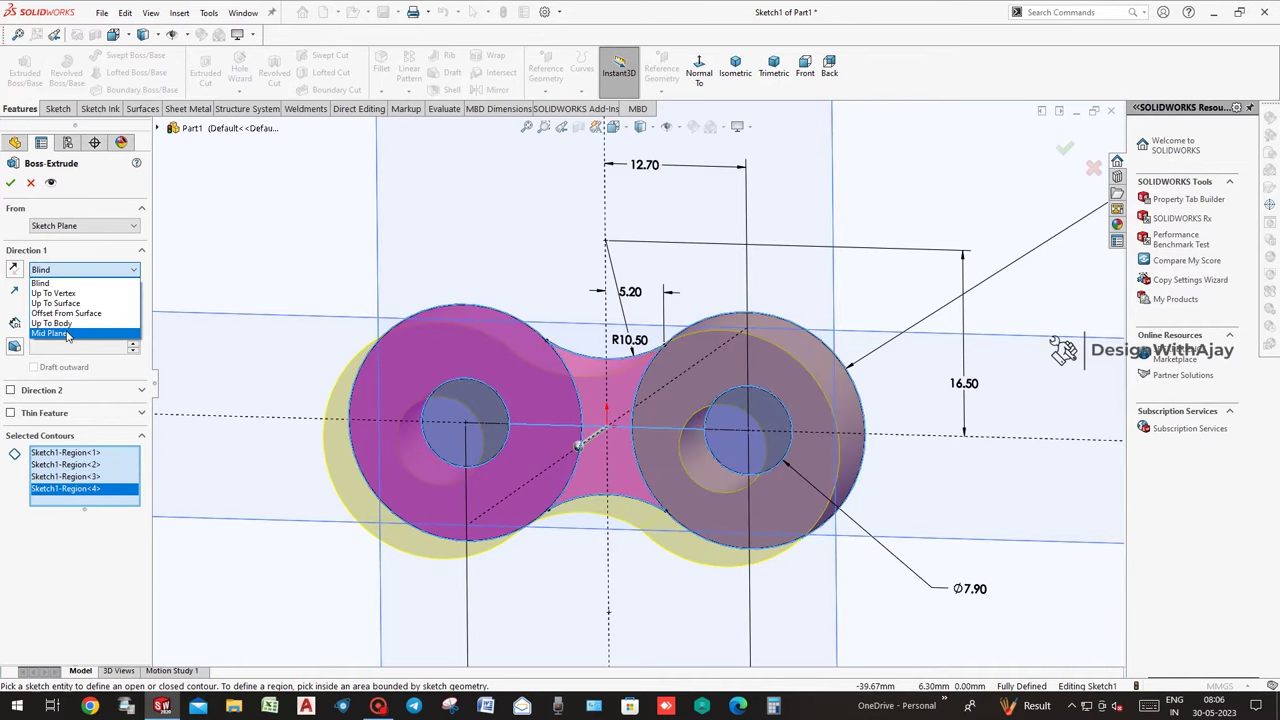
{"action": "left_click", "coordinate": [81, 331]}
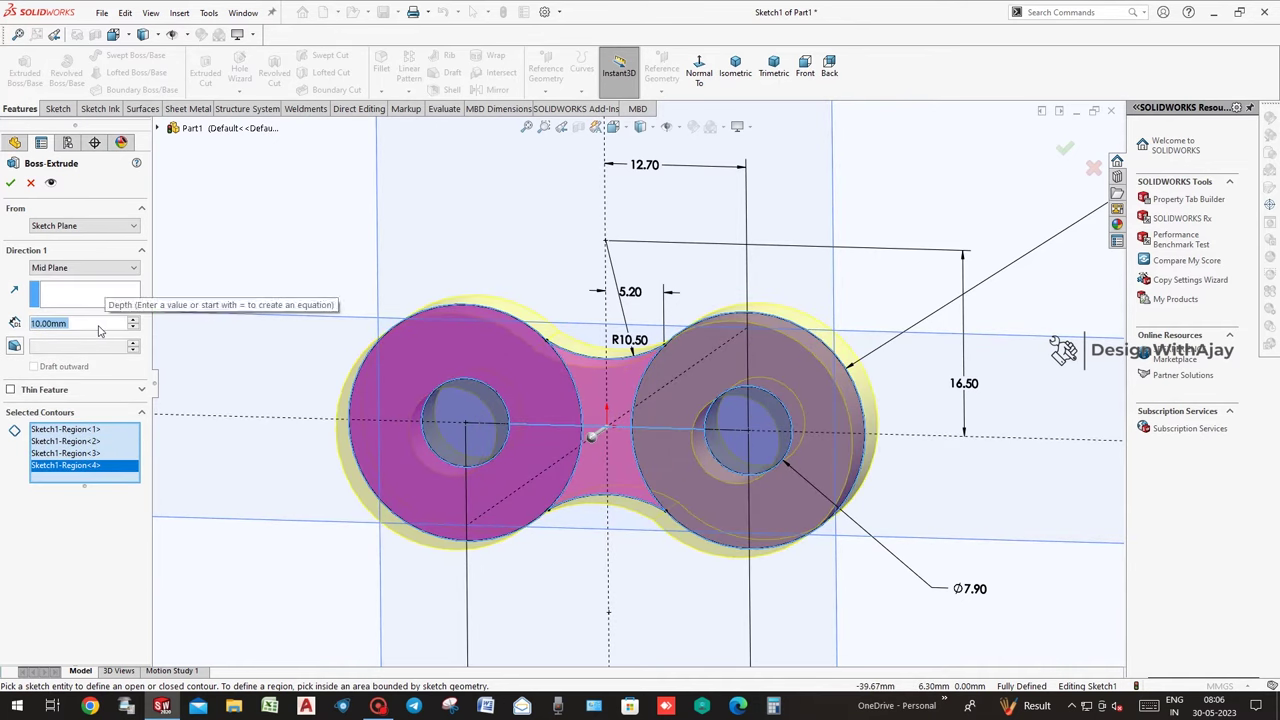
{"action": "type", "text": "4"}
{"action": "key", "text": "Return"}
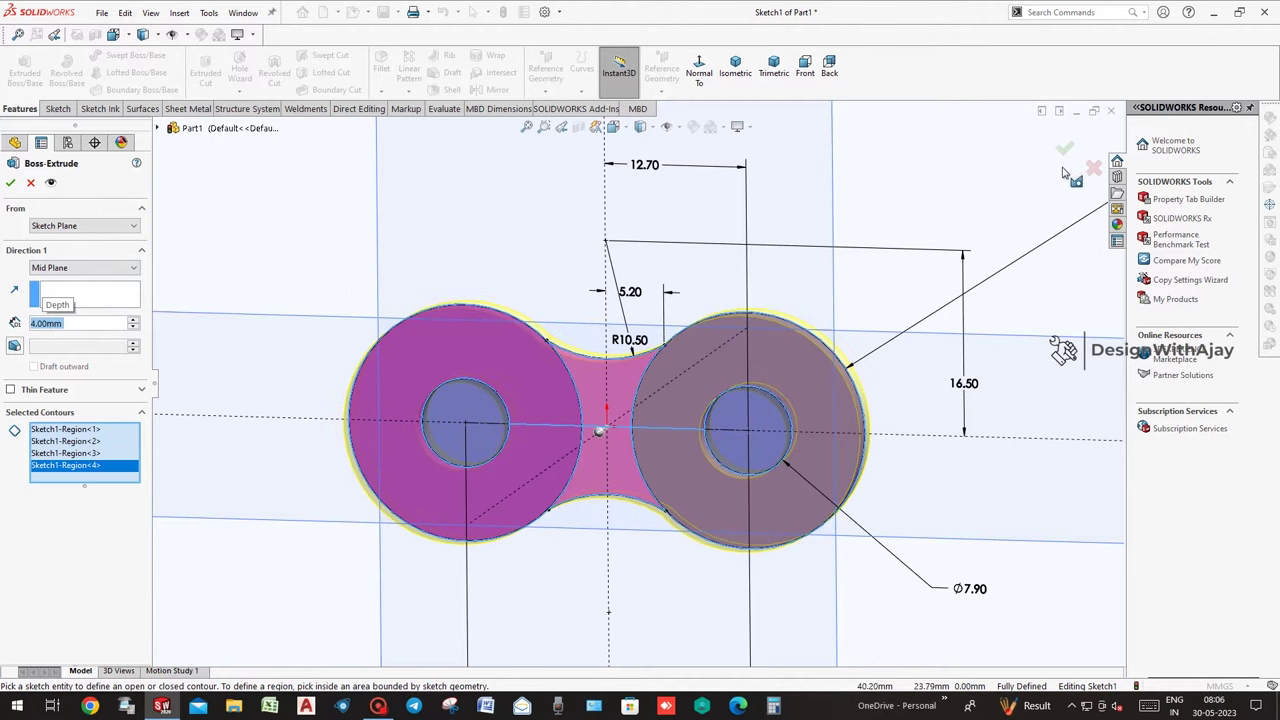
{"action": "left_click", "coordinate": [1065, 149]}
{"action": "left_click", "coordinate": [949, 430]}
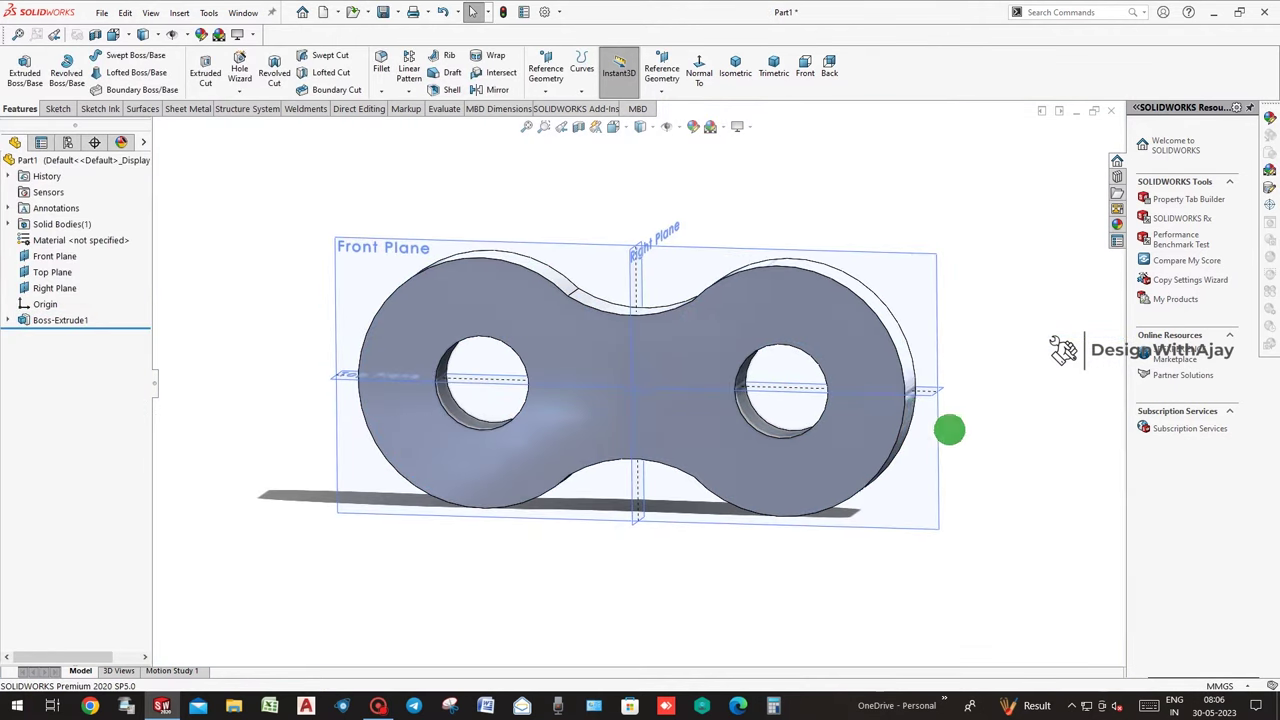
{"action": "mouse_move", "coordinate": [912, 418]}
{"action": "middle_mouse_down"}
{"action": "mouse_move", "coordinate": [849, 486]}
{"action": "mouse_move", "coordinate": [771, 331]}
{"action": "mouse_move", "coordinate": [748, 360]}
{"action": "middle_mouse_up"}
Create reference plane Plane1 offset 23.80 mm from the link plate's flat face.
{"action": "scroll", "coordinate": [849, 486], "scroll_direction": "up", "scroll_amount": 3}
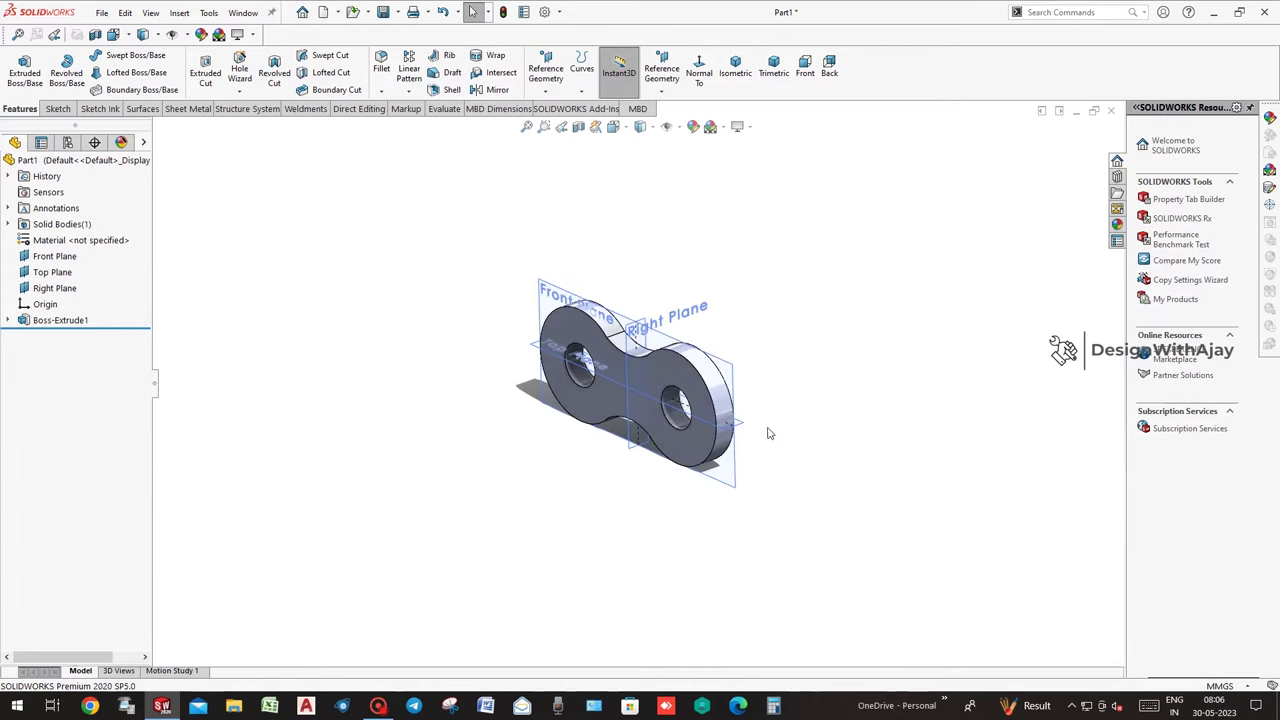
{"action": "left_click", "coordinate": [660, 380]}
{"action": "left_click", "coordinate": [546, 72]}
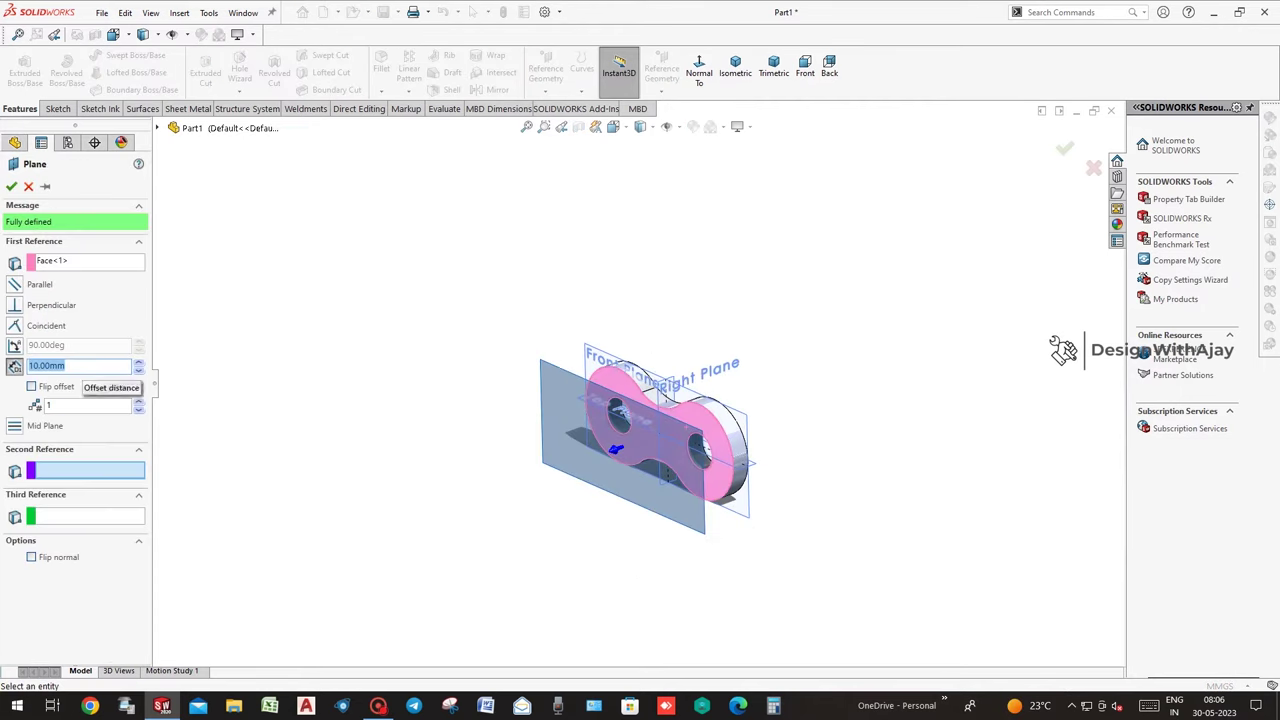
{"action": "type", "text": "23.8"}
{"action": "key", "text": "Return"}
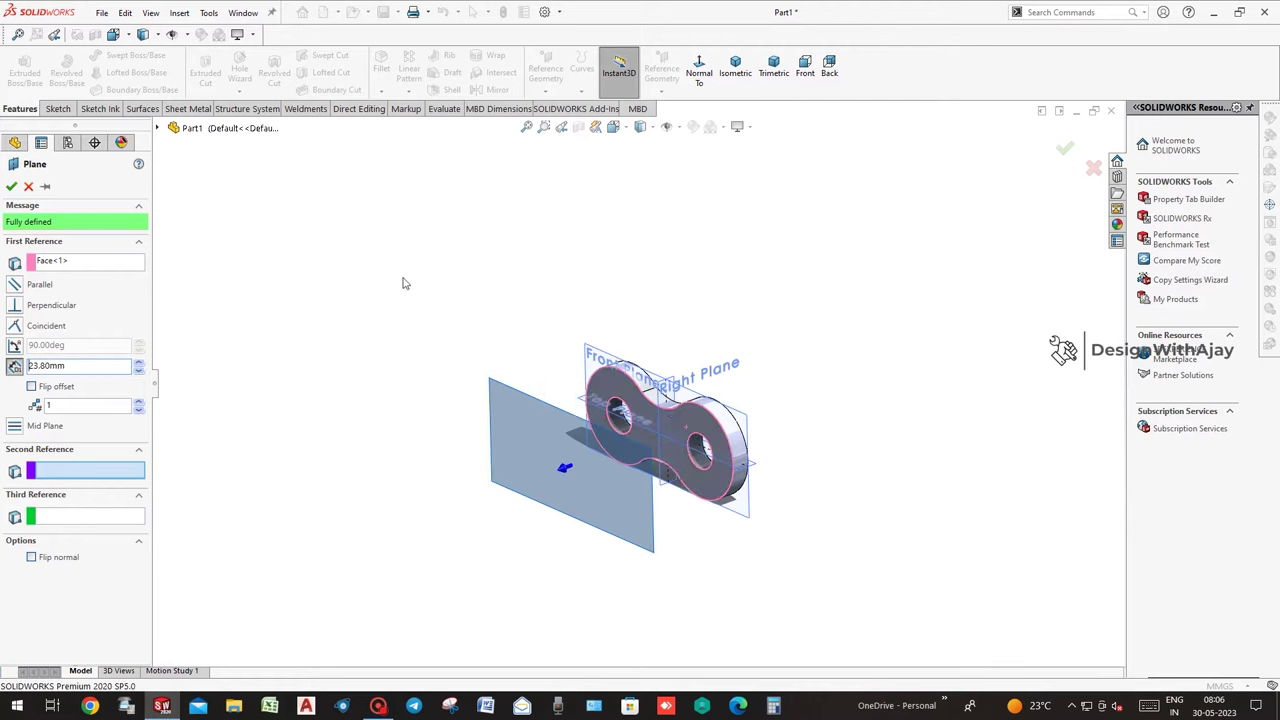
{"action": "left_click", "coordinate": [1065, 150]}
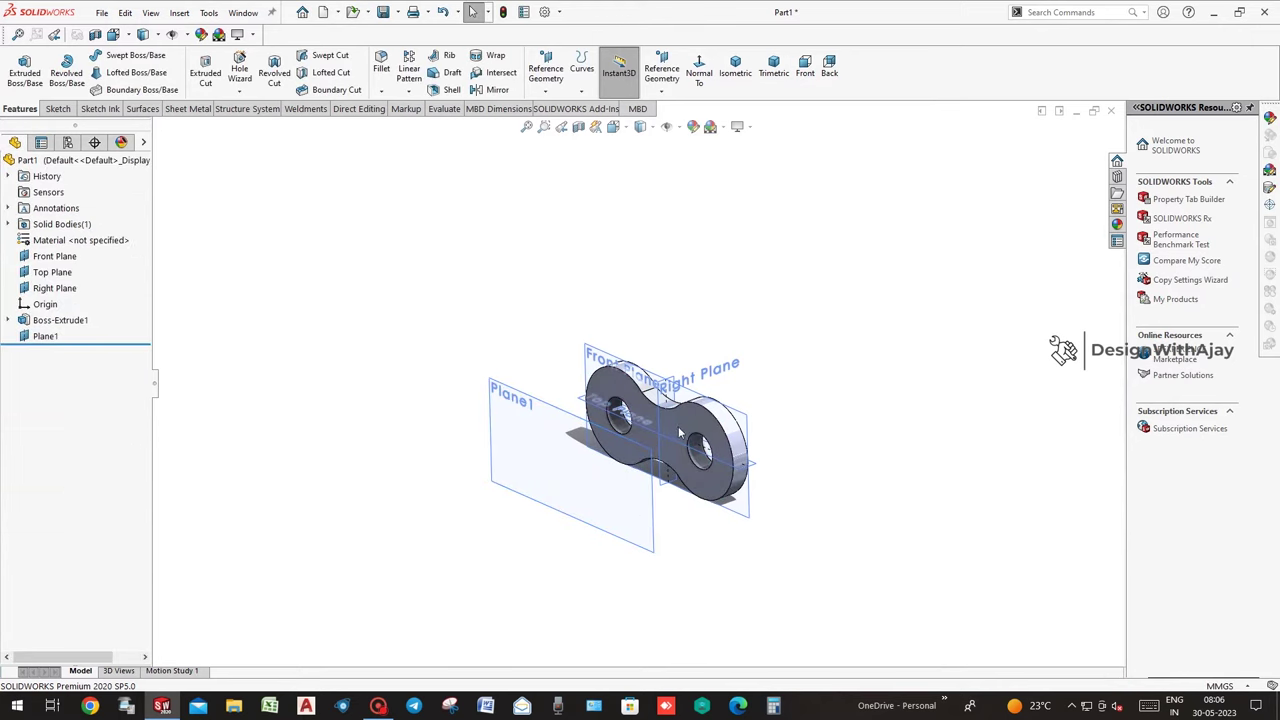
{"action": "middle_click_drag", "start_coordinate": [758, 482], "coordinate": [755, 477]}
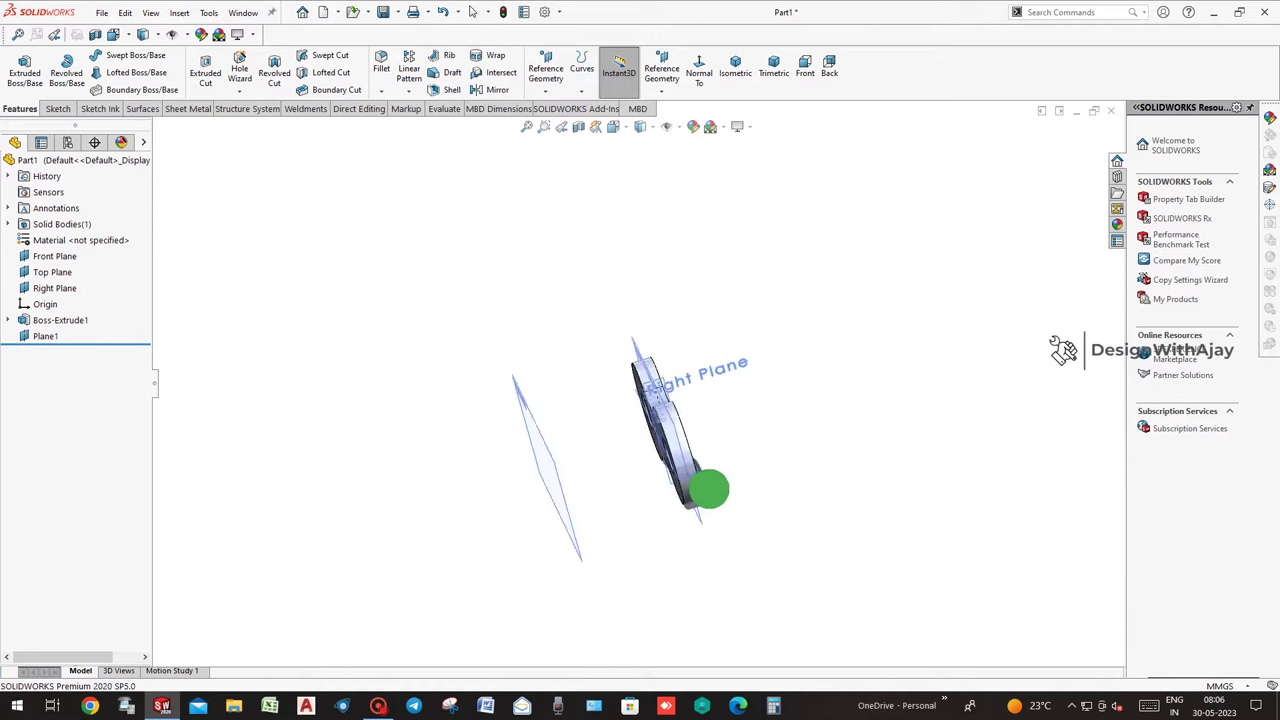
Expand Boss-Extrude1 in the FeatureManager tree and select its Sketch1 for editing.
{"action": "middle_click_drag", "start_coordinate": [684, 490], "coordinate": [751, 457]}
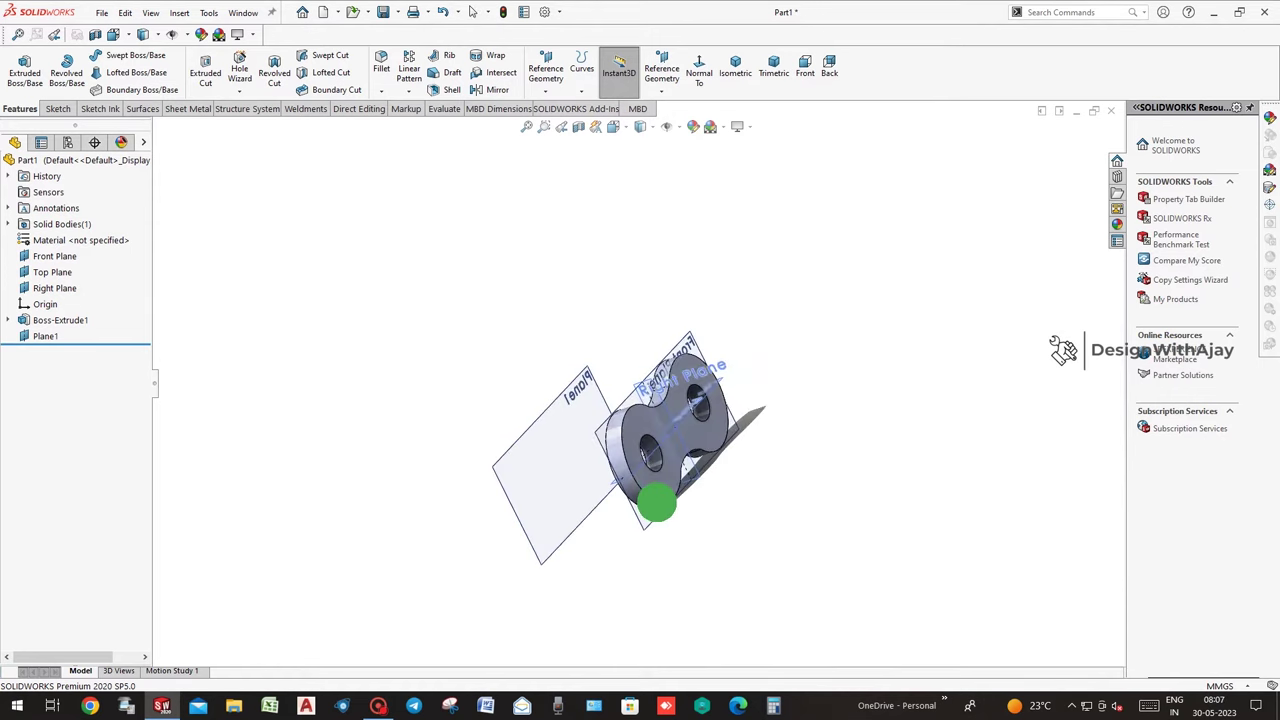
{"action": "left_click", "coordinate": [16, 322]}
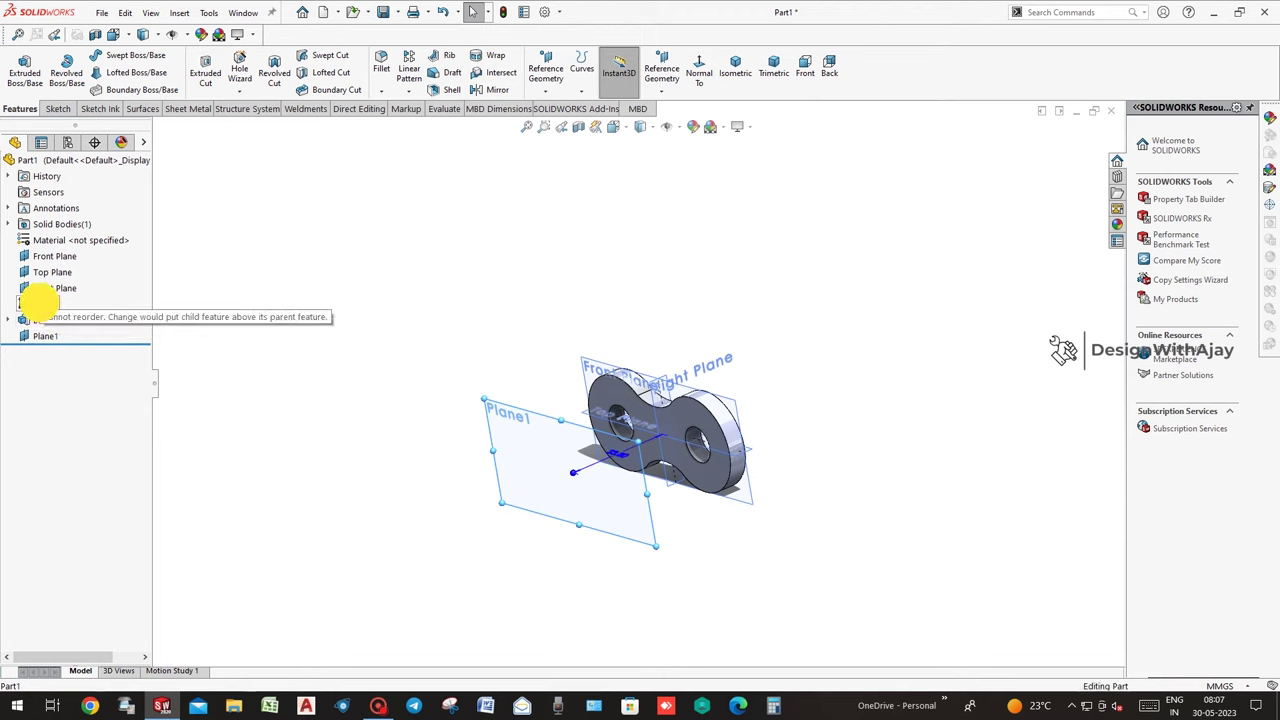
{"action": "left_click", "coordinate": [72, 320]}
{"action": "left_click", "coordinate": [72, 320]}
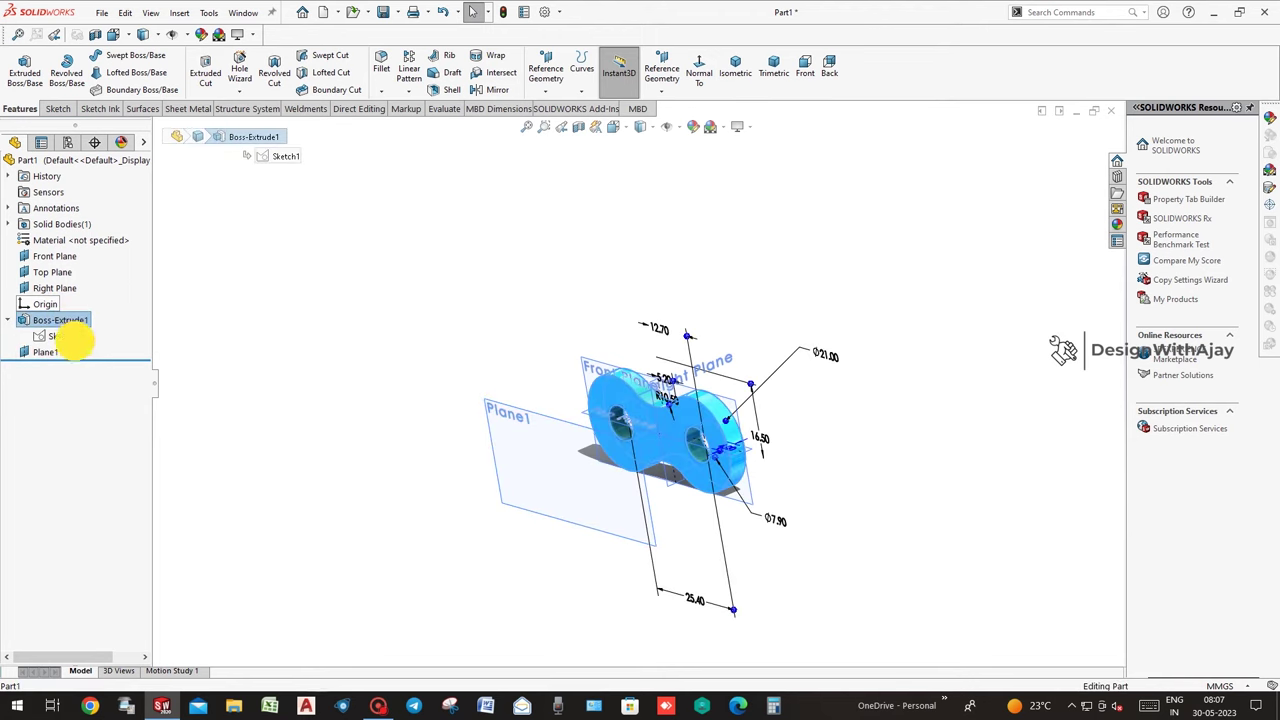
{"action": "left_click", "coordinate": [881, 470]}
{"action": "middle_click_drag", "start_coordinate": [894, 466], "coordinate": [869, 500]}
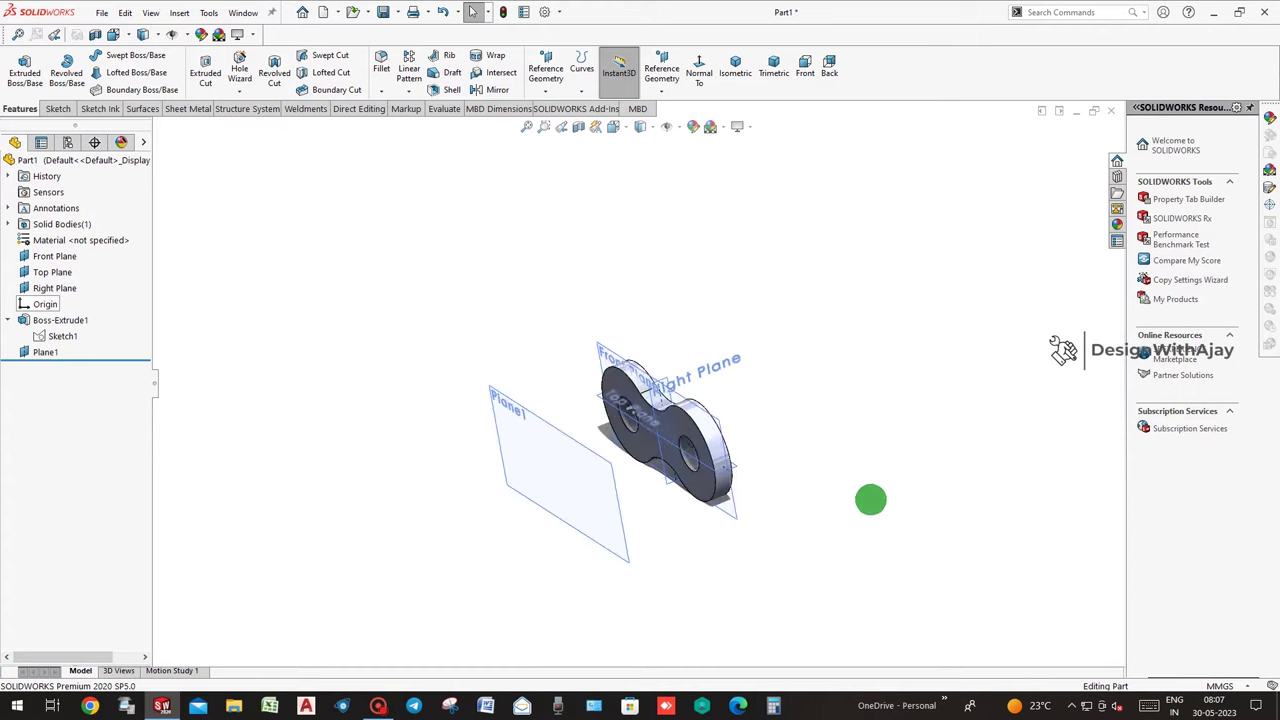
{"action": "middle_click_drag", "start_coordinate": [635, 410], "coordinate": [590, 400]}
{"action": "left_click", "coordinate": [60, 320]}
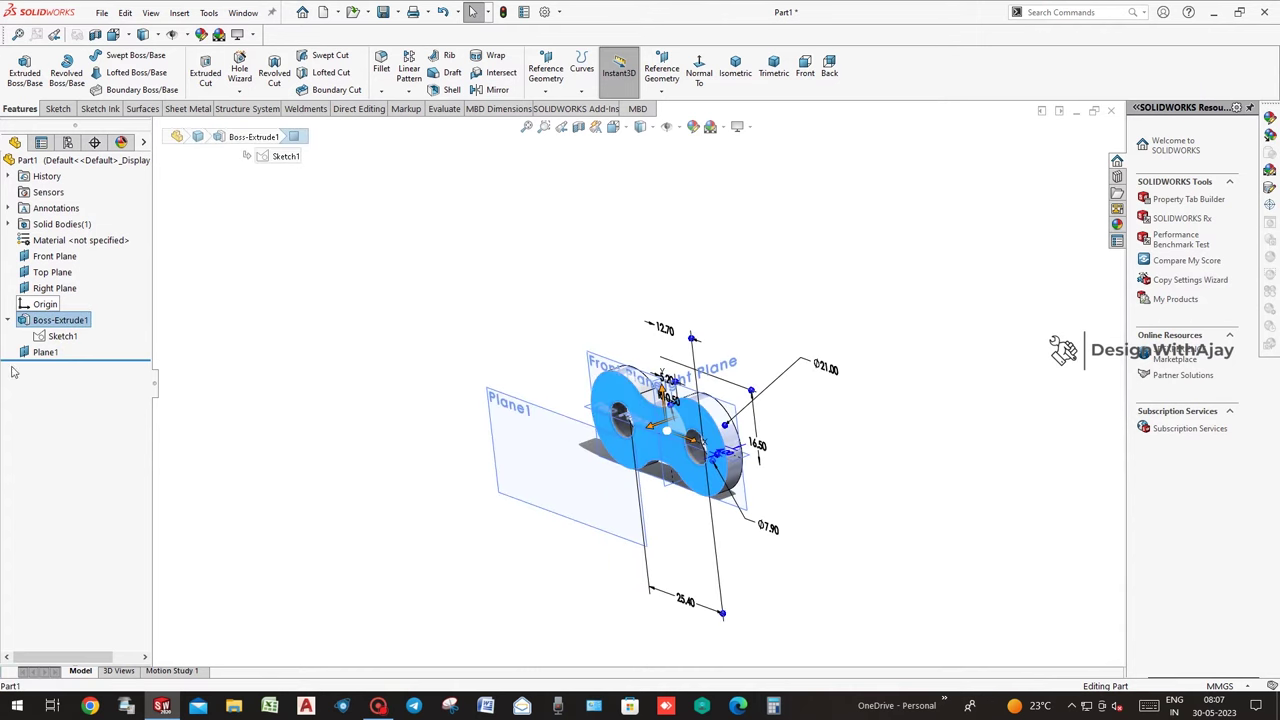
{"action": "left_click", "coordinate": [56, 337]}
Copy all of Sketch1's link geometry and paste it onto Plane1 as Sketch2.
{"action": "left_click", "coordinate": [62, 291]}
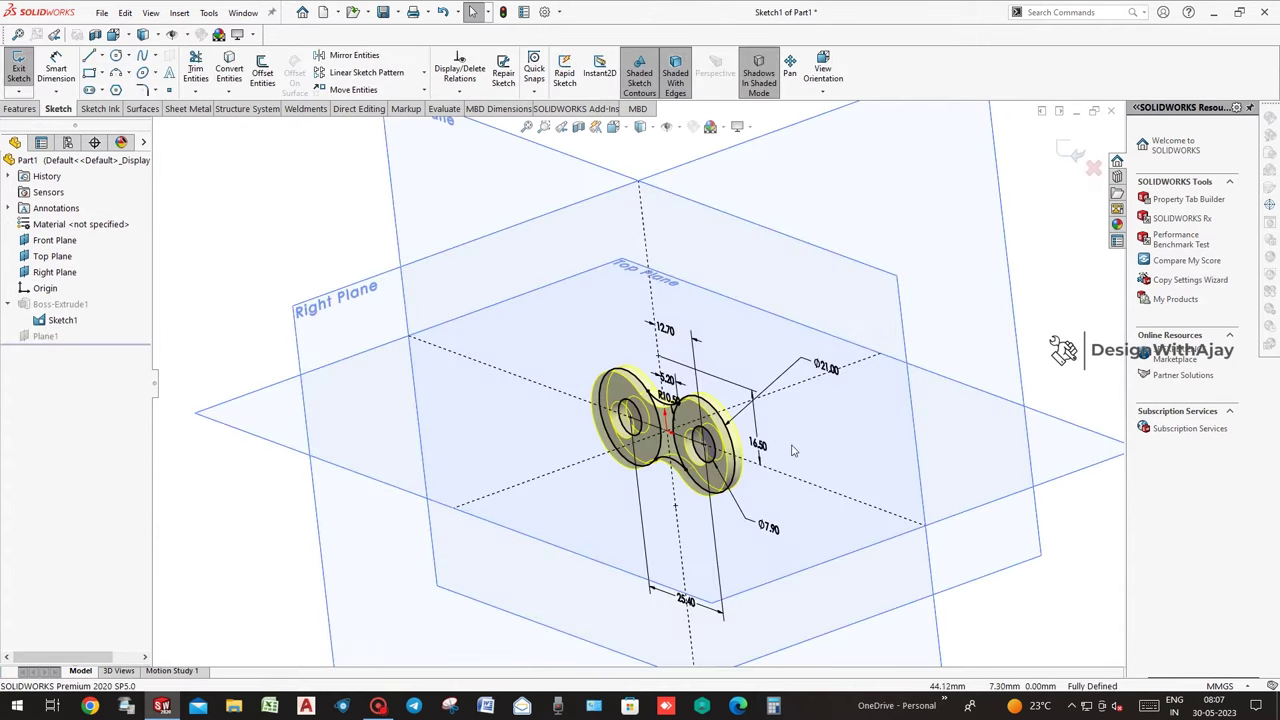
{"action": "key", "text": "ctrl+a"}
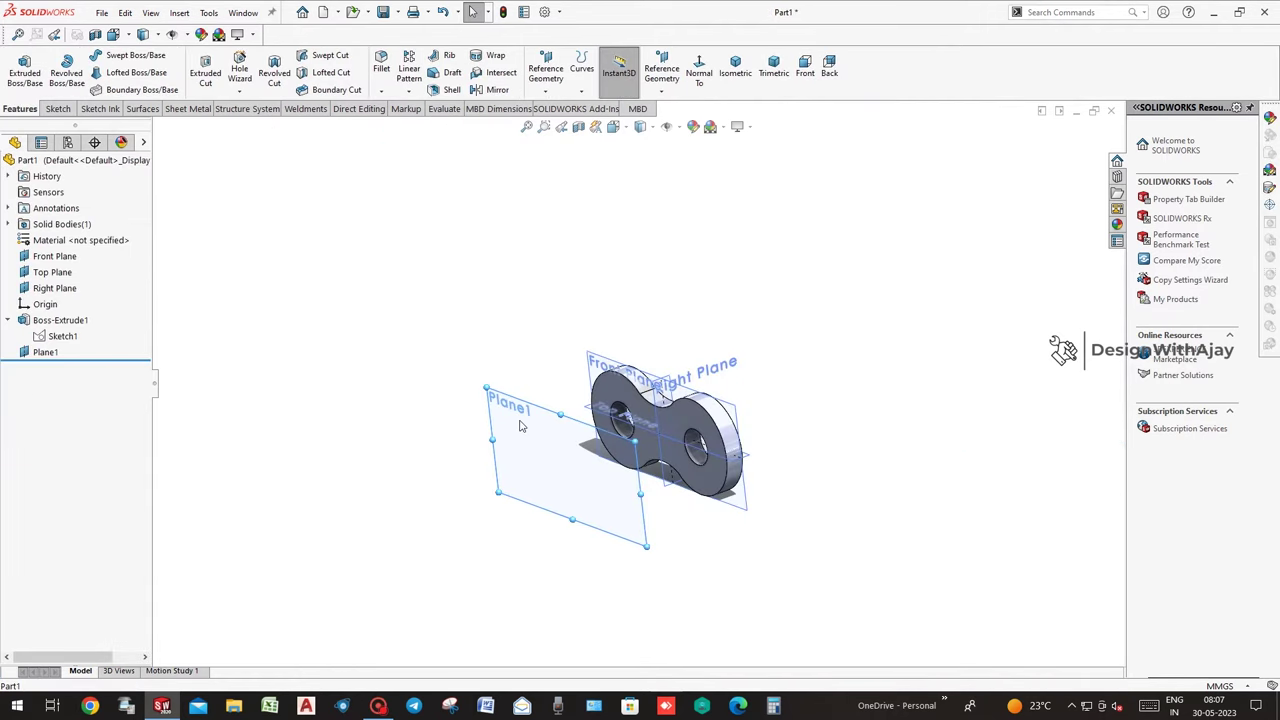
{"action": "key", "text": "ctrl+v"}
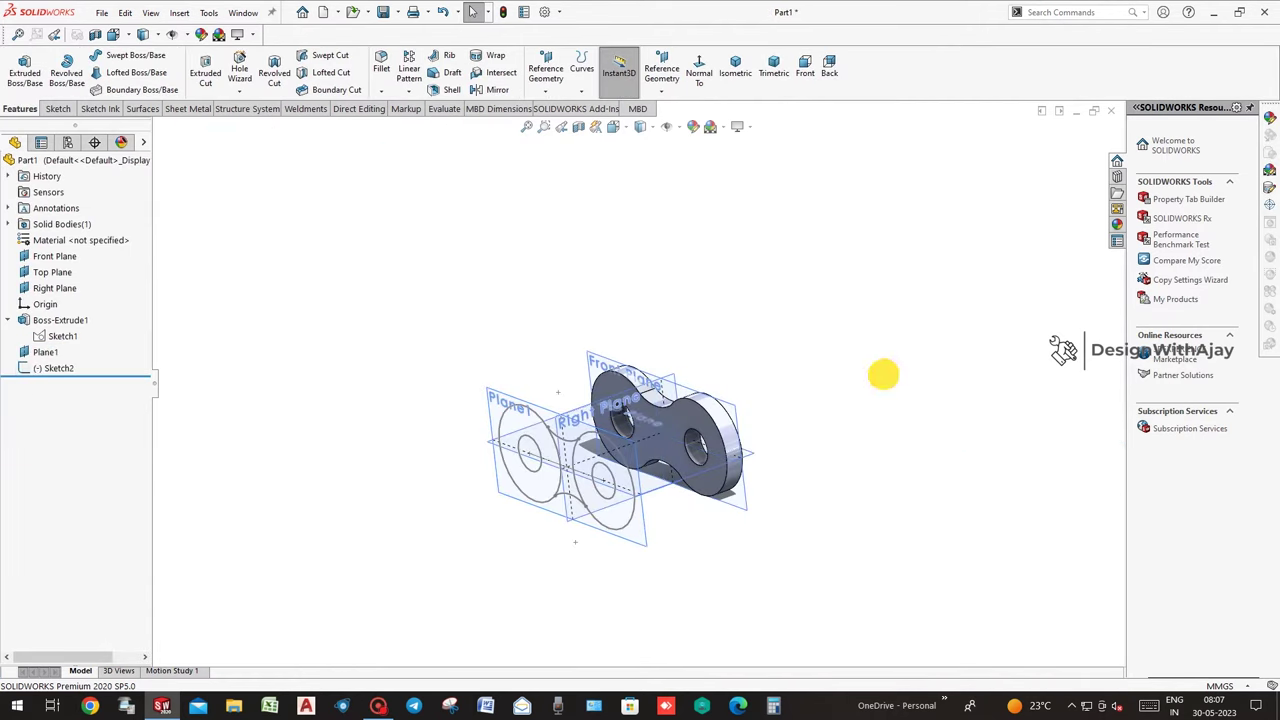
{"action": "middle_click_drag", "start_coordinate": [533, 468], "coordinate": [520, 470]}
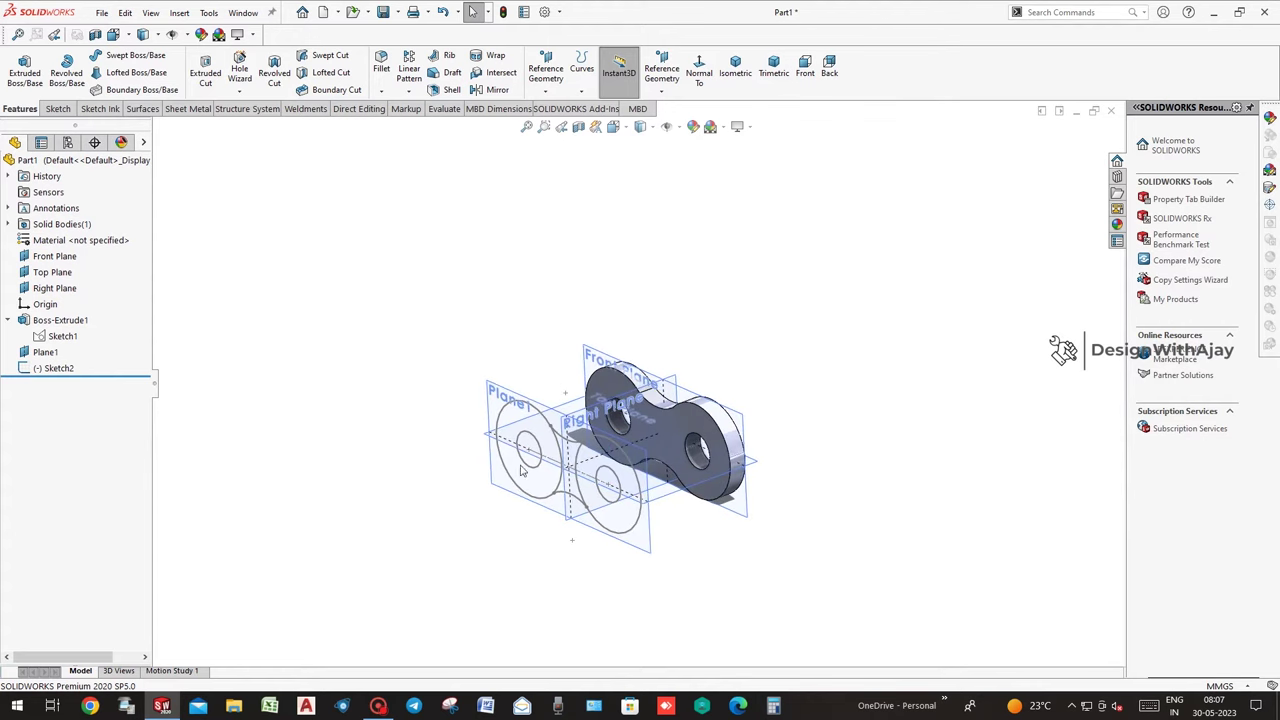
{"action": "left_click", "coordinate": [58, 368]}
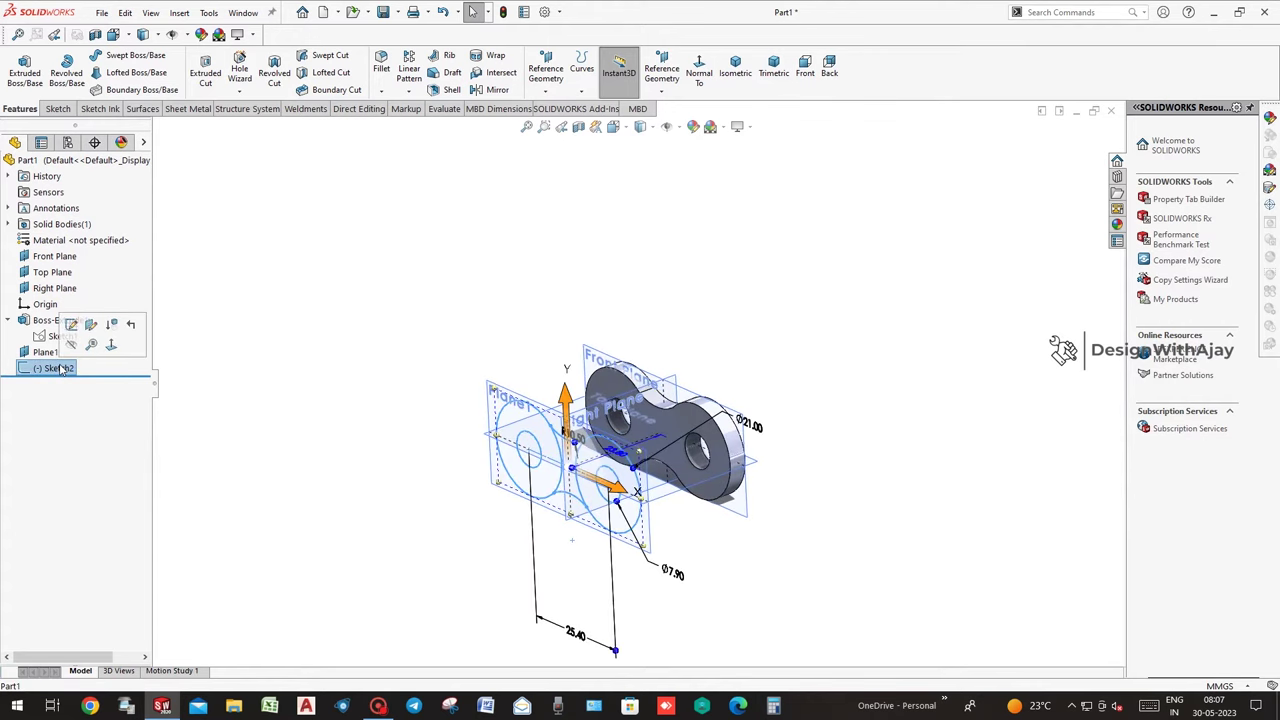
Extrude all four Sketch2 regions Blind 4 mm into a second link plate.
{"action": "left_click", "coordinate": [24, 70]}
{"action": "scroll", "coordinate": [557, 514], "scroll_direction": "down", "scroll_amount": 4}
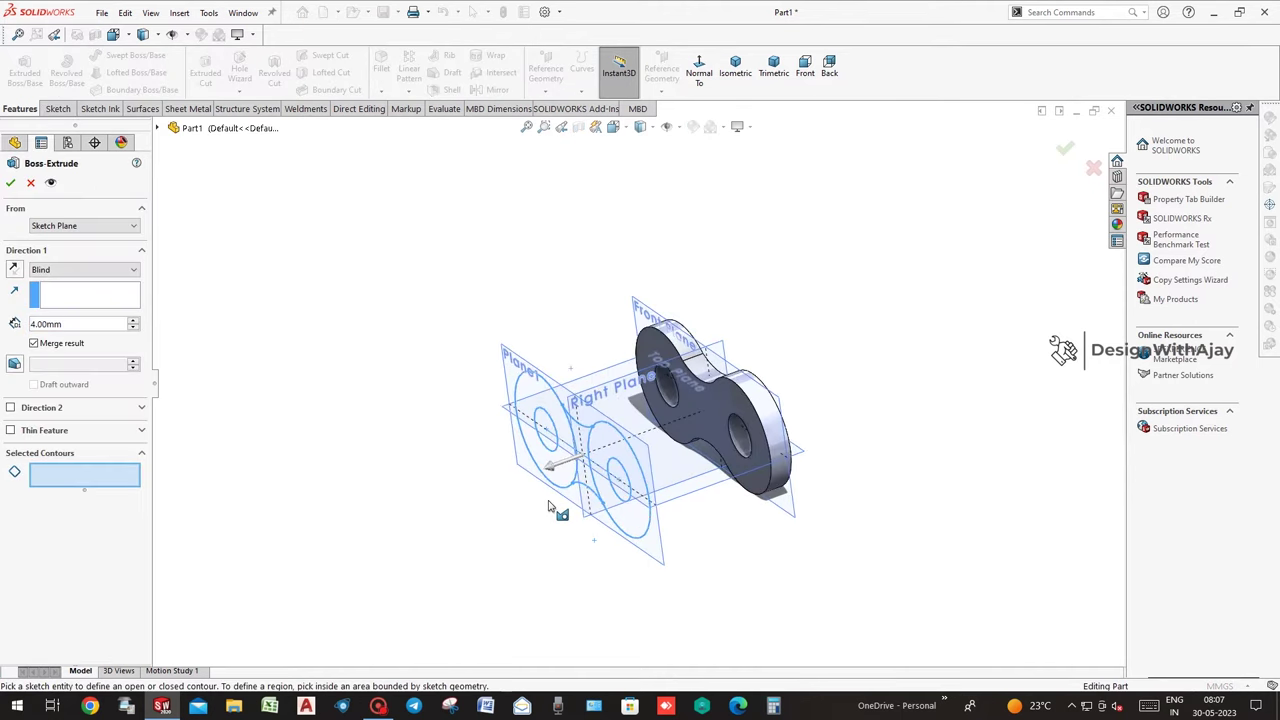
{"action": "left_click", "coordinate": [600, 456]}
{"action": "left_click", "coordinate": [604, 398]}
{"action": "left_click", "coordinate": [617, 470]}
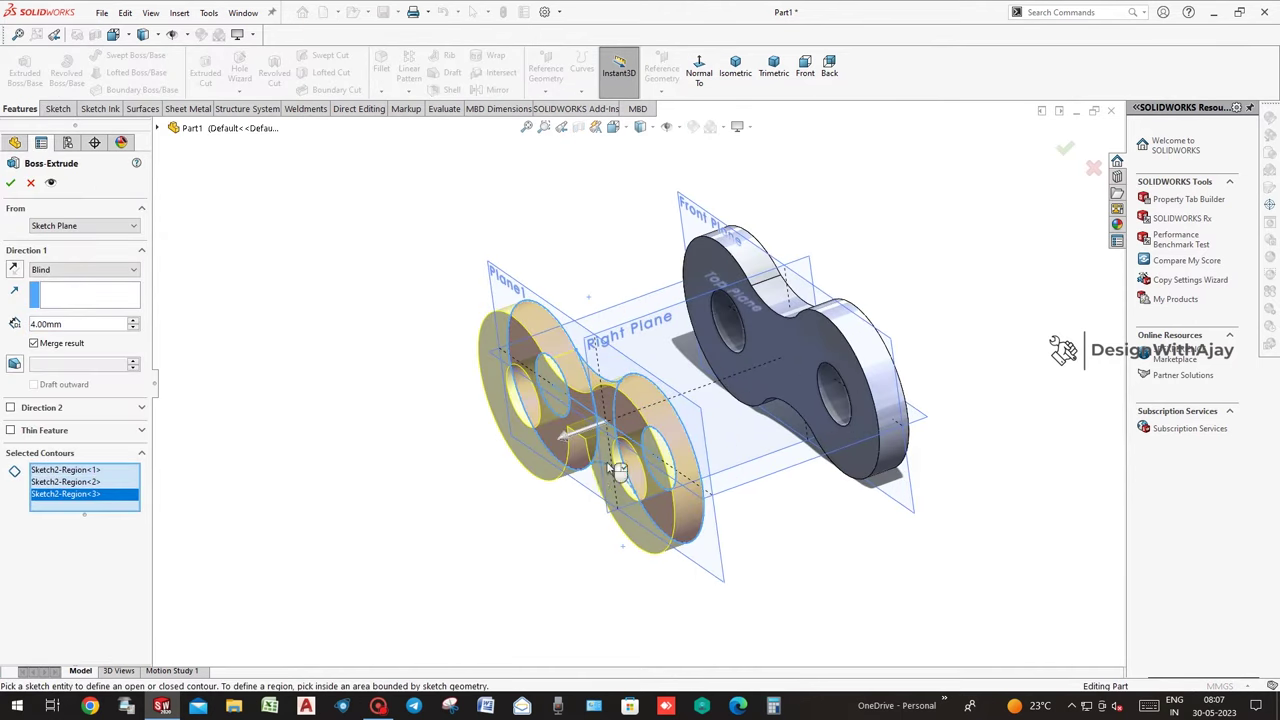
{"action": "middle_click_drag", "start_coordinate": [590, 475], "coordinate": [606, 432]}
{"action": "left_click", "coordinate": [620, 435]}
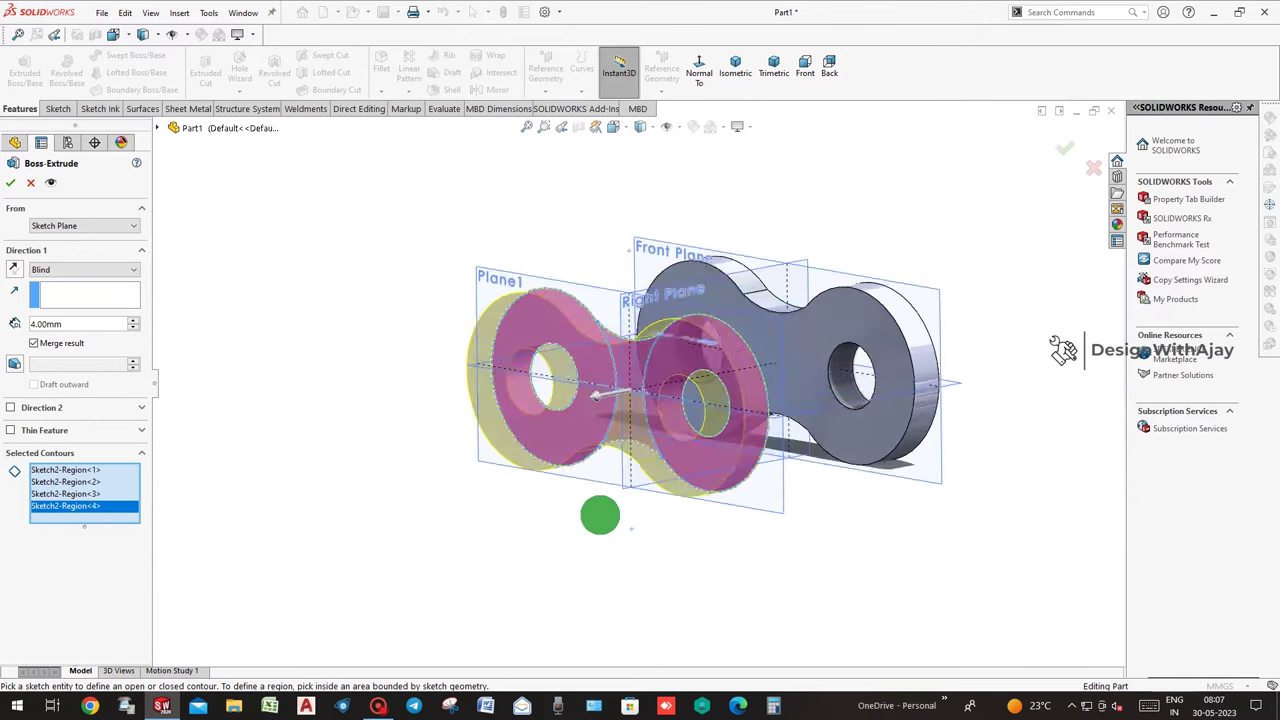
{"action": "middle_click_drag", "start_coordinate": [600, 514], "coordinate": [580, 543]}
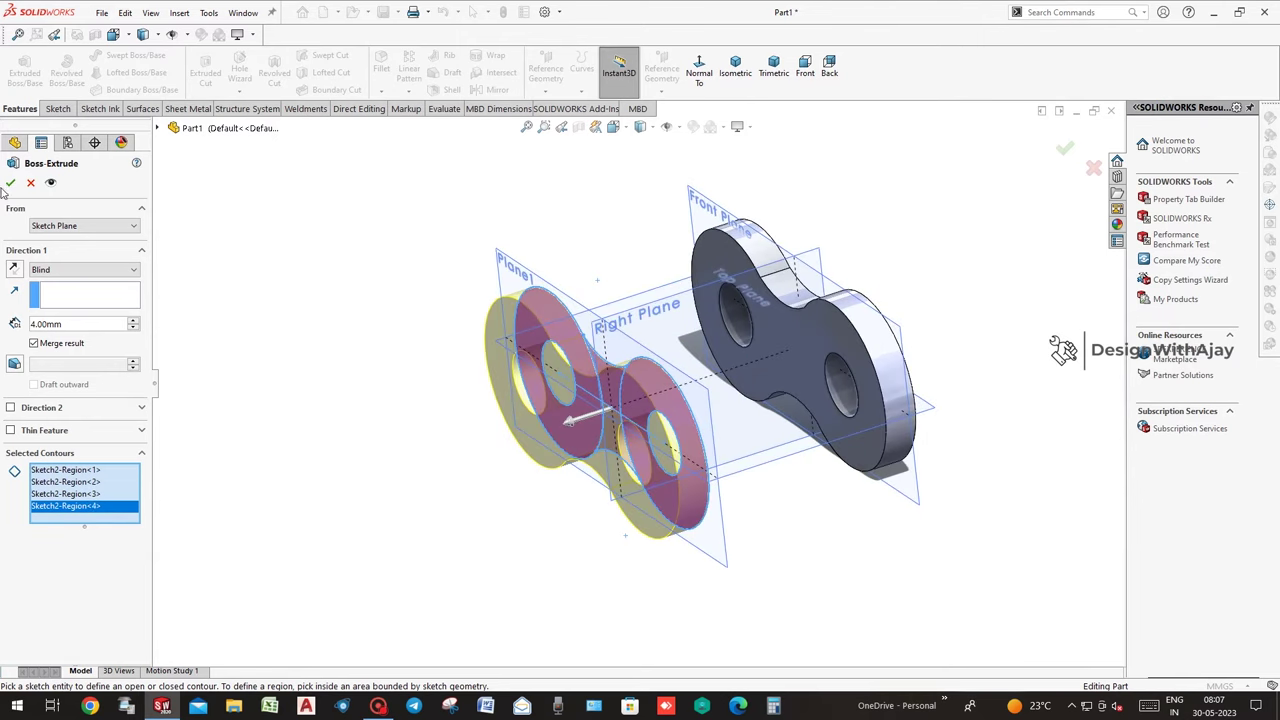
{"action": "left_click", "coordinate": [9, 183]}
{"action": "middle_click_drag", "start_coordinate": [463, 266], "coordinate": [489, 320]}
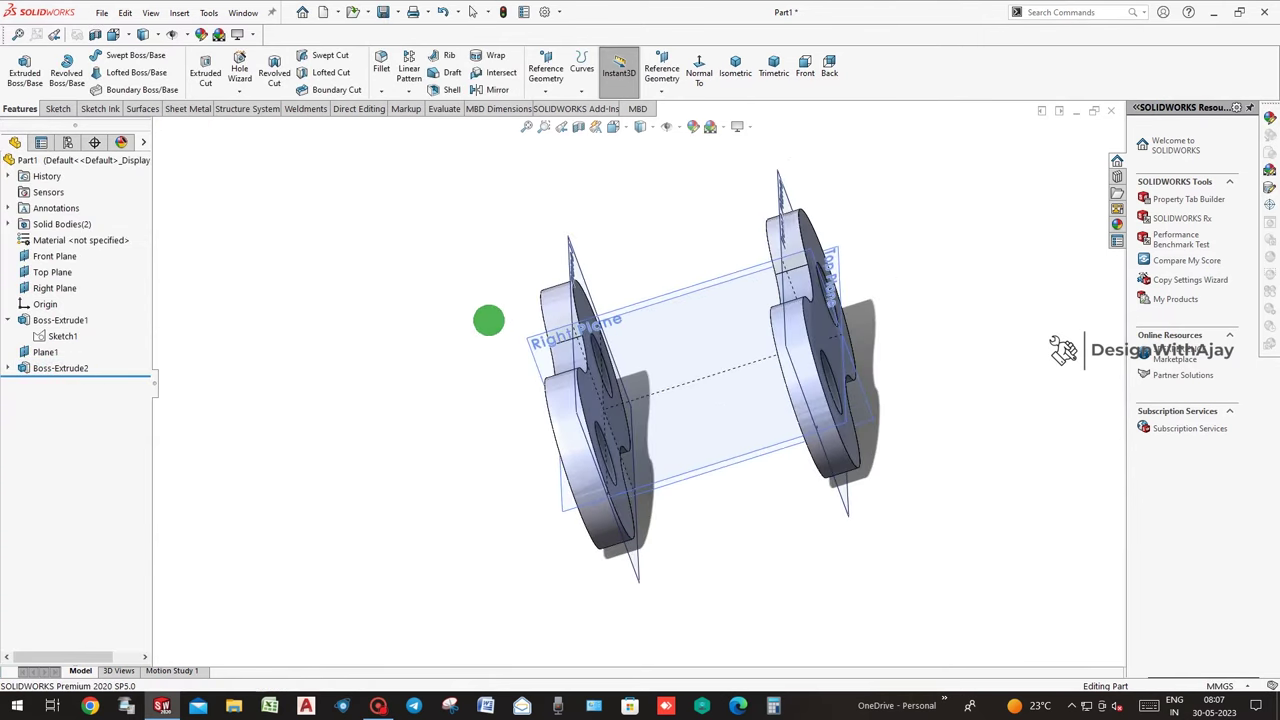
{"action": "left_click", "coordinate": [58, 108]}
{"action": "left_click", "coordinate": [56, 70]}
Inspect the two link plates' faces, abandoning the dimension command.
{"action": "middle_click_drag", "start_coordinate": [598, 404], "coordinate": [787, 355]}
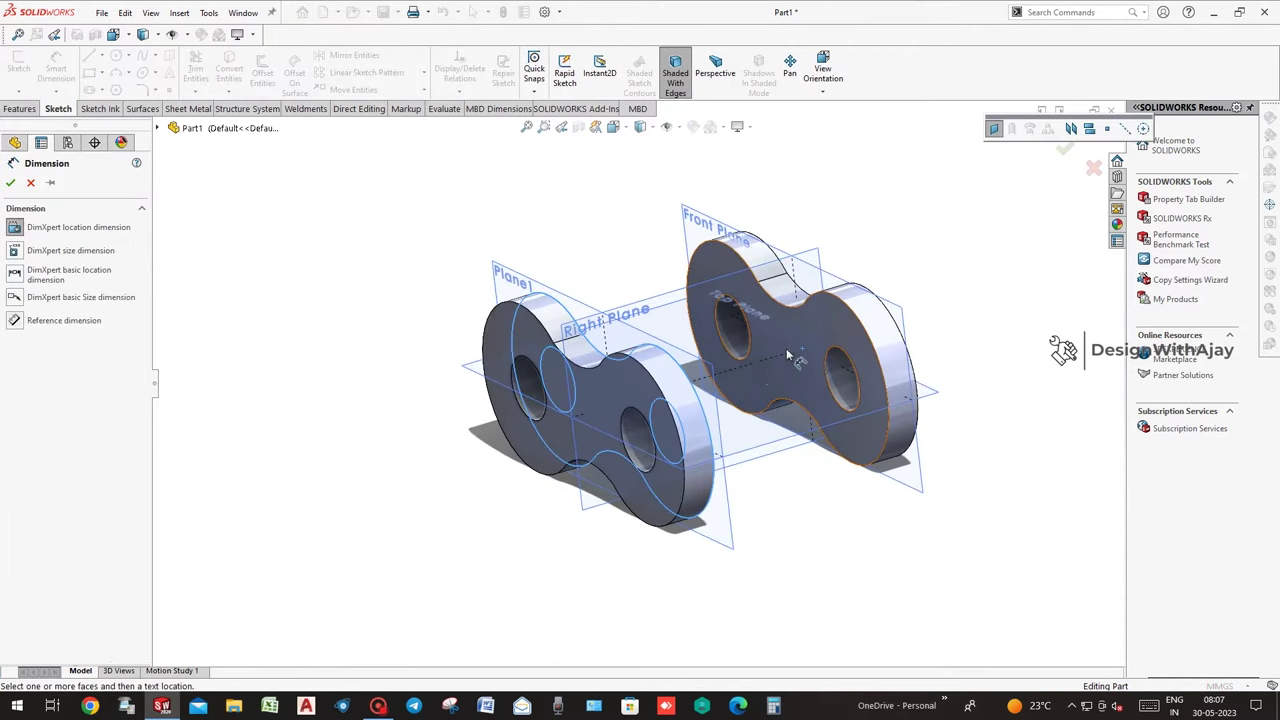
{"action": "left_click", "coordinate": [787, 355]}
{"action": "key", "text": "Escape"}
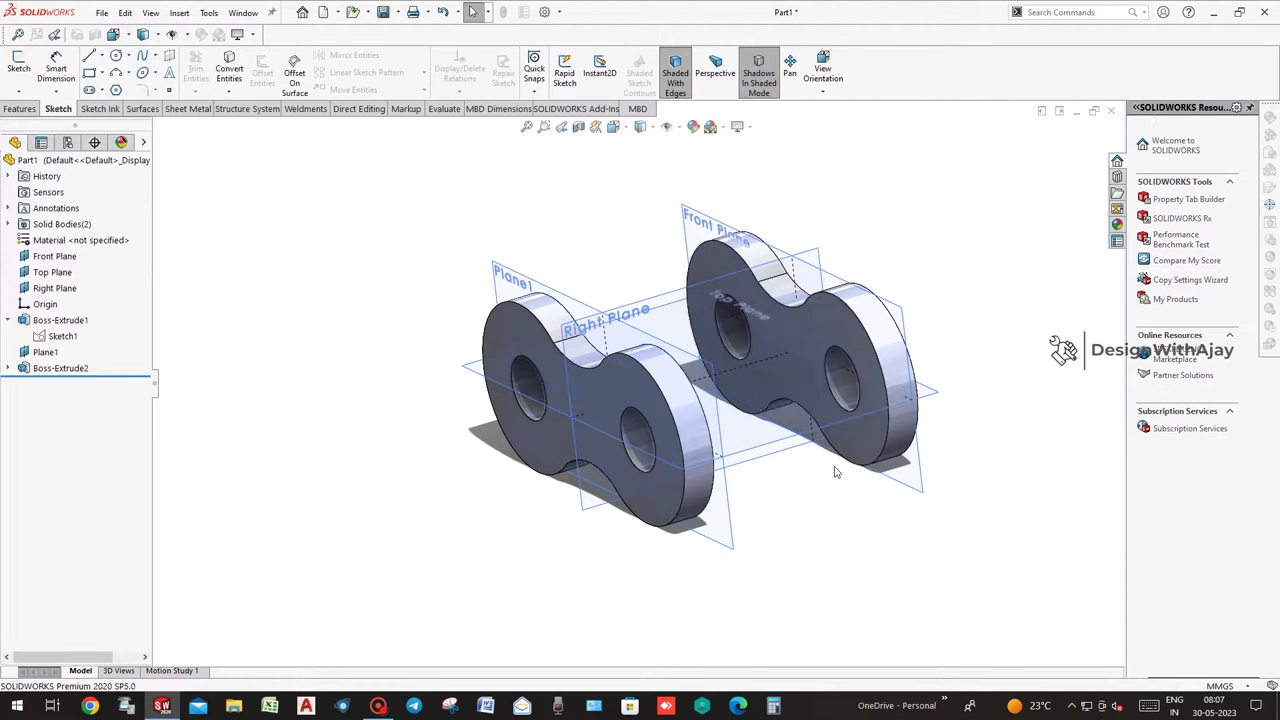
{"action": "middle_click_drag", "start_coordinate": [836, 472], "coordinate": [682, 385]}
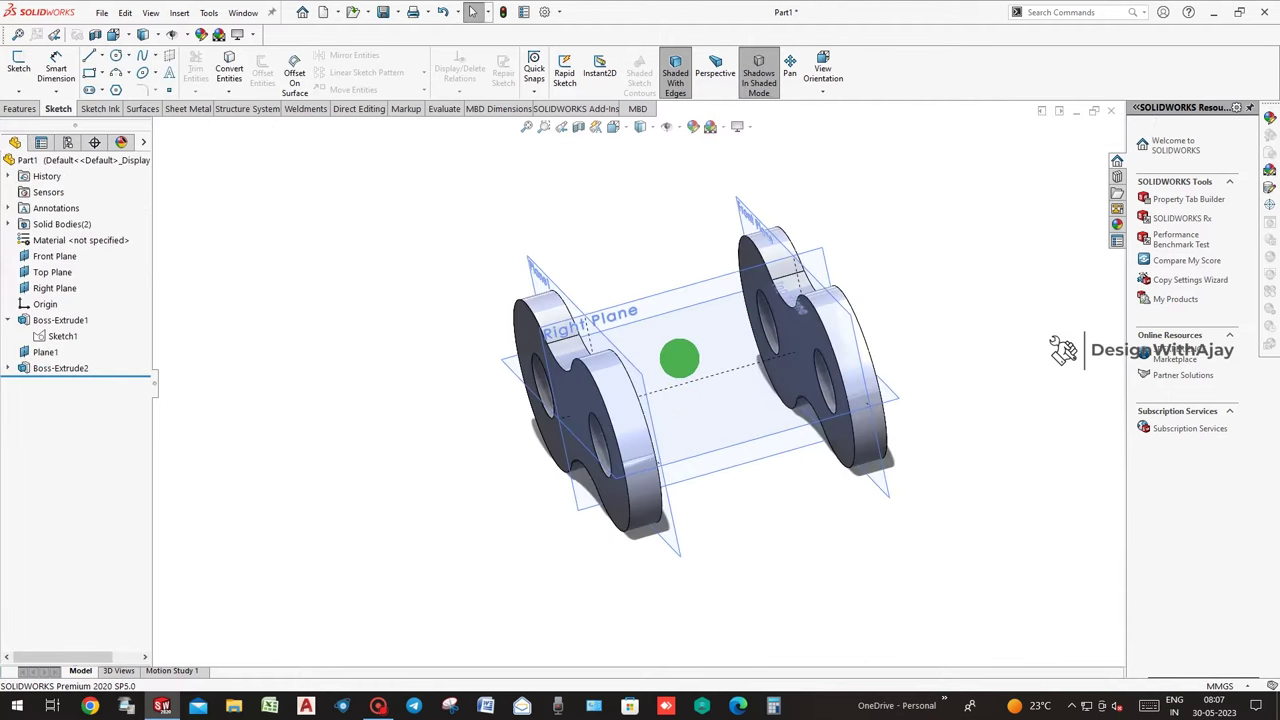
Create Plane4 offset 23.80mm/2 (11.90 mm) from Plane1, midway between the plates, and select it.
{"action": "left_click", "coordinate": [540, 265]}
{"action": "middle_click_drag", "start_coordinate": [670, 353], "coordinate": [646, 292]}
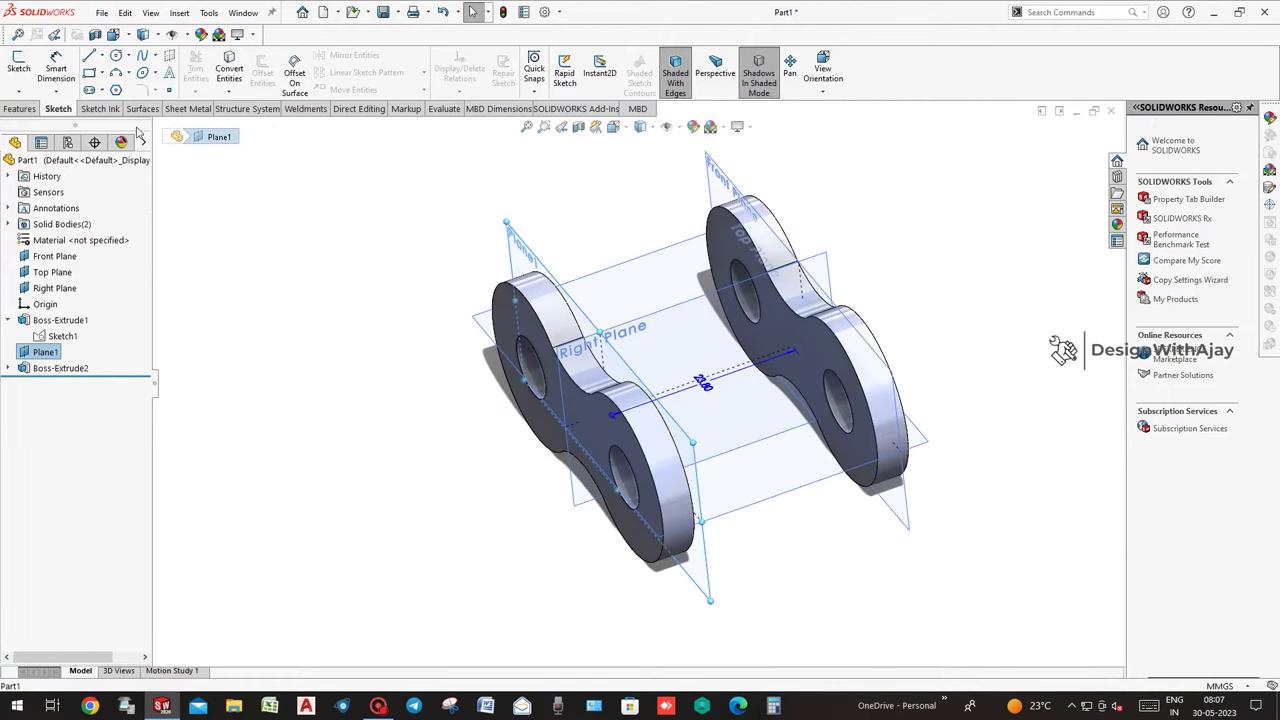
{"action": "left_click", "coordinate": [18, 108]}
{"action": "left_click", "coordinate": [553, 90]}
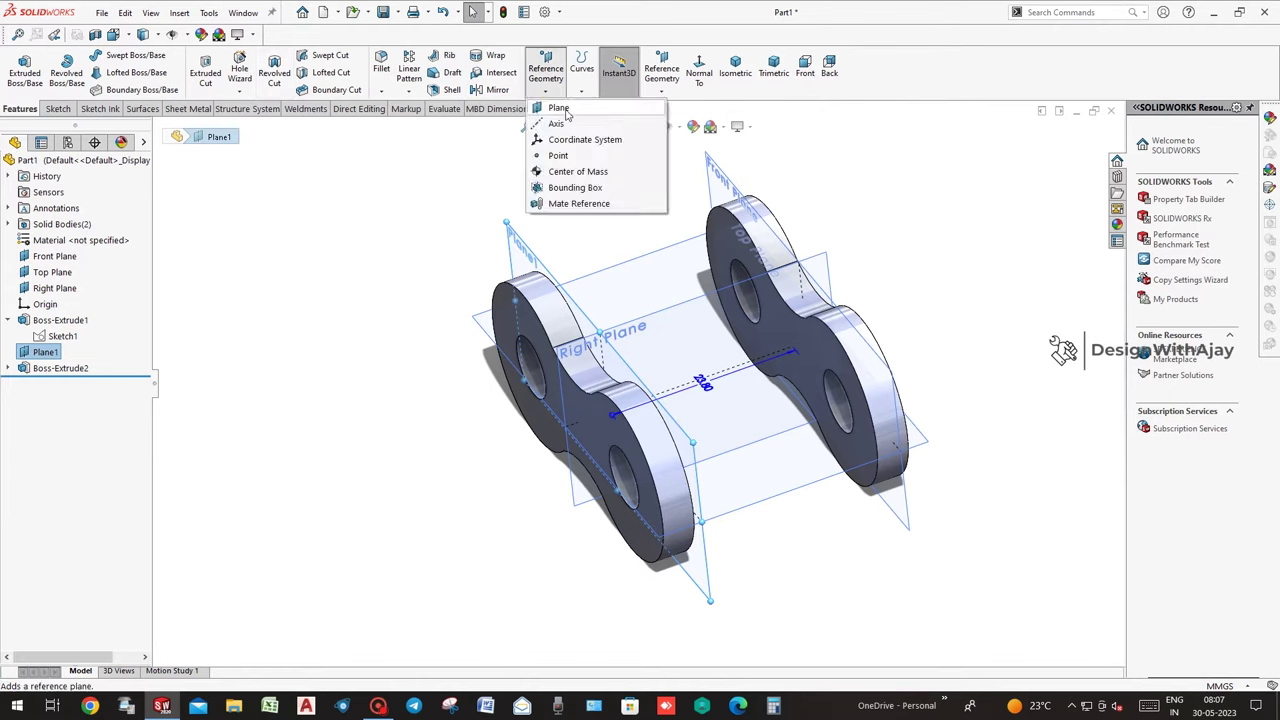
{"action": "left_click", "coordinate": [565, 113]}
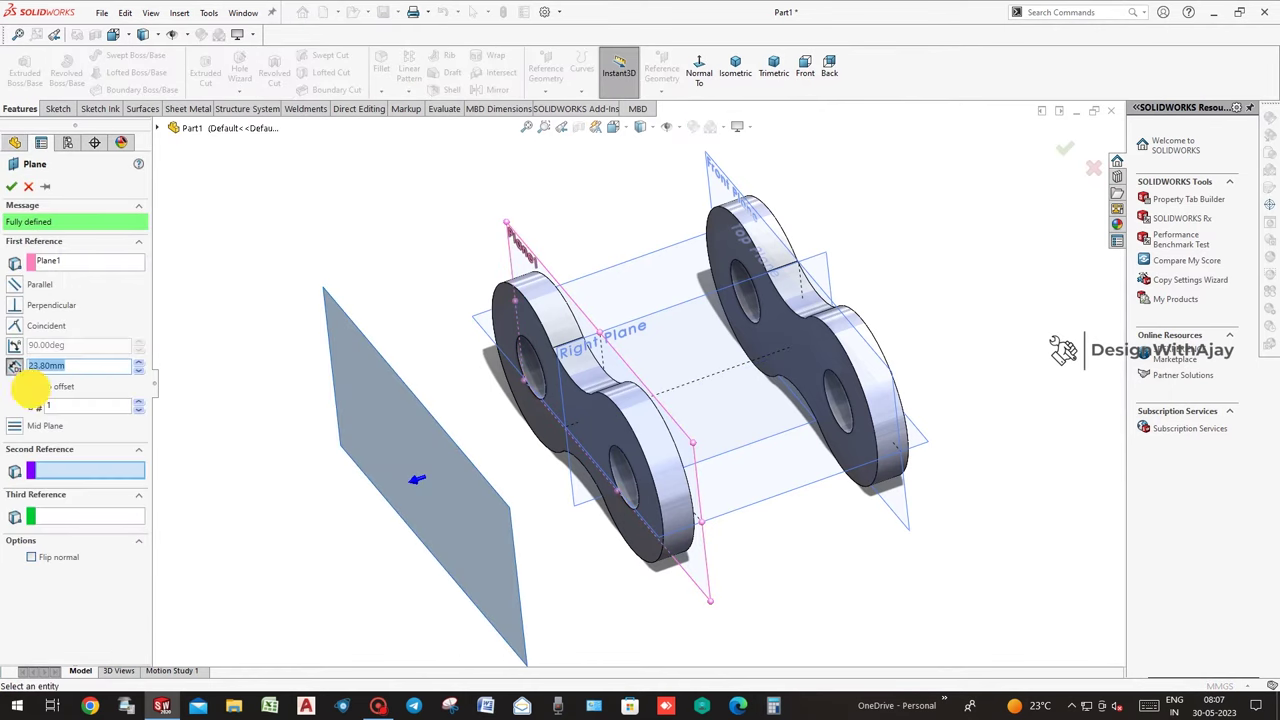
{"action": "left_click", "coordinate": [31, 386]}
{"action": "type", "text": "/2"}
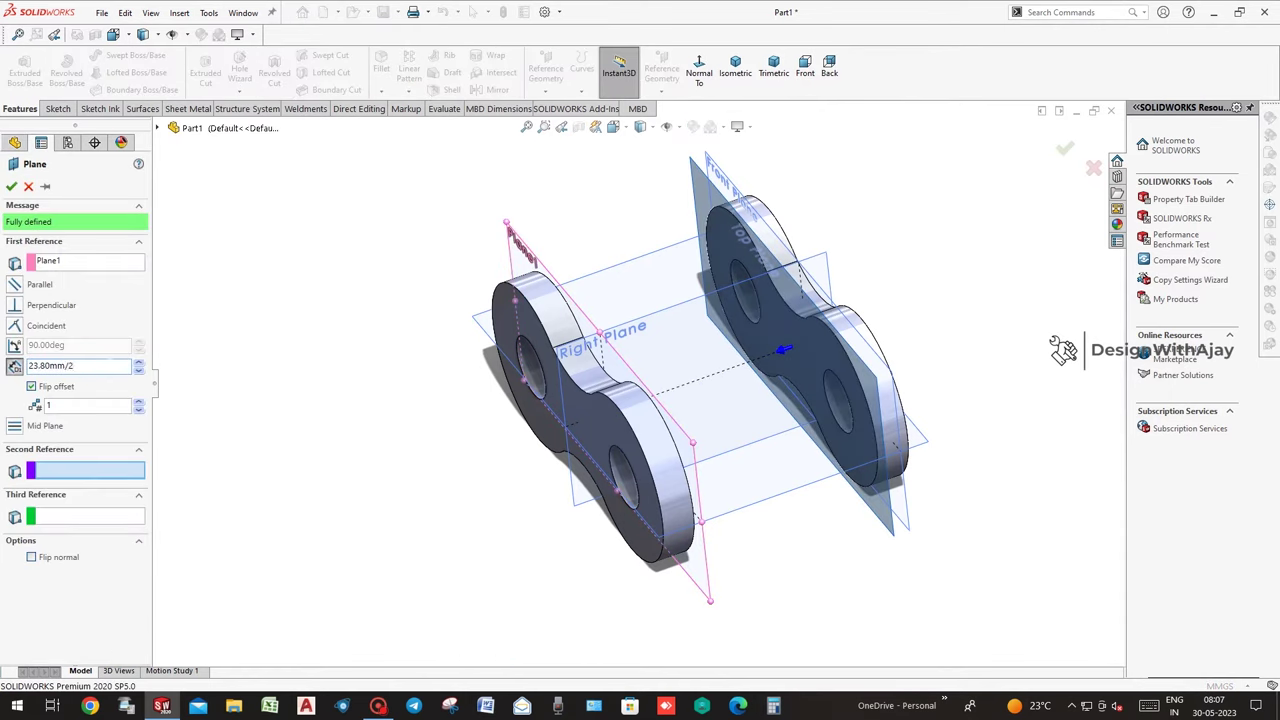
{"action": "key", "text": "Return"}
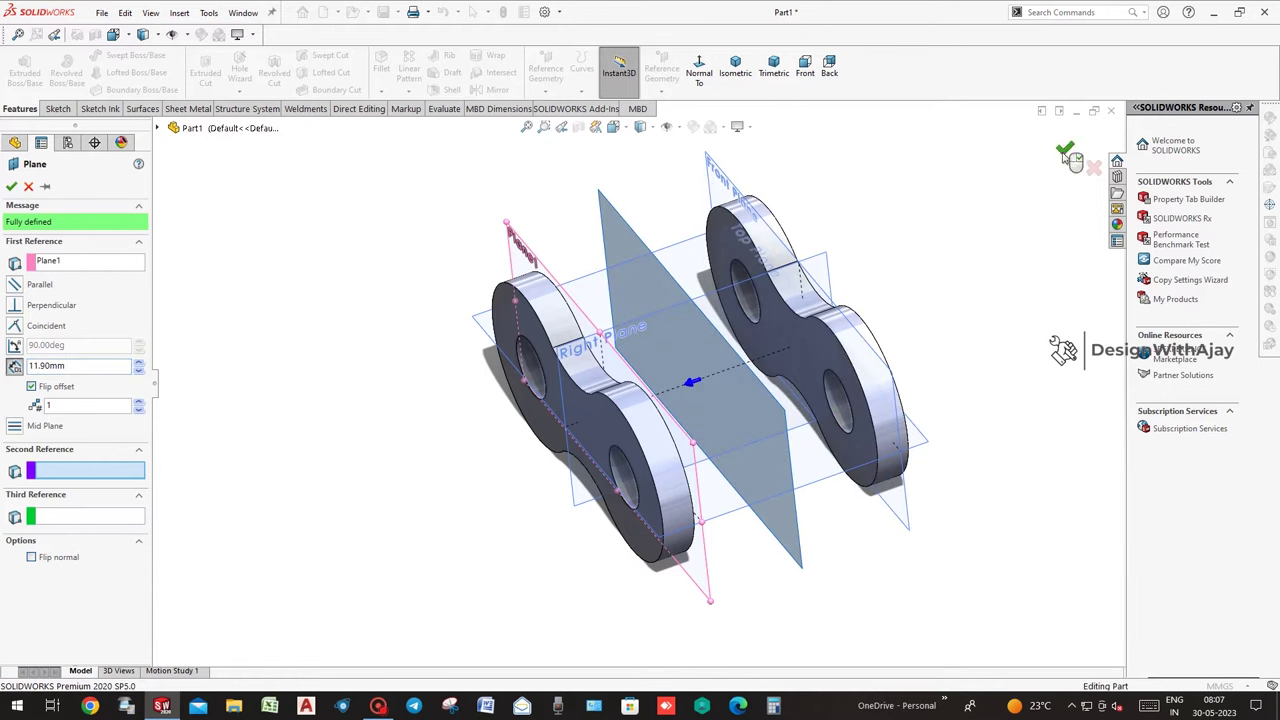
{"action": "mouse_move", "coordinate": [447, 309]}
{"action": "middle_mouse_down"}
{"action": "mouse_move", "coordinate": [557, 240]}
{"action": "mouse_move", "coordinate": [583, 296]}
{"action": "middle_mouse_up"}
{"action": "mouse_move", "coordinate": [484, 285]}
{"action": "middle_mouse_down"}
{"action": "mouse_move", "coordinate": [474, 294]}
{"action": "mouse_move", "coordinate": [495, 284]}
{"action": "middle_mouse_up"}
{"action": "left_click", "coordinate": [500, 282]}
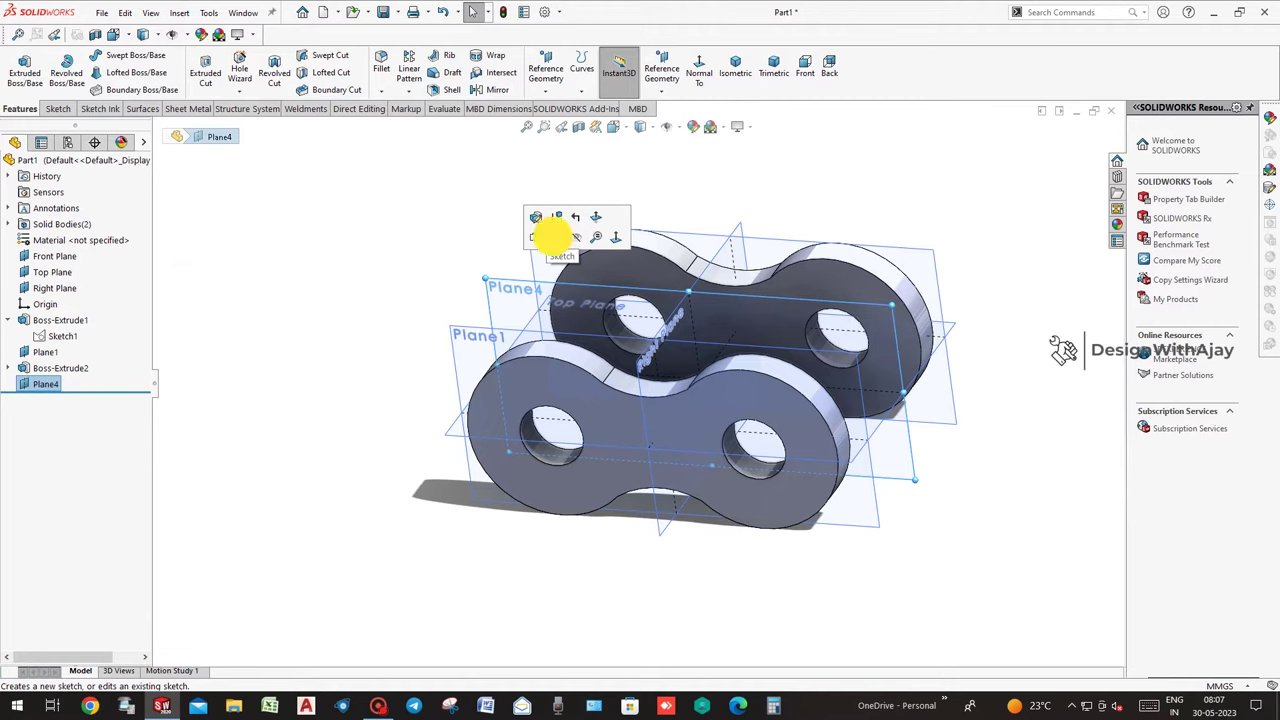
Start a sketch on Plane4 and draw circles centred in the left and right link holes.
{"action": "left_click", "coordinate": [553, 236]}
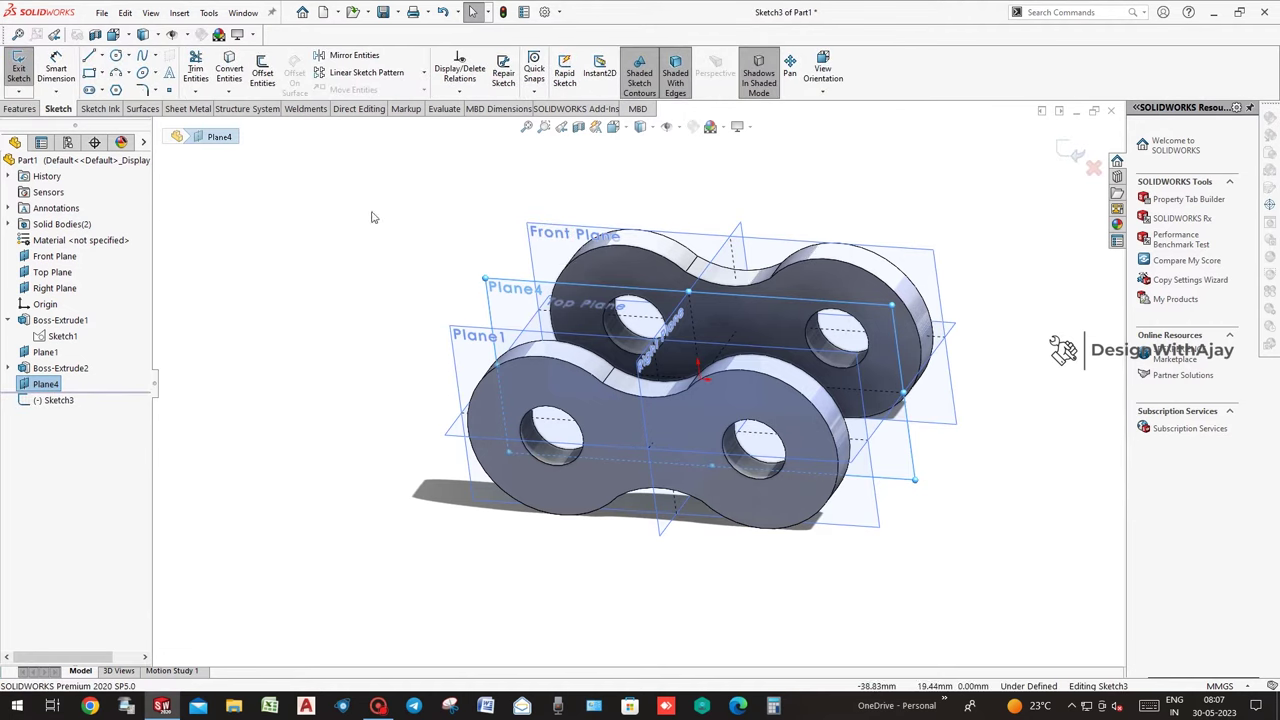
{"action": "left_click", "coordinate": [116, 55]}
{"action": "left_click", "coordinate": [838, 84]}
{"action": "left_click", "coordinate": [886, 162]}
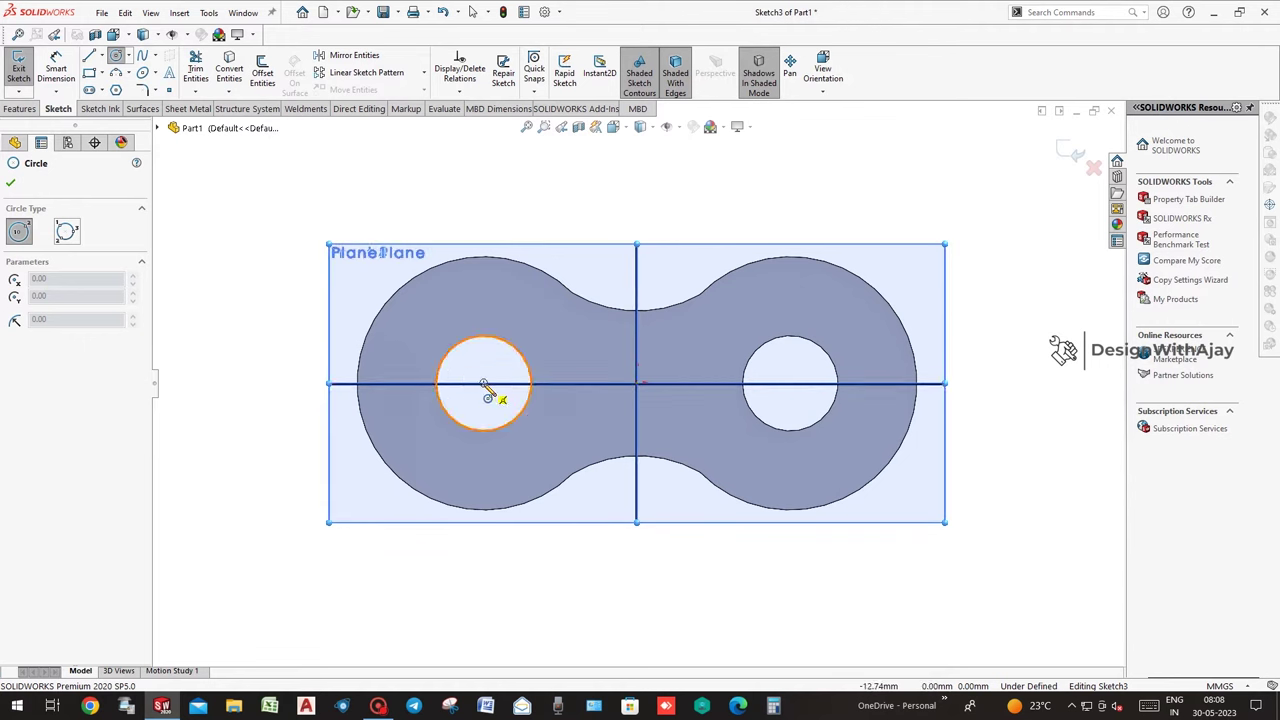
{"action": "left_click_drag", "start_coordinate": [484, 385], "coordinate": [527, 360]}
{"action": "key", "text": "ctrl+shift+z"}
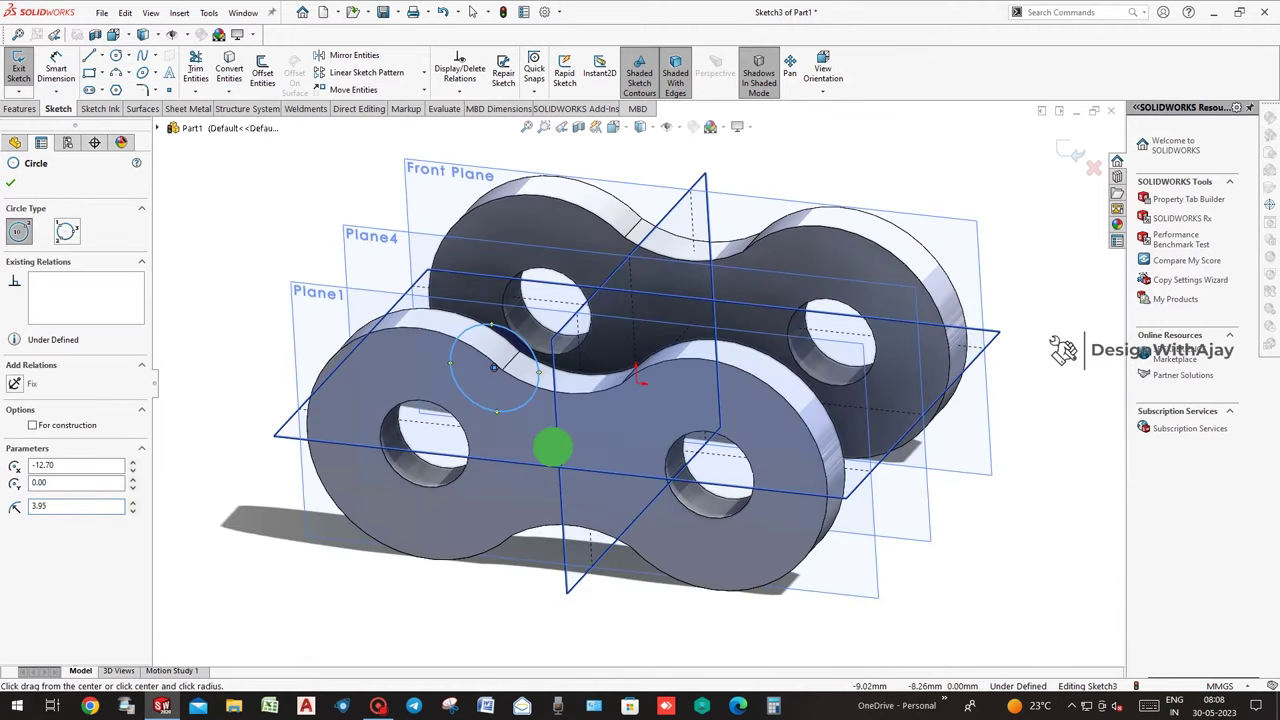
{"action": "left_click", "coordinate": [822, 72]}
{"action": "left_click", "coordinate": [886, 162]}
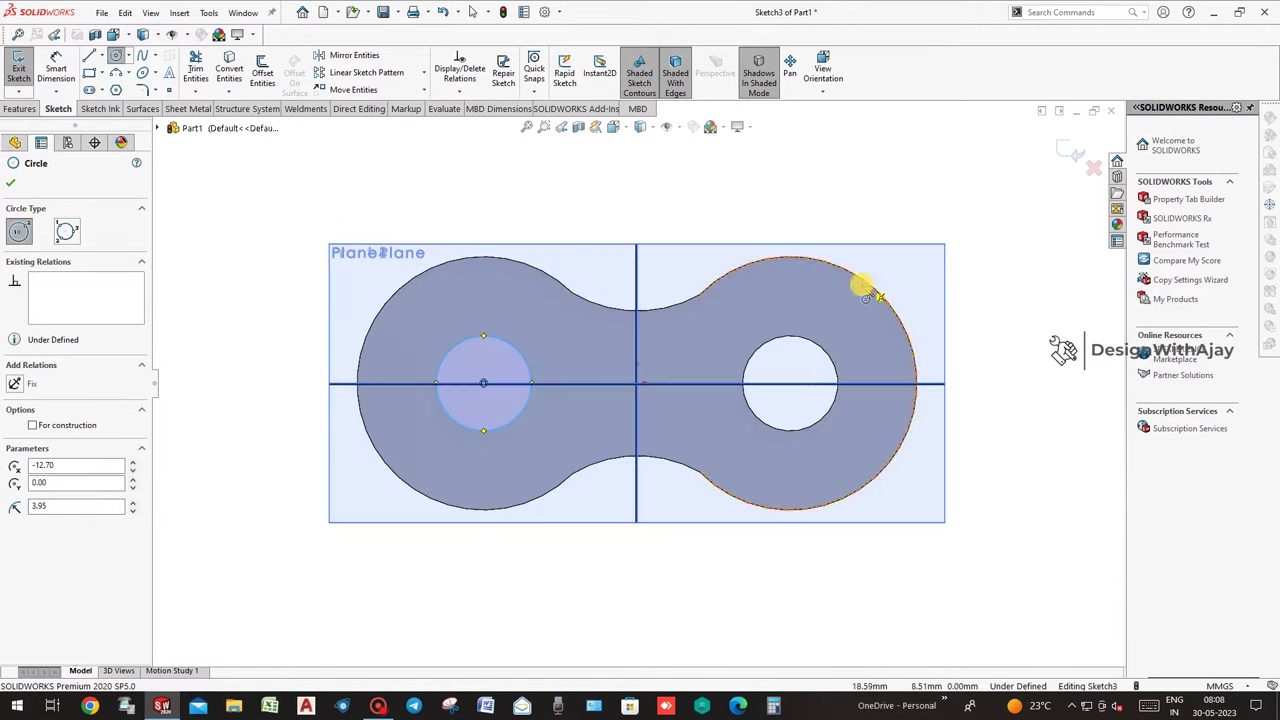
{"action": "left_click", "coordinate": [790, 383]}
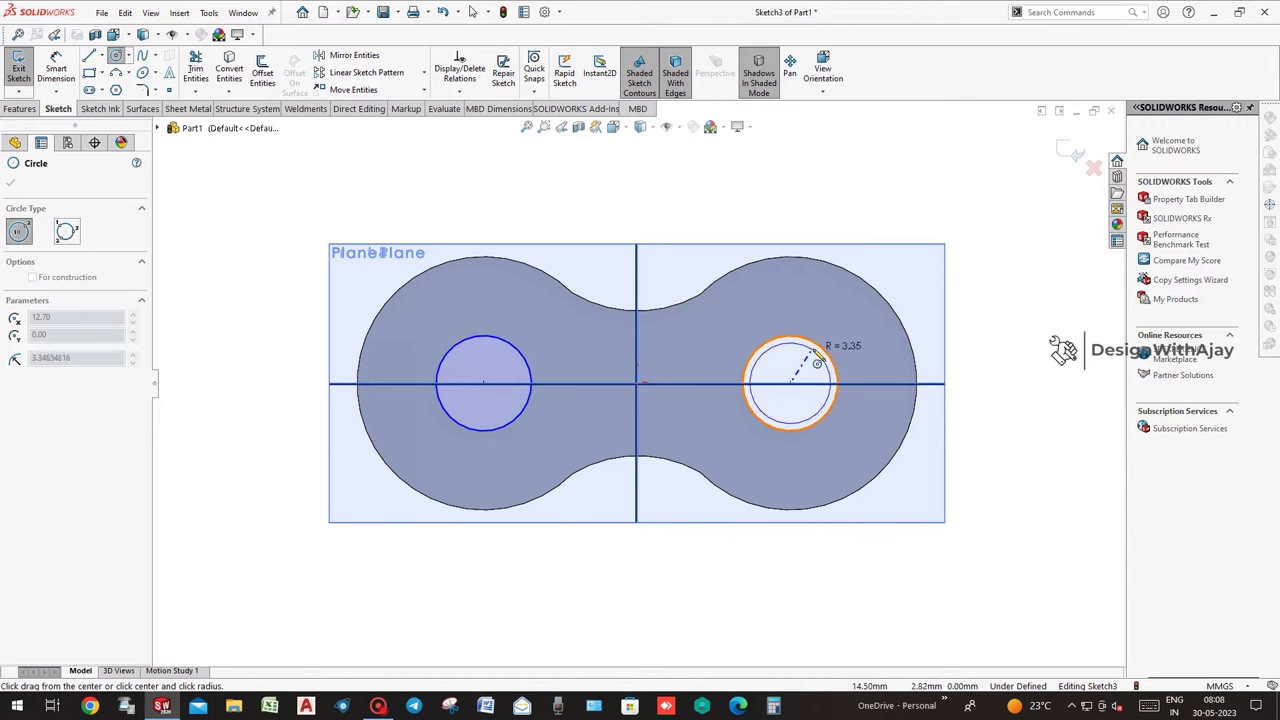
{"action": "left_click", "coordinate": [825, 352]}
{"action": "key", "text": "Escape"}
Dimension both circles to Ø7.90 so the sketch is fully defined.
{"action": "middle_click_drag", "start_coordinate": [818, 367], "coordinate": [809, 386]}
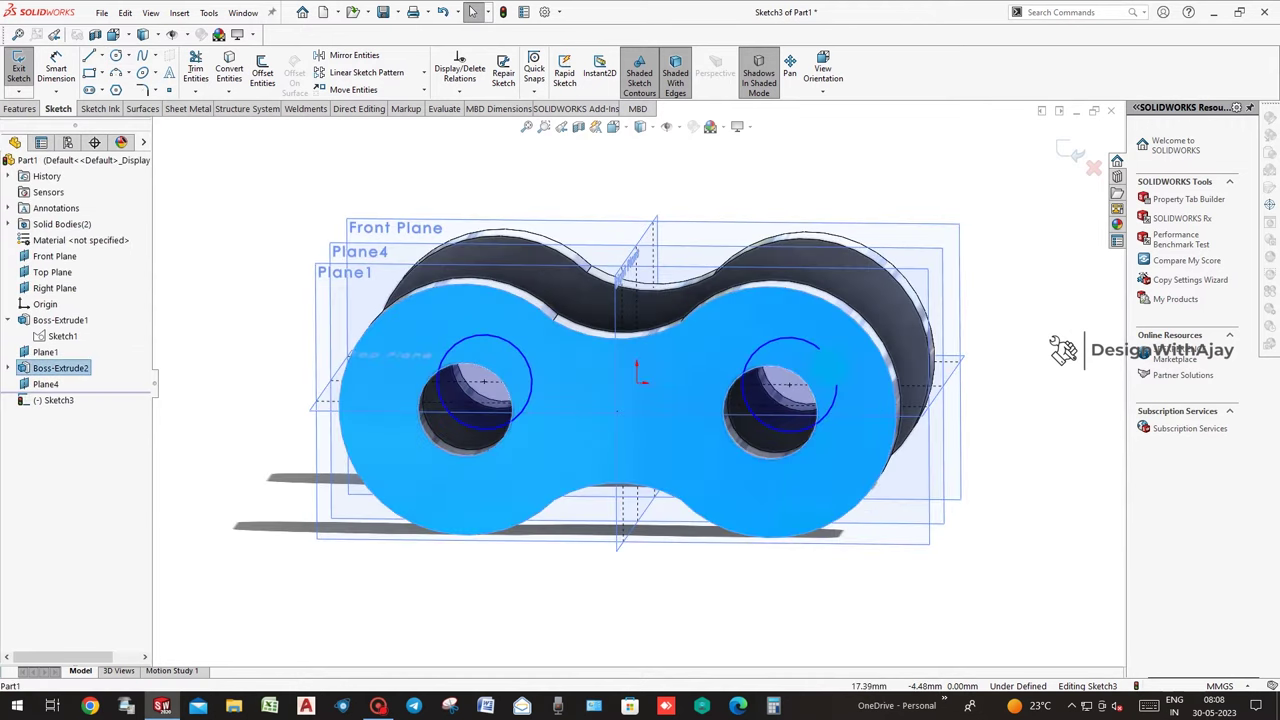
{"action": "right_click_drag", "start_coordinate": [777, 457], "coordinate": [760, 400]}
{"action": "left_click", "coordinate": [752, 388]}
{"action": "left_click", "coordinate": [889, 452]}
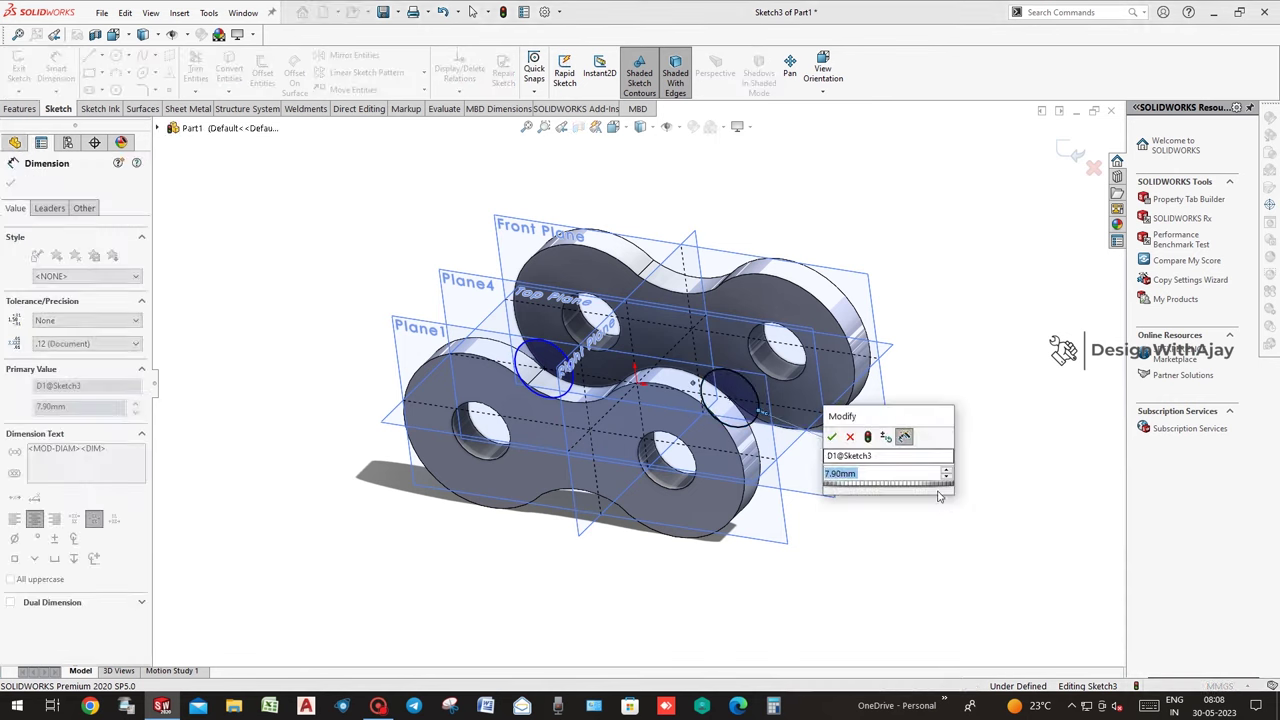
{"action": "key", "text": "Return"}
{"action": "key", "text": "Escape"}
{"action": "left_click", "coordinate": [517, 360]}
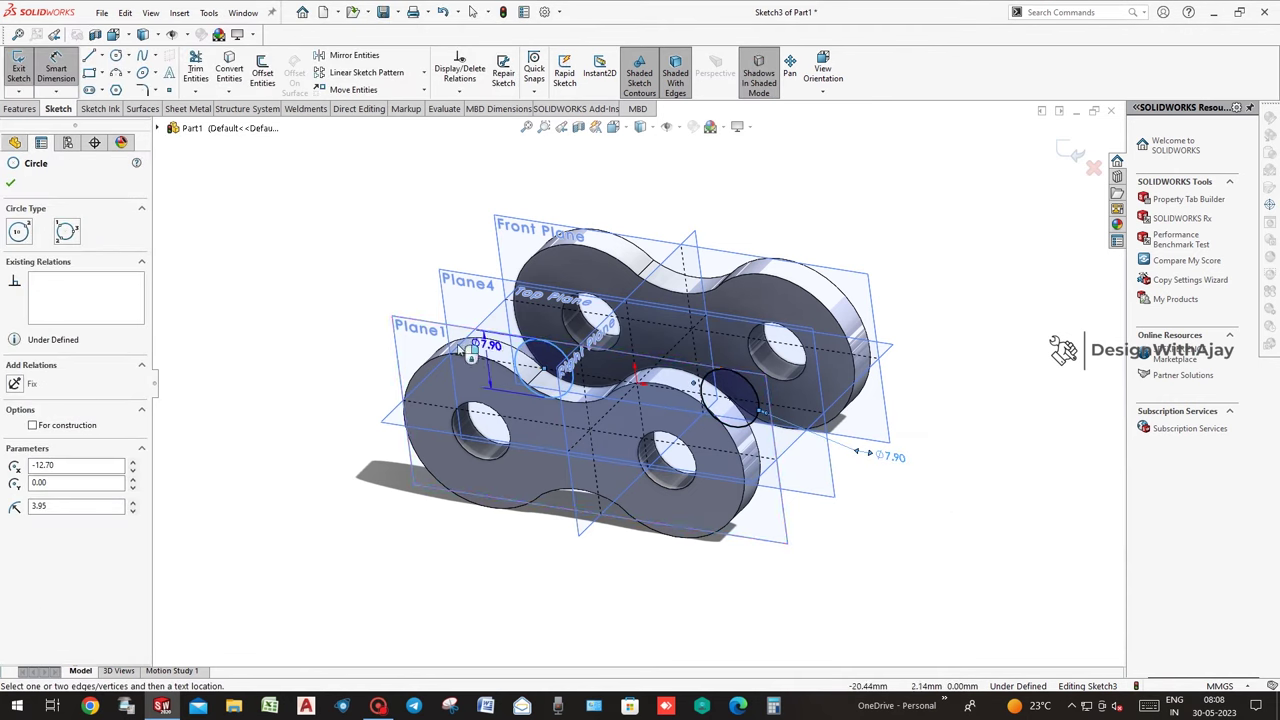
{"action": "left_click", "coordinate": [325, 343]}
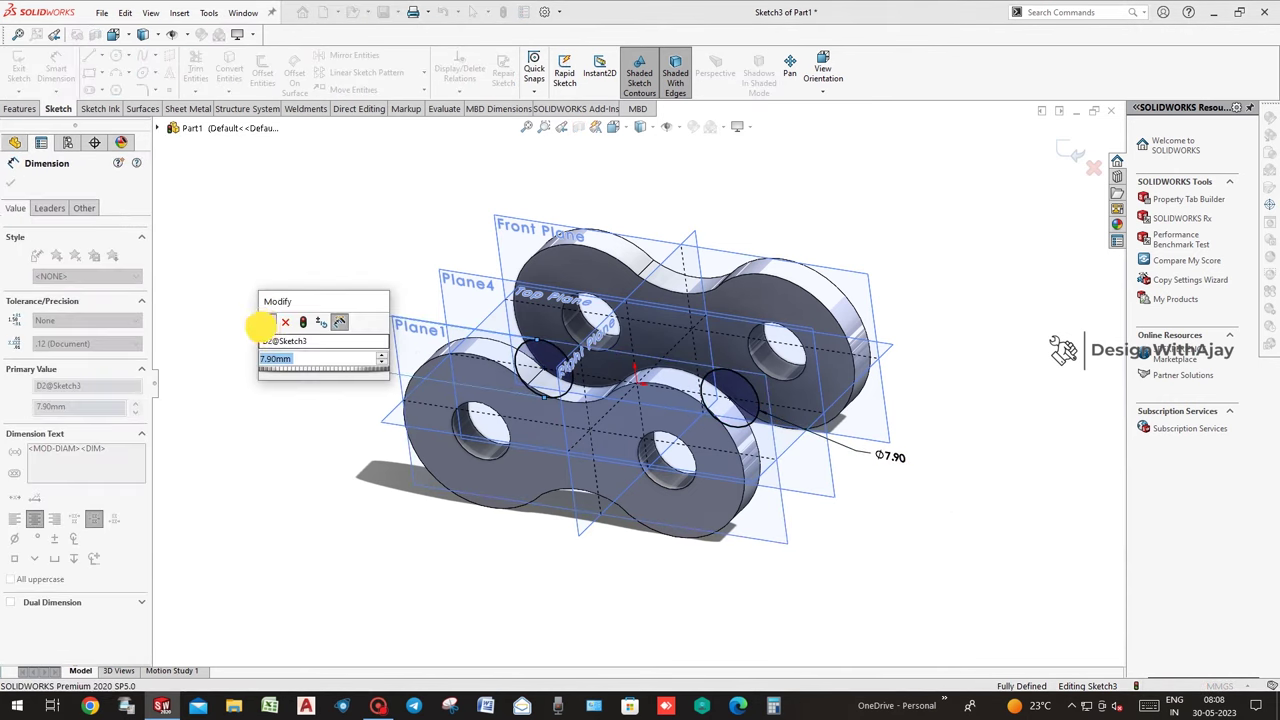
{"action": "left_click", "coordinate": [263, 323]}
{"action": "left_click", "coordinate": [10, 182]}
{"action": "left_click", "coordinate": [20, 108]}
{"action": "left_click", "coordinate": [24, 72]}
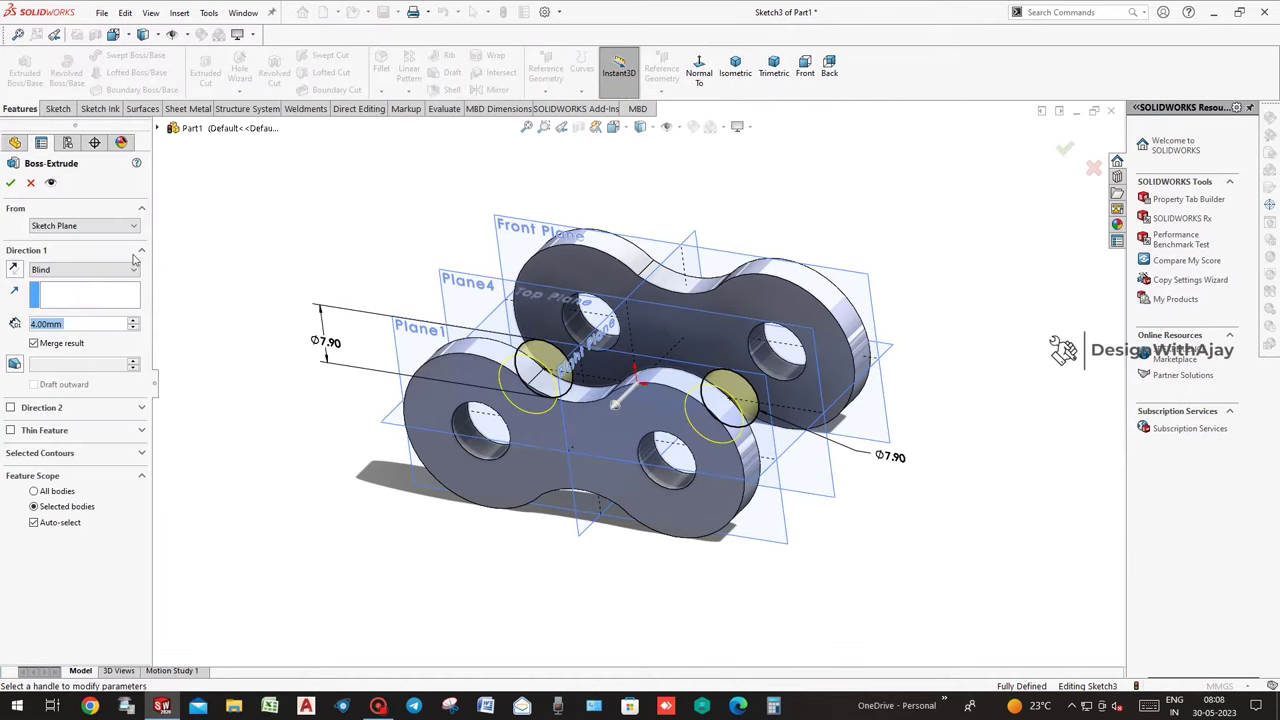
Extrude both circles Mid Plane 37 mm with Merge result off, forming separate pins.
{"action": "left_click", "coordinate": [84, 270]}
{"action": "left_click", "coordinate": [50, 353]}
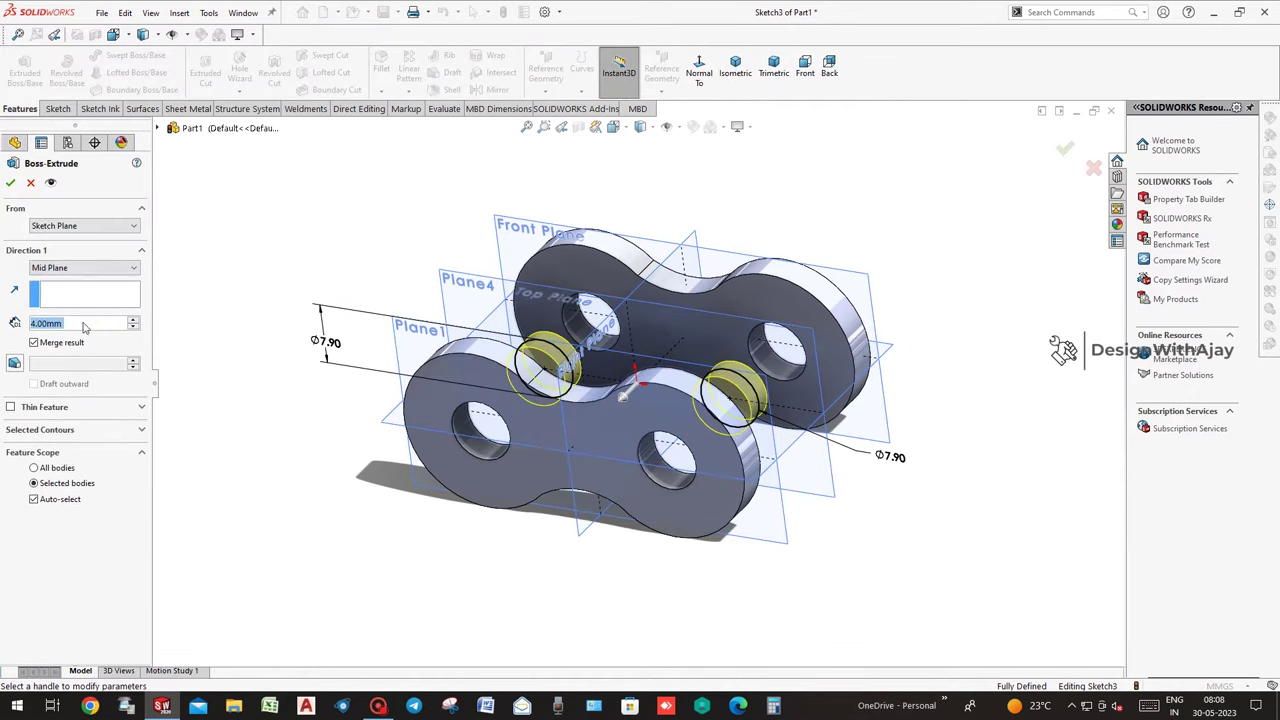
{"action": "left_click", "coordinate": [82, 343]}
{"action": "left_click_drag", "start_coordinate": [62, 323], "coordinate": [10, 320]}
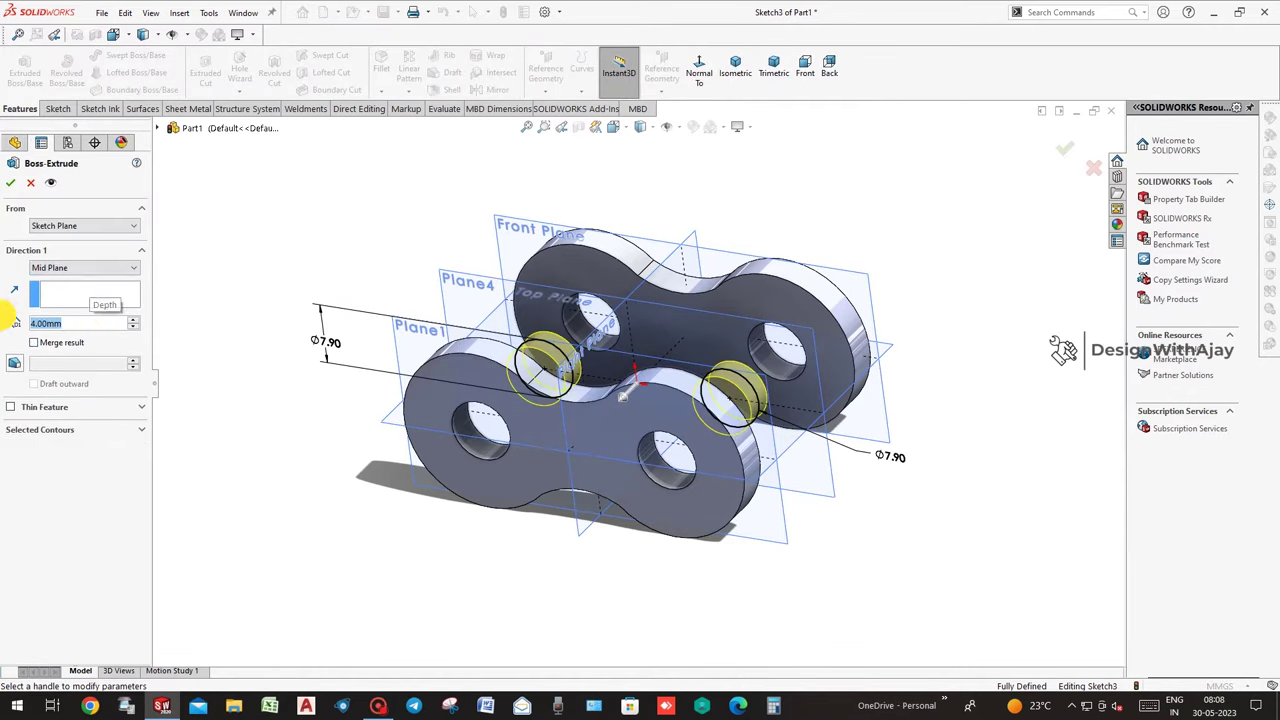
{"action": "type", "text": "37"}
{"action": "key", "text": "Return"}
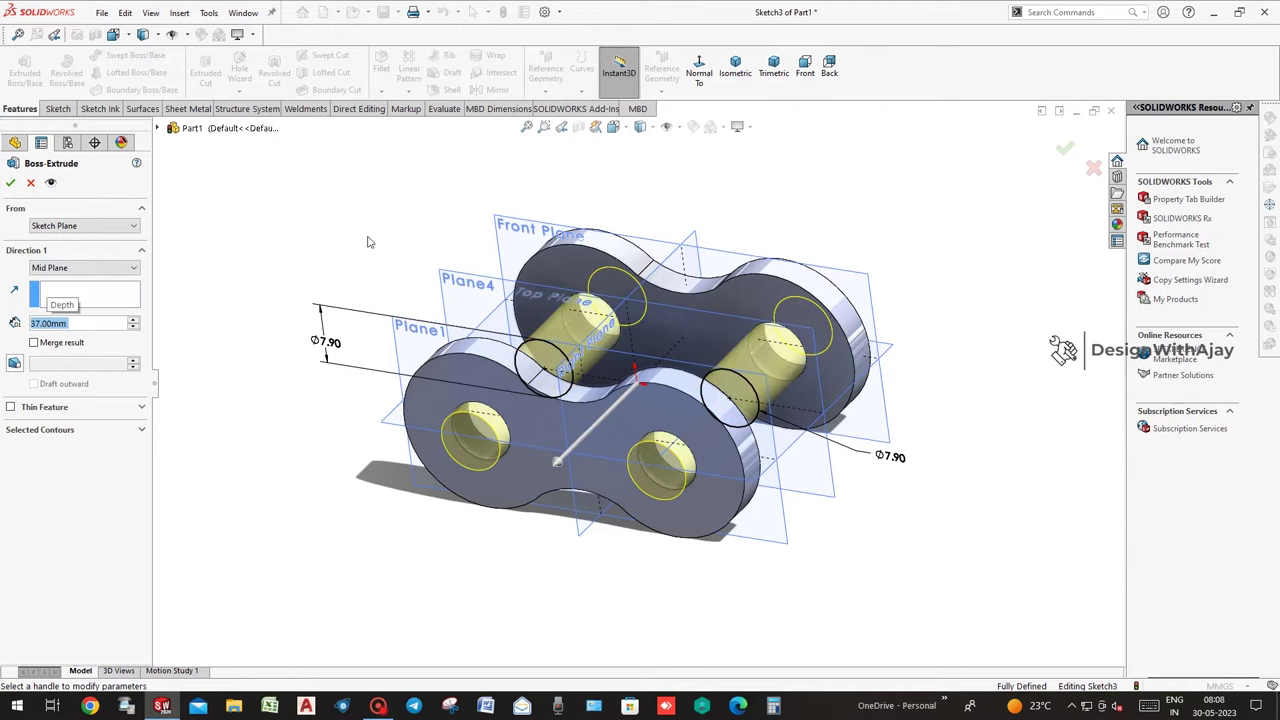
{"action": "left_click", "coordinate": [1065, 148]}
{"action": "mouse_move", "coordinate": [940, 310]}
{"action": "middle_mouse_down"}
{"action": "mouse_move", "coordinate": [934, 365]}
{"action": "mouse_move", "coordinate": [960, 303]}
{"action": "mouse_move", "coordinate": [966, 330]}
{"action": "middle_mouse_up"}
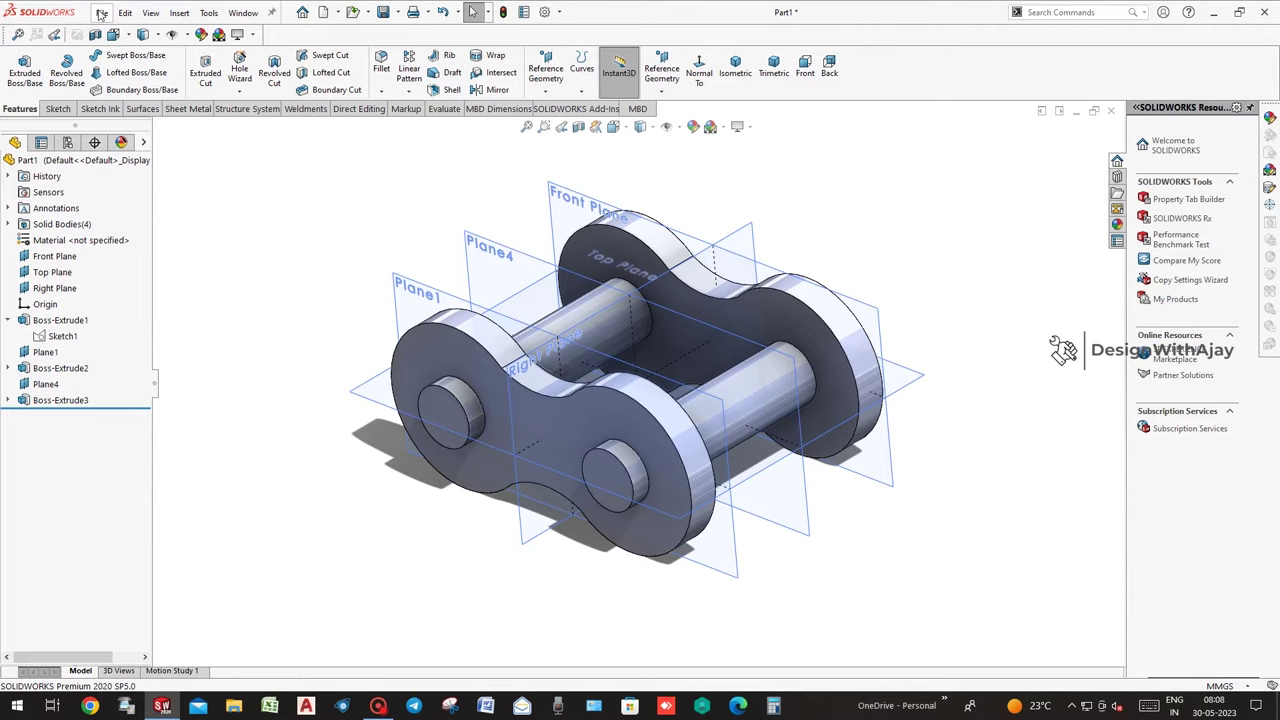
From the Save dialog, create a new folder named Chain Drive in Documents.
{"action": "left_click", "coordinate": [101, 13]}
{"action": "left_click", "coordinate": [140, 162]}
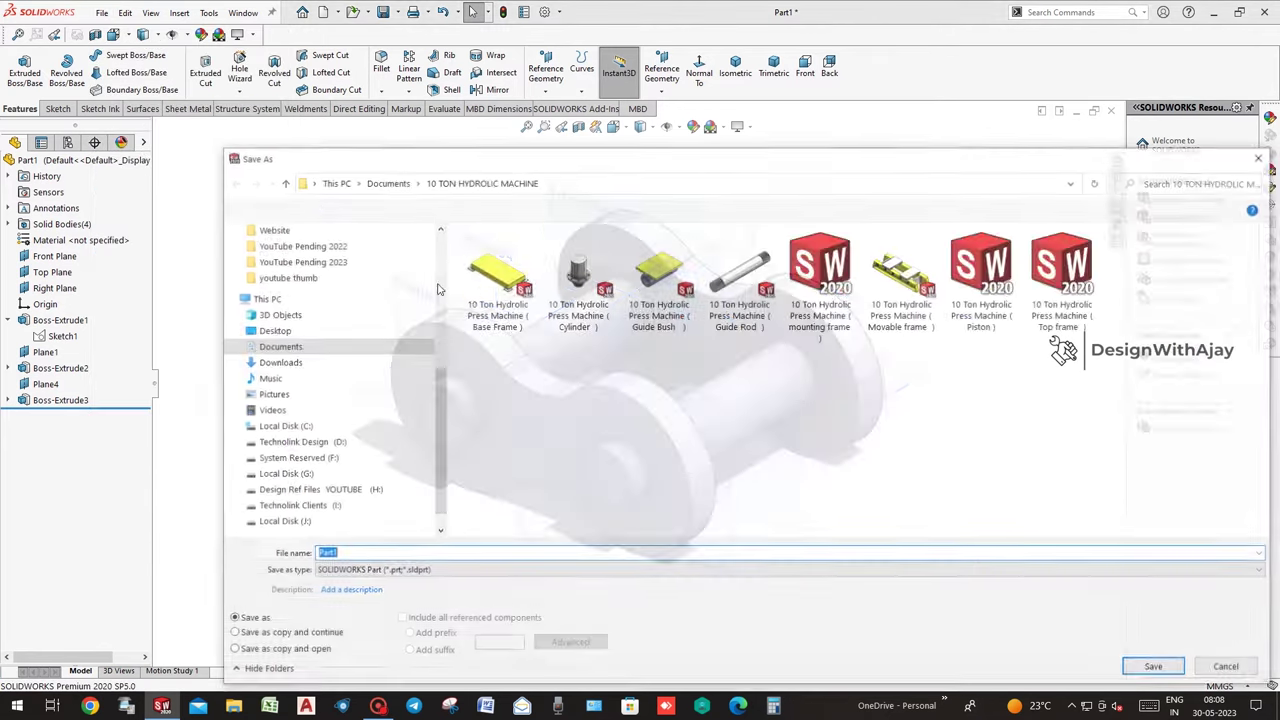
{"action": "left_click_drag", "start_coordinate": [440, 380], "coordinate": [440, 414]}
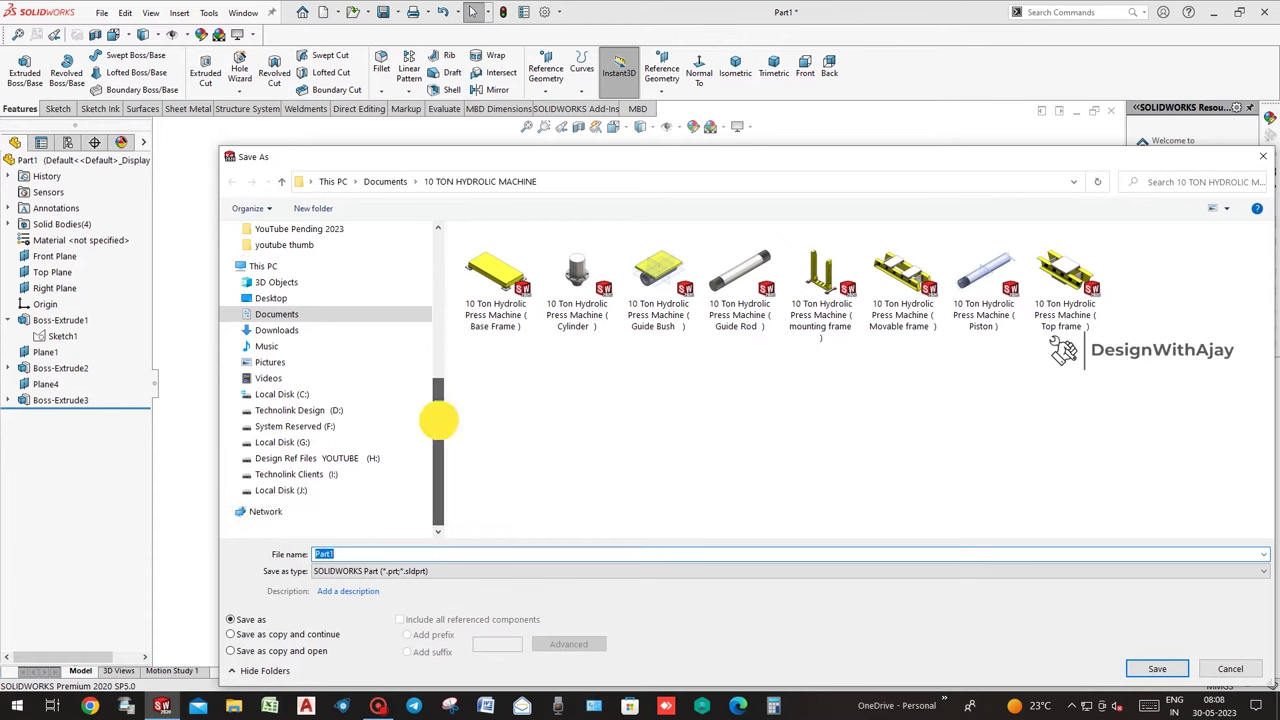
{"action": "left_click", "coordinate": [276, 314]}
{"action": "right_click", "coordinate": [877, 287]}
{"action": "right_click", "coordinate": [1054, 380]}
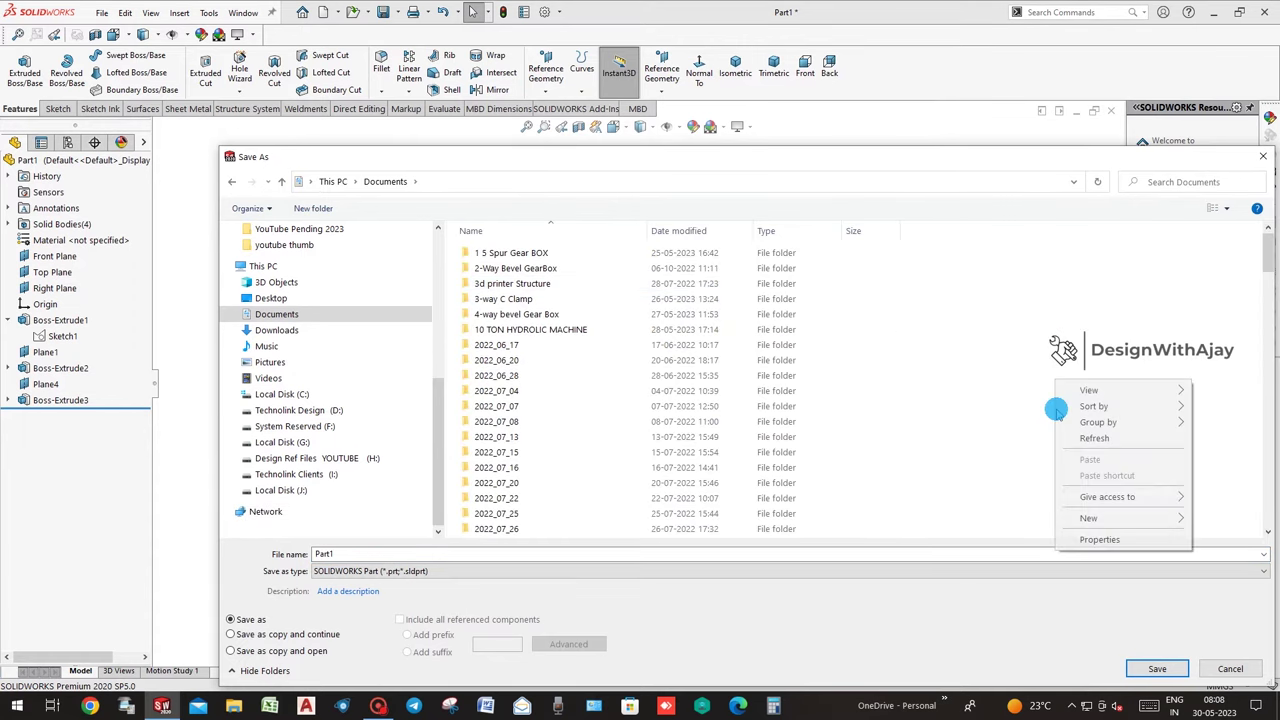
{"action": "left_click", "coordinate": [1097, 516]}
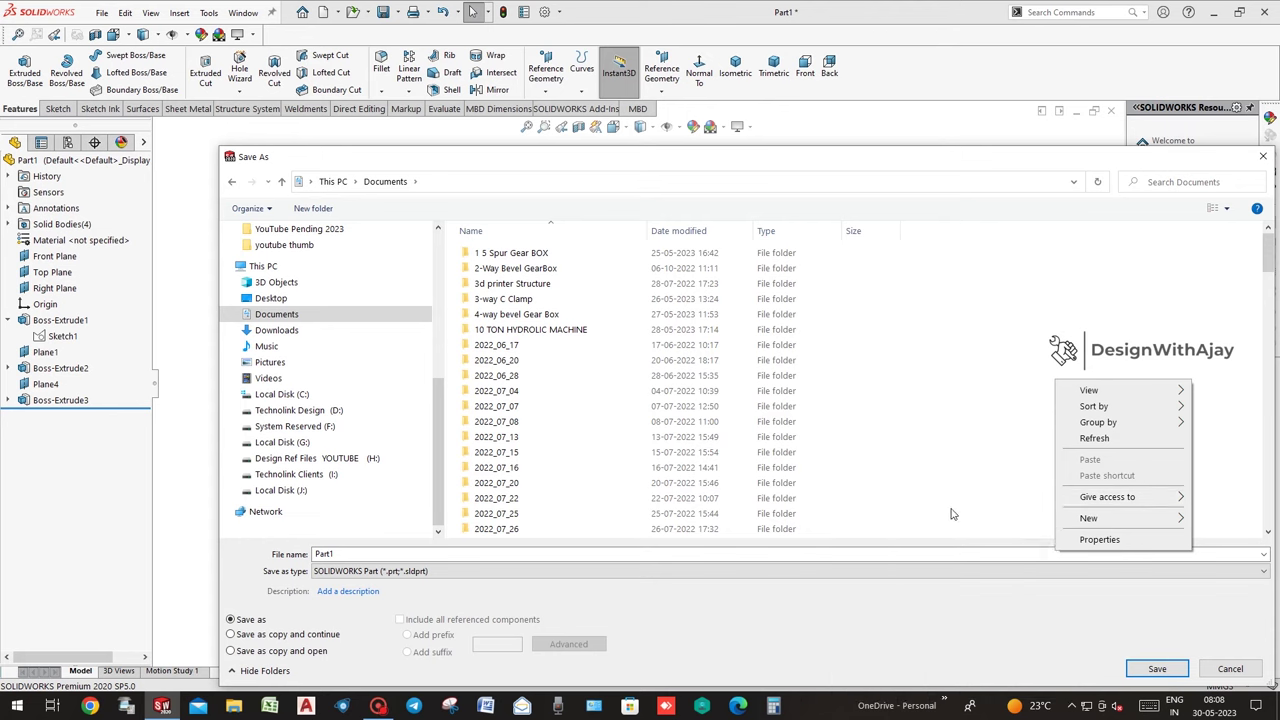
{"action": "left_click", "coordinate": [996, 521]}
{"action": "type", "text": "Chain Drive"}
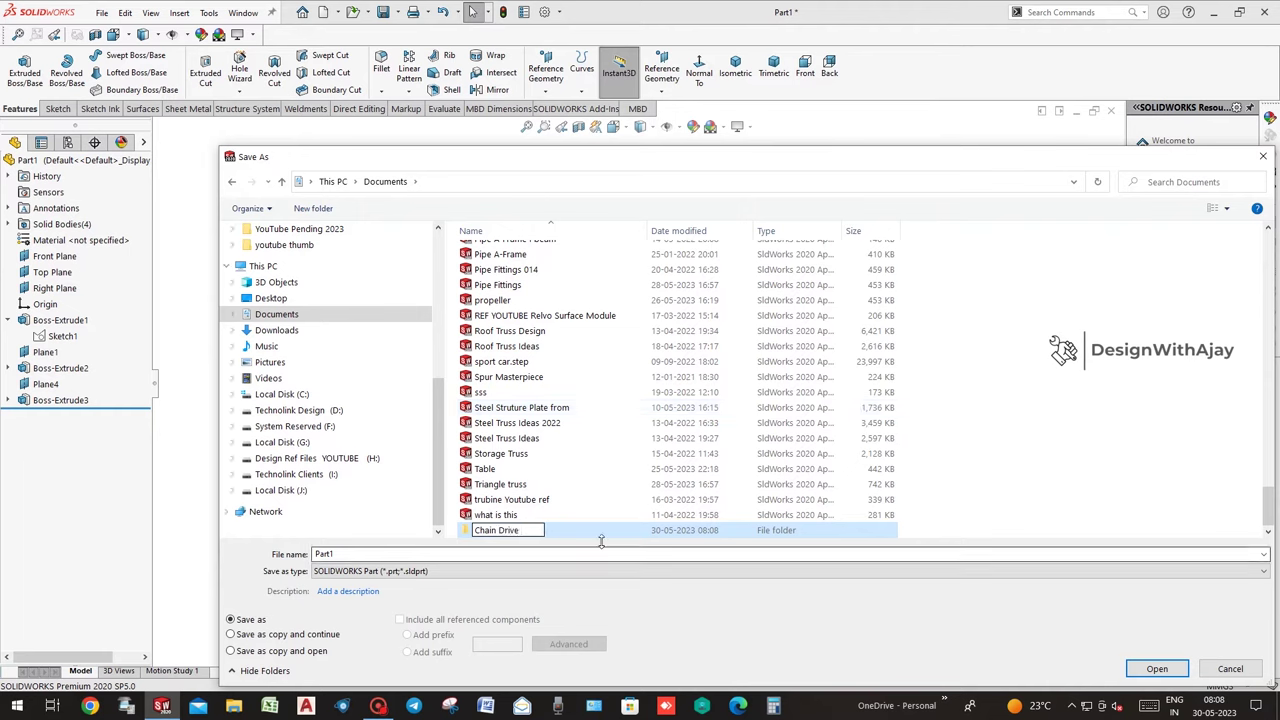
{"action": "left_click", "coordinate": [598, 530]}
Save the part as Chain Pin inside the Chain Drive folder.
{"action": "double_click", "coordinate": [598, 530]}
{"action": "double_click", "coordinate": [341, 555]}
{"action": "type", "text": "Chain Pin"}
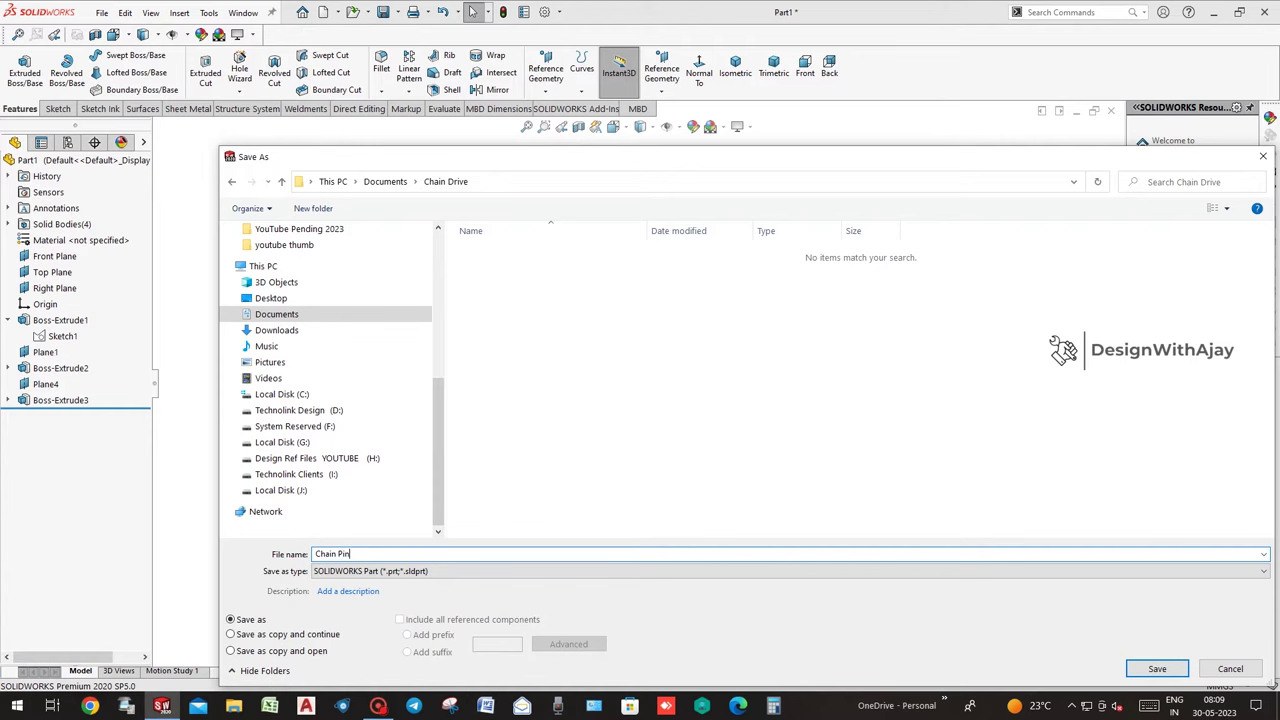
{"action": "left_click", "coordinate": [1137, 669]}
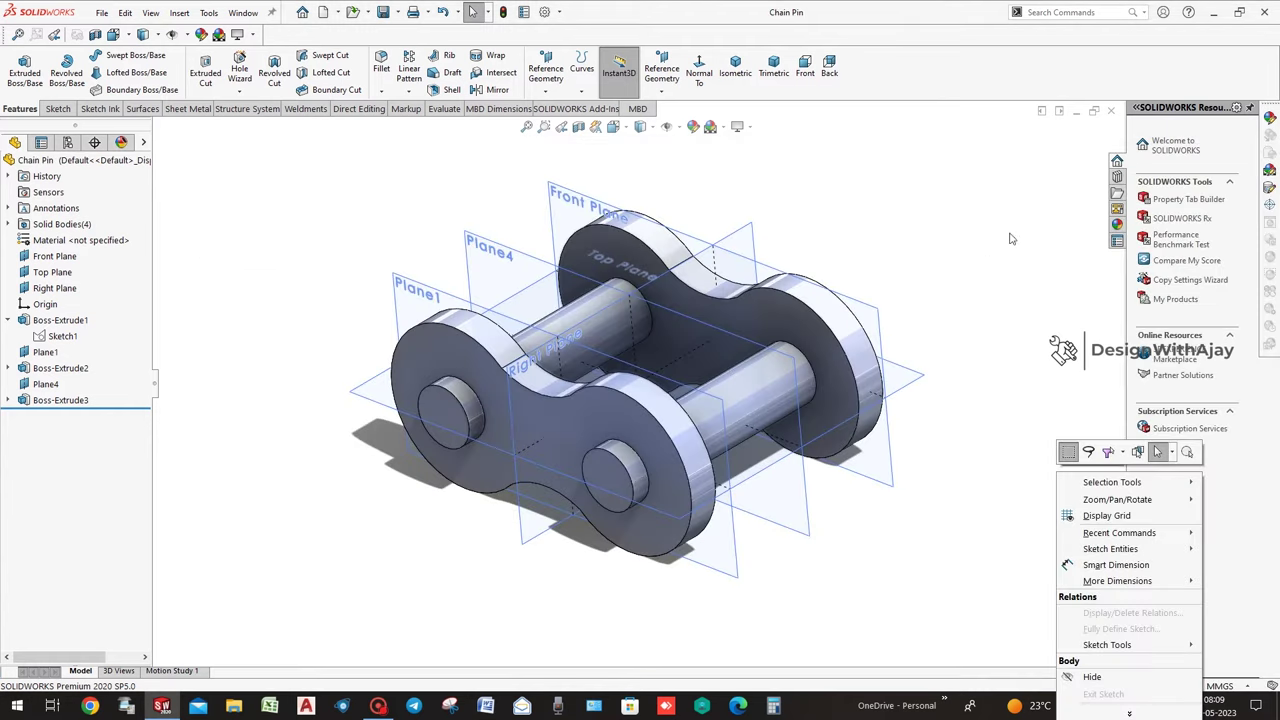
Minimize Chain Pin, create a new blank part, show its planes, and select Front Plane.
{"action": "left_click", "coordinate": [1076, 112]}
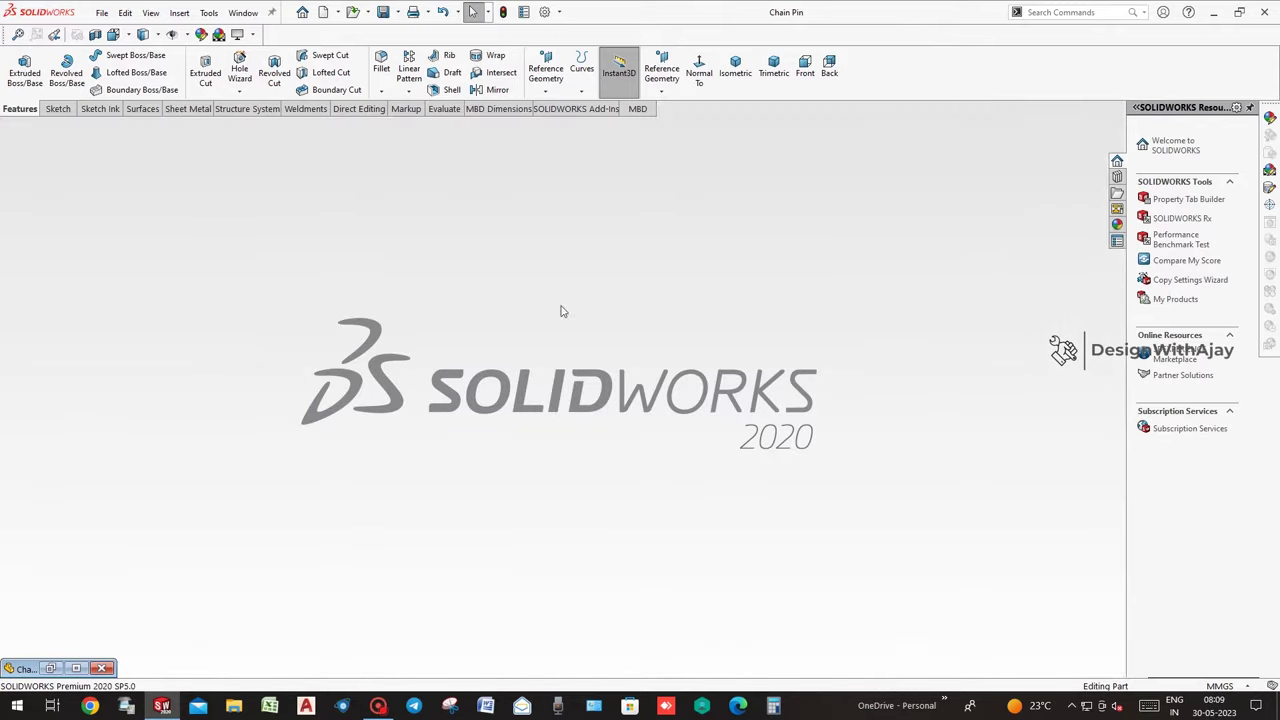
{"action": "left_click", "coordinate": [102, 12]}
{"action": "left_click", "coordinate": [110, 34]}
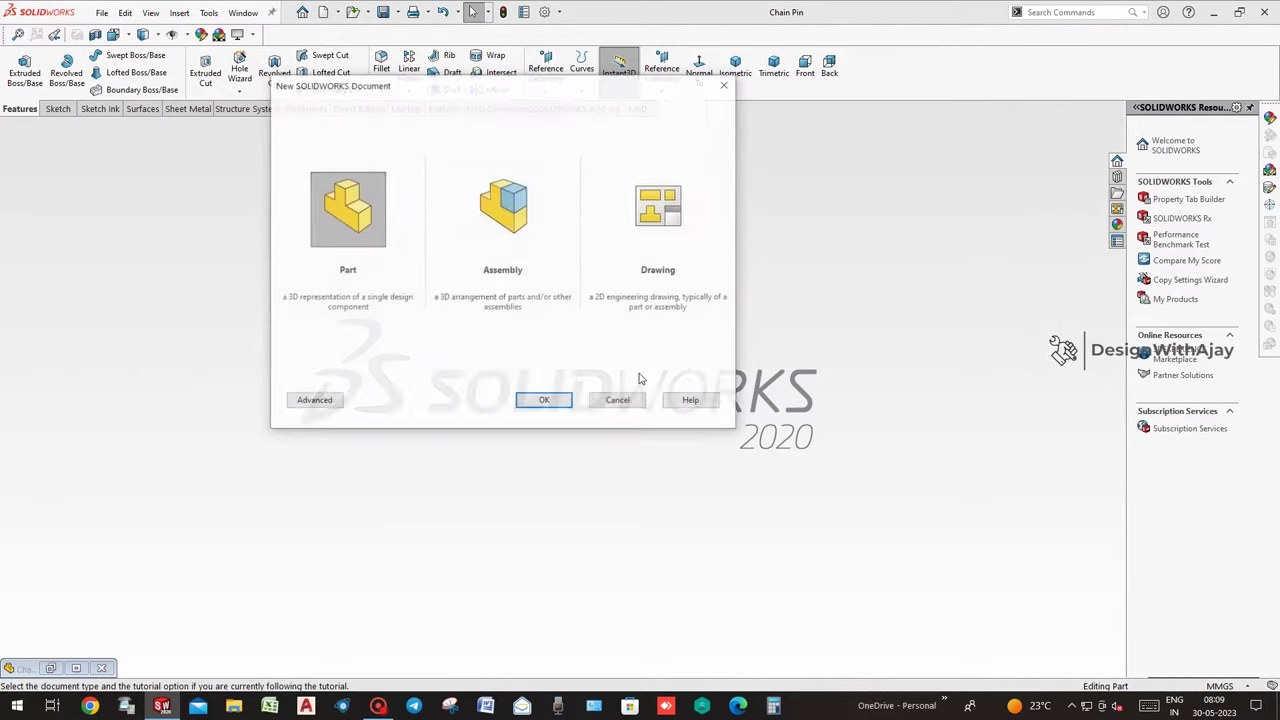
{"action": "double_click", "coordinate": [377, 248]}
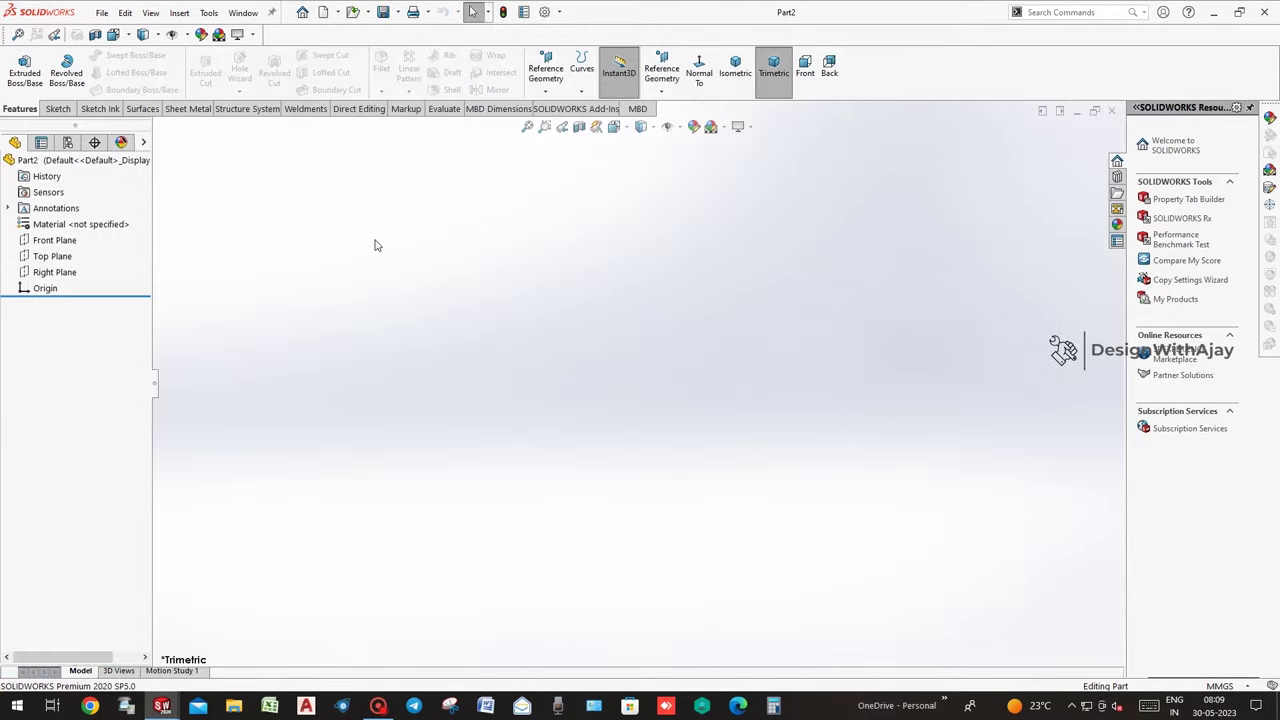
{"action": "left_click", "coordinate": [667, 126]}
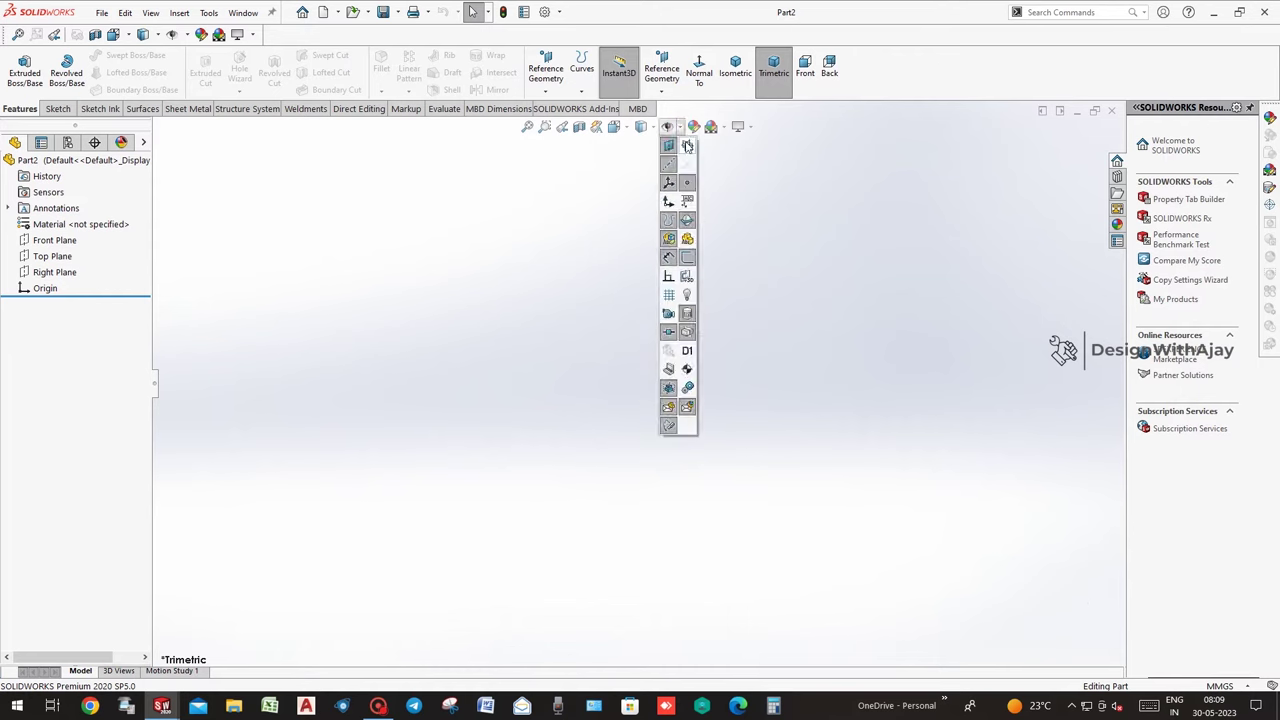
{"action": "left_click", "coordinate": [669, 202]}
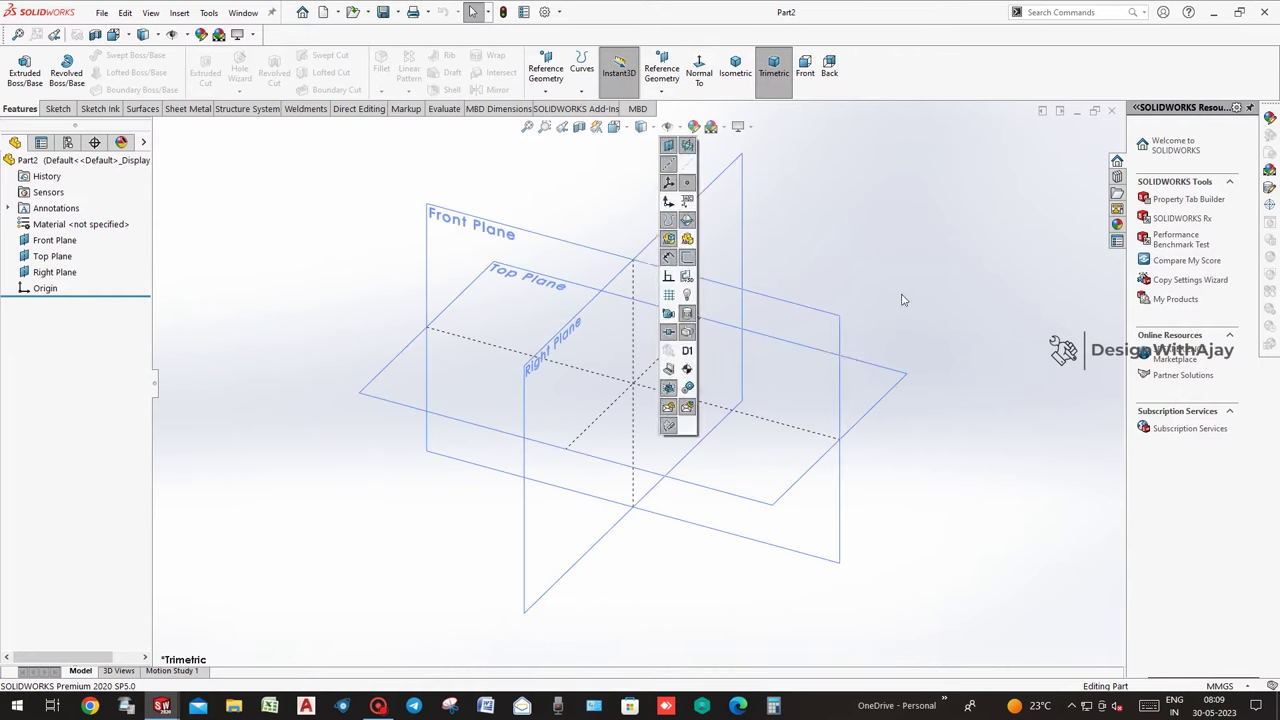
{"action": "left_click", "coordinate": [830, 348]}
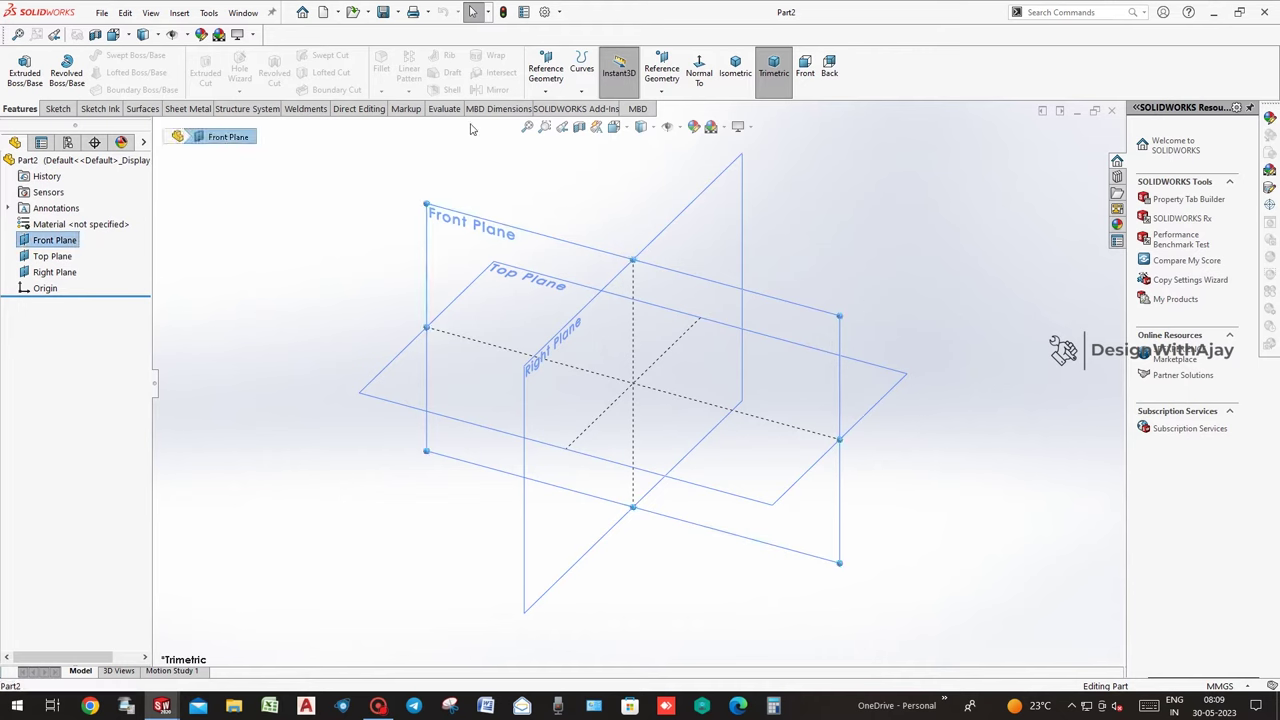
Create Plane1 offset 7.94 mm (15.88/2) from the Front Plane and start a sketch on it.
{"action": "left_click", "coordinate": [547, 88]}
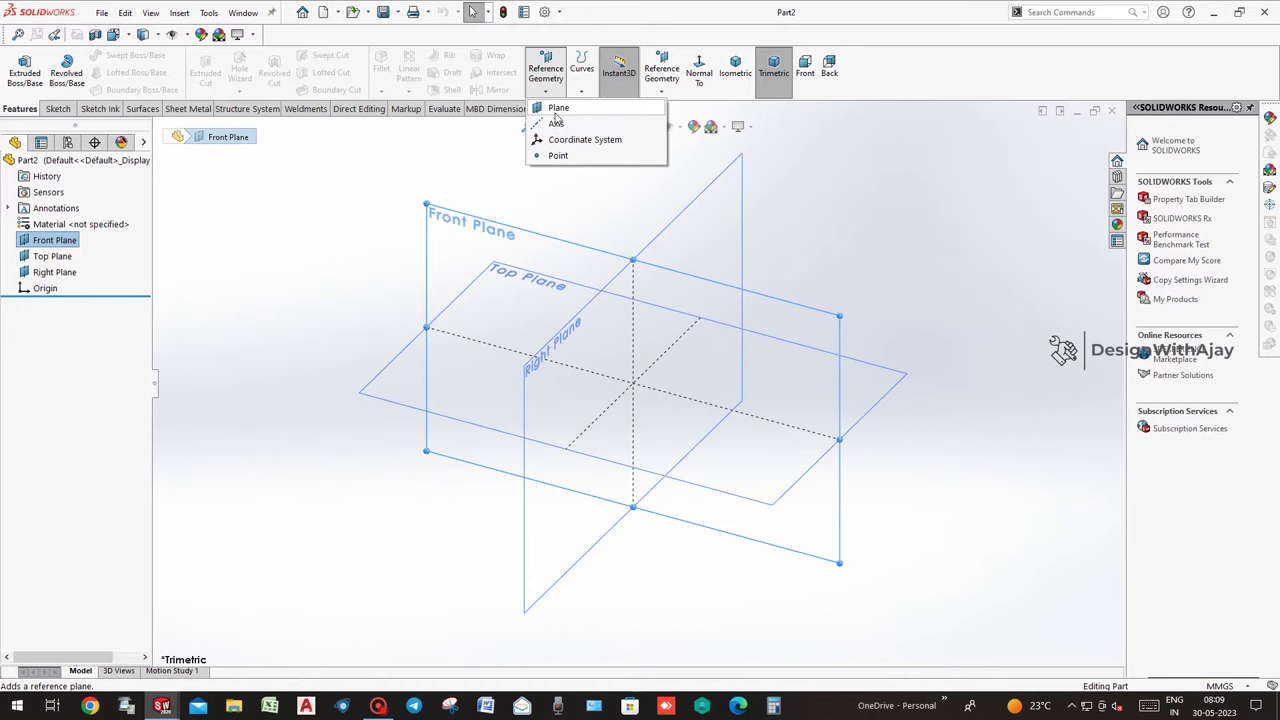
{"action": "left_click", "coordinate": [557, 108]}
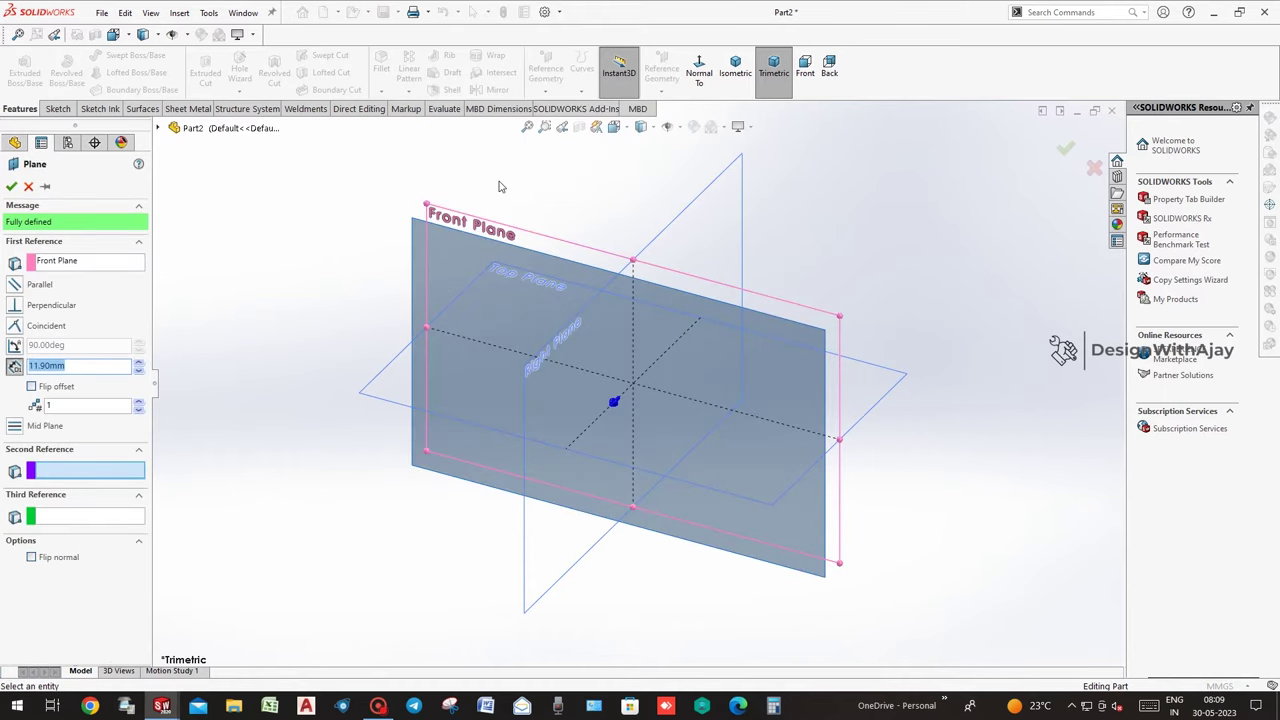
{"action": "type", "text": "15.88/"}
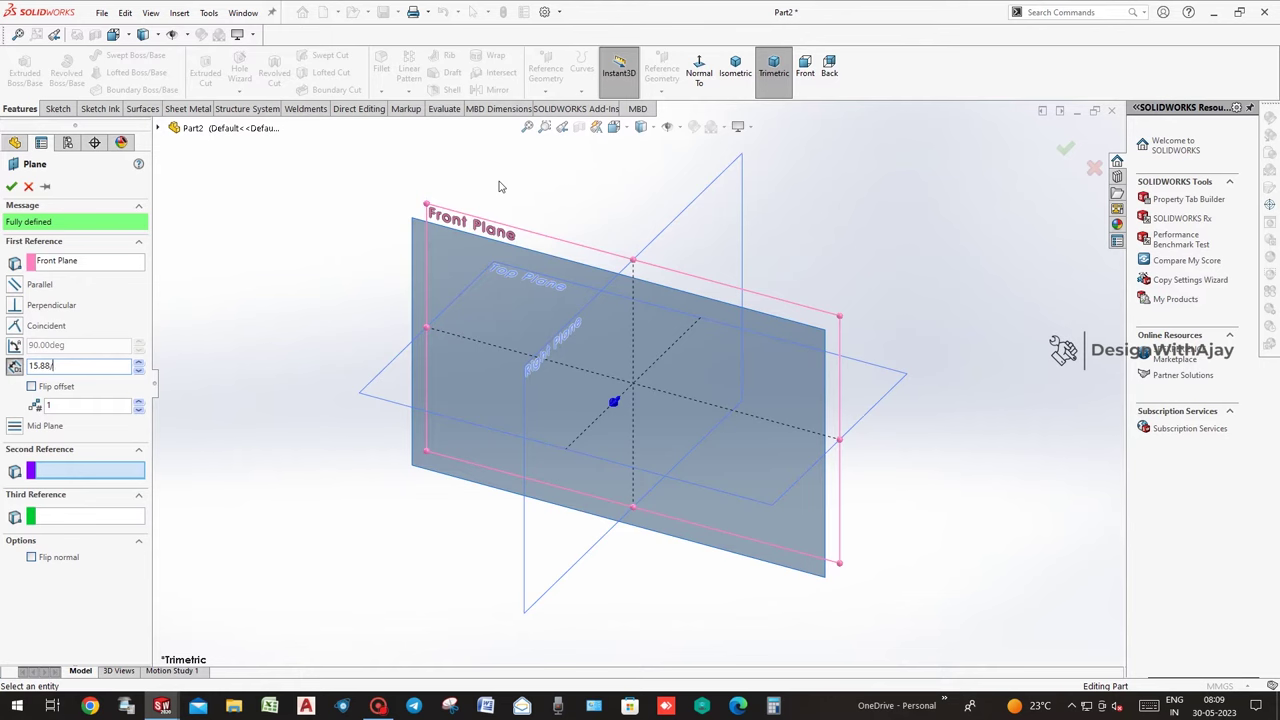
{"action": "type", "text": "2"}
{"action": "key", "text": "Return"}
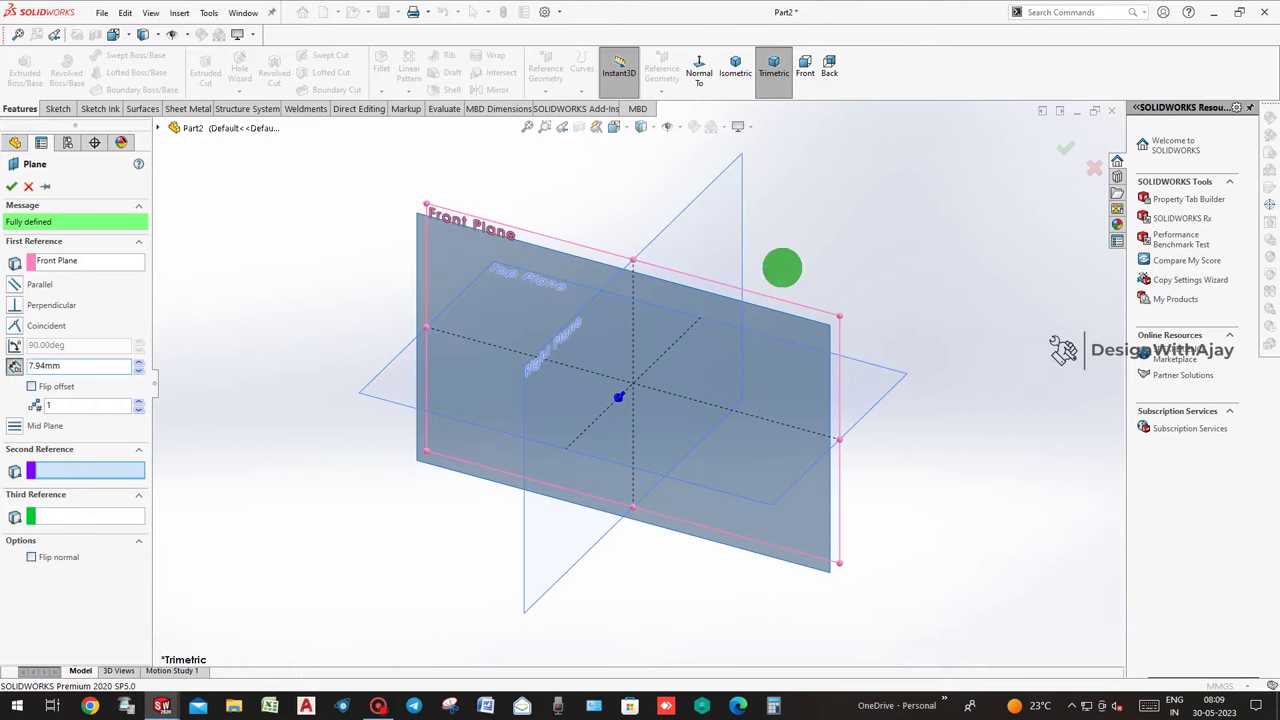
{"action": "left_click", "coordinate": [1048, 153]}
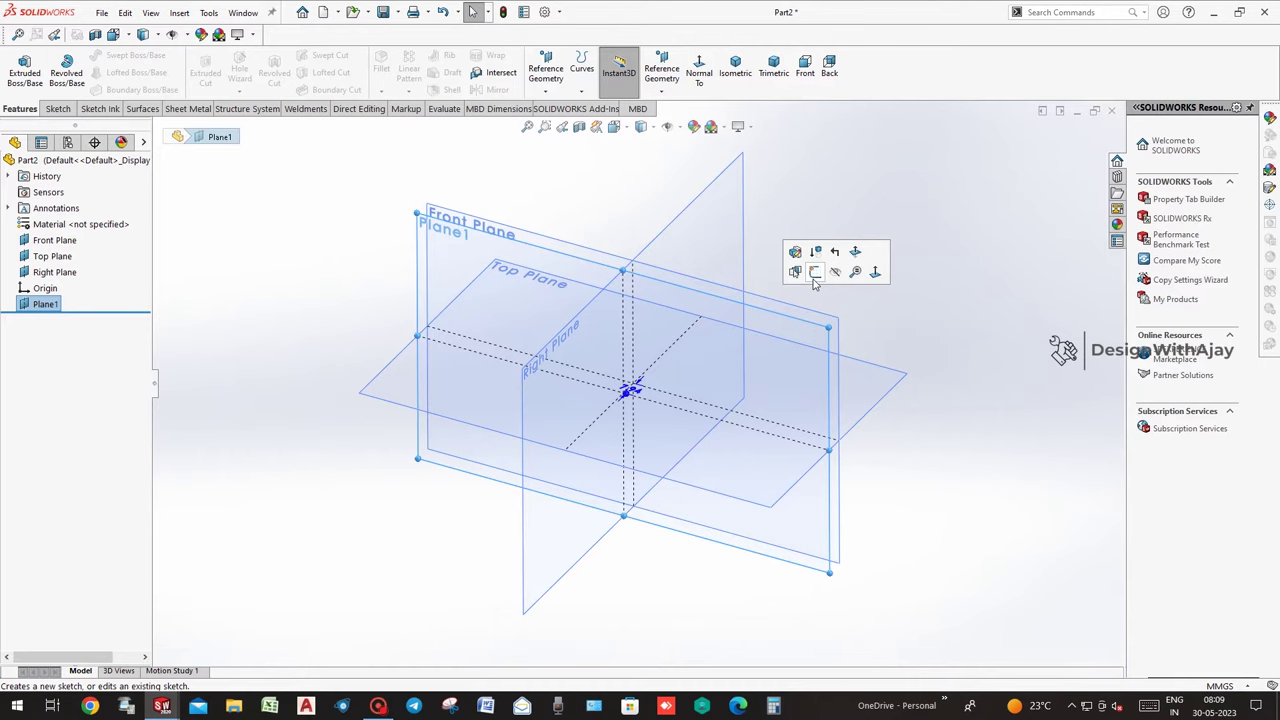
{"action": "left_click", "coordinate": [811, 280]}
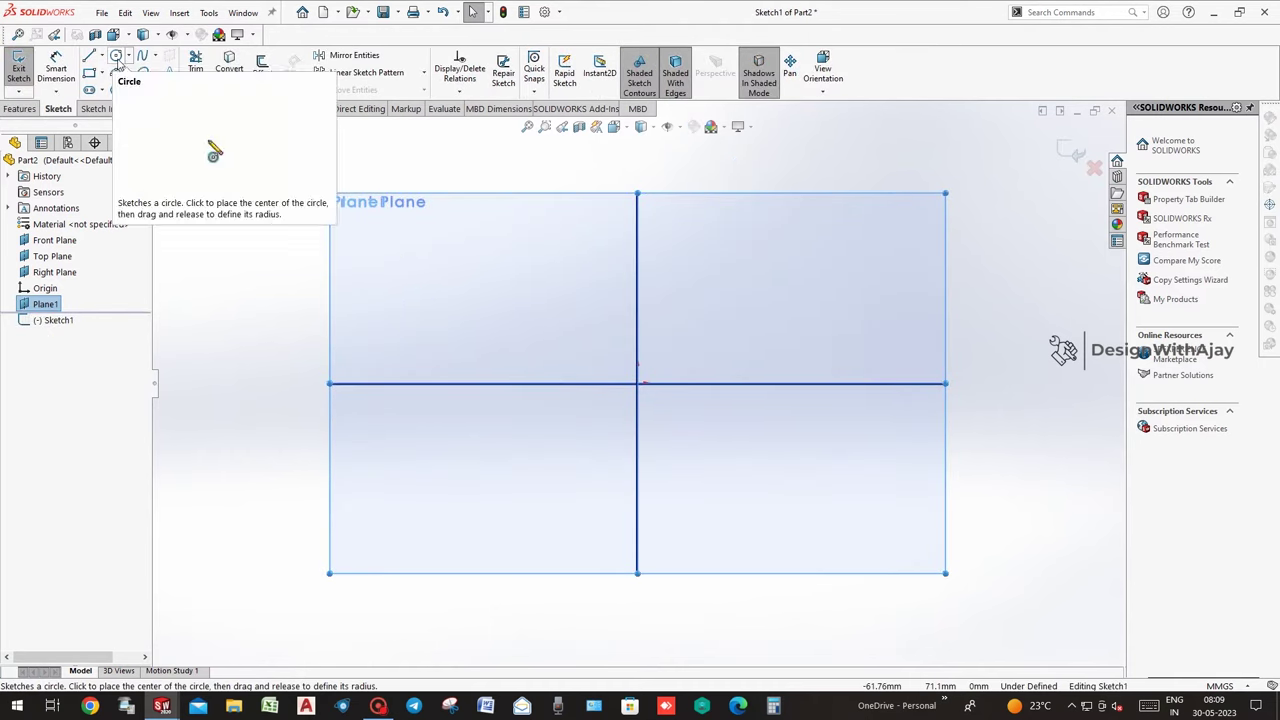
Draw two circles side by side on the horizontal axis and make them equal.
{"action": "left_click", "coordinate": [116, 56]}
{"action": "left_click", "coordinate": [521, 383]}
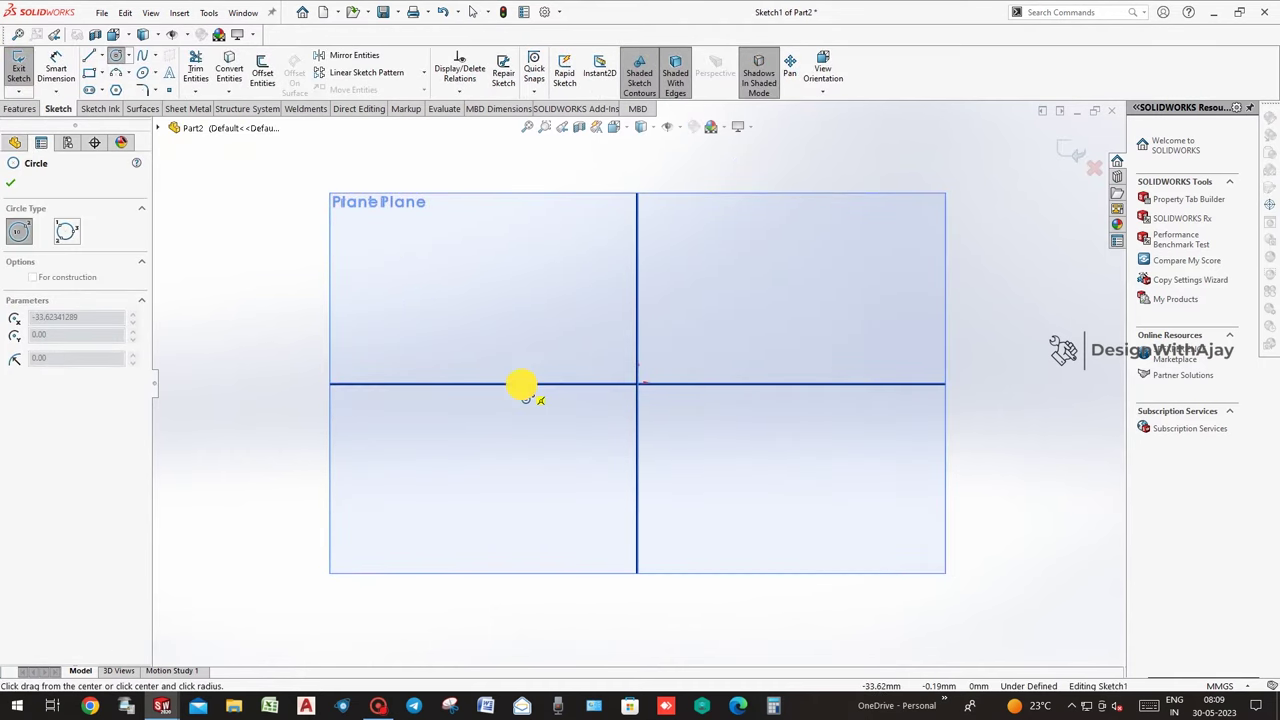
{"action": "left_click", "coordinate": [563, 503]}
{"action": "left_click", "coordinate": [810, 383]}
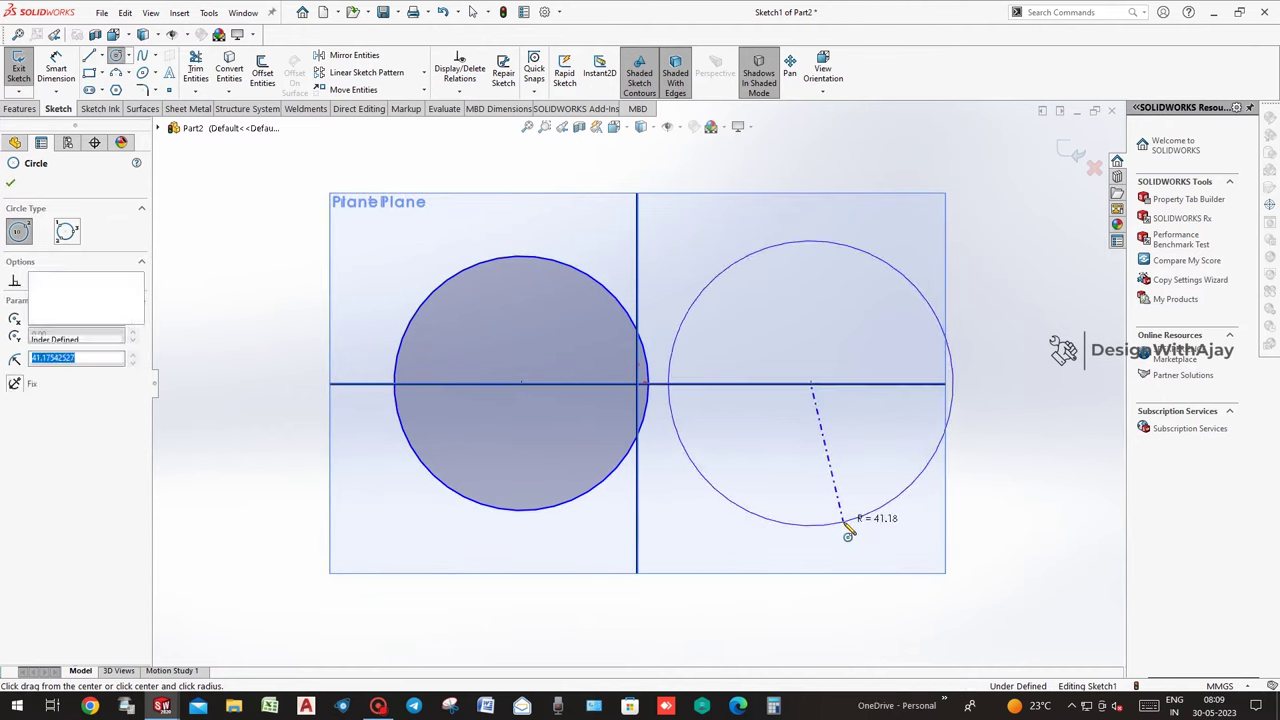
{"action": "left_click", "coordinate": [846, 522]}
{"action": "key", "text": "Escape"}
{"action": "key", "text": "ctrl+a"}
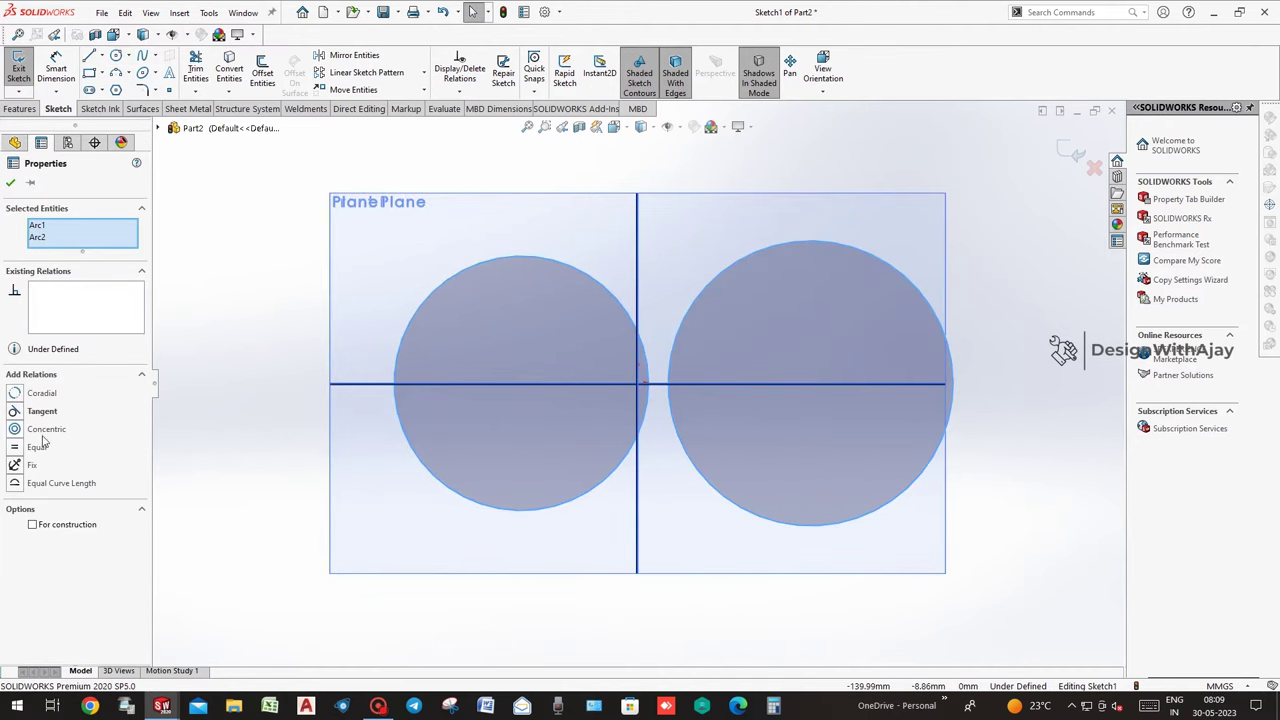
{"action": "left_click", "coordinate": [40, 447]}
{"action": "left_click", "coordinate": [686, 531]}
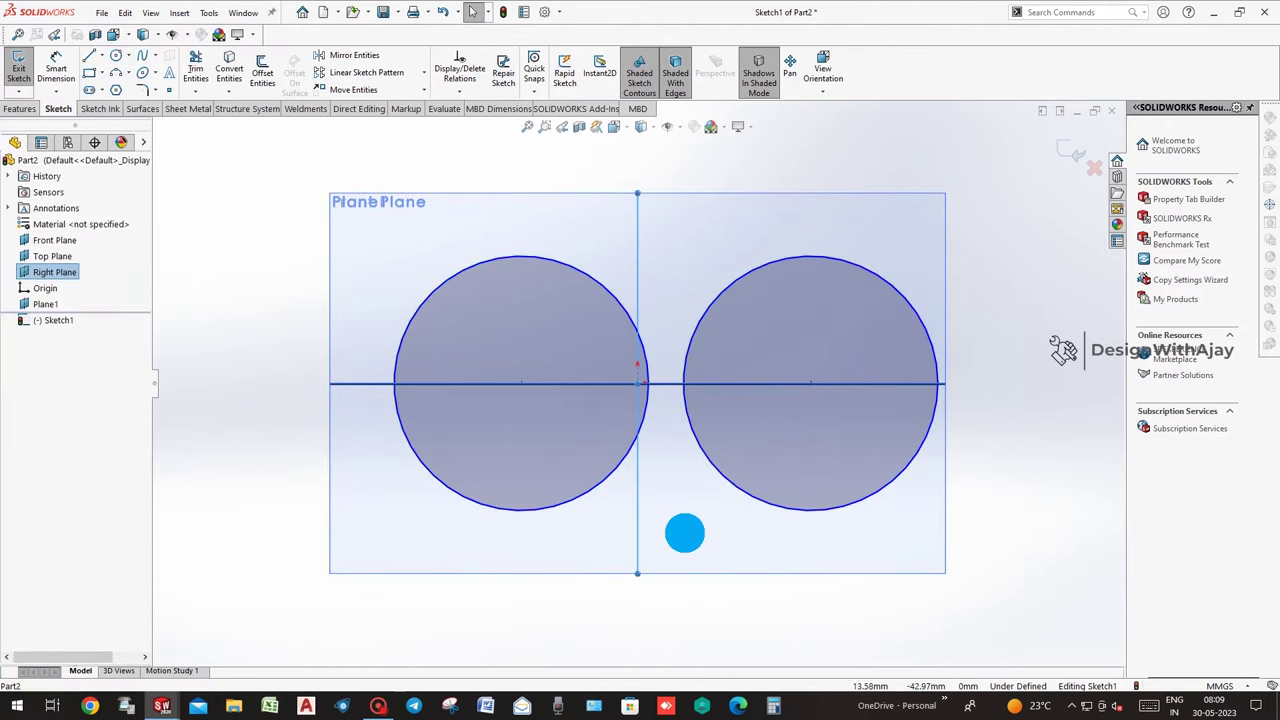
Dimension the left circle to Ø24.10 and the right circle 12.70 from the vertical centreline.
{"action": "key", "text": "d"}
{"action": "left_click", "coordinate": [588, 258]}
{"action": "left_click", "coordinate": [588, 252]}
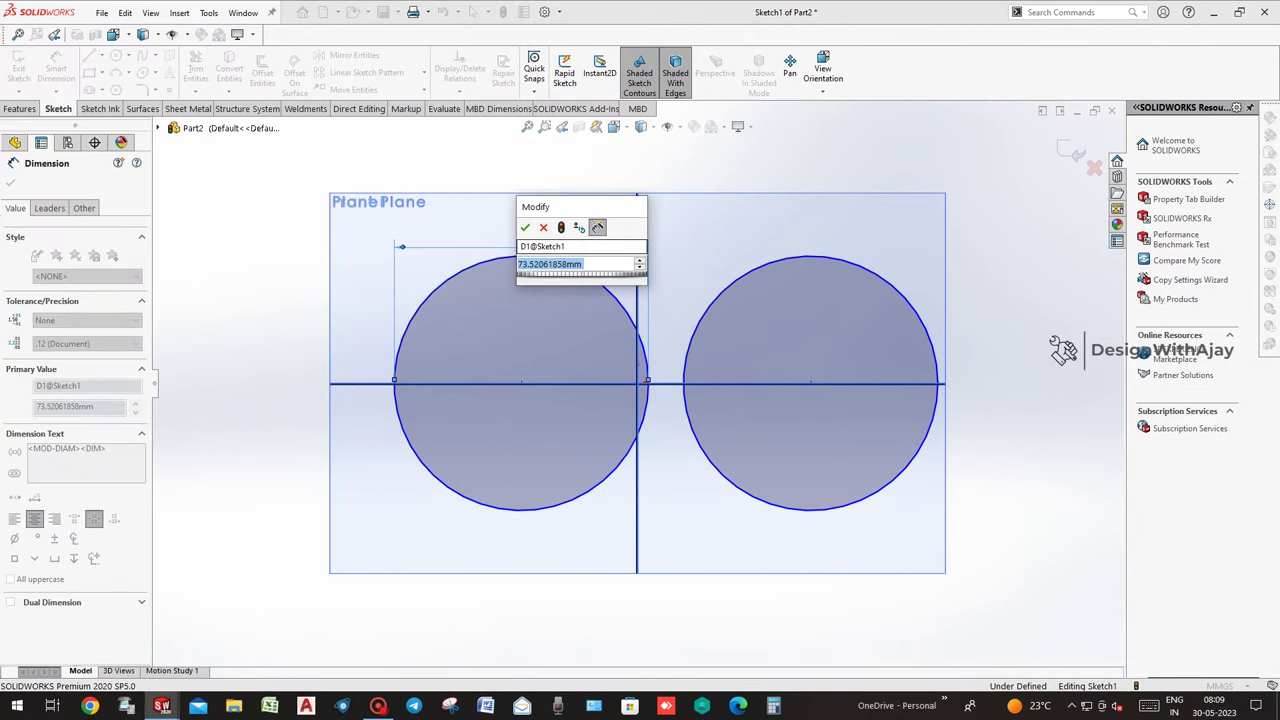
{"action": "type", "text": "12.0"}
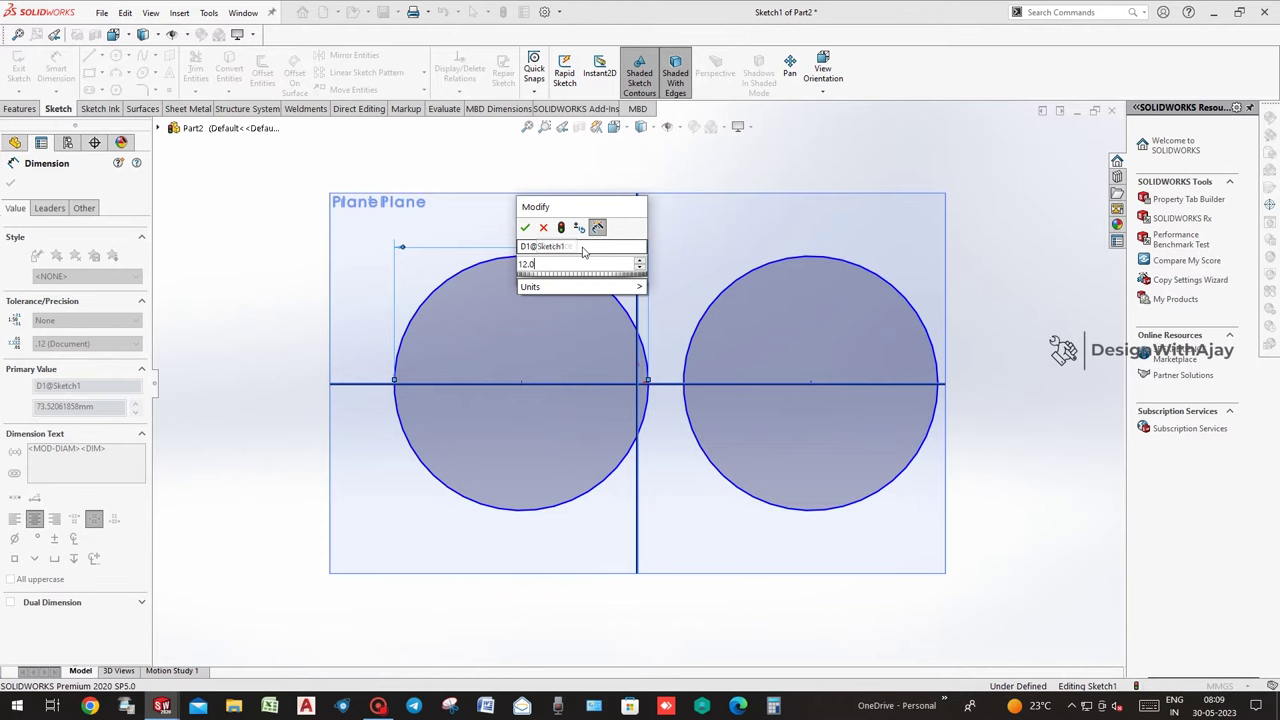
{"action": "type", "text": "*2"}
{"action": "key", "text": "Return"}
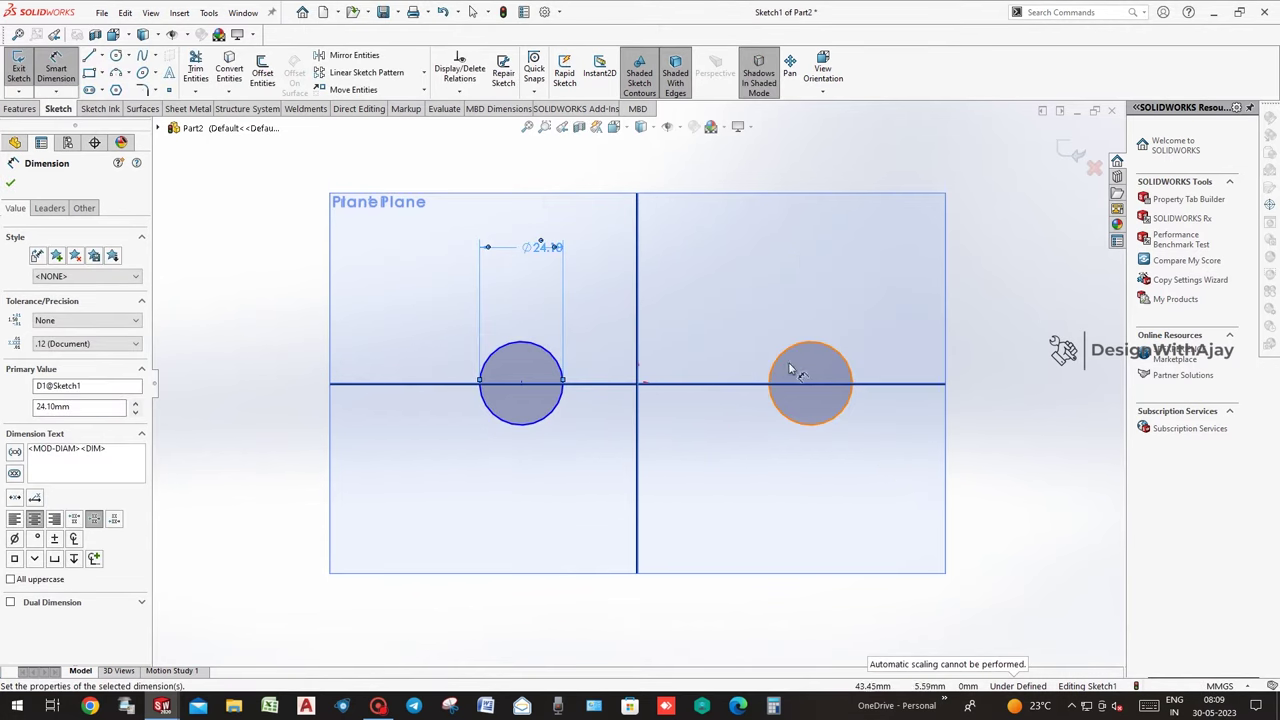
{"action": "left_click", "coordinate": [788, 350]}
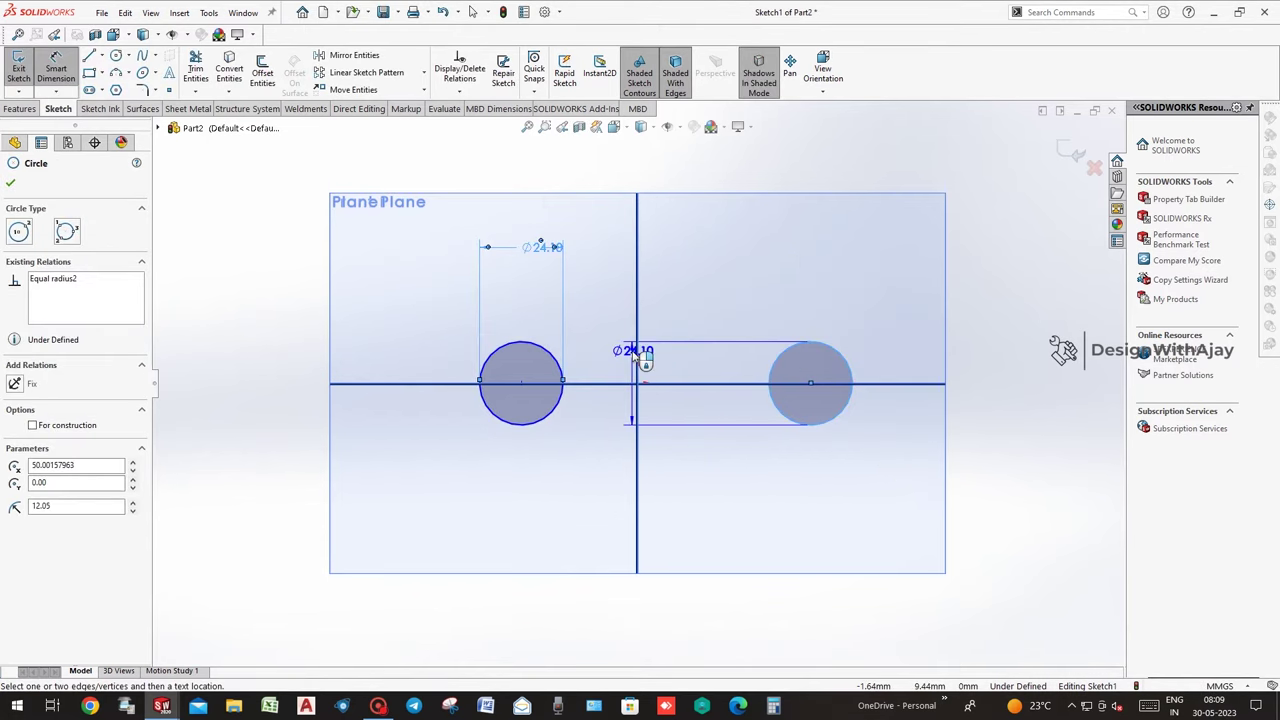
{"action": "left_click", "coordinate": [638, 357]}
{"action": "left_click", "coordinate": [690, 305]}
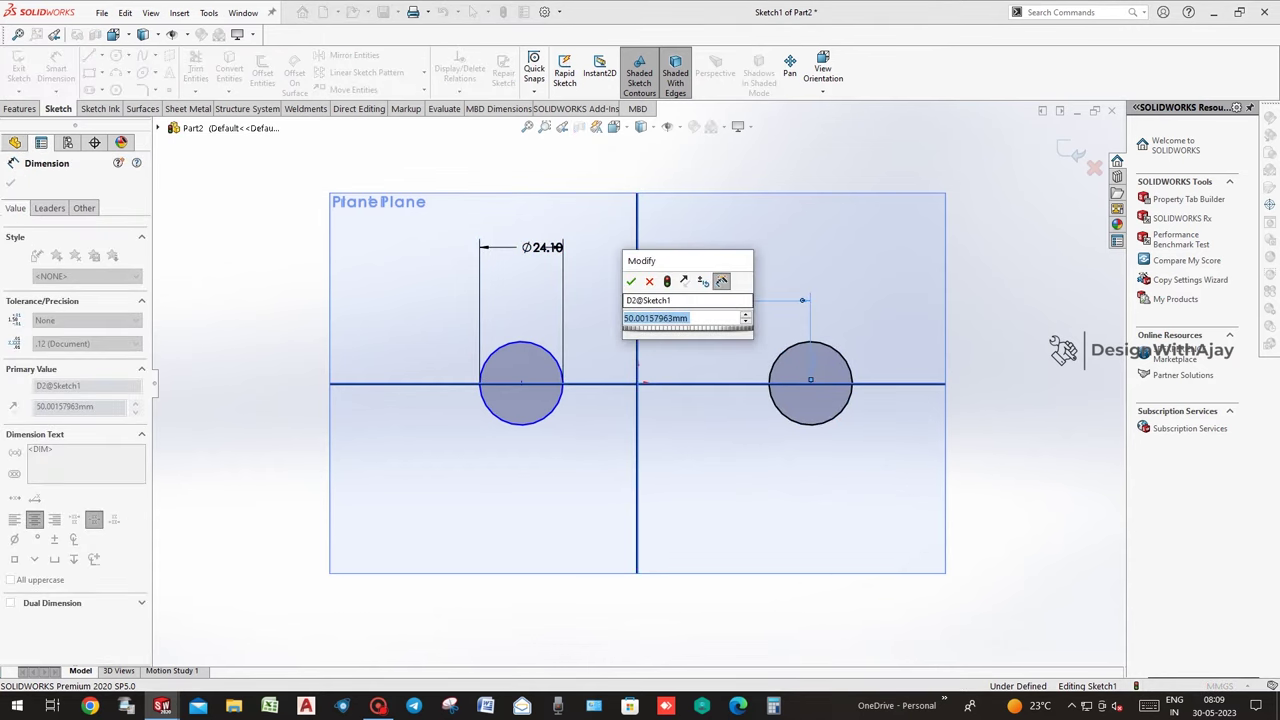
{"action": "type", "text": "25"}
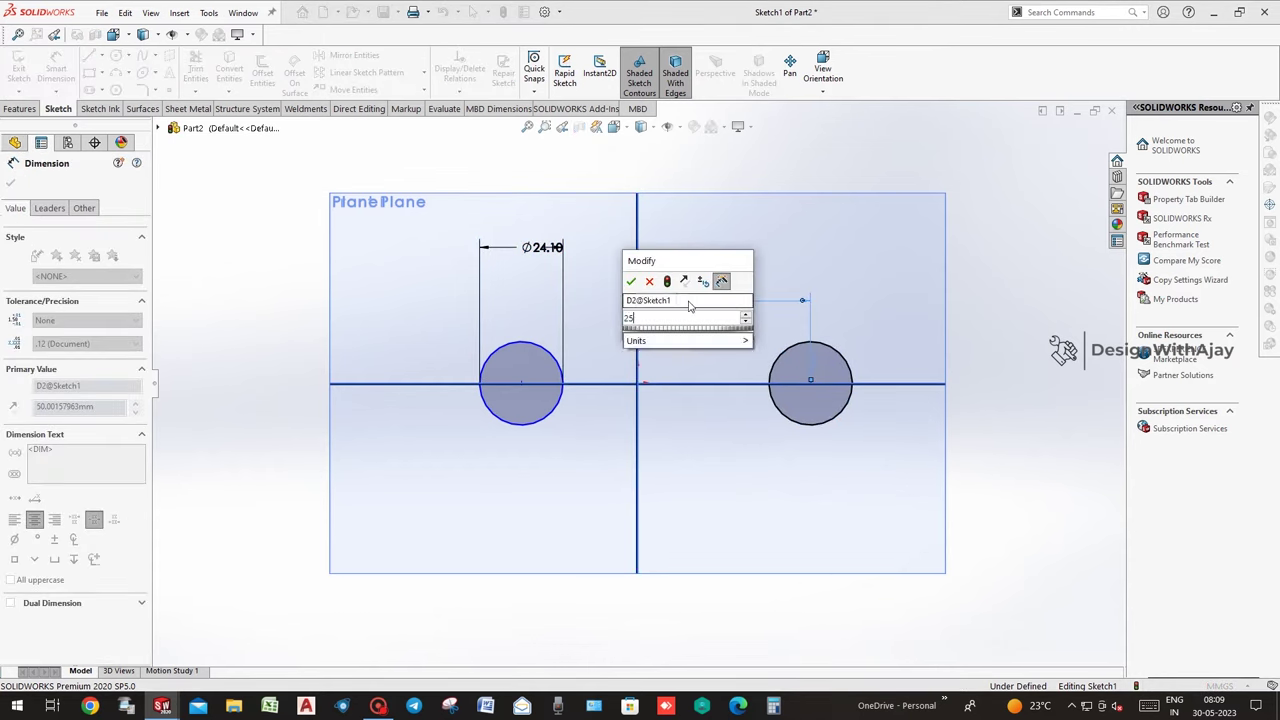
{"action": "type", "text": ".4/2"}
{"action": "key", "text": "Return"}
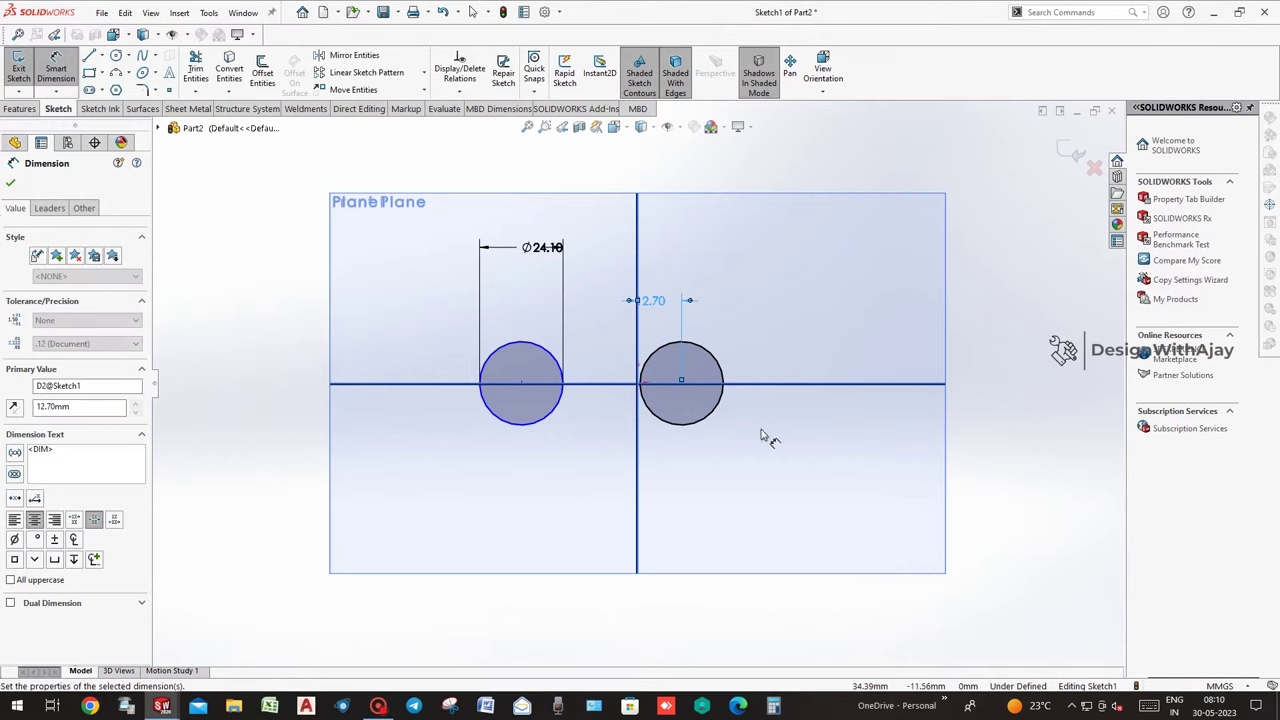
Set the centre-to-centre distance between the circles to 25.40 mm.
{"action": "left_click", "coordinate": [673, 409]}
{"action": "left_click", "coordinate": [551, 493]}
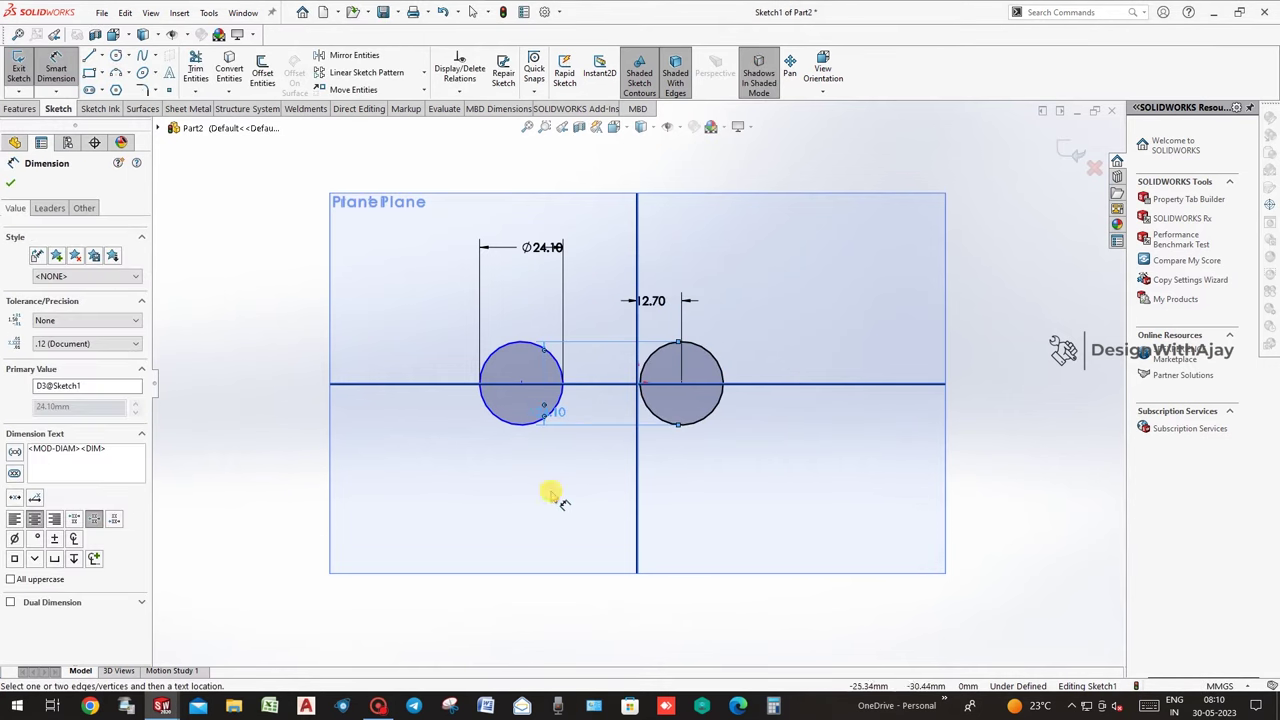
{"action": "left_click", "coordinate": [700, 428]}
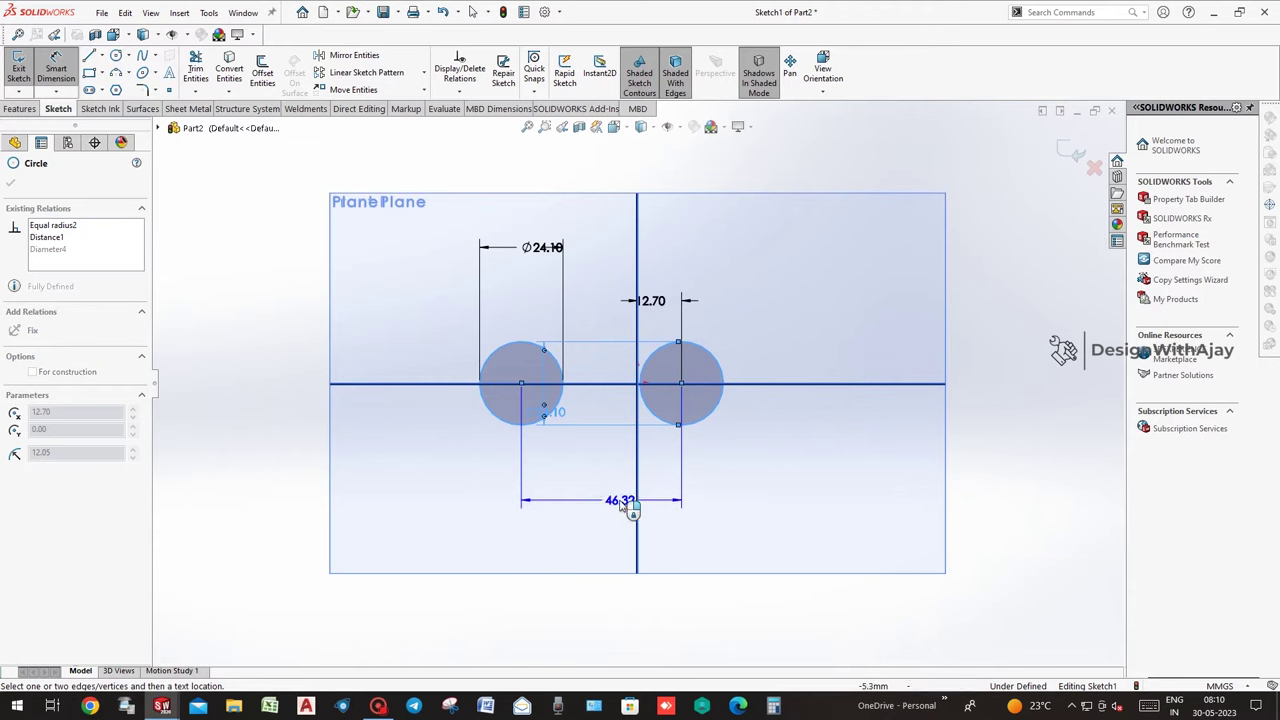
{"action": "left_click", "coordinate": [625, 500]}
{"action": "type", "text": "25.4"}
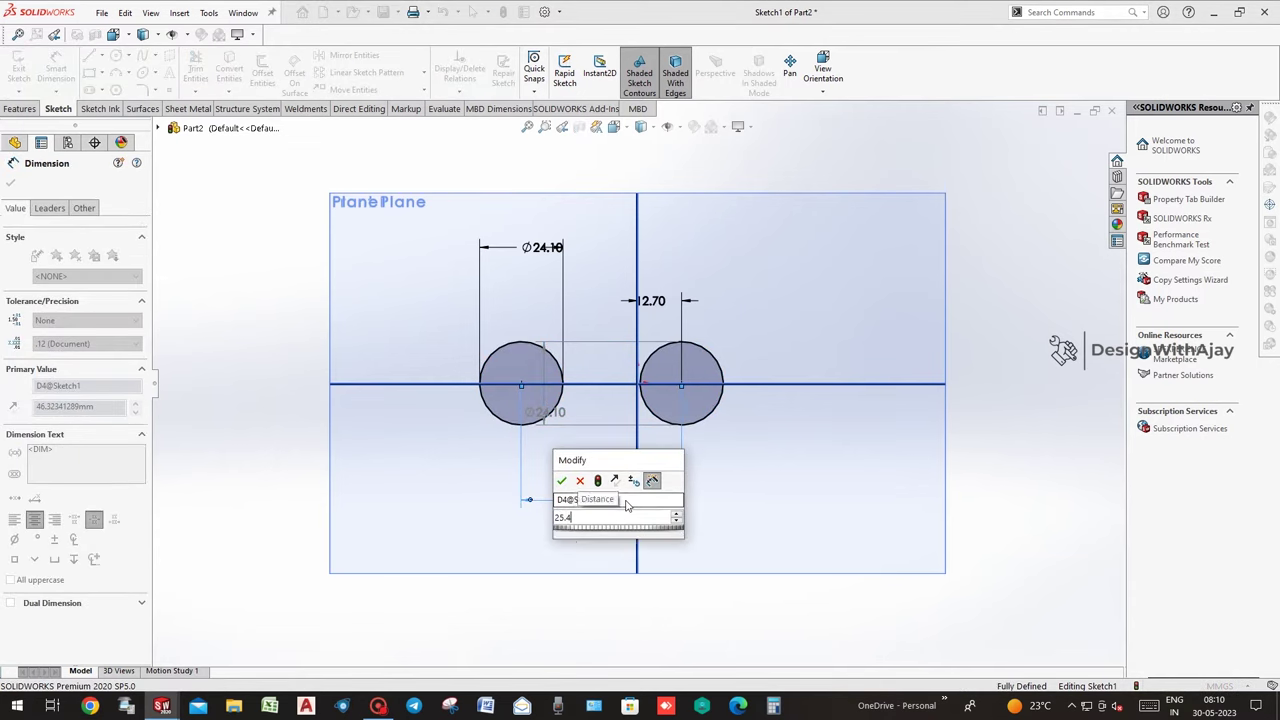
{"action": "key", "text": "Return"}
{"action": "key", "text": "Escape"}
{"action": "key", "text": "f"}
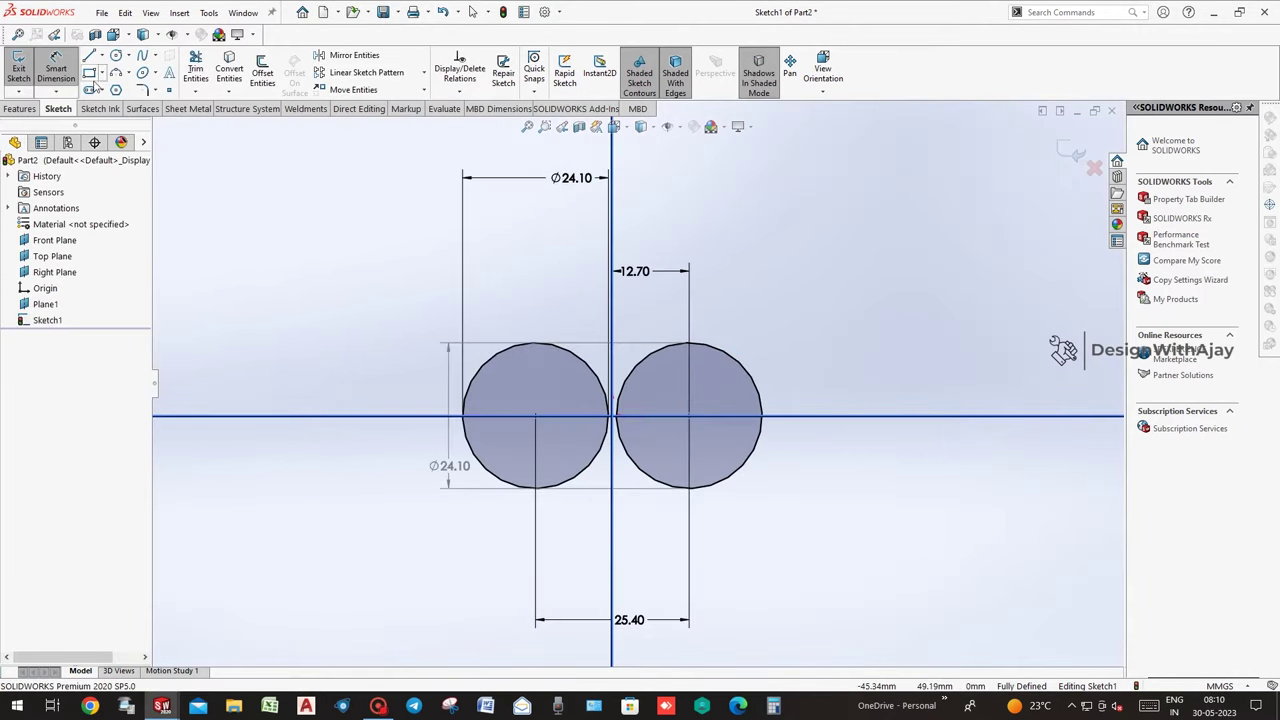
{"action": "left_click", "coordinate": [116, 72]}
{"action": "scroll", "coordinate": [528, 320], "scroll_direction": "down", "scroll_amount": 3}
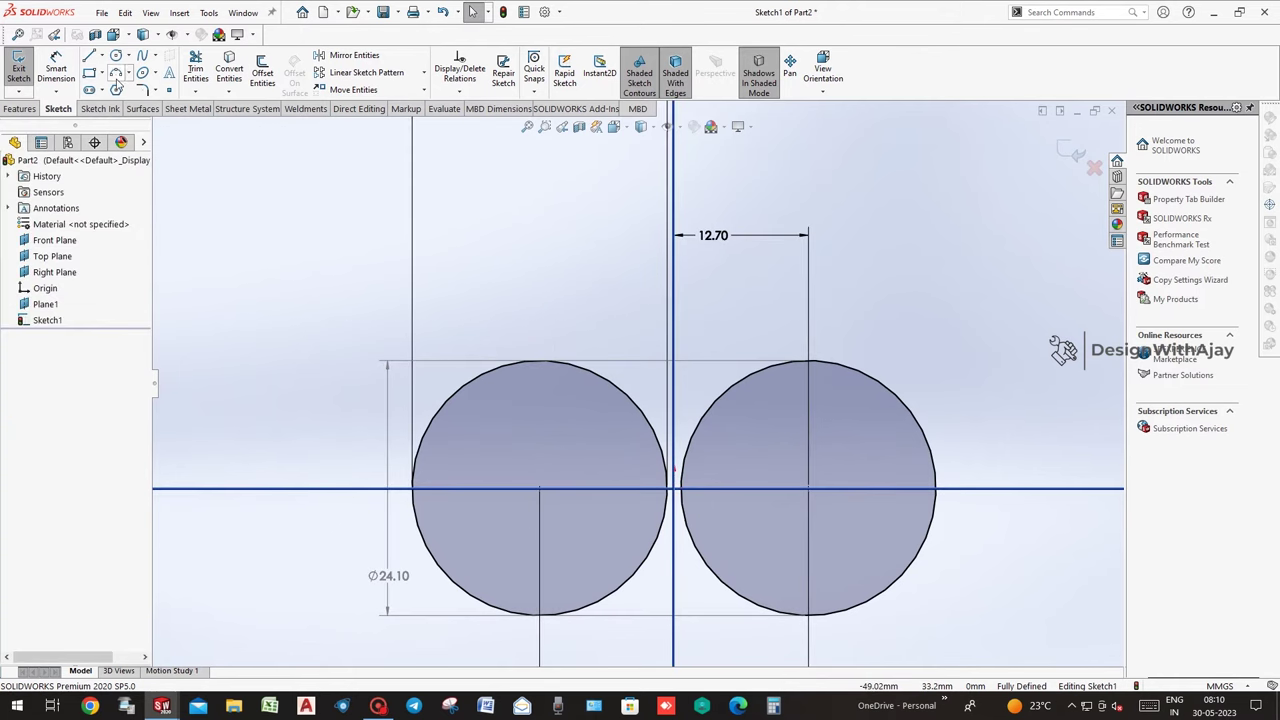
Draw a neck arc joining the two circles with its endpoints made horizontal.
{"action": "left_click", "coordinate": [609, 382]}
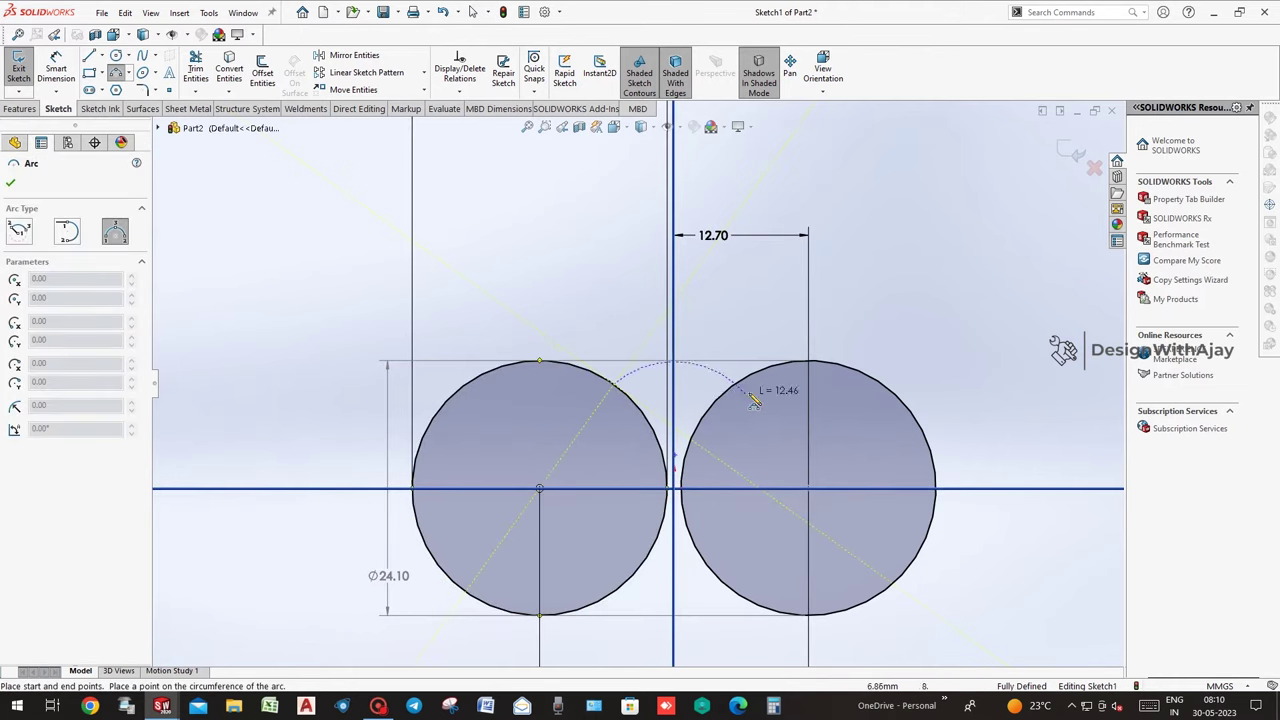
{"action": "left_click", "coordinate": [743, 378]}
{"action": "left_click", "coordinate": [665, 393]}
{"action": "key", "text": "Escape"}
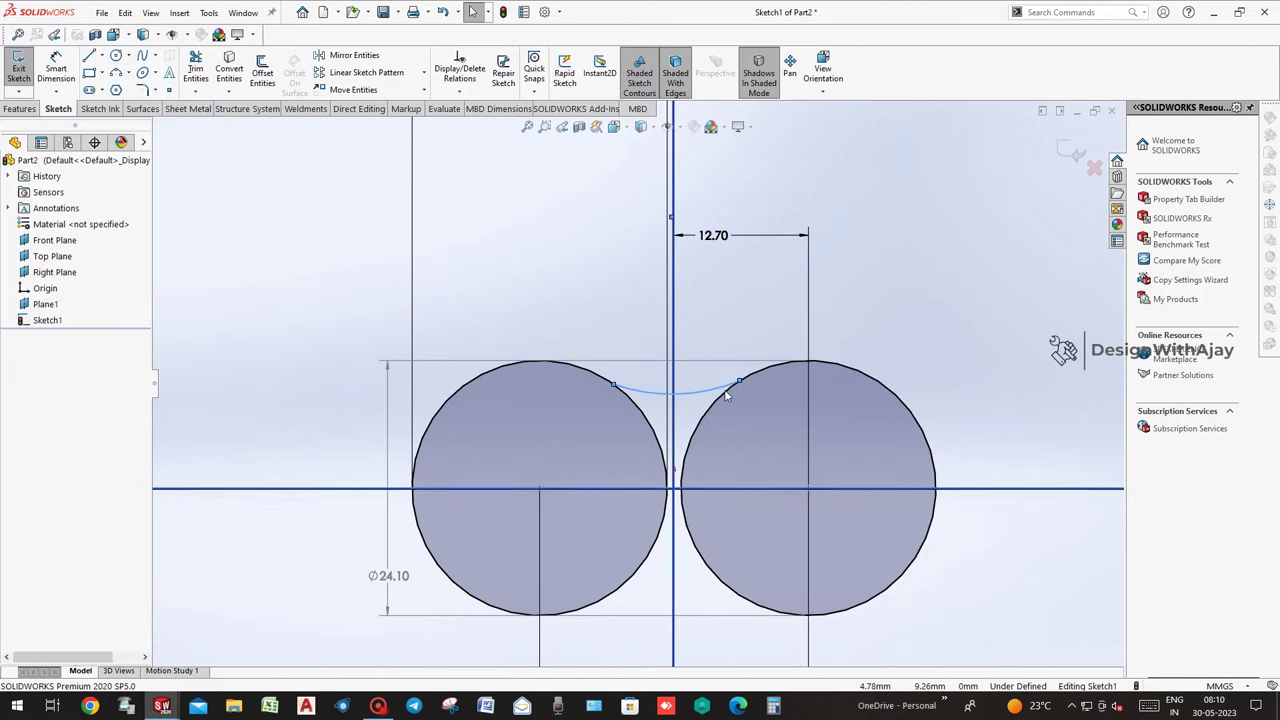
{"action": "left_click", "coordinate": [735, 384]}
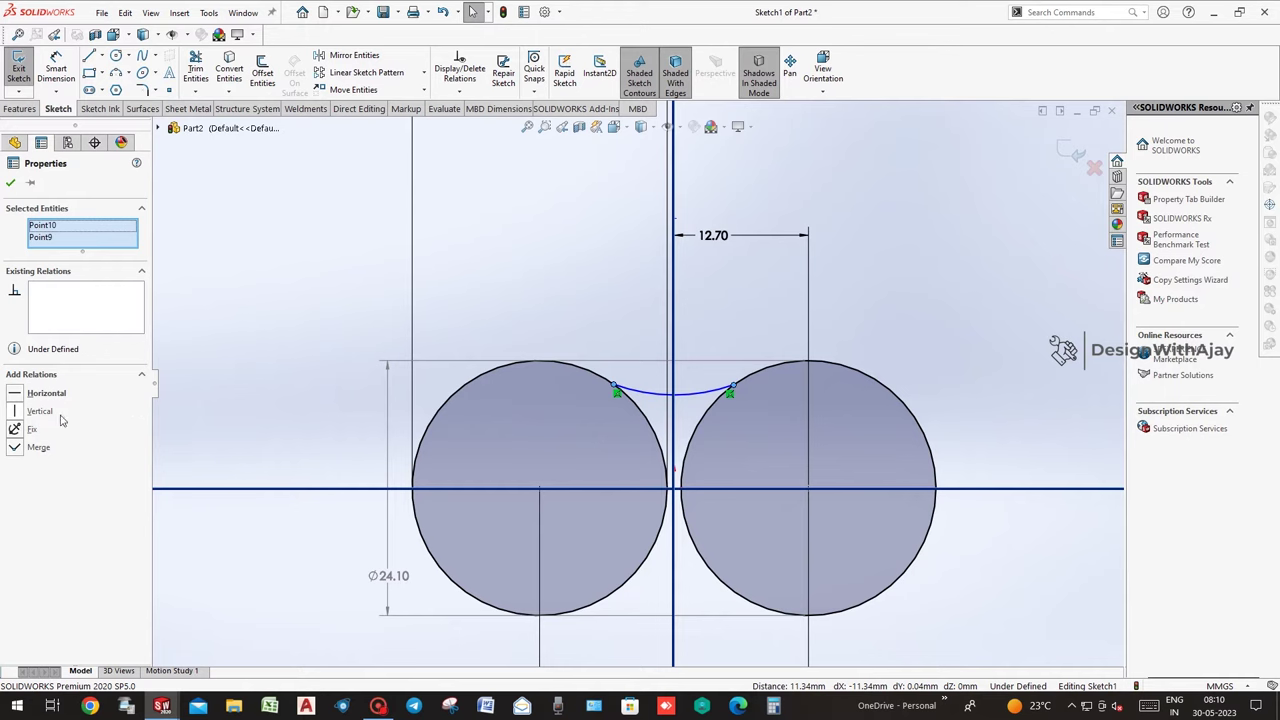
{"action": "left_click", "coordinate": [40, 393]}
{"action": "right_click_drag", "start_coordinate": [700, 486], "coordinate": [700, 420]}
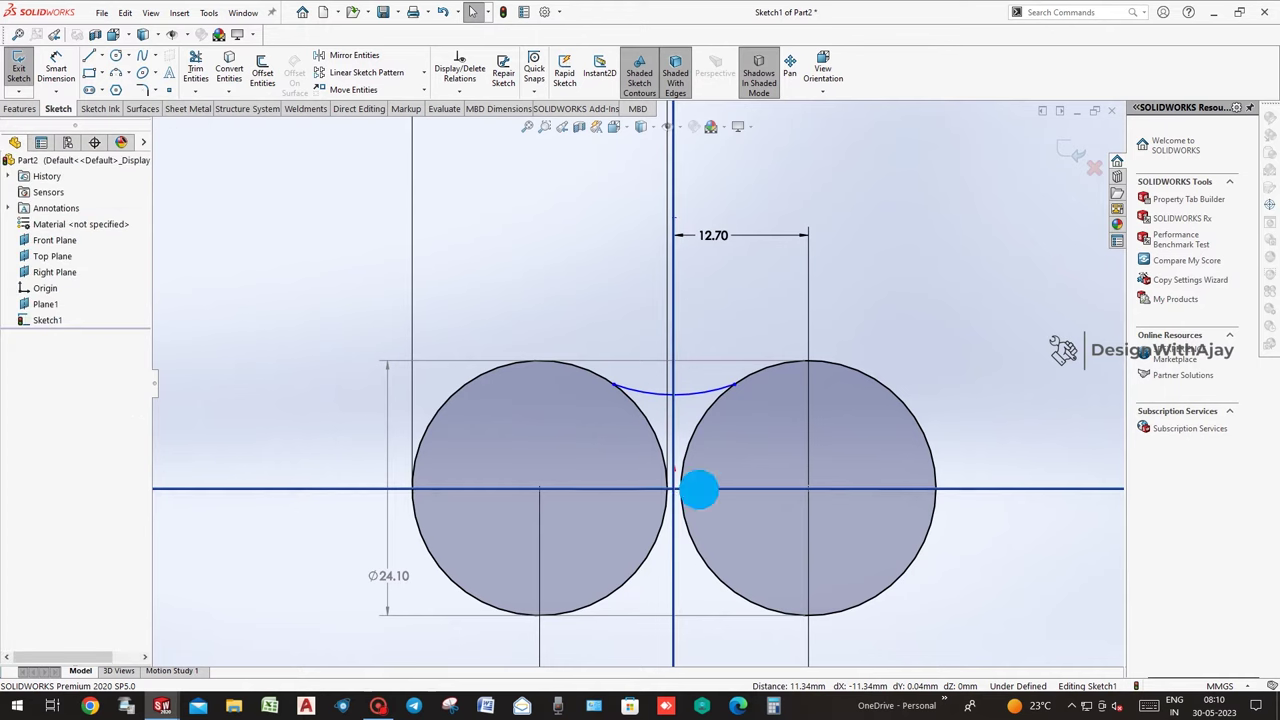
Dimension the arc to R12.50 with its centre 21.00 above the horizontal centreline.
{"action": "left_click", "coordinate": [700, 392]}
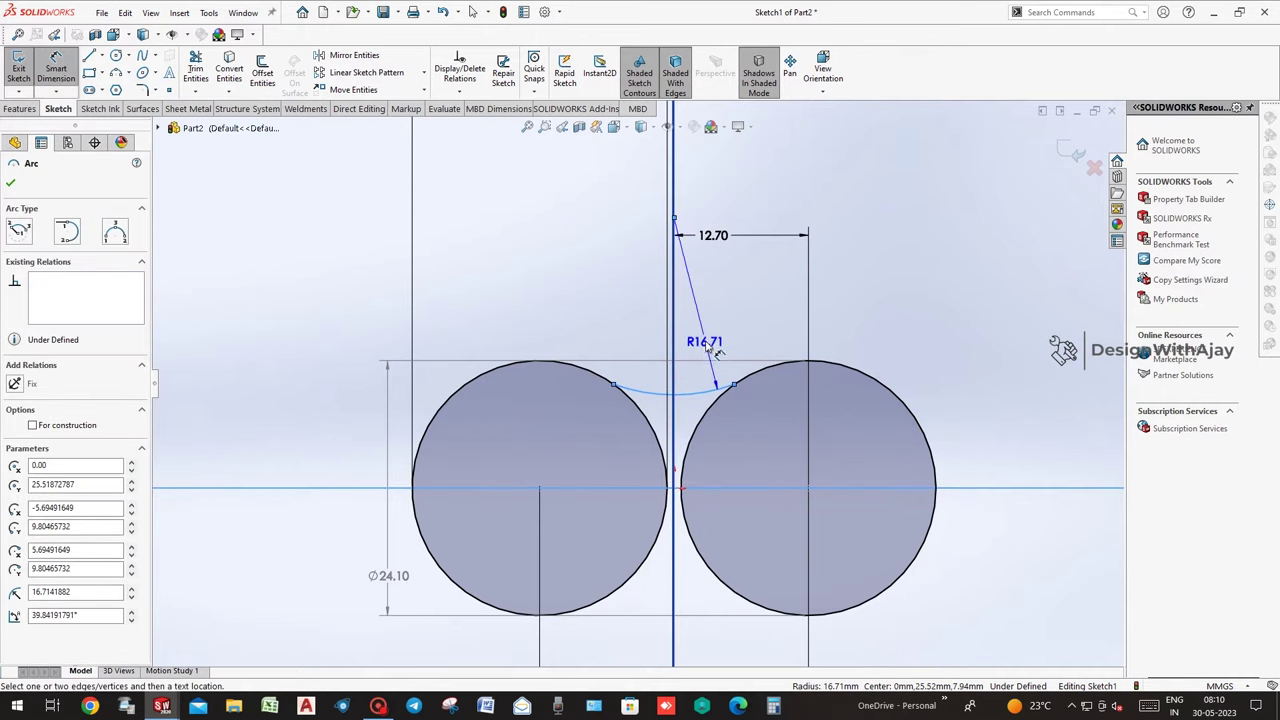
{"action": "left_click", "coordinate": [702, 340]}
{"action": "type", "text": "12.5"}
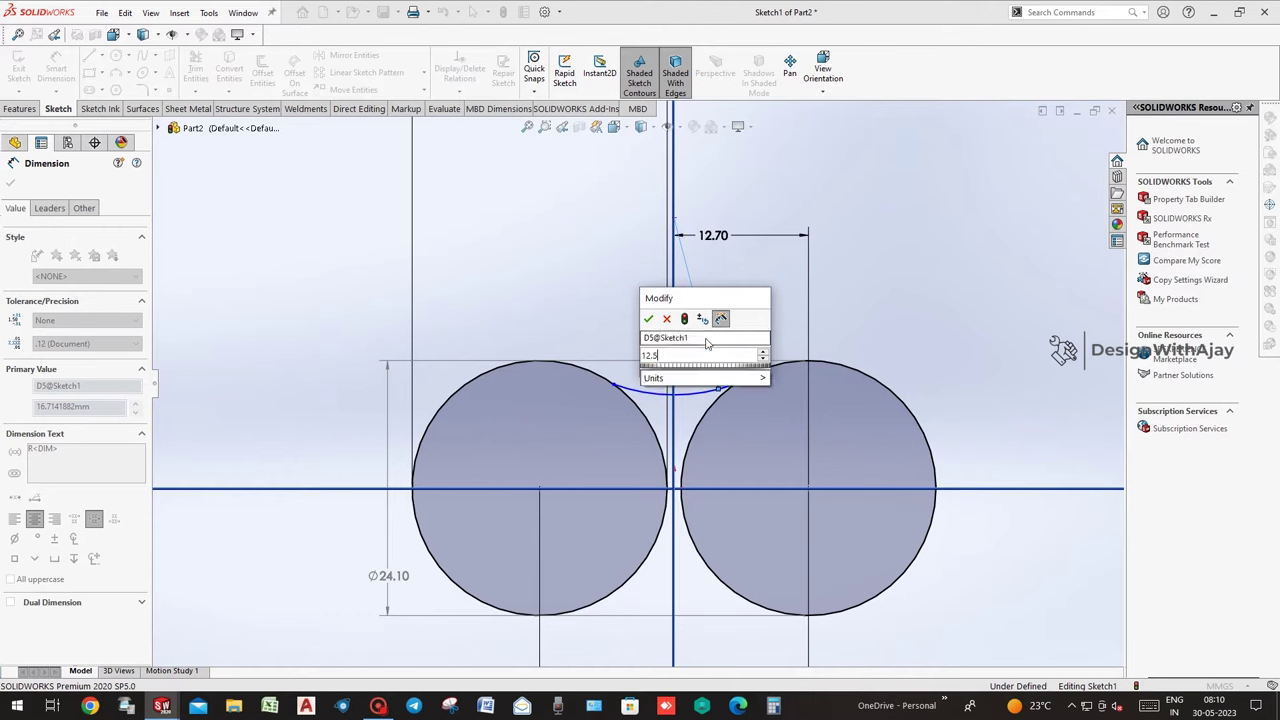
{"action": "key", "text": "Return"}
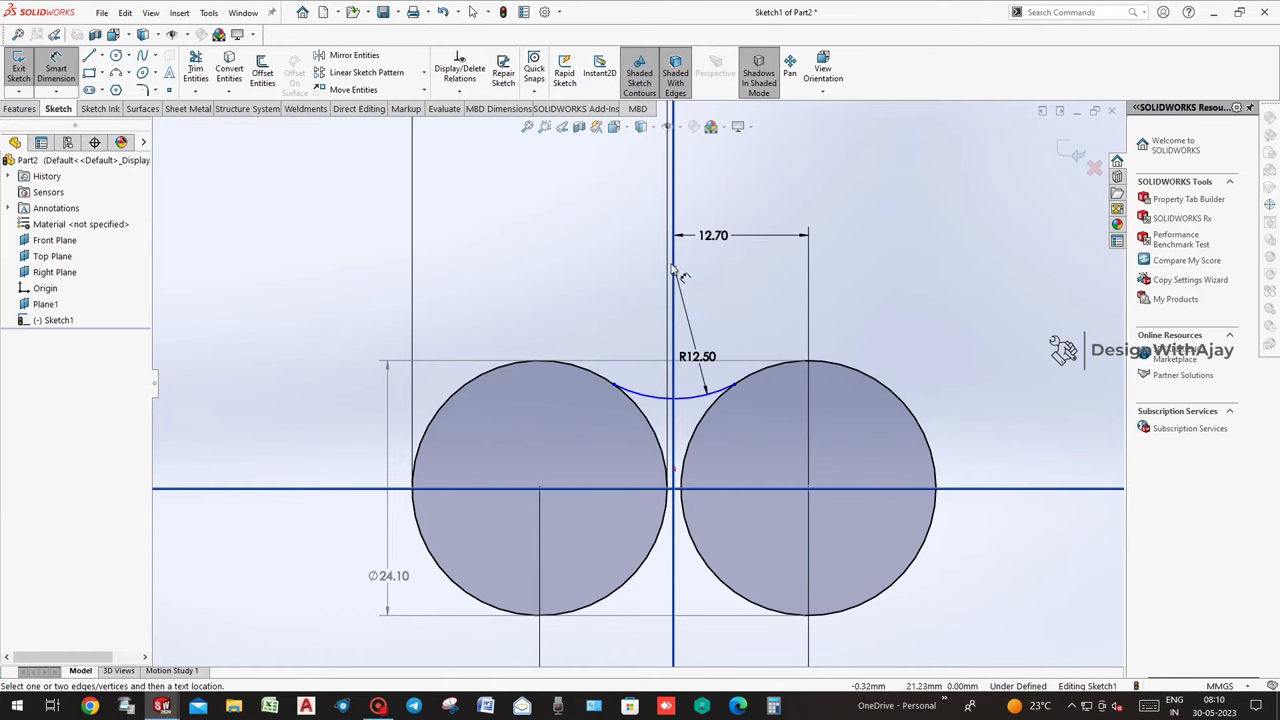
{"action": "left_click", "coordinate": [673, 267]}
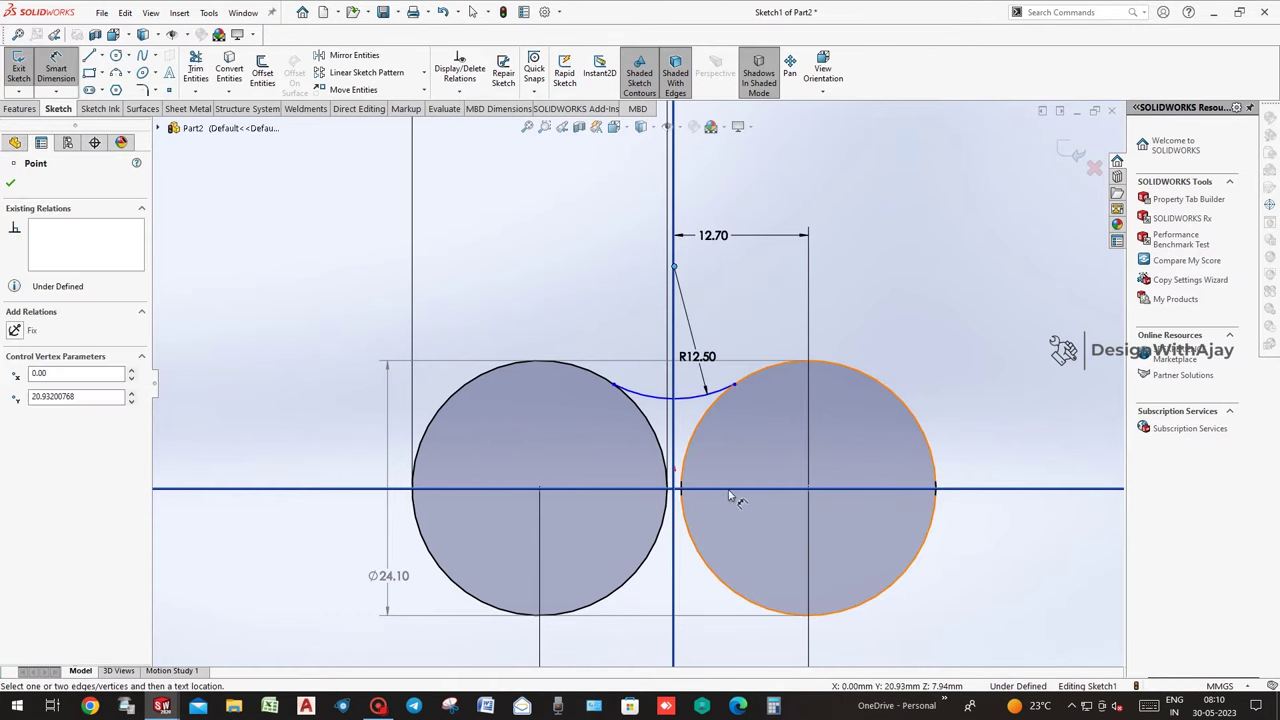
{"action": "left_click", "coordinate": [765, 487]}
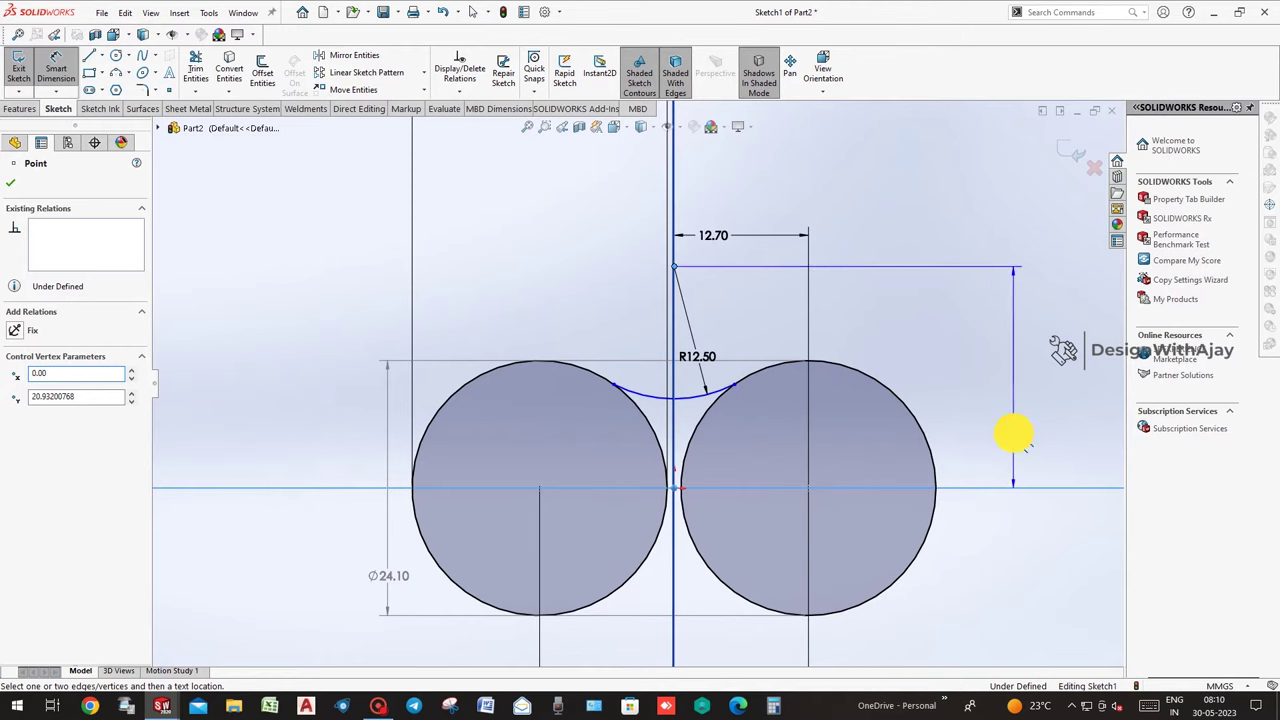
{"action": "left_click", "coordinate": [1014, 429]}
{"action": "type", "text": "20"}
{"action": "key", "text": "Return"}
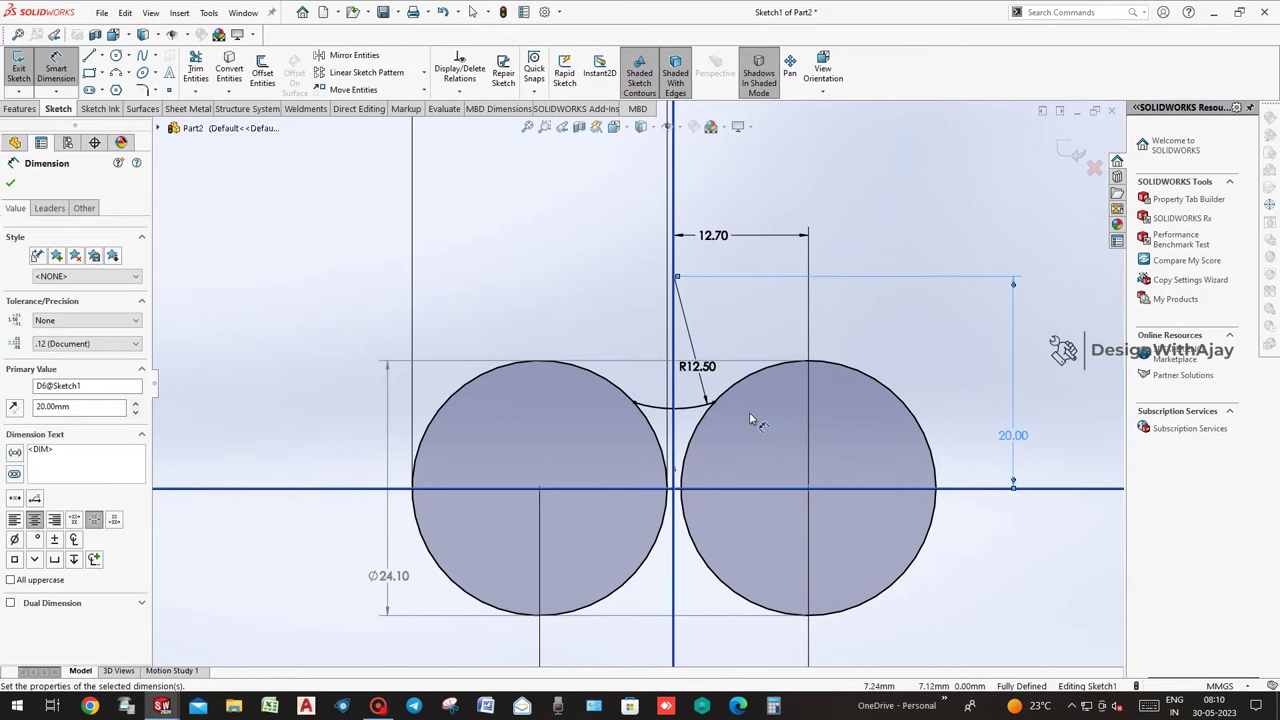
{"action": "double_click", "coordinate": [1016, 437]}
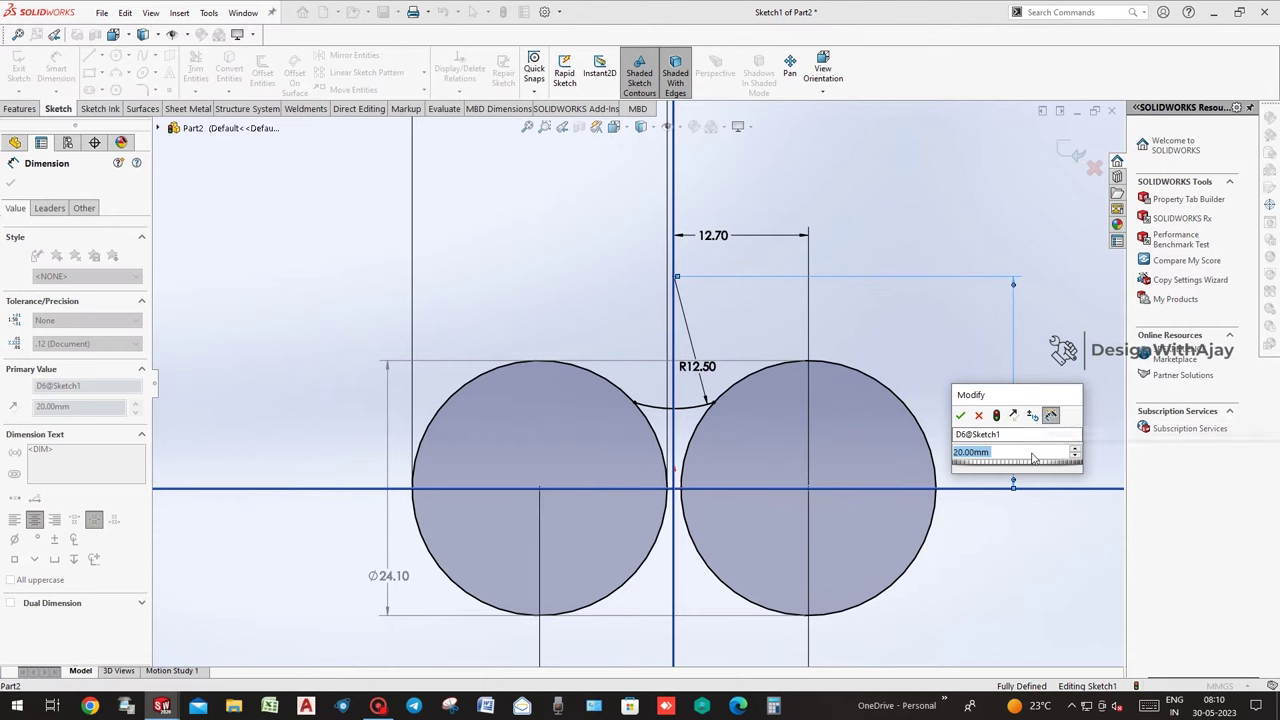
{"action": "type", "text": "21"}
{"action": "key", "text": "Return"}
{"action": "left_click", "coordinate": [965, 400]}
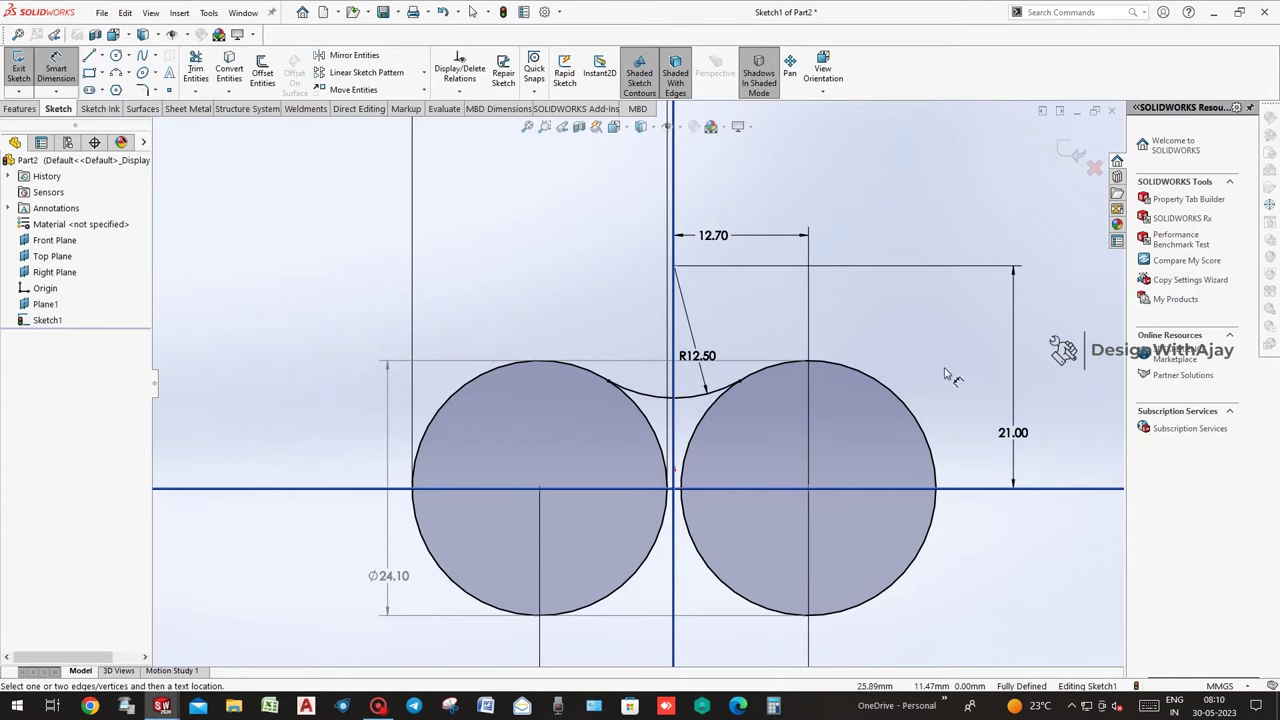
Draw a horizontal centreline between the two circle centres.
{"action": "left_click", "coordinate": [100, 57]}
{"action": "left_click", "coordinate": [120, 83]}
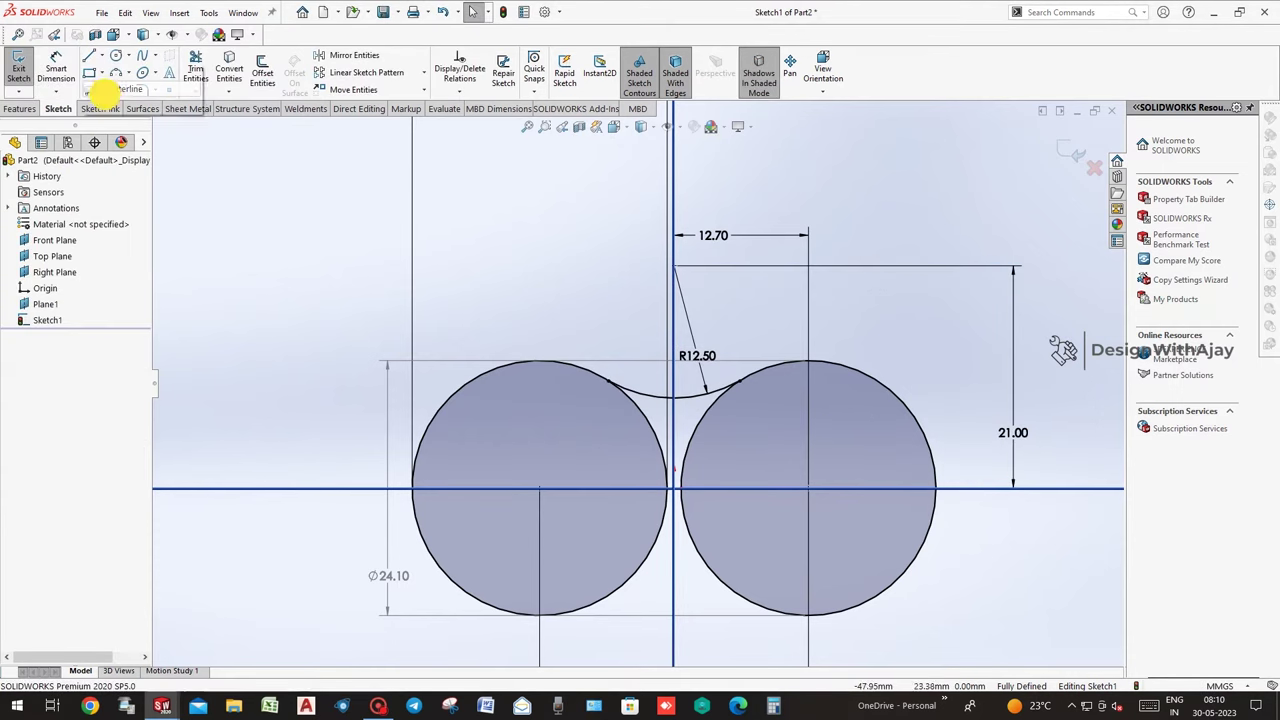
{"action": "left_click", "coordinate": [540, 490]}
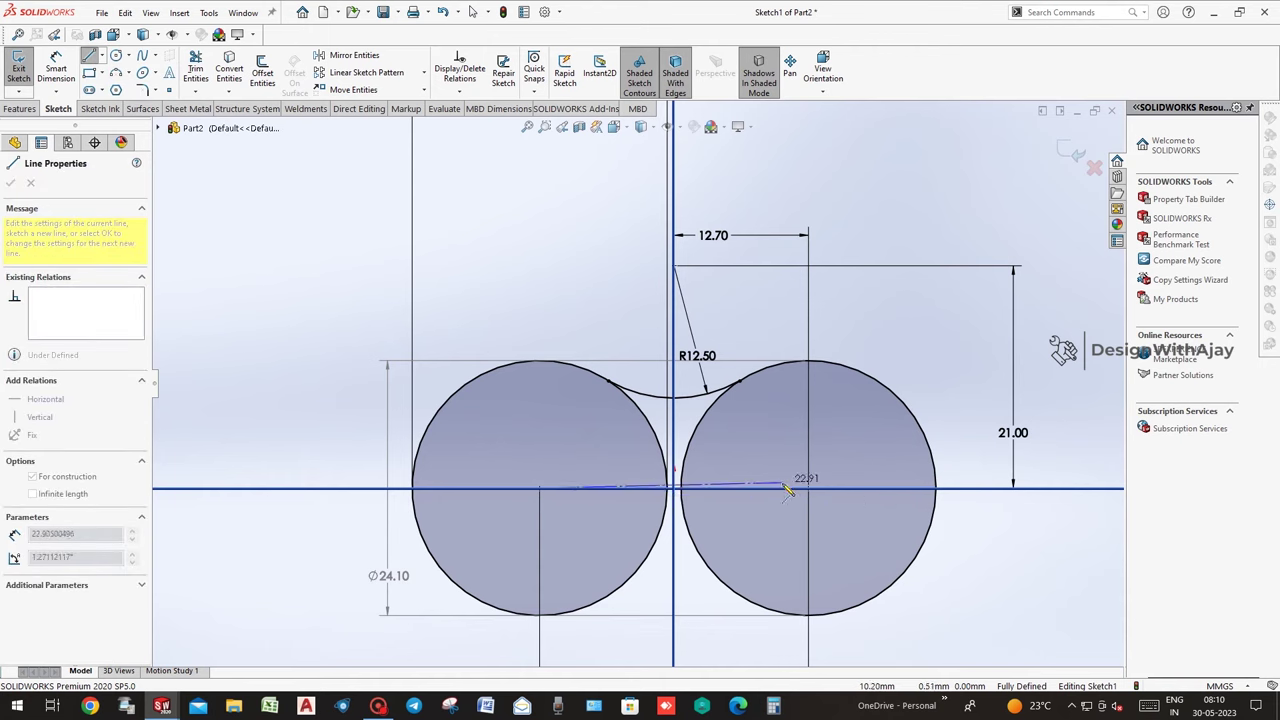
{"action": "left_click", "coordinate": [808, 488]}
{"action": "key", "text": "Escape"}
Mirror the R12.50 arc about the centreline to create the lower neck arc.
{"action": "left_click", "coordinate": [674, 397]}
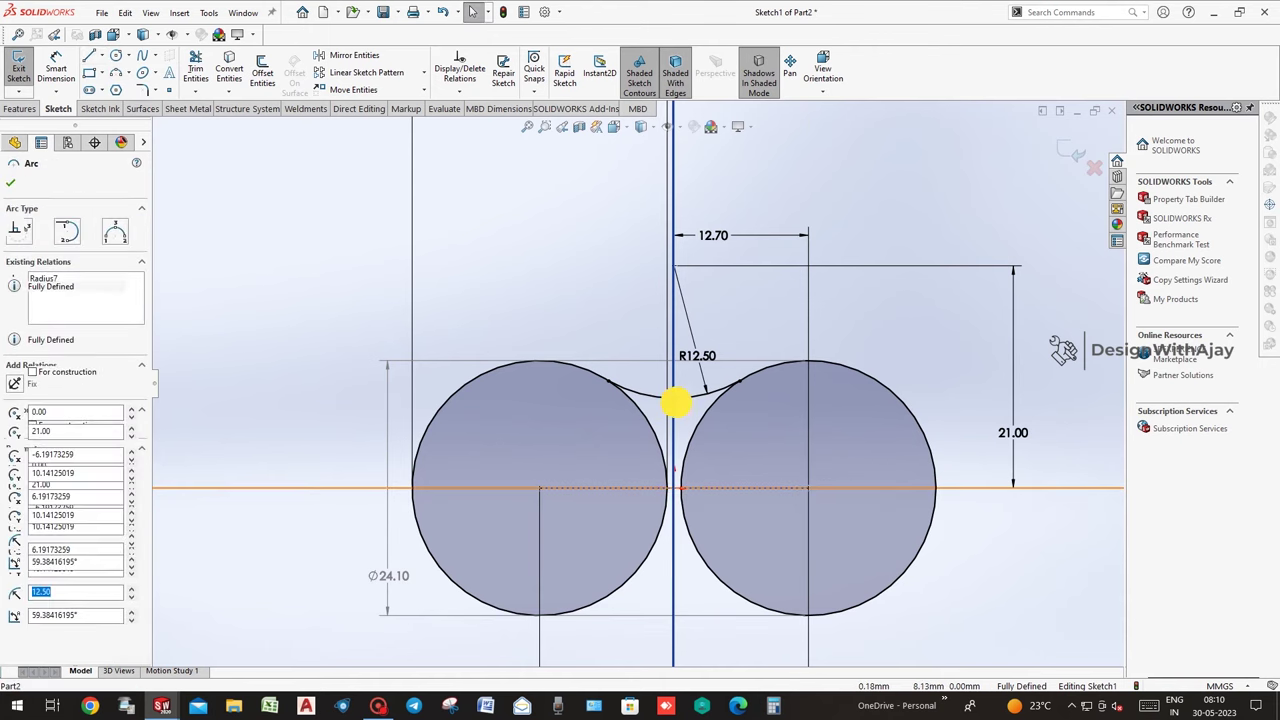
{"action": "left_click", "coordinate": [350, 52]}
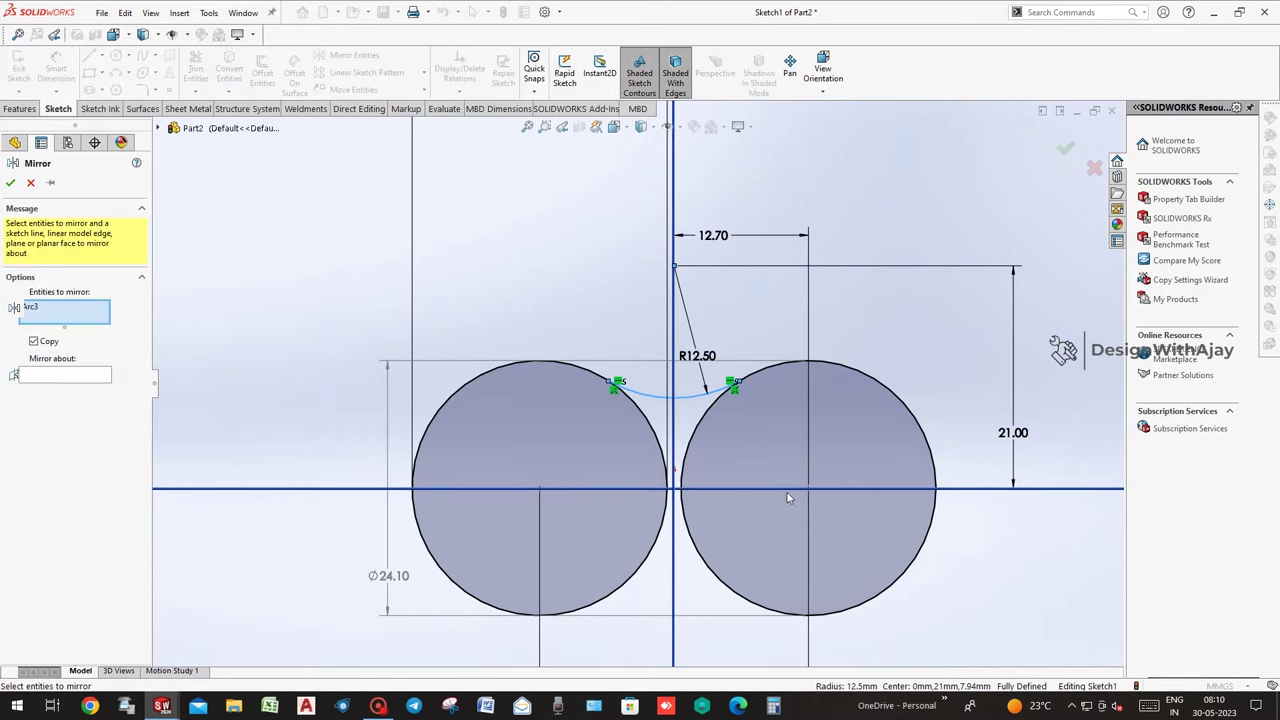
{"action": "left_click", "coordinate": [100, 385]}
{"action": "left_click", "coordinate": [675, 484]}
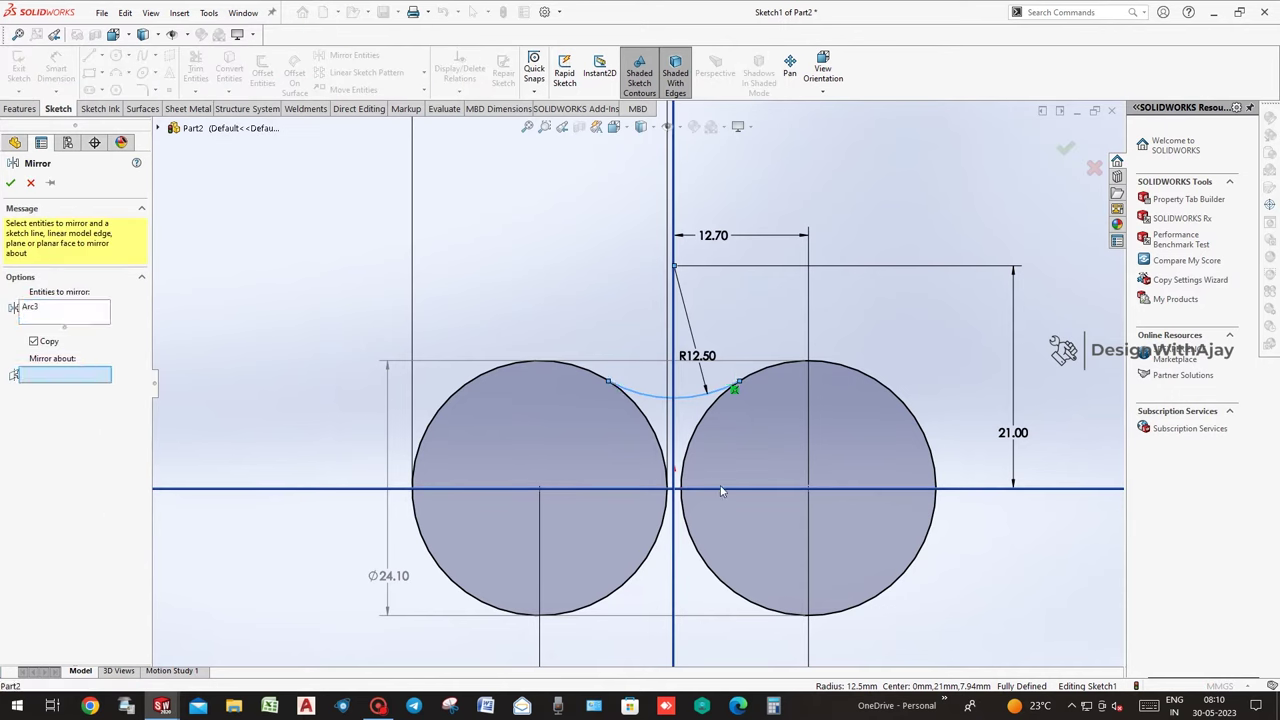
{"action": "left_click", "coordinate": [15, 183]}
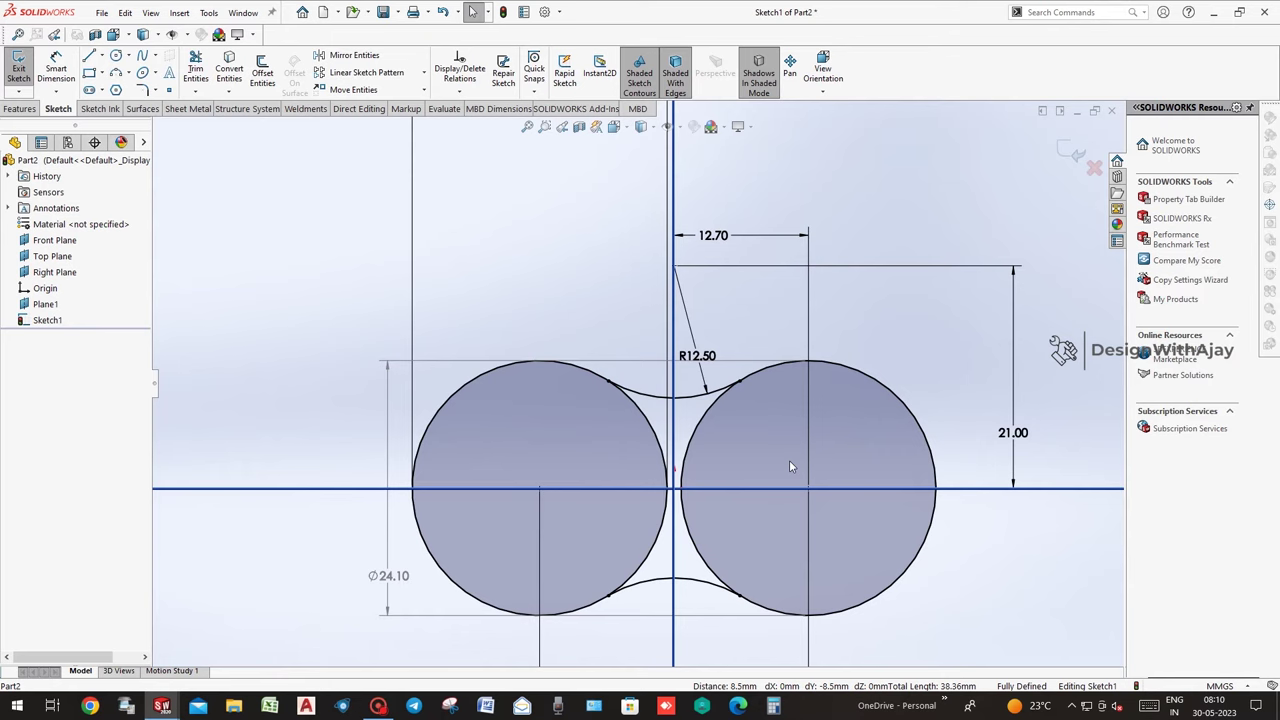
{"action": "left_click", "coordinate": [789, 460]}
{"action": "key", "text": "z"}
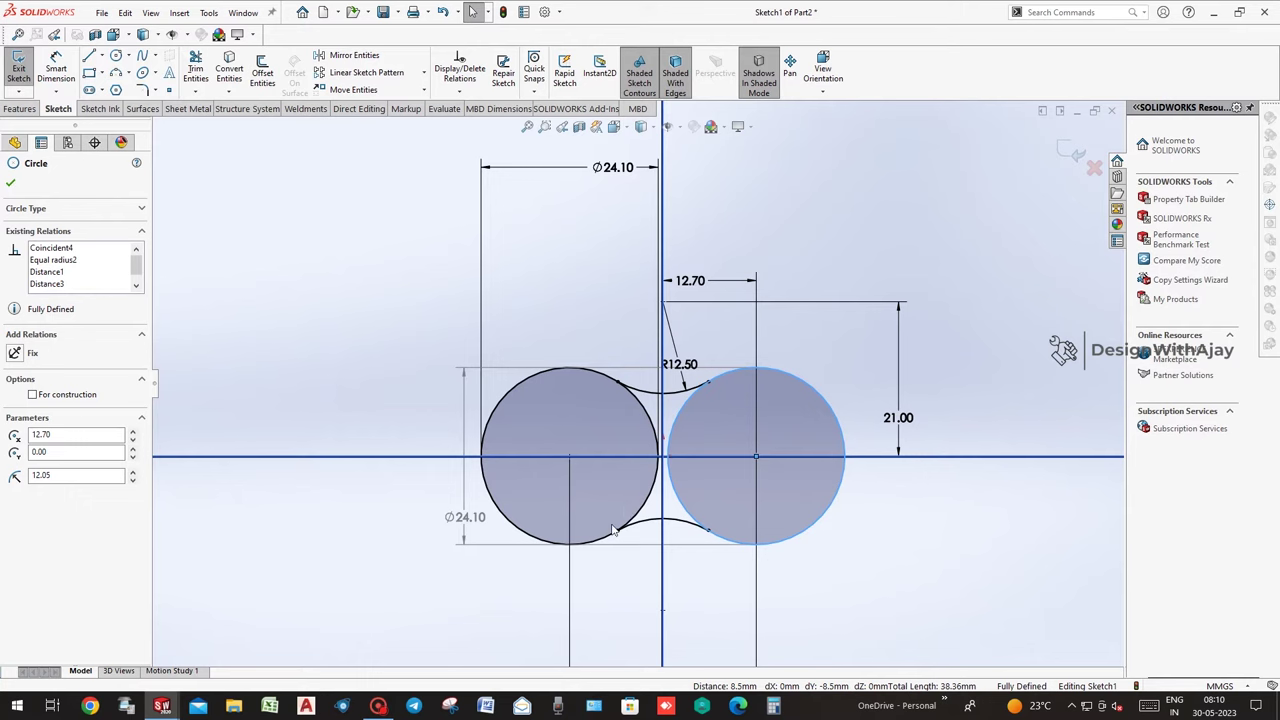
Draw two small circles at the large circles' centres and make them equal.
{"action": "key", "text": "Return"}
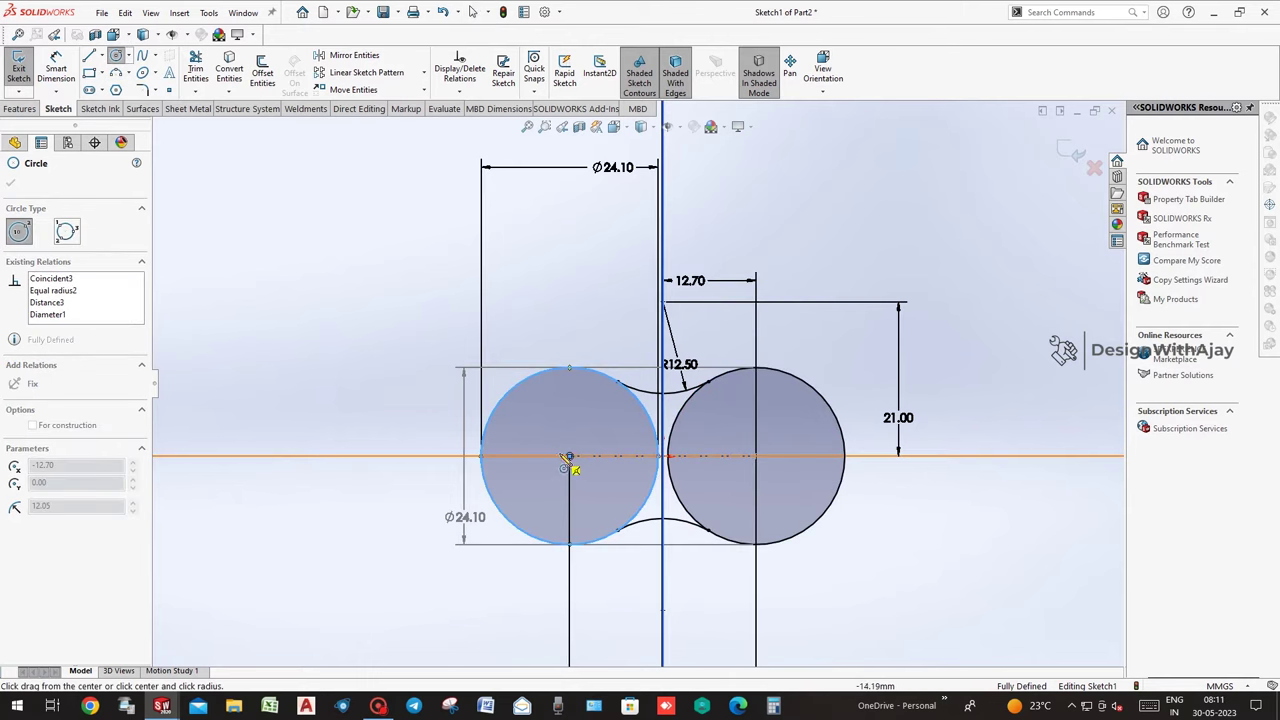
{"action": "left_click", "coordinate": [569, 457]}
{"action": "left_click", "coordinate": [588, 490]}
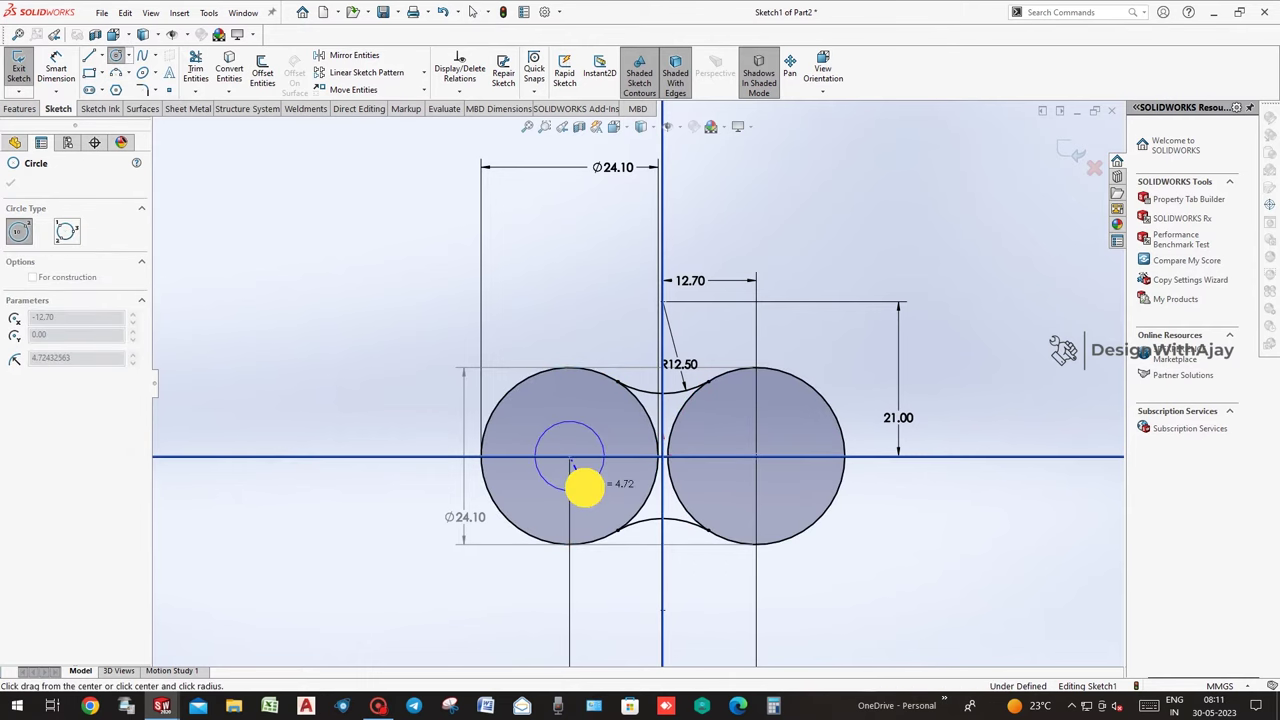
{"action": "left_click", "coordinate": [763, 475]}
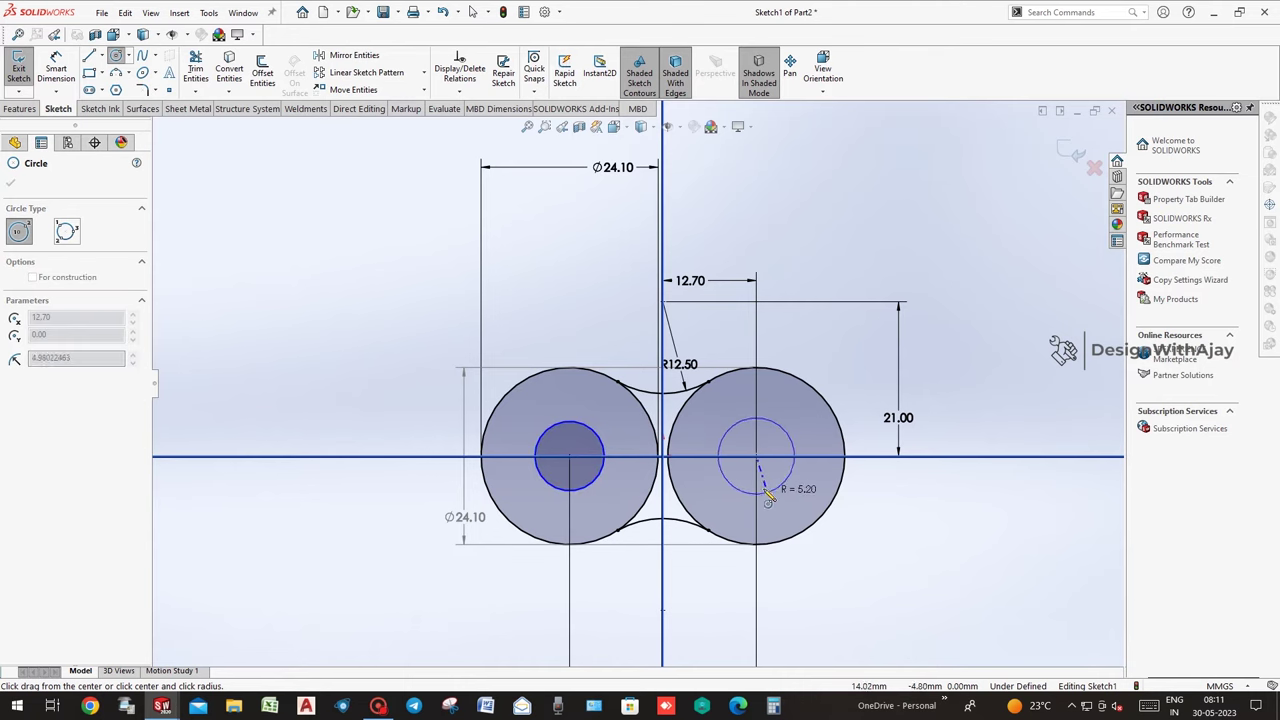
{"action": "left_click", "coordinate": [777, 485]}
{"action": "key", "text": "Escape"}
{"action": "left_click", "coordinate": [734, 438]}
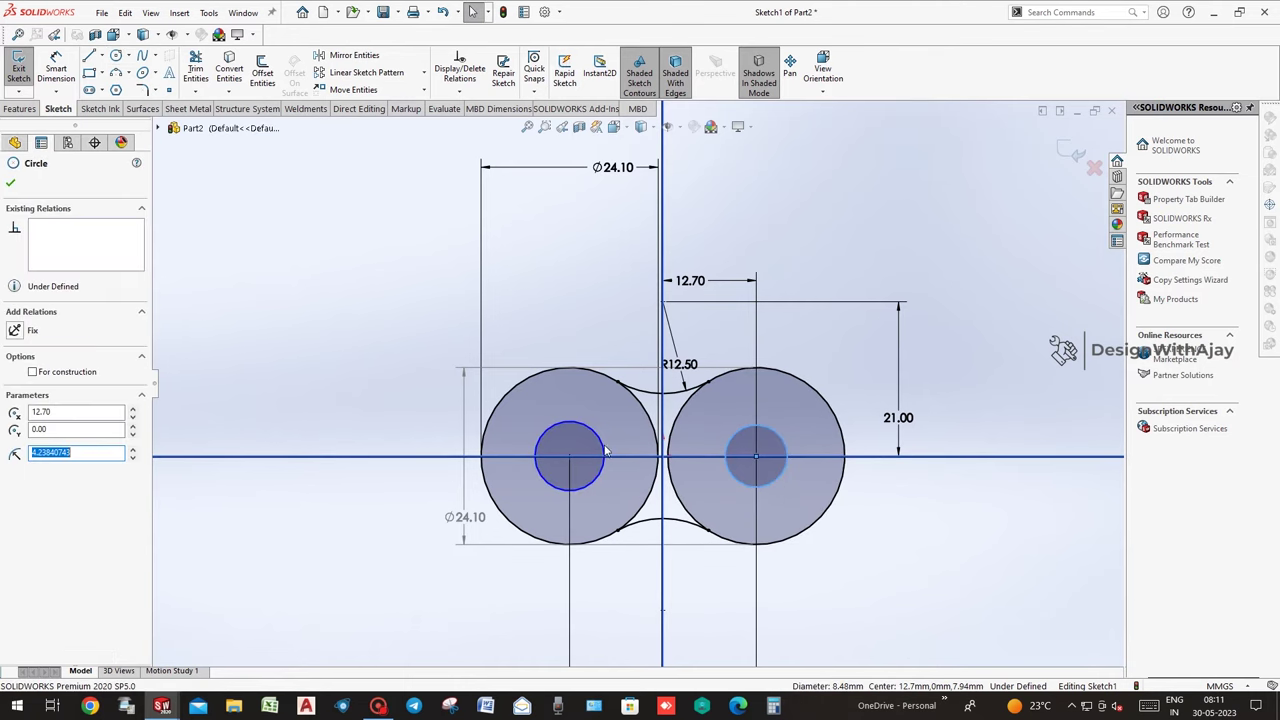
{"action": "left_click", "coordinate": [598, 442], "text": "ctrl"}
{"action": "left_click", "coordinate": [36, 447]}
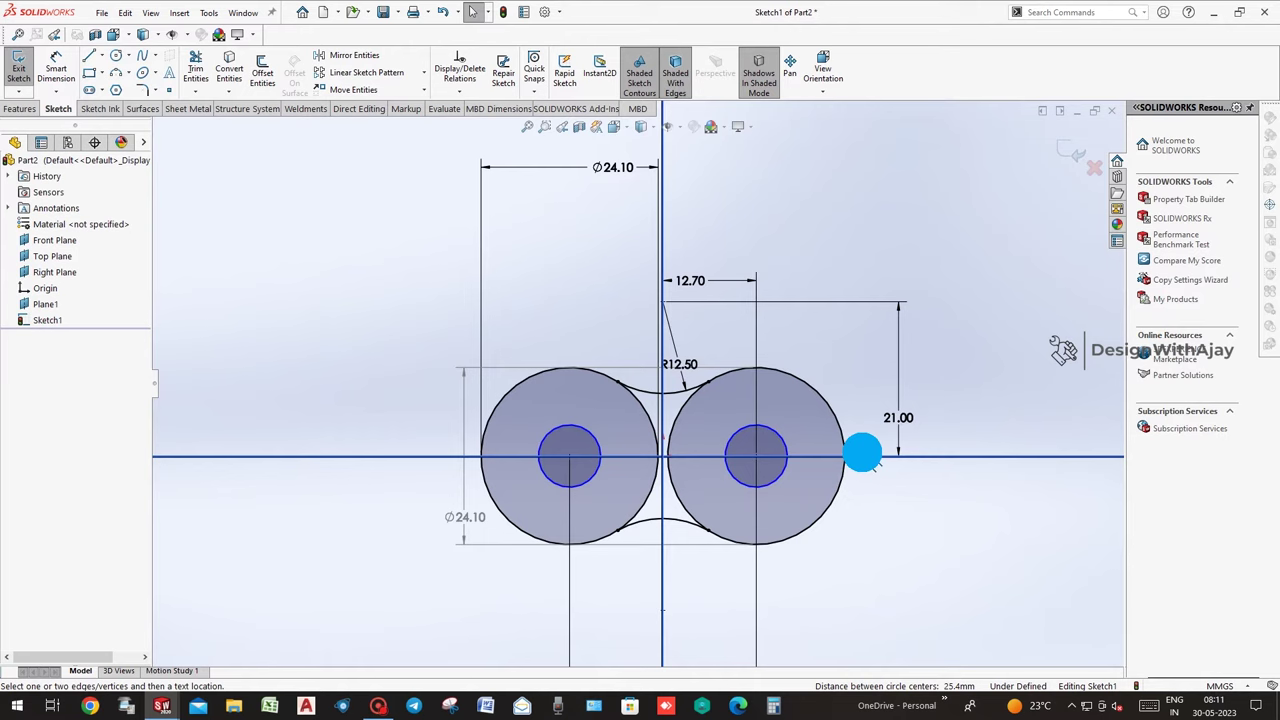
Dimension the right small circle to 8.00 mm diameter.
{"action": "right_click_drag", "start_coordinate": [860, 449], "coordinate": [860, 400]}
{"action": "left_click", "coordinate": [777, 437]}
{"action": "left_click", "coordinate": [986, 563]}
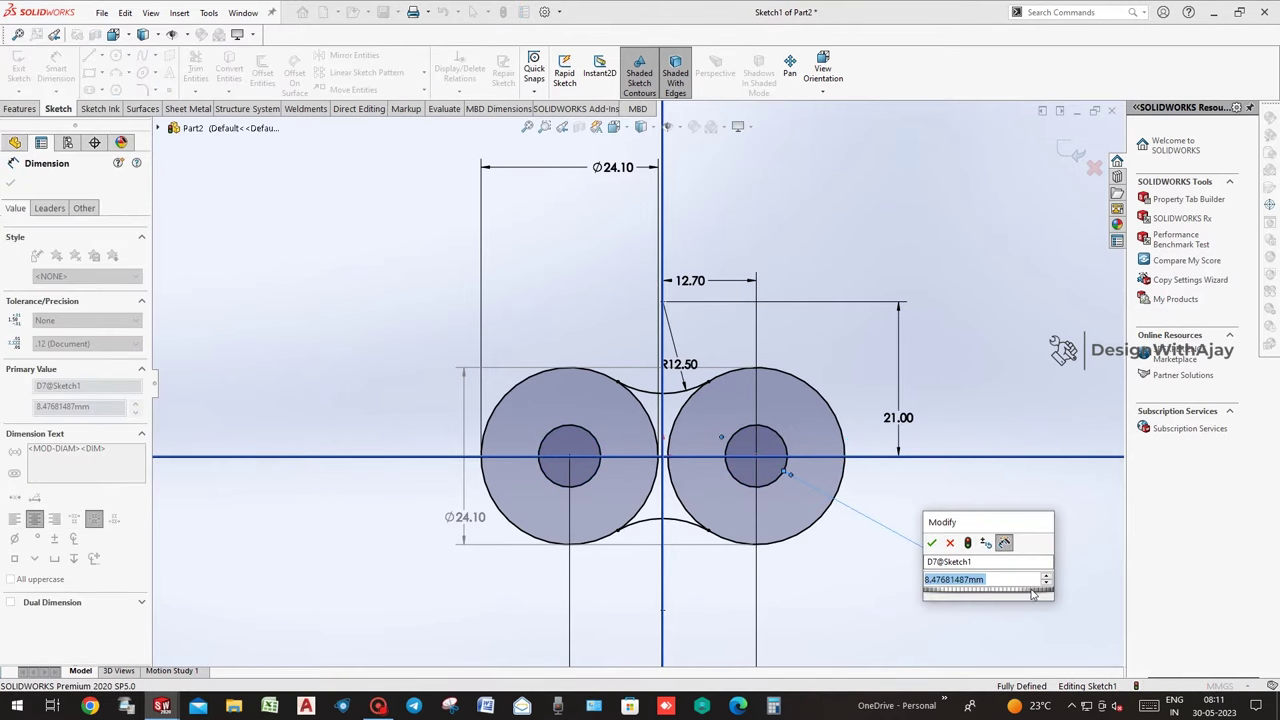
{"action": "type", "text": "7"}
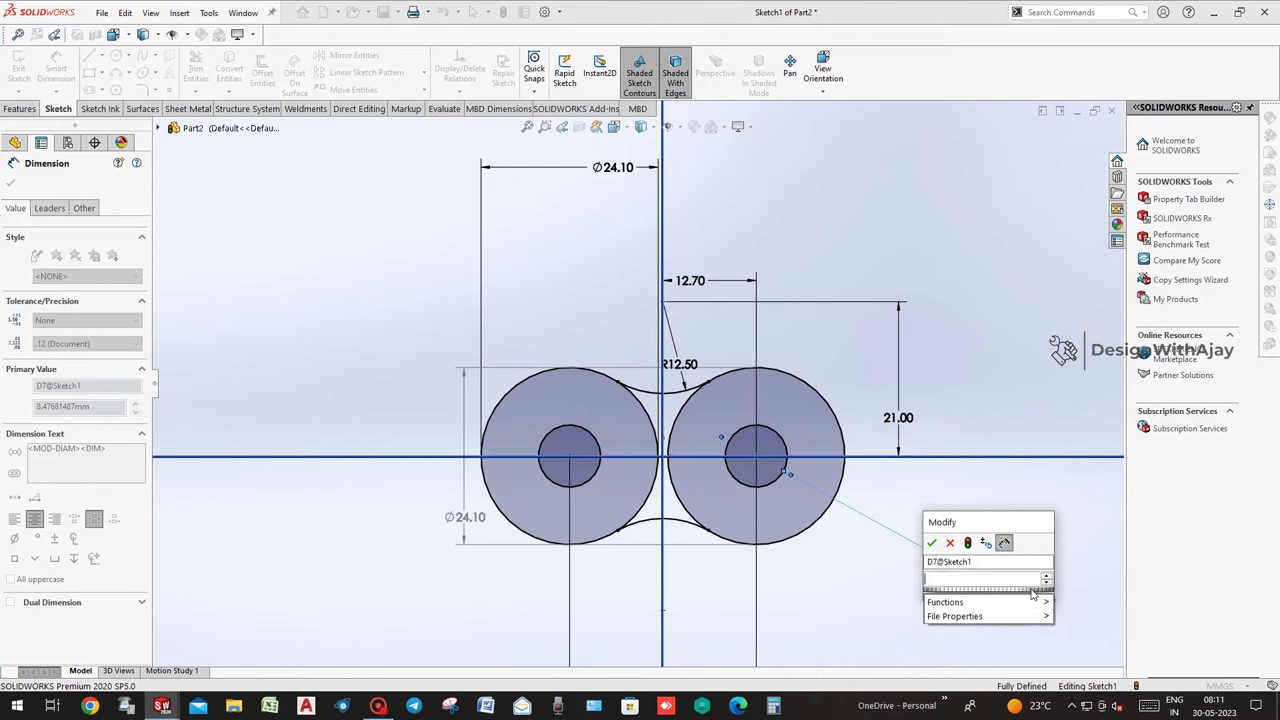
{"action": "key", "text": "Return"}
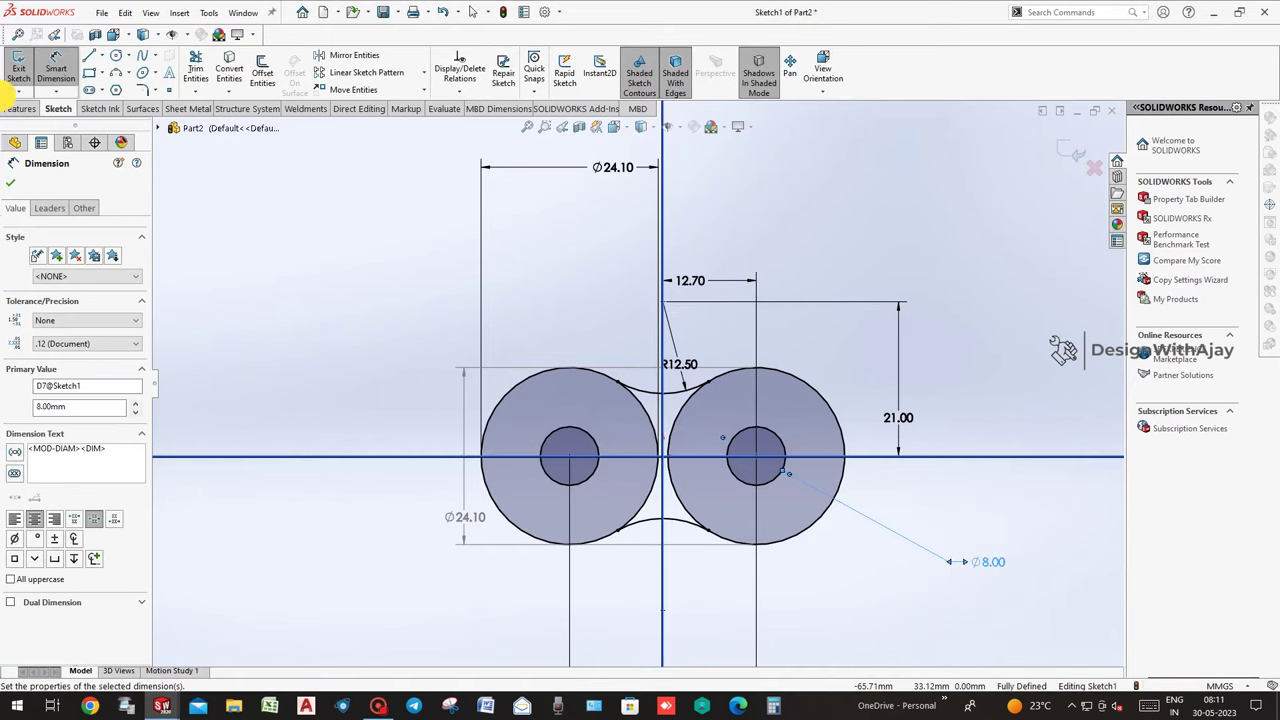
Extrude the circle and neck regions 4.00 mm into a solid link plate.
{"action": "left_click", "coordinate": [20, 108]}
{"action": "left_click", "coordinate": [25, 72]}
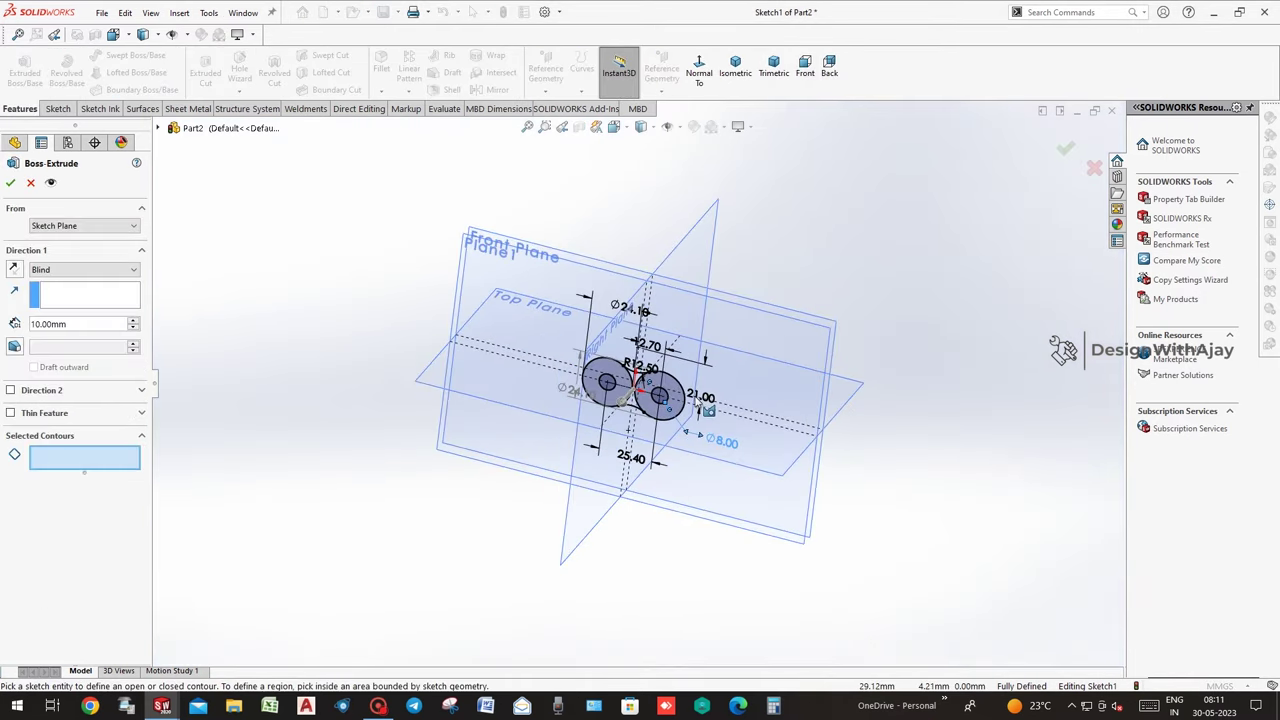
{"action": "scroll", "coordinate": [707, 408], "scroll_direction": "down", "scroll_amount": 3}
{"action": "scroll", "coordinate": [648, 382], "scroll_direction": "down", "scroll_amount": 3}
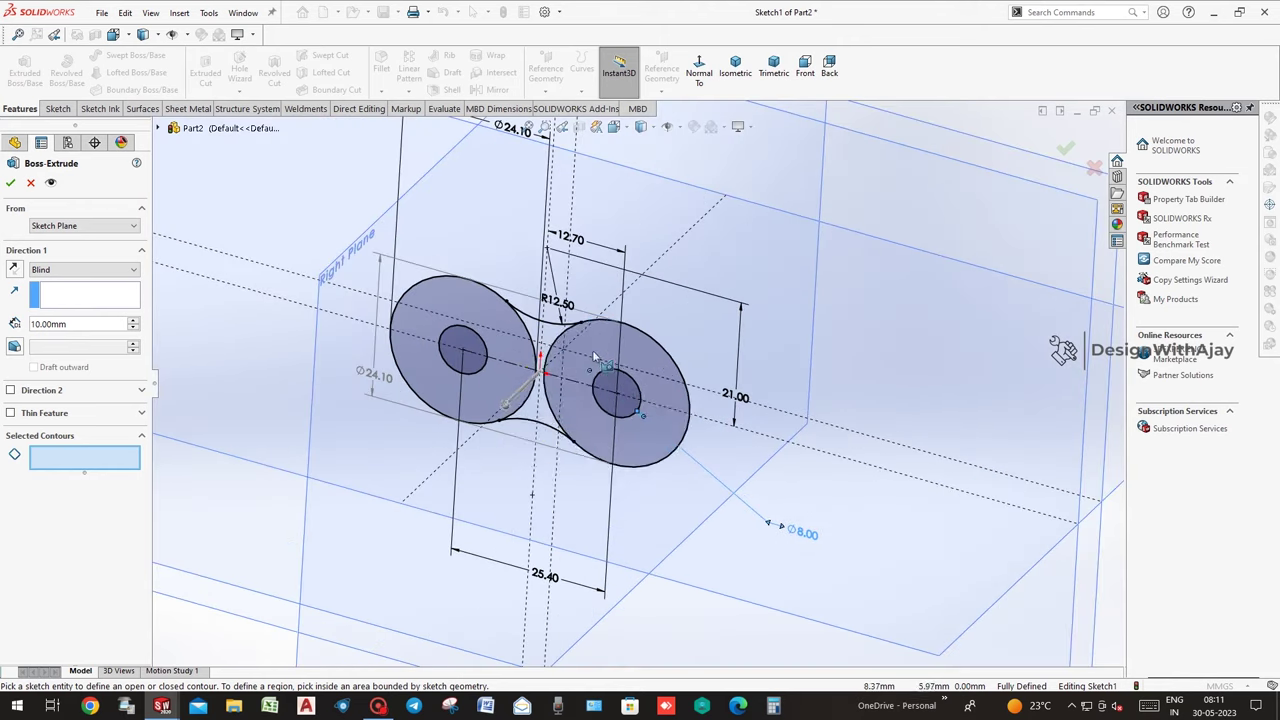
{"action": "left_click", "coordinate": [560, 338]}
{"action": "scroll", "coordinate": [560, 338], "scroll_direction": "down", "scroll_amount": 2}
{"action": "left_click", "coordinate": [558, 337]}
{"action": "left_click", "coordinate": [447, 322]}
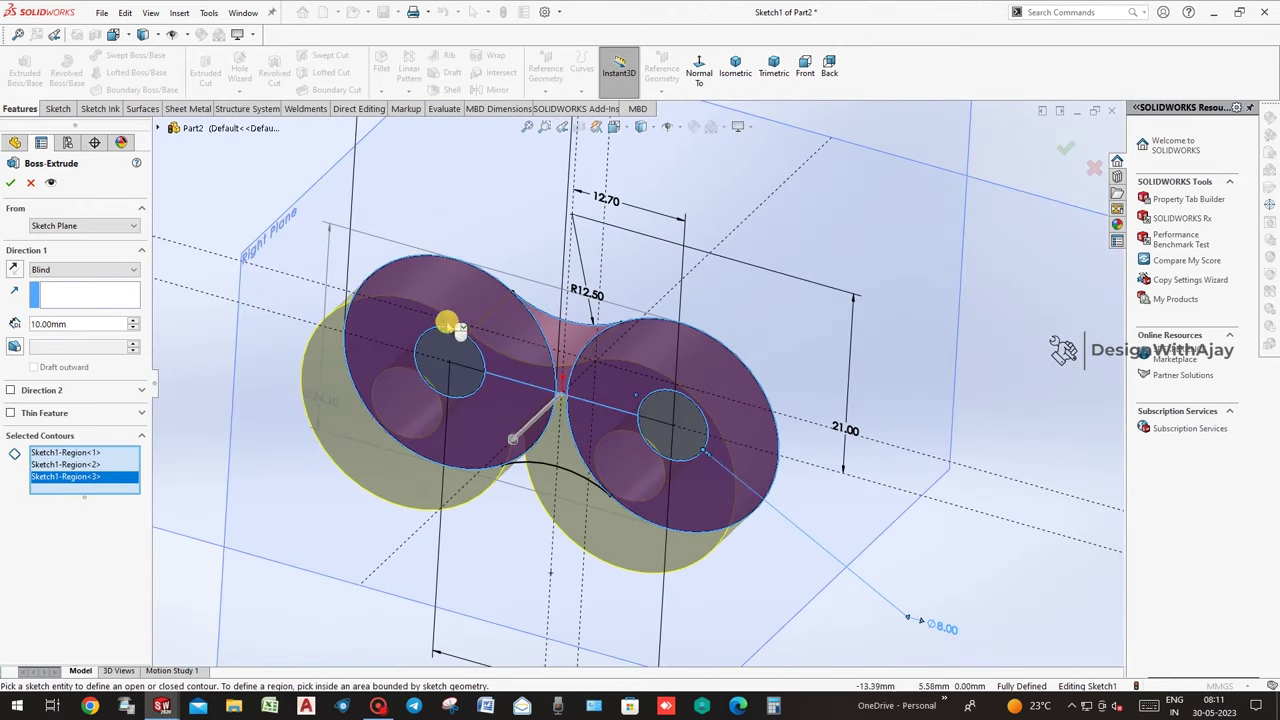
{"action": "middle_click_drag", "start_coordinate": [537, 447], "coordinate": [143, 345]}
{"action": "type", "text": "4"}
{"action": "key", "text": "Return"}
{"action": "middle_click_drag", "start_coordinate": [884, 398], "coordinate": [1033, 225]}
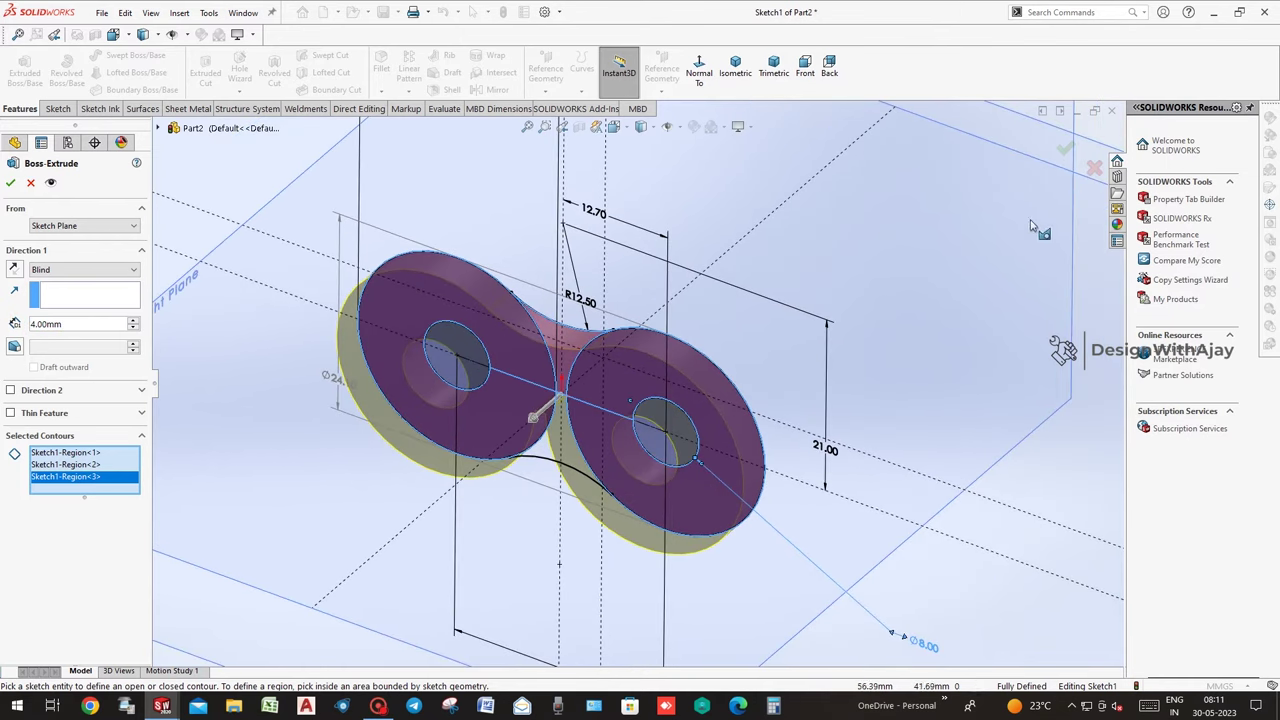
{"action": "left_click", "coordinate": [1066, 150]}
Edit Boss-Extrude1 to add the left disc and lower neck regions and drop the extra contour.
{"action": "middle_click_drag", "start_coordinate": [760, 273], "coordinate": [706, 281]}
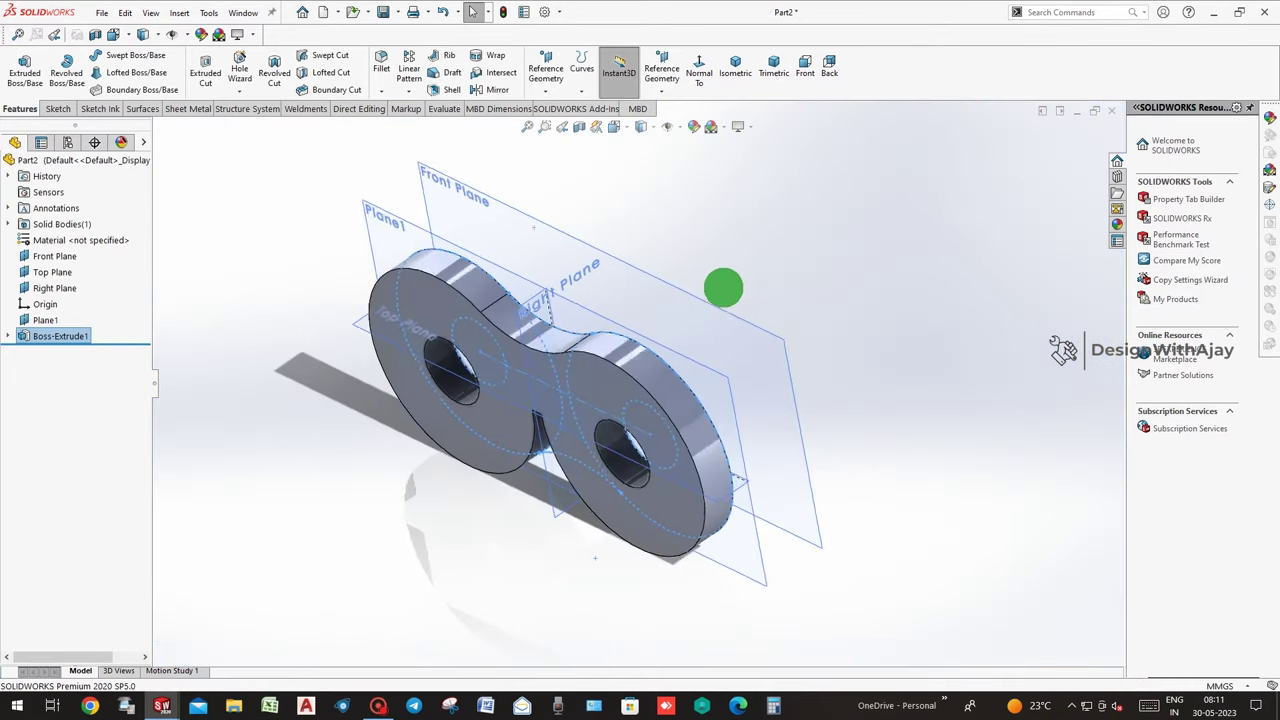
{"action": "right_click", "coordinate": [71, 345]}
{"action": "left_click", "coordinate": [90, 302]}
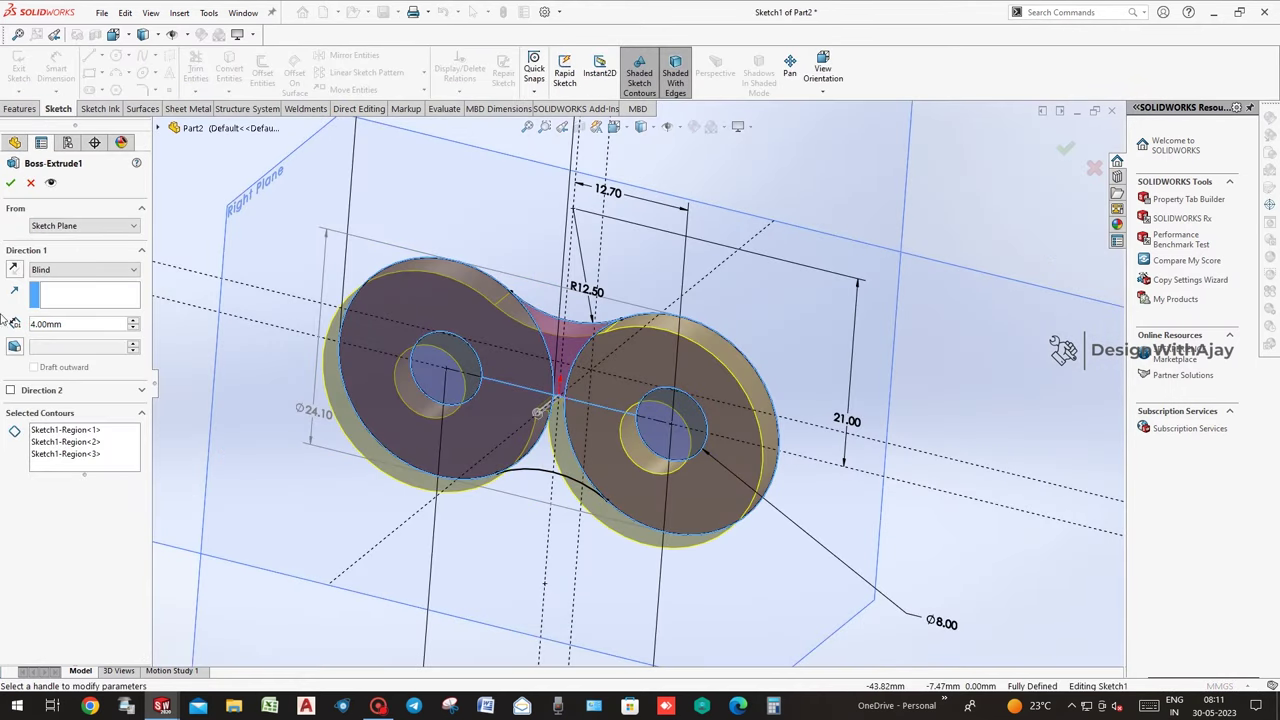
{"action": "left_click", "coordinate": [99, 446]}
{"action": "left_click", "coordinate": [529, 460]}
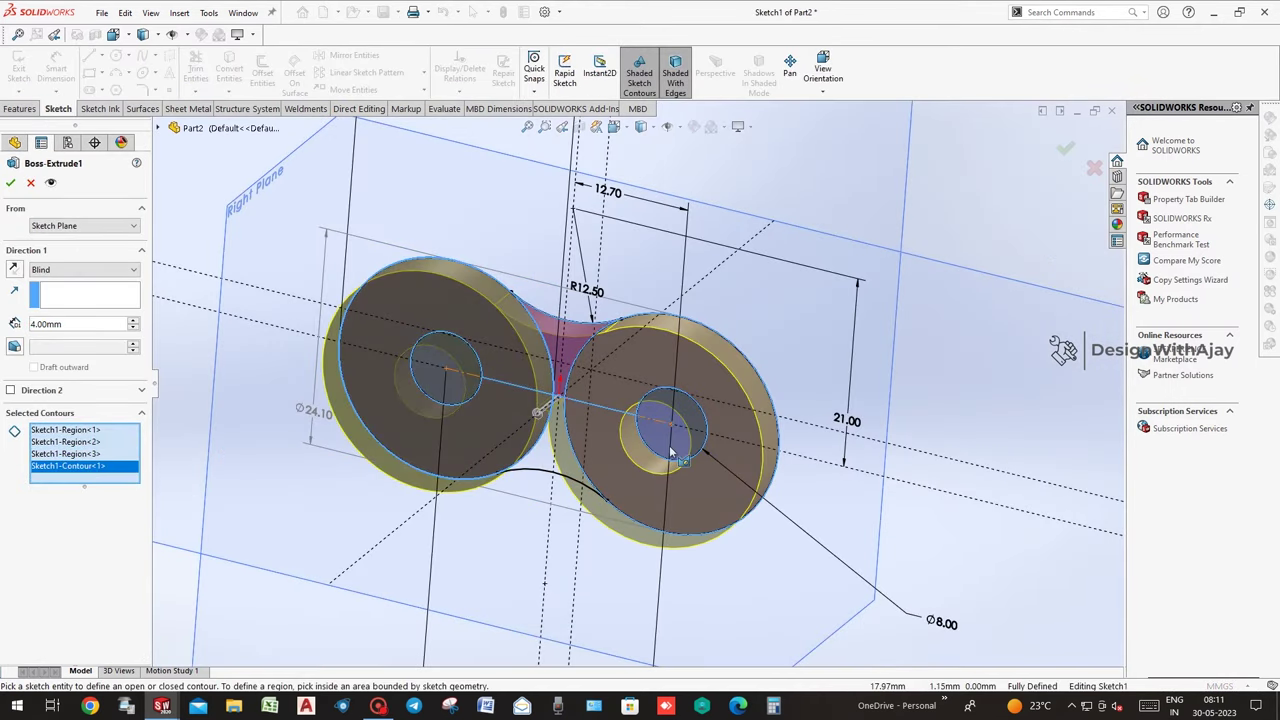
{"action": "left_click", "coordinate": [480, 428]}
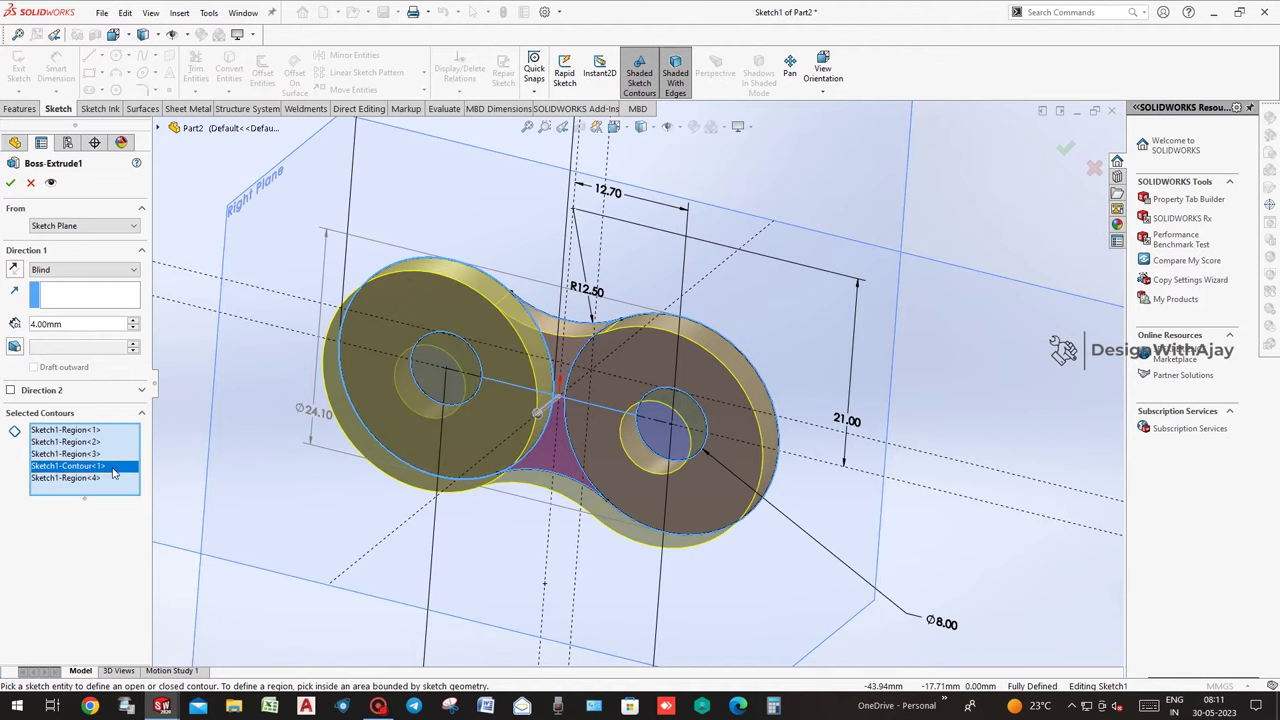
{"action": "left_click", "coordinate": [348, 412]}
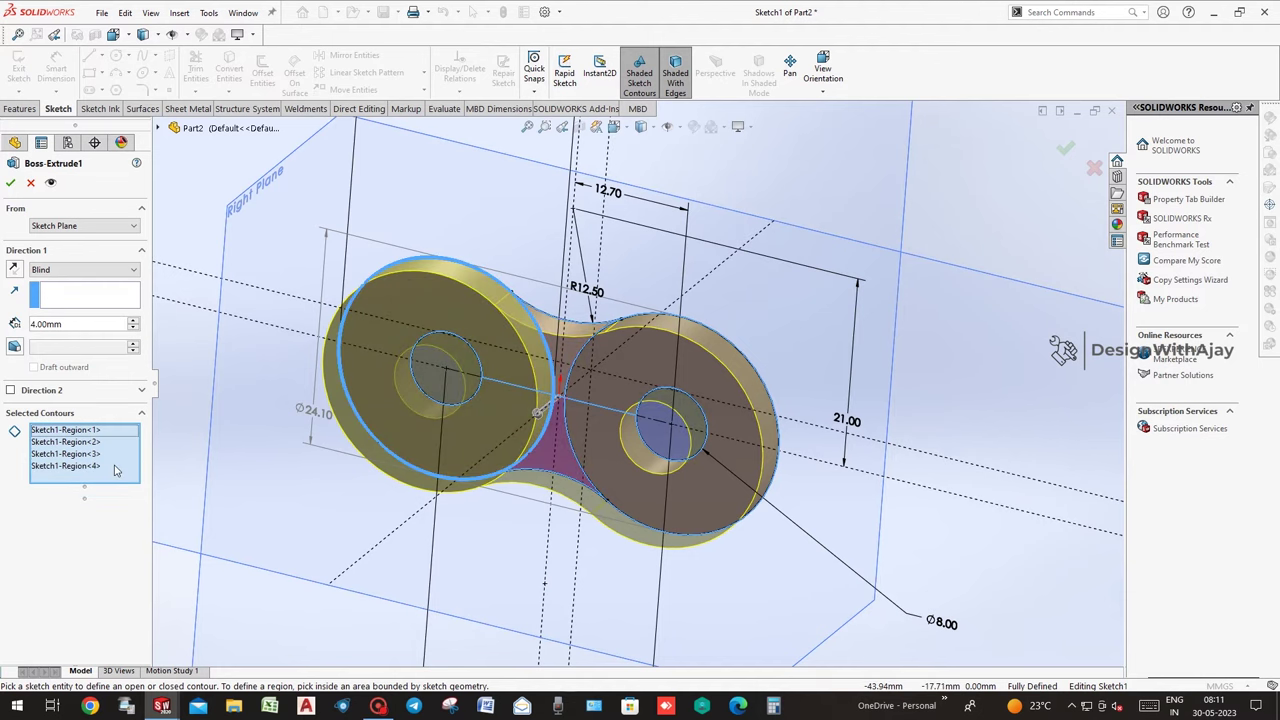
{"action": "left_click", "coordinate": [1063, 150]}
{"action": "mouse_move", "coordinate": [953, 393]}
{"action": "middle_mouse_down"}
{"action": "mouse_move", "coordinate": [819, 347]}
{"action": "mouse_move", "coordinate": [709, 343]}
{"action": "middle_mouse_up"}
{"action": "left_click", "coordinate": [710, 342]}
Start a sketch on the plate's front face and draw circles on both holes.
{"action": "left_click", "coordinate": [736, 264]}
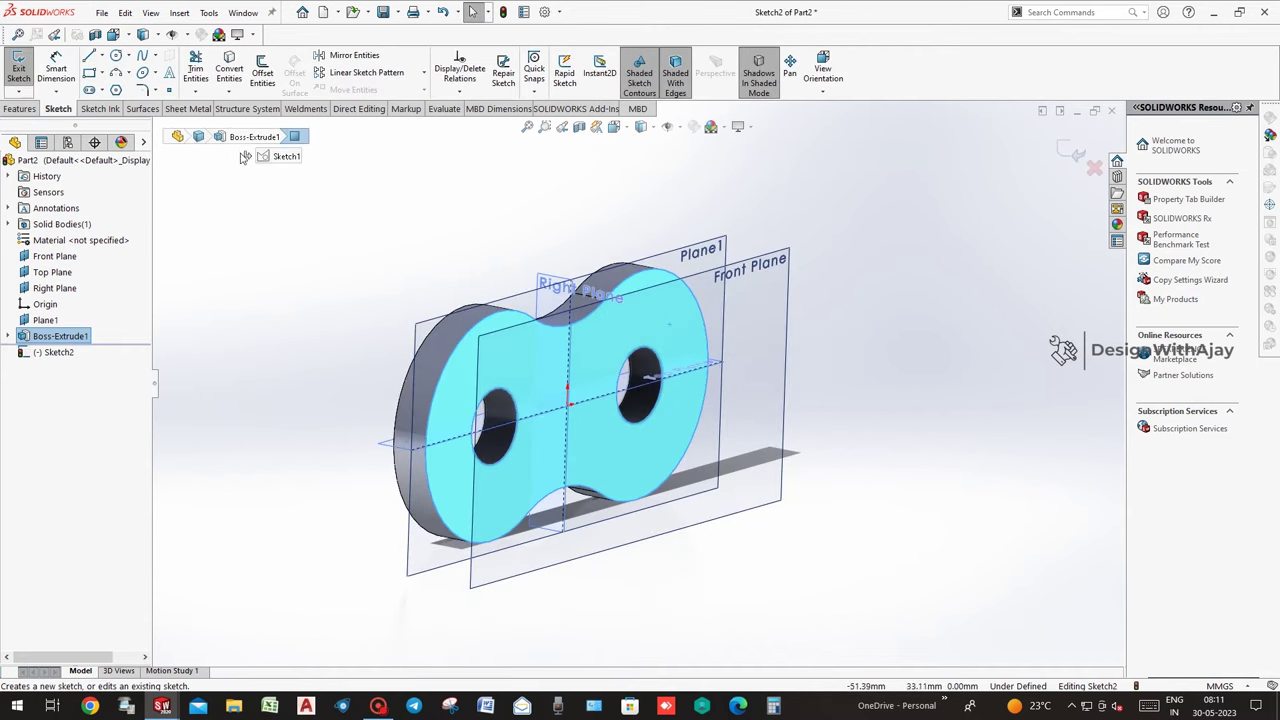
{"action": "left_click", "coordinate": [116, 55]}
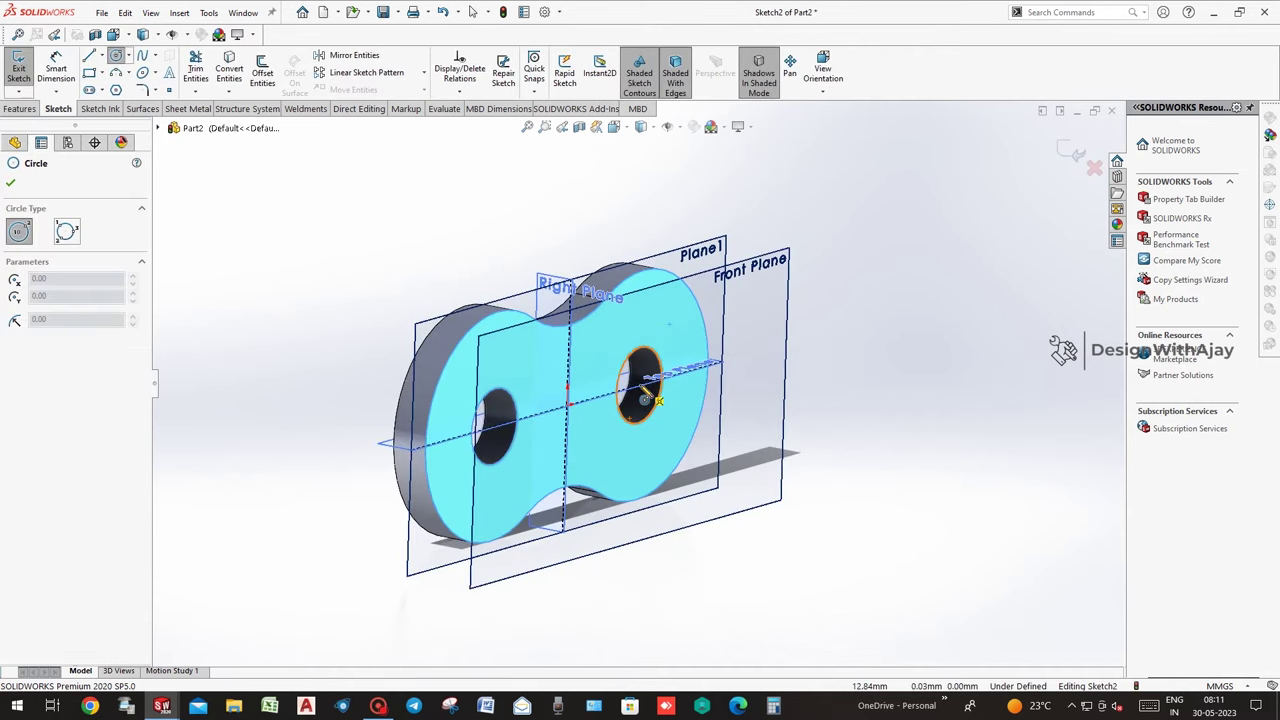
{"action": "left_click", "coordinate": [640, 386]}
{"action": "left_click", "coordinate": [662, 447]}
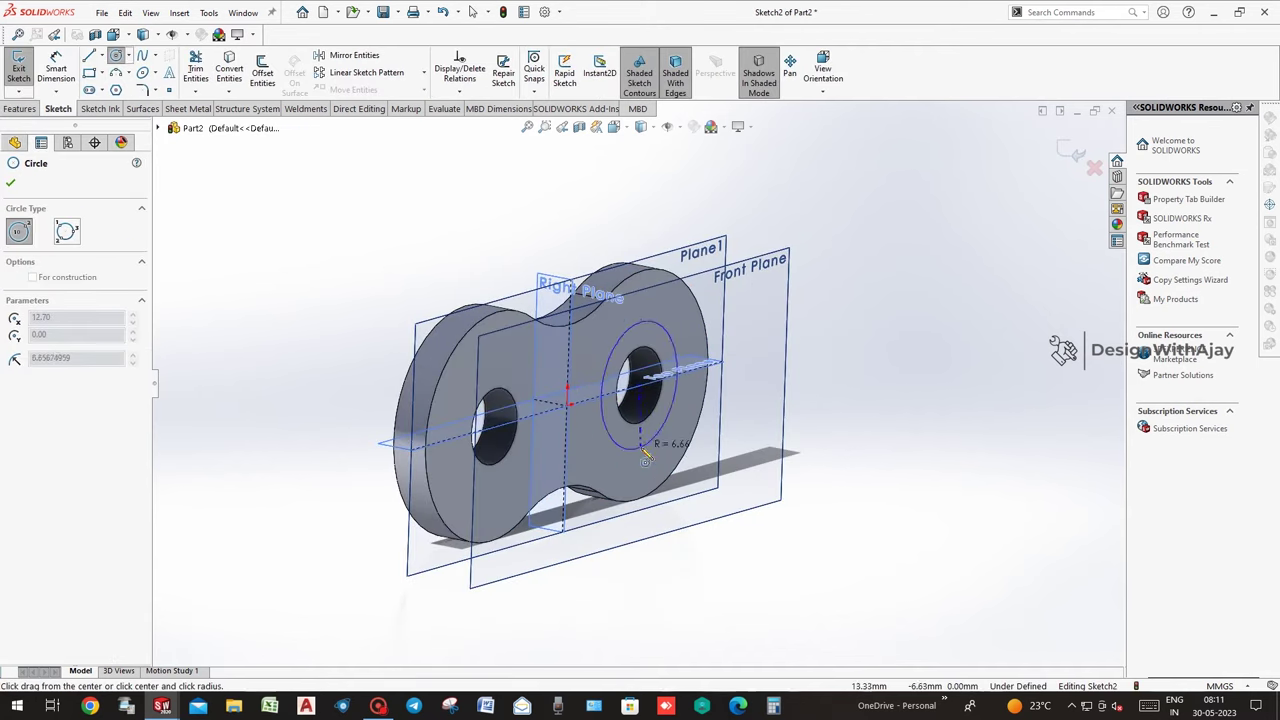
{"action": "left_click", "coordinate": [494, 426]}
{"action": "left_click", "coordinate": [542, 410]}
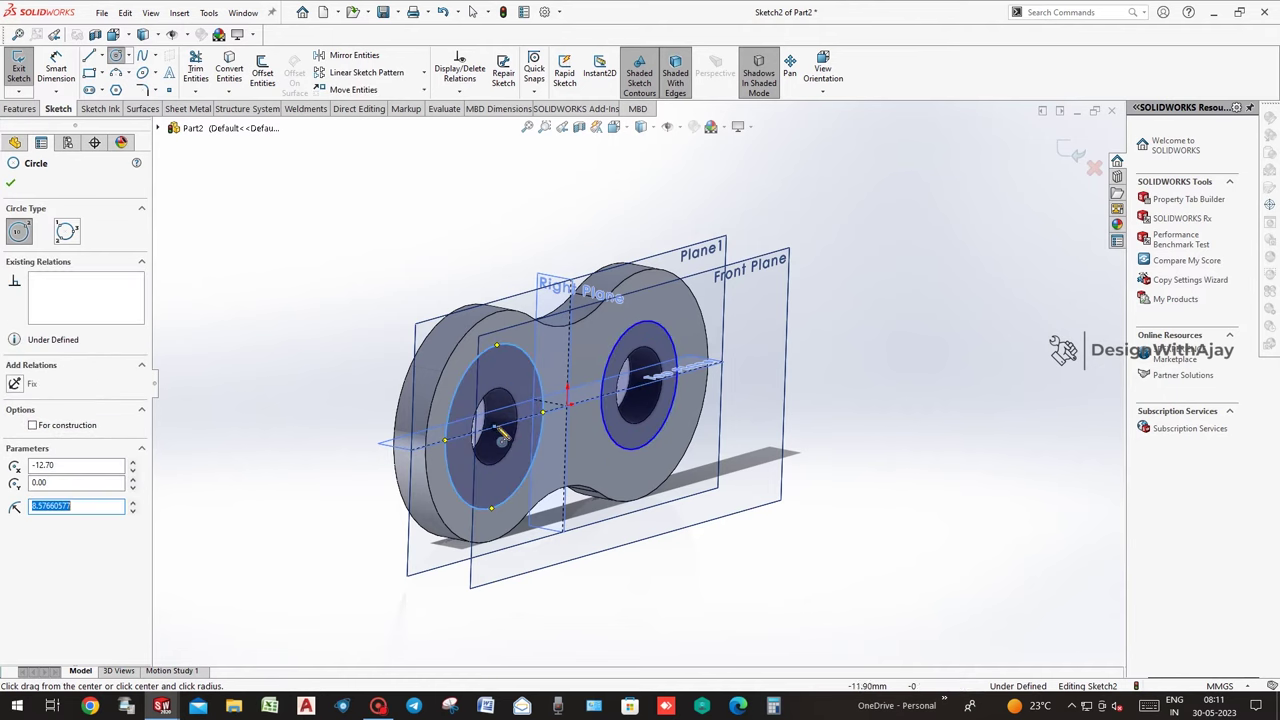
{"action": "type", "text": "4"}
{"action": "key", "text": "Return"}
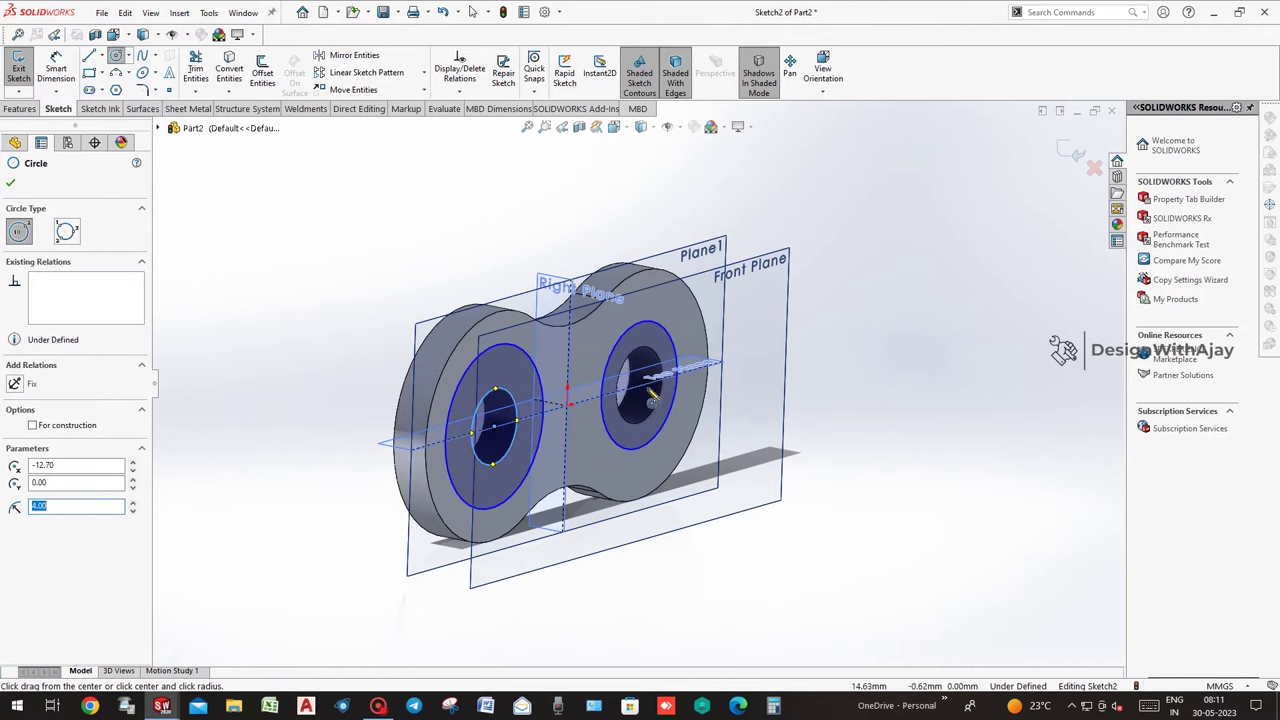
Dimension both hole circles at 8.00 mm diameter.
{"action": "right_click_drag", "start_coordinate": [657, 357], "coordinate": [690, 350]}
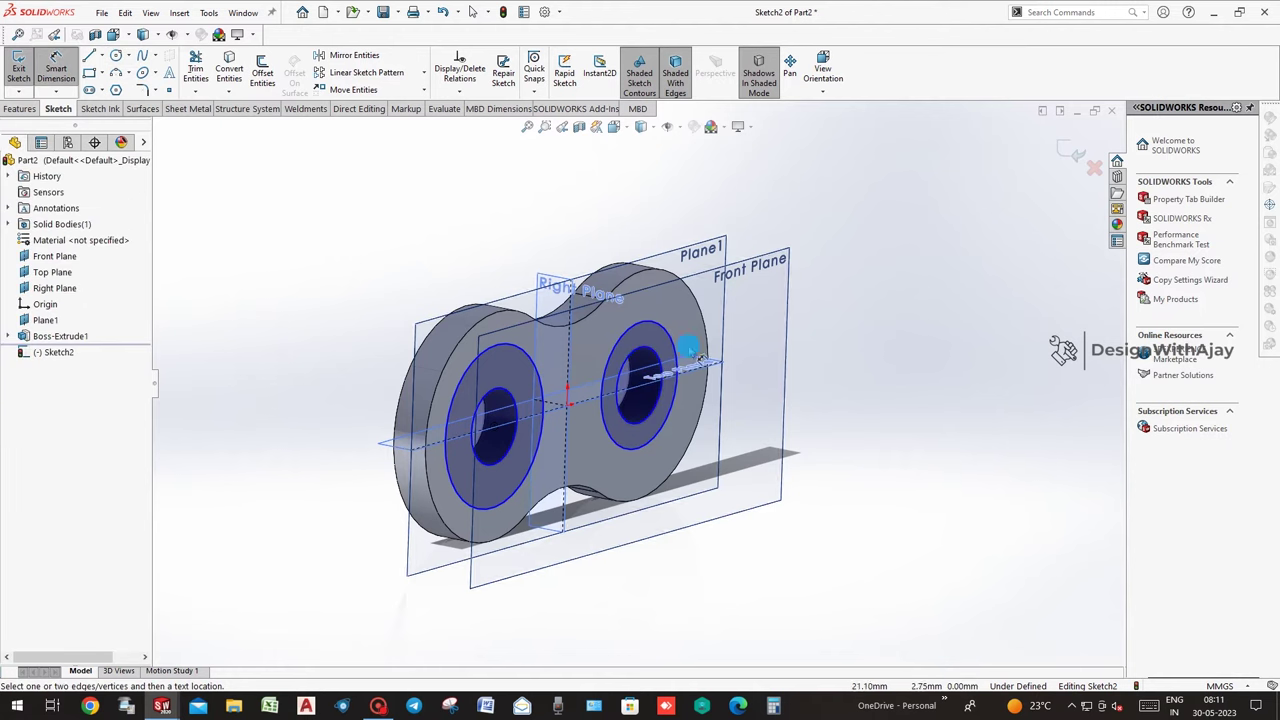
{"action": "left_click", "coordinate": [675, 350]}
{"action": "left_click", "coordinate": [779, 343]}
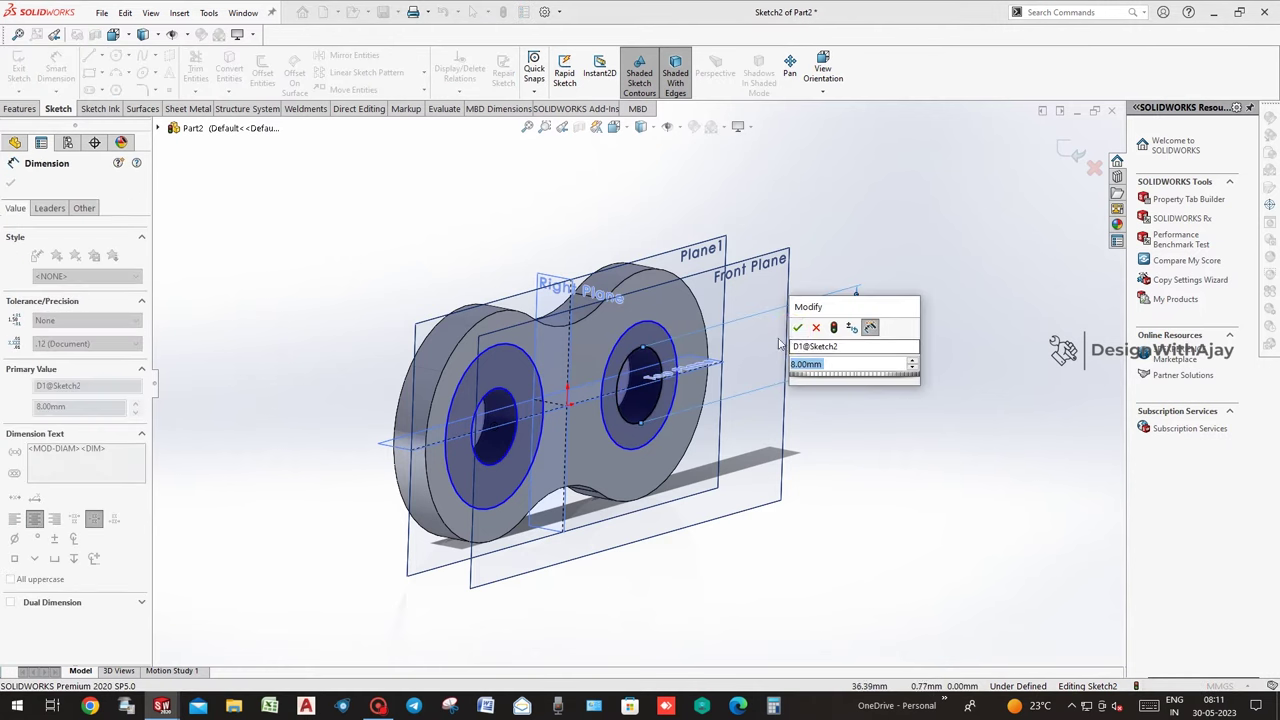
{"action": "left_click", "coordinate": [790, 330]}
{"action": "left_click", "coordinate": [500, 386]}
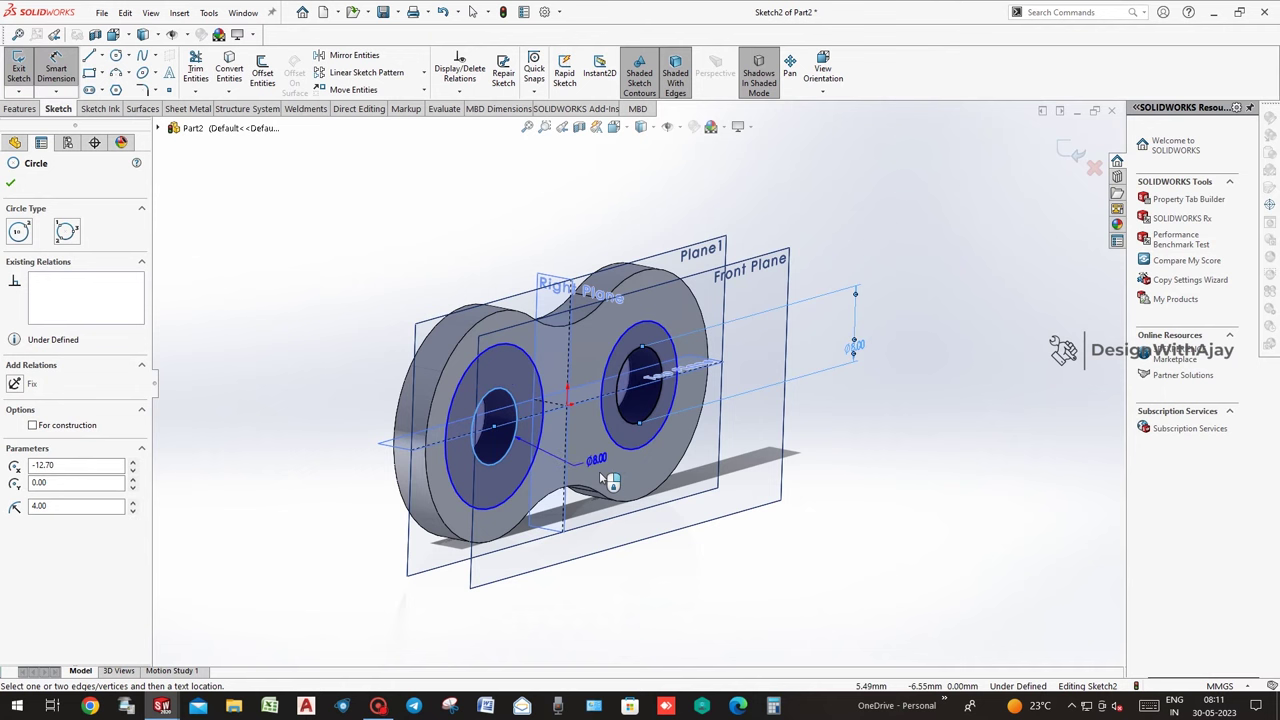
{"action": "left_click", "coordinate": [618, 524]}
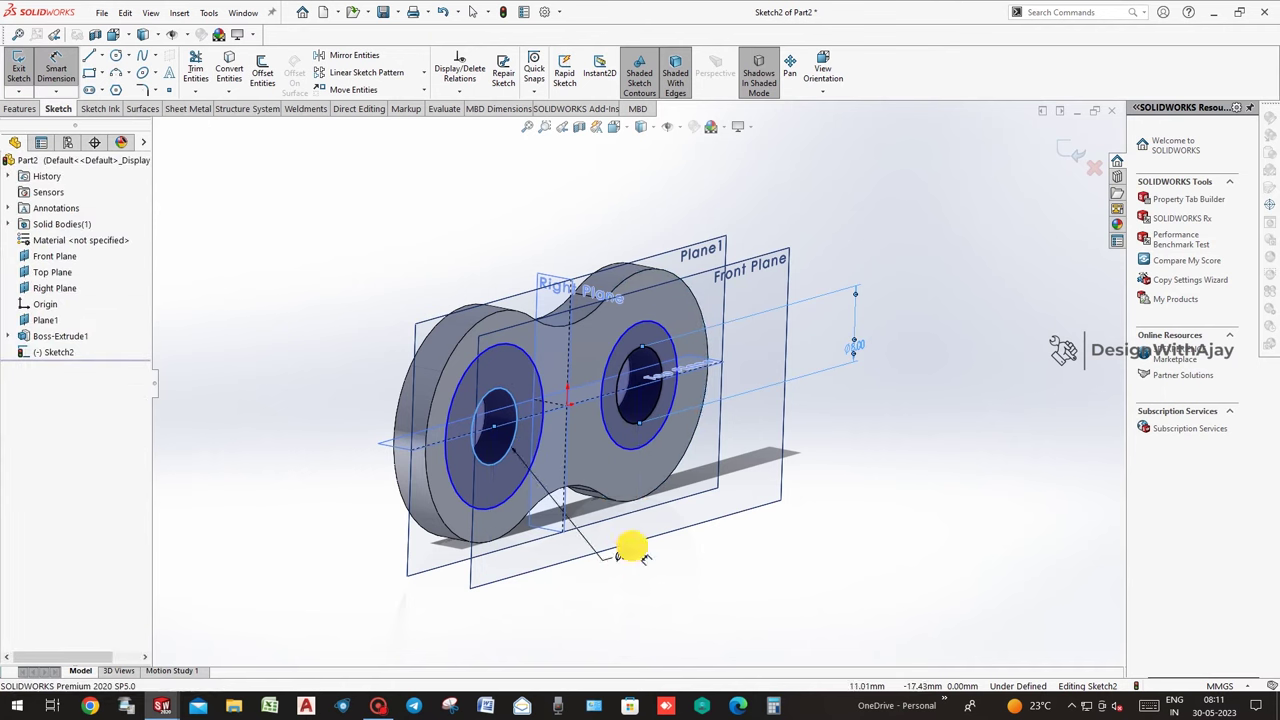
{"action": "left_click", "coordinate": [571, 536]}
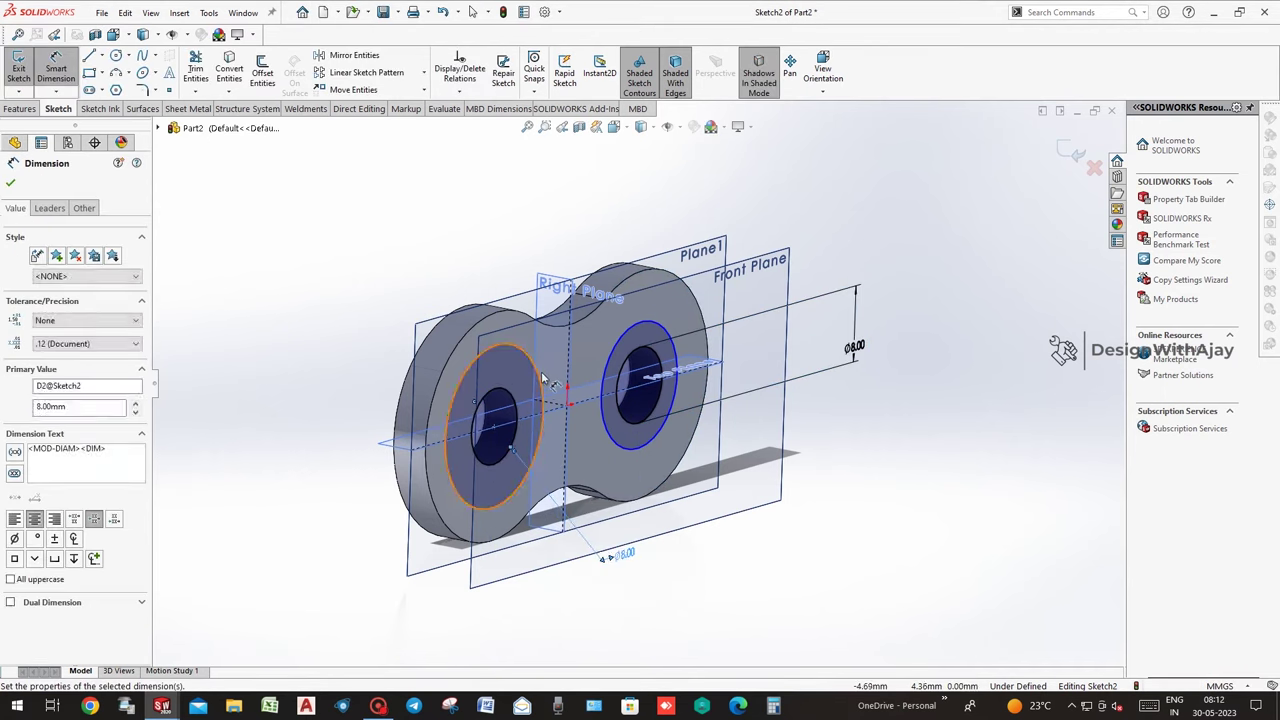
Set the left and right outer circles to 15.90 mm diameter.
{"action": "left_click", "coordinate": [537, 480]}
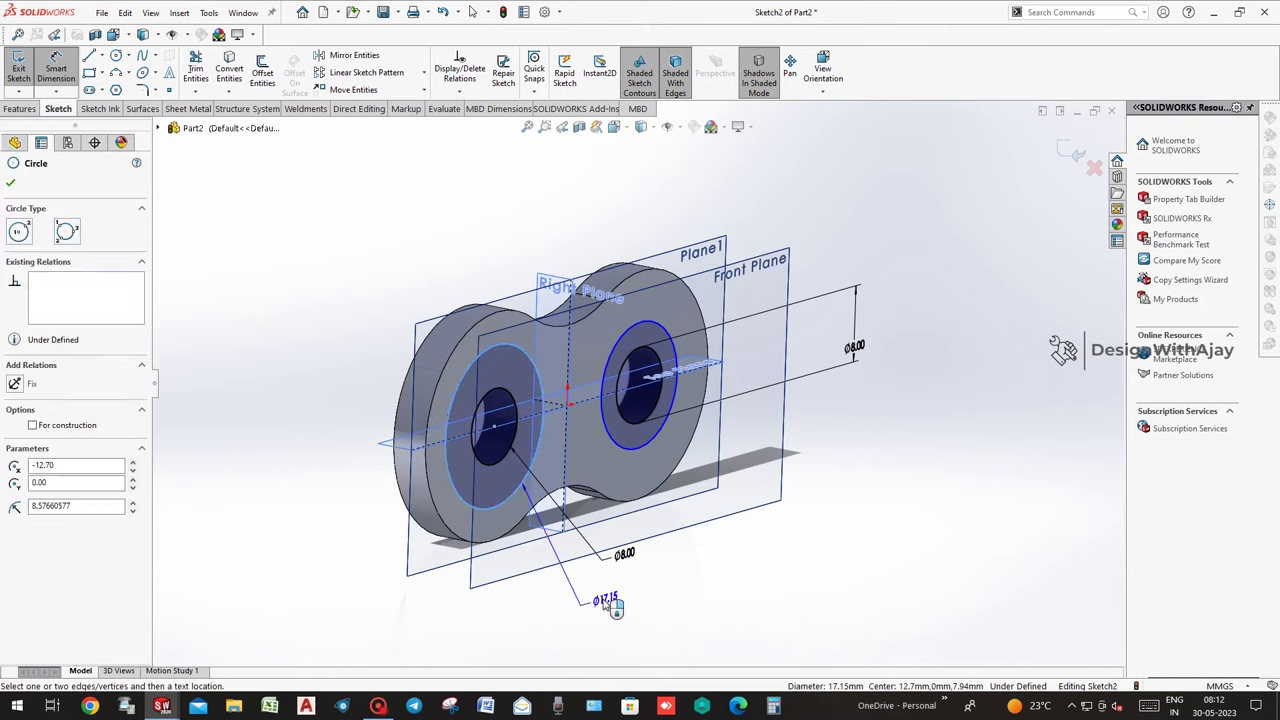
{"action": "left_click", "coordinate": [600, 597]}
{"action": "type", "text": "15.9"}
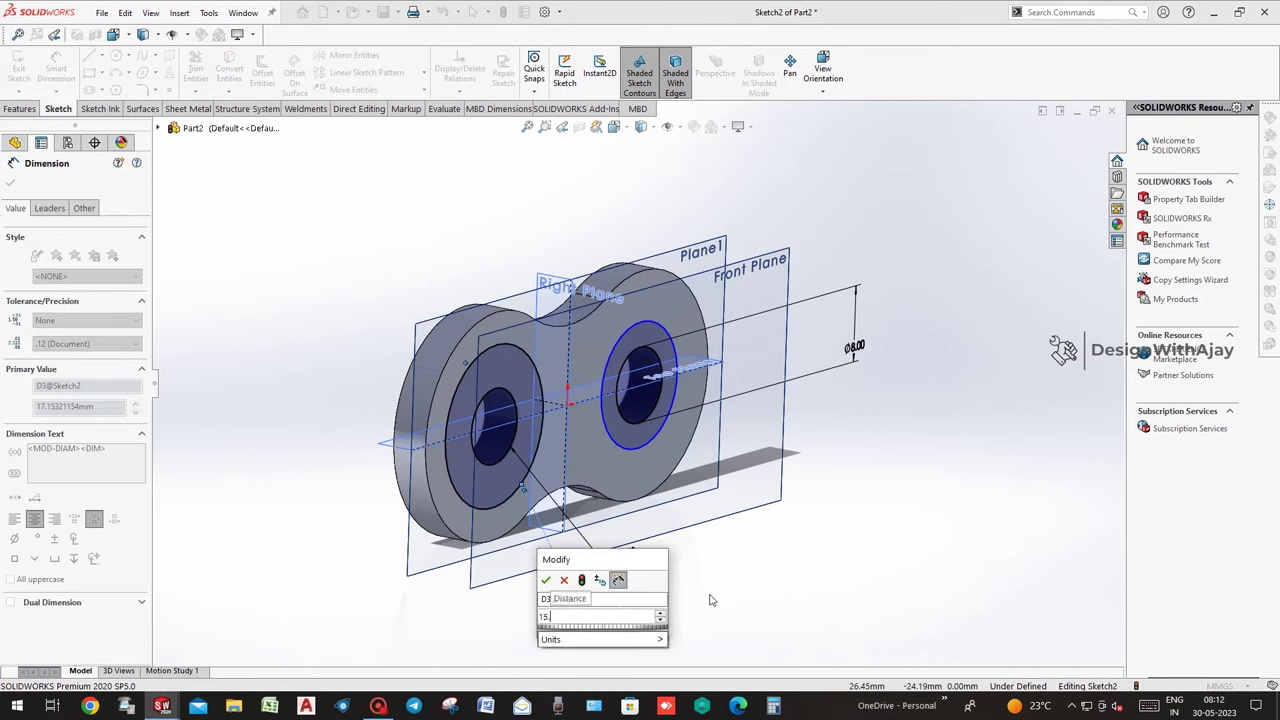
{"action": "key", "text": "Return"}
{"action": "left_click", "coordinate": [659, 343]}
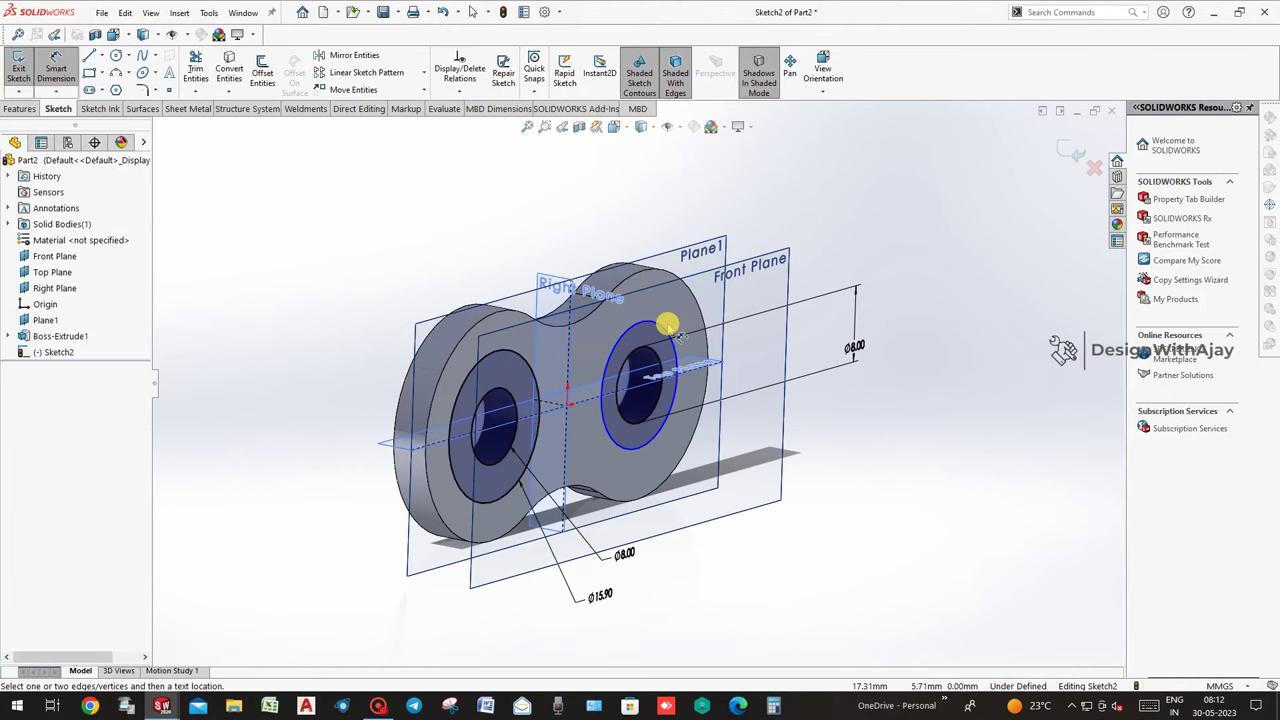
{"action": "left_click", "coordinate": [965, 481]}
{"action": "type", "text": "5.9"}
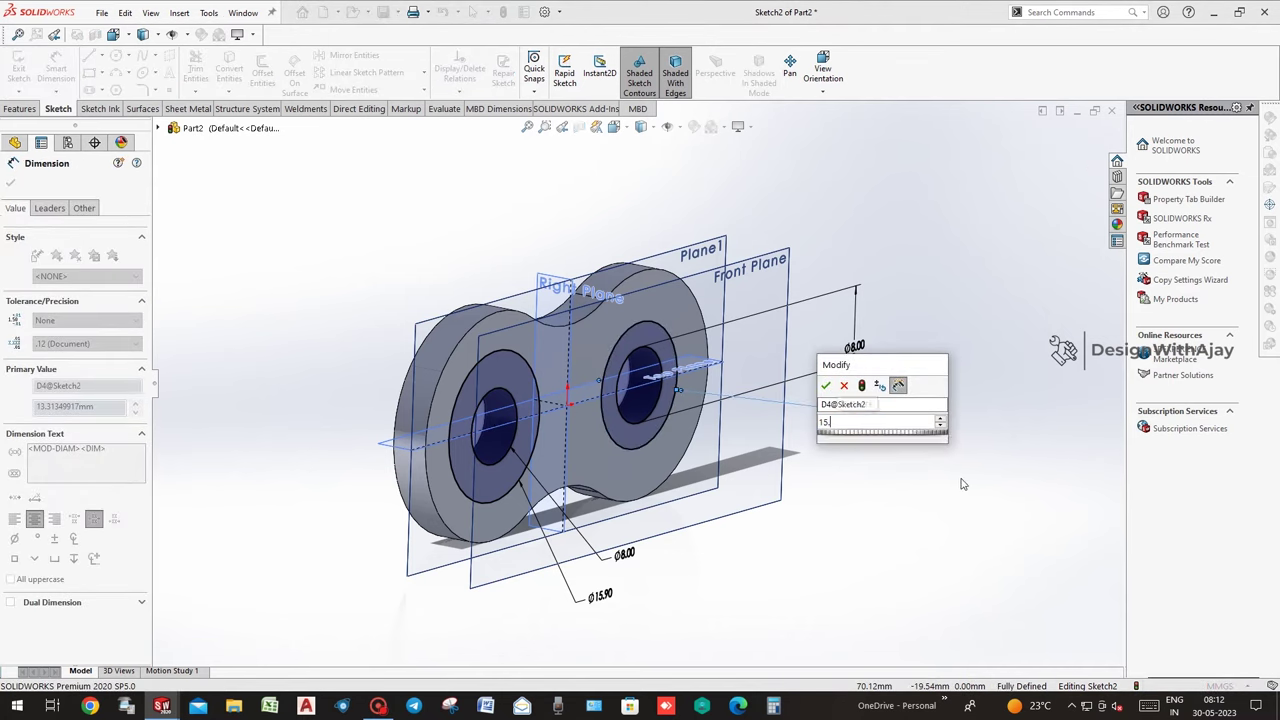
{"action": "key", "text": "Return"}
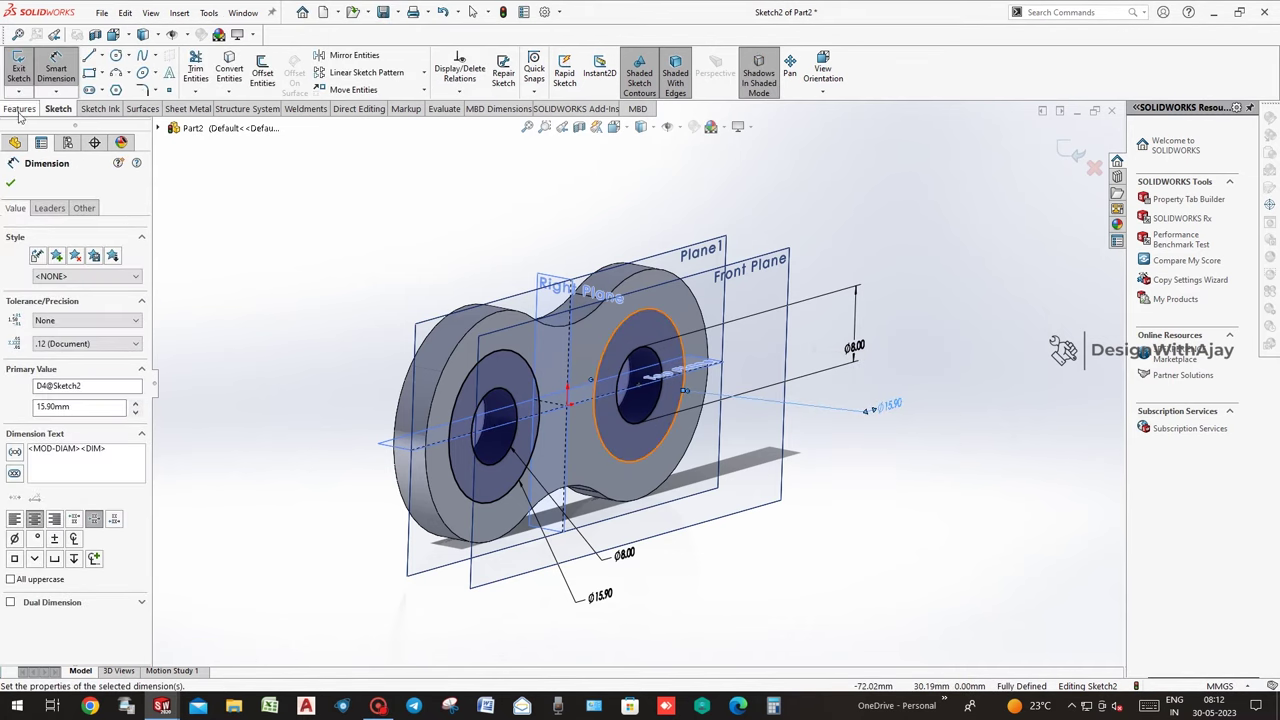
{"action": "left_click", "coordinate": [19, 109]}
{"action": "left_click", "coordinate": [24, 70]}
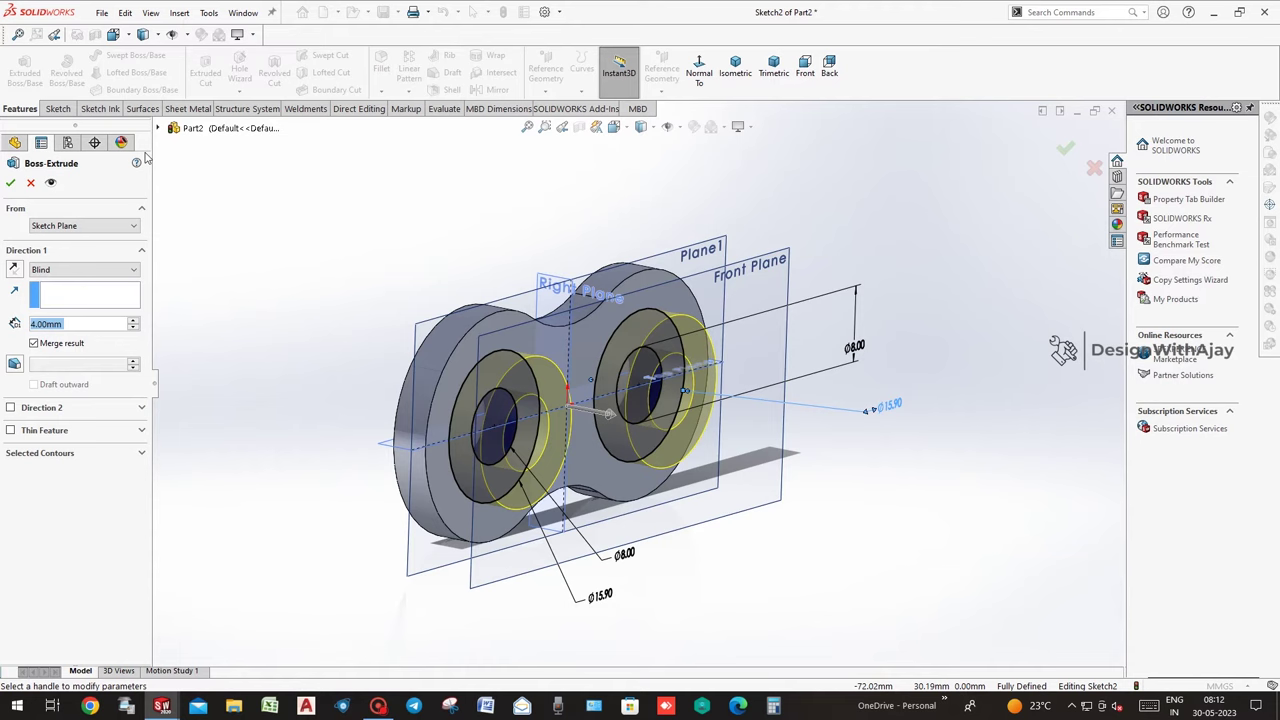
Extrude the Ø15.90 circles to a 15.88 mm depth to form the bushings.
{"action": "type", "text": "15."}
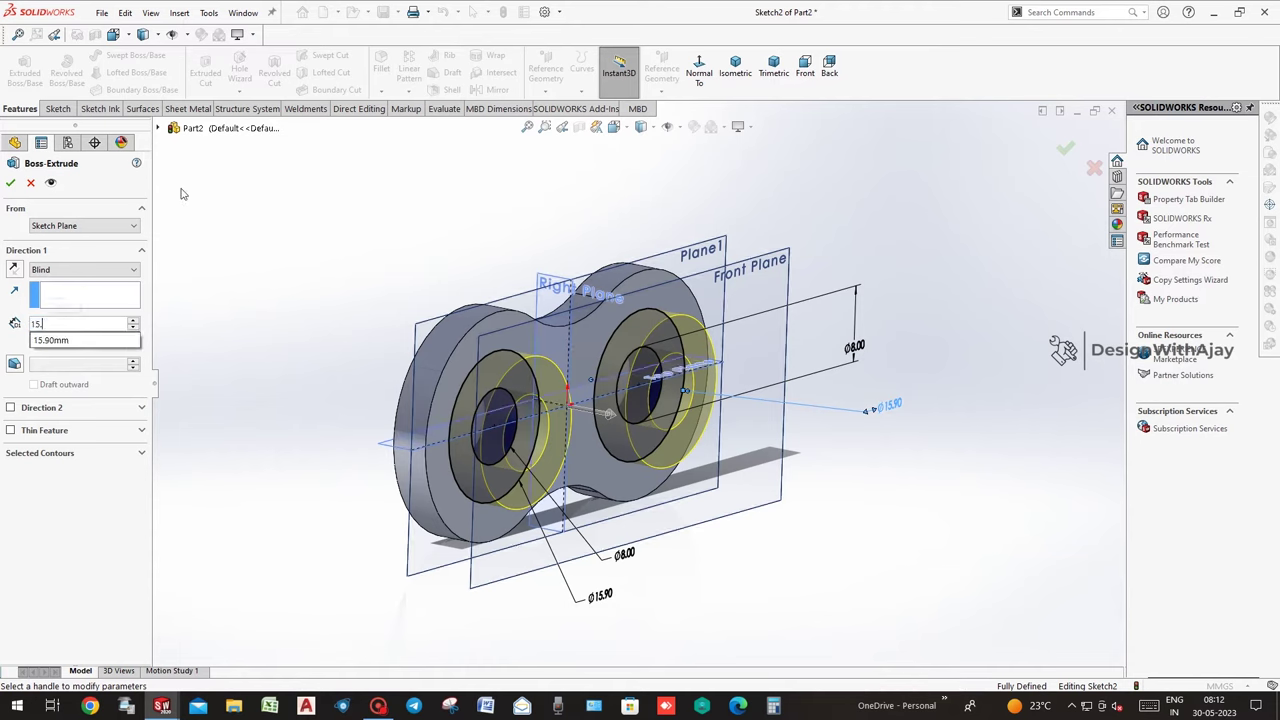
{"action": "key", "text": "Return"}
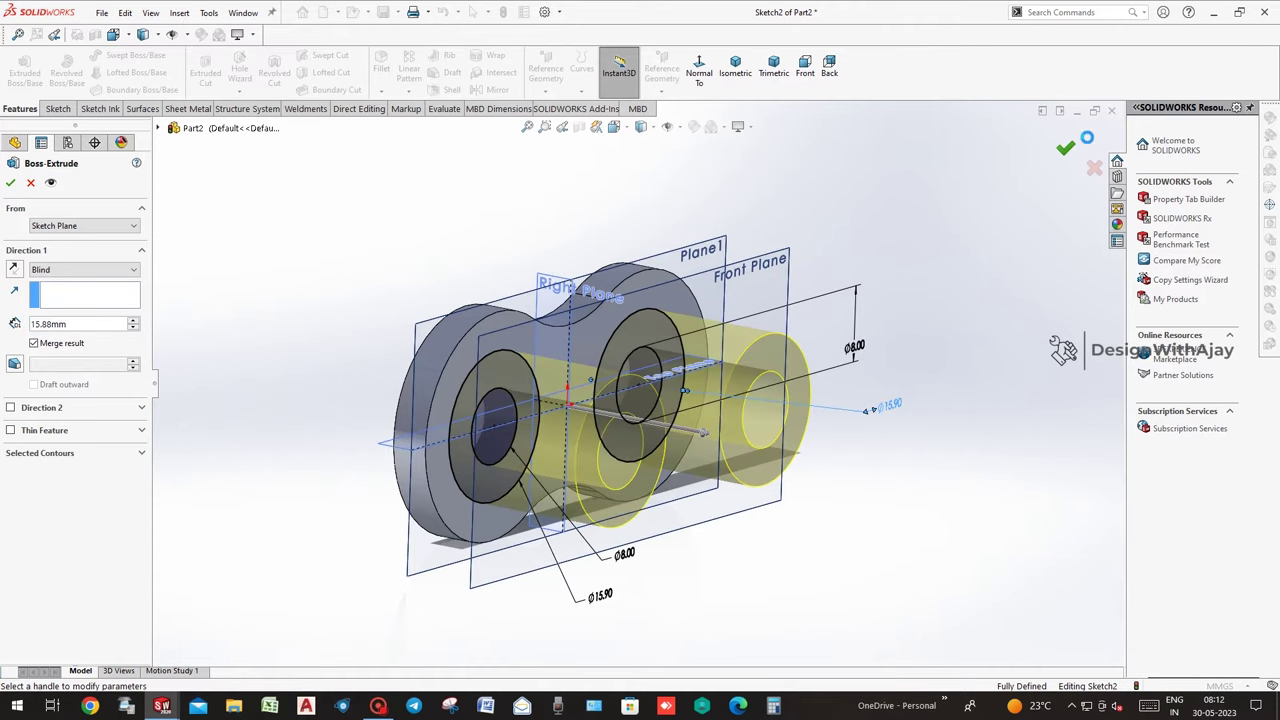
{"action": "key", "text": "Return"}
{"action": "middle_click_drag", "start_coordinate": [724, 455], "coordinate": [831, 531]}
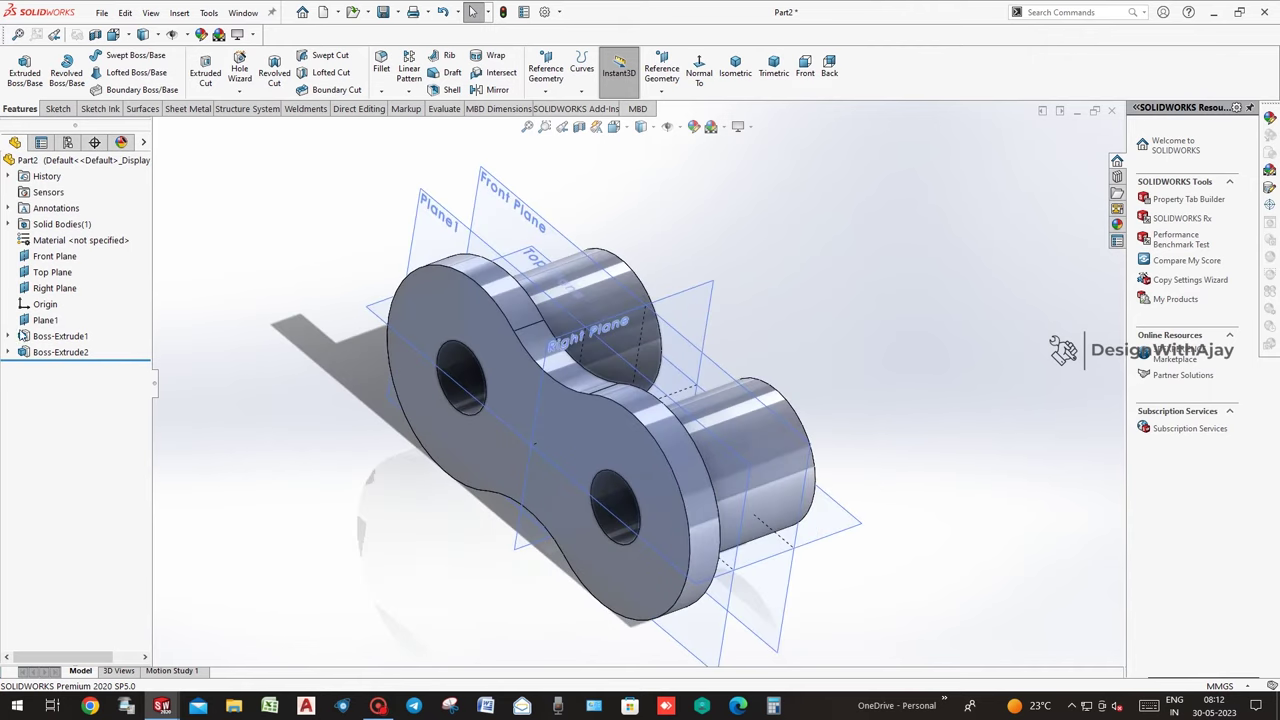
Mirror Boss-Extrude1 across the Front Plane onto the far ends of the bushings.
{"action": "left_click", "coordinate": [60, 336]}
{"action": "left_click", "coordinate": [487, 90]}
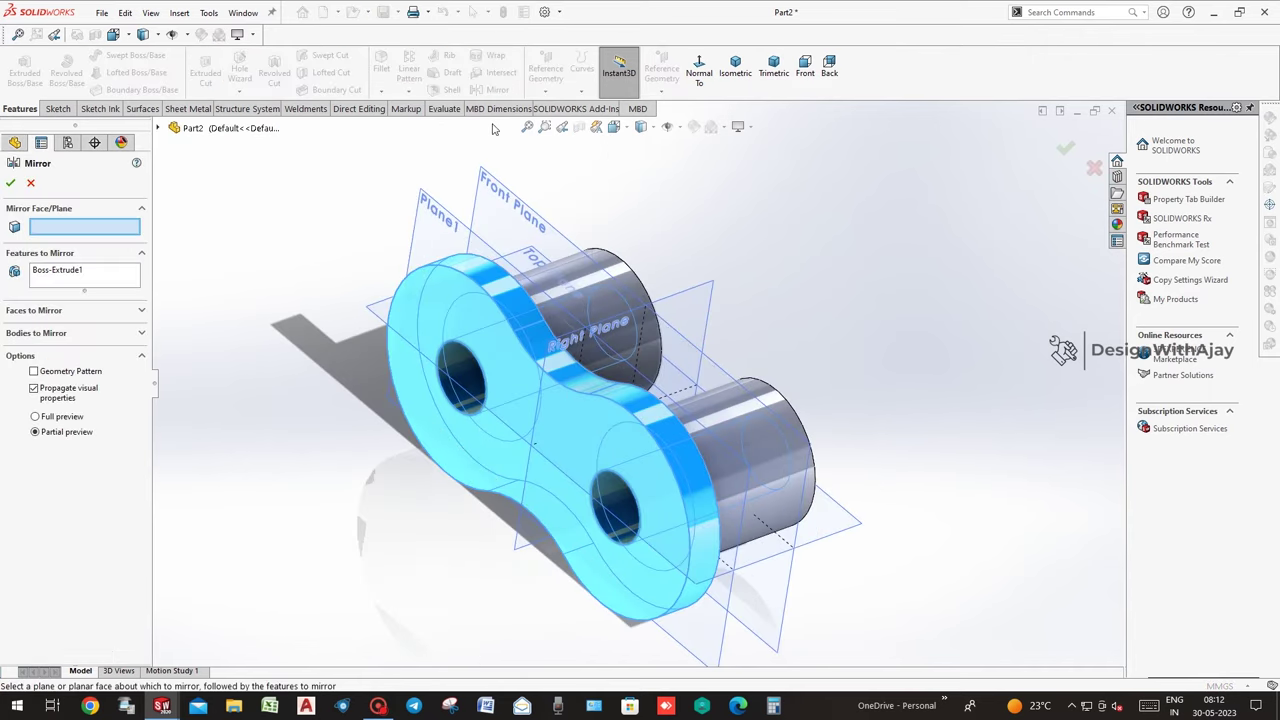
{"action": "left_click", "coordinate": [553, 204]}
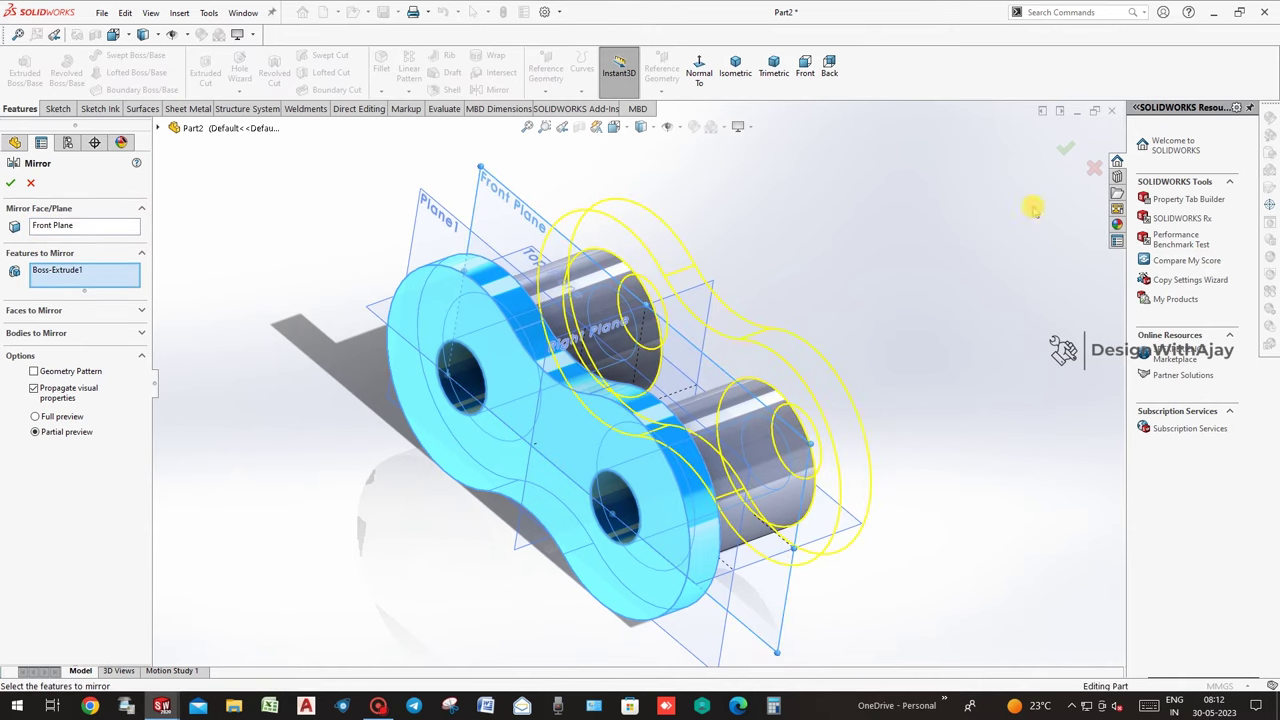
{"action": "left_click", "coordinate": [34, 370]}
{"action": "left_click", "coordinate": [1060, 152]}
{"action": "mouse_move", "coordinate": [924, 336]}
{"action": "middle_mouse_down"}
{"action": "mouse_move", "coordinate": [1028, 279]}
{"action": "mouse_move", "coordinate": [871, 345]}
{"action": "middle_mouse_up"}
{"action": "left_click", "coordinate": [746, 436]}
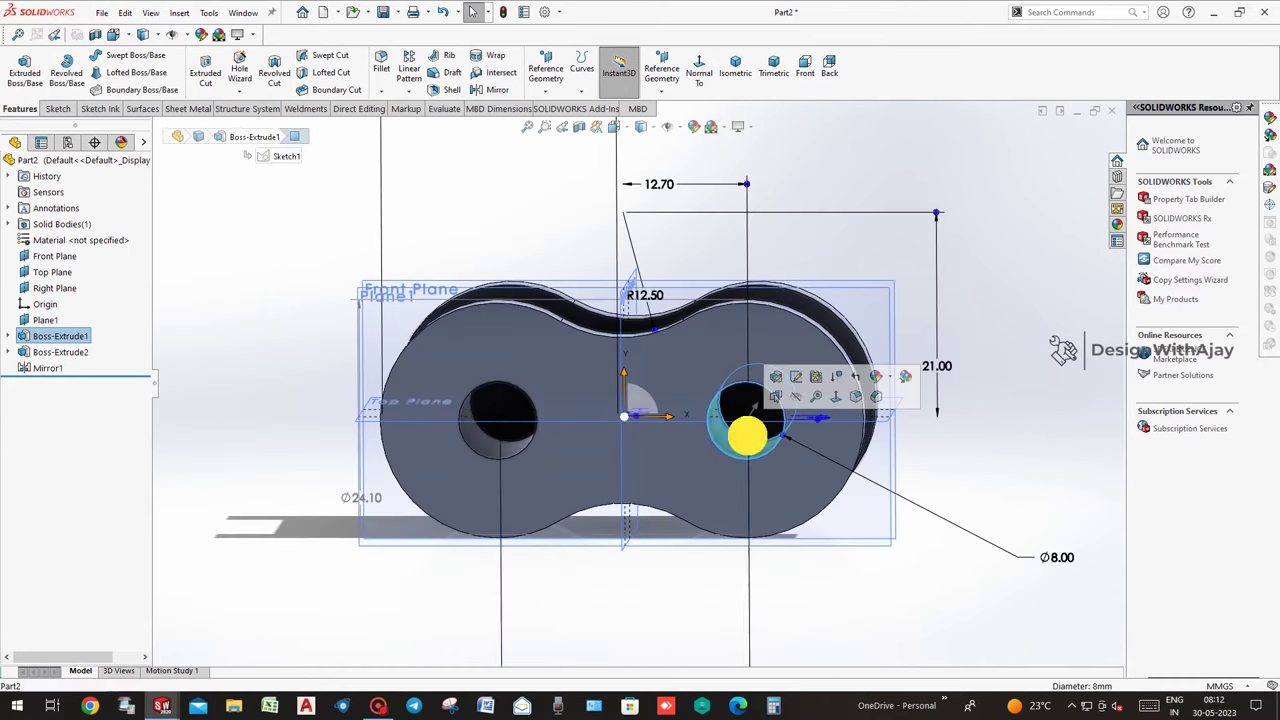
Sketch on the link face and convert both Ø8 hole edges into the sketch.
{"action": "left_click", "coordinate": [500, 441], "text": "ctrl"}
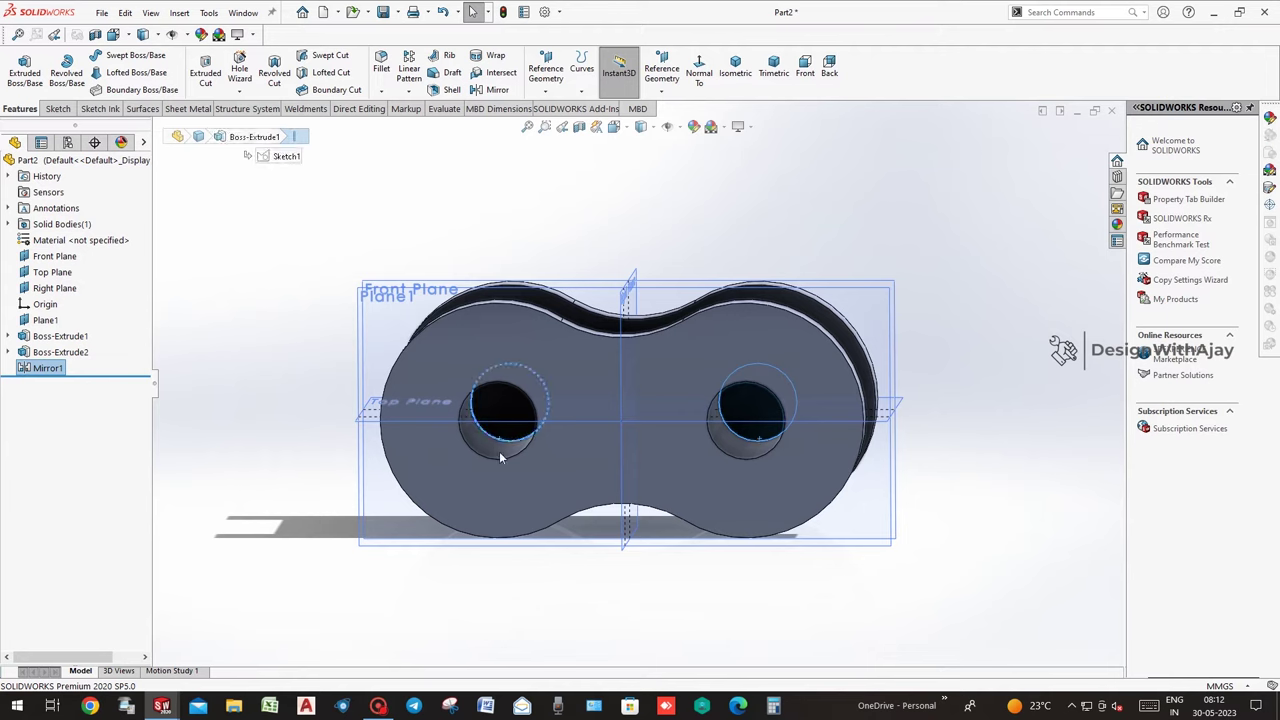
{"action": "left_click", "coordinate": [502, 400]}
{"action": "left_click", "coordinate": [205, 70]}
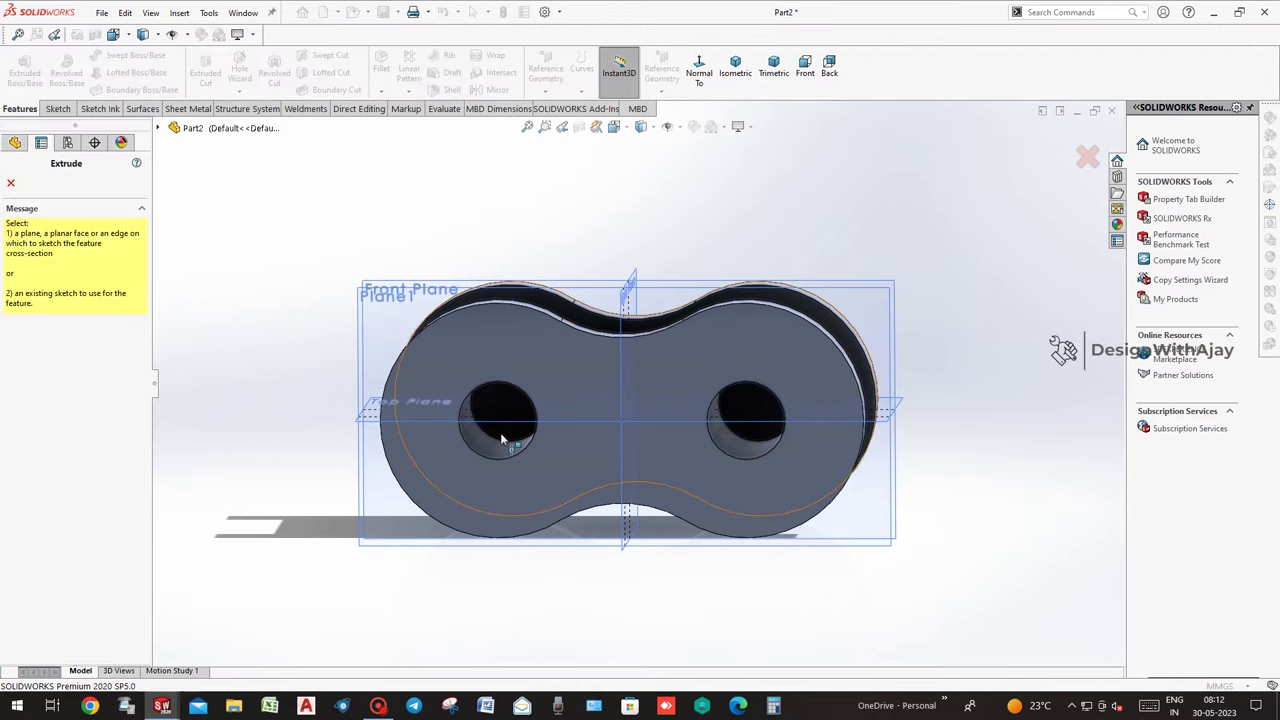
{"action": "left_click", "coordinate": [500, 439]}
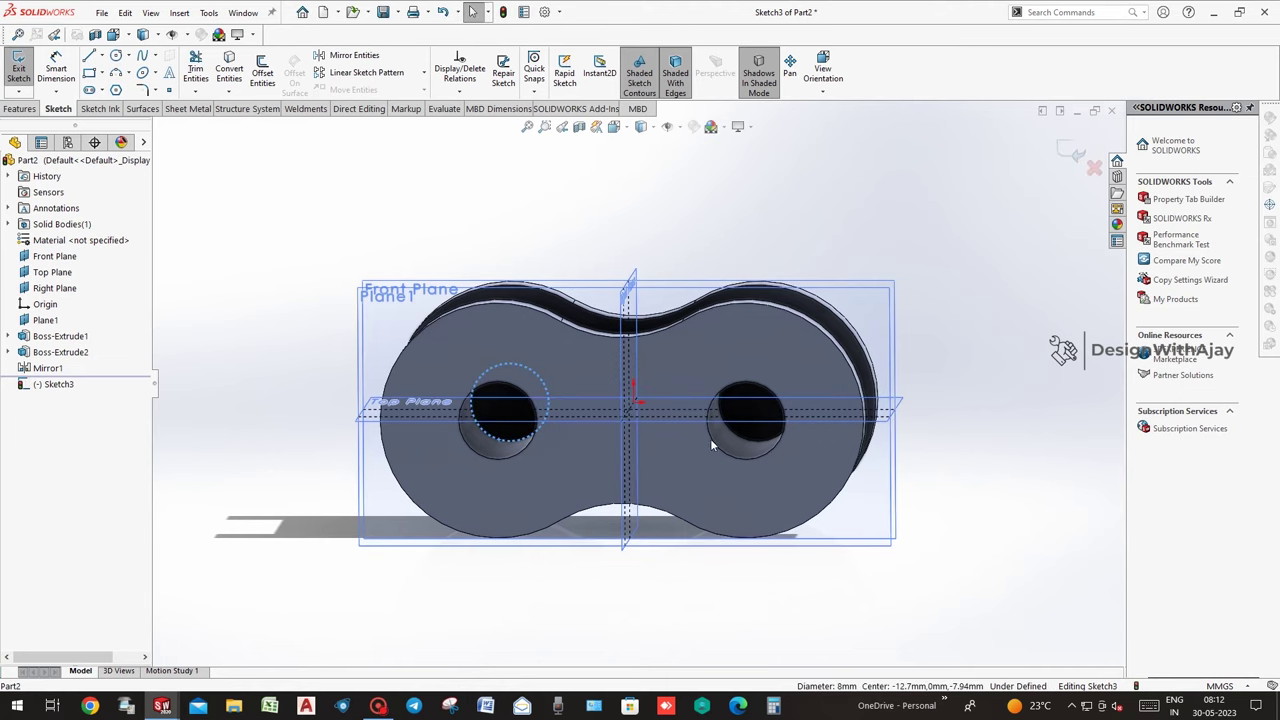
{"action": "left_click", "coordinate": [762, 442], "text": "ctrl"}
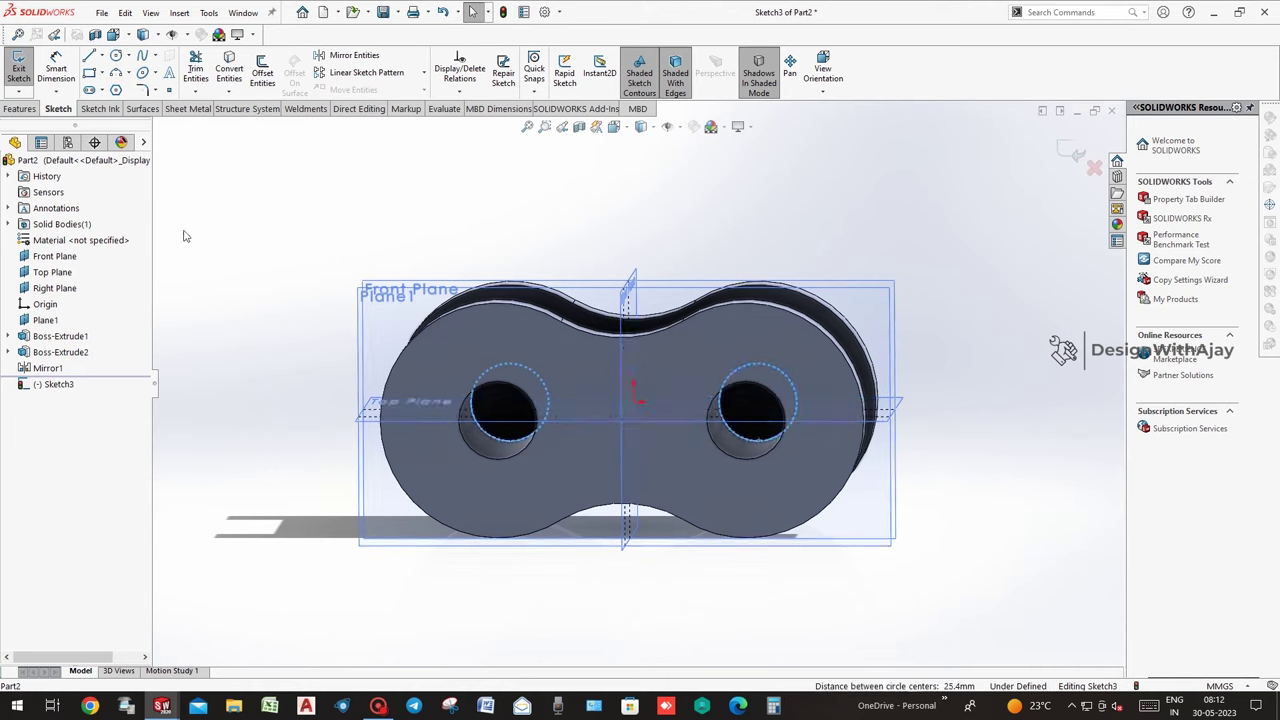
{"action": "left_click", "coordinate": [230, 74]}
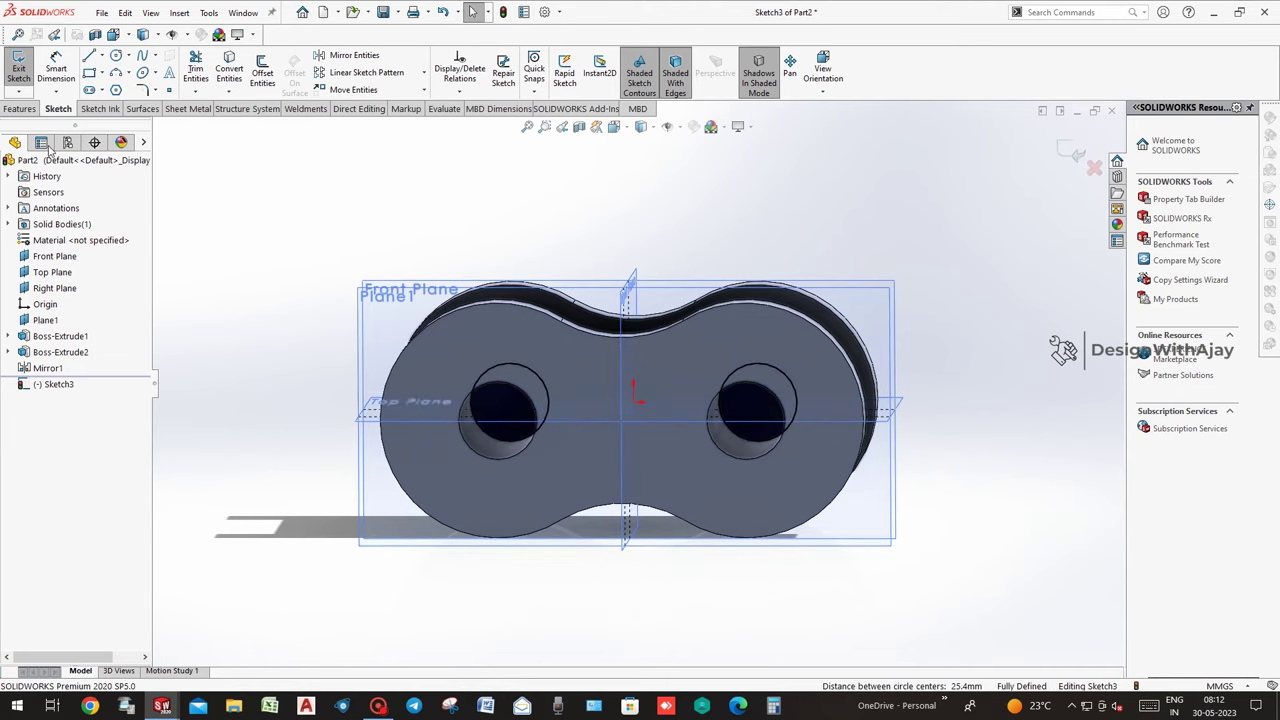
Extruded-cut the two hole circles 15.88 mm through the bushings.
{"action": "left_click", "coordinate": [19, 108]}
{"action": "left_click", "coordinate": [205, 72]}
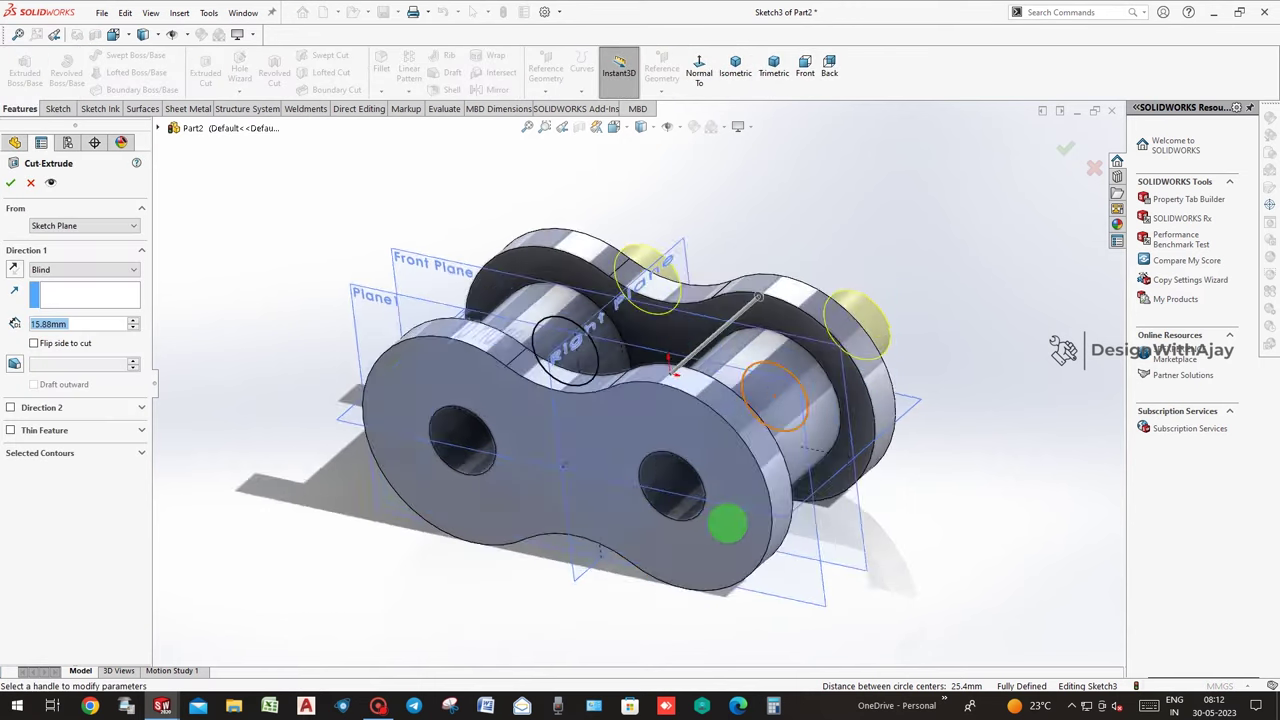
{"action": "left_click", "coordinate": [1059, 128]}
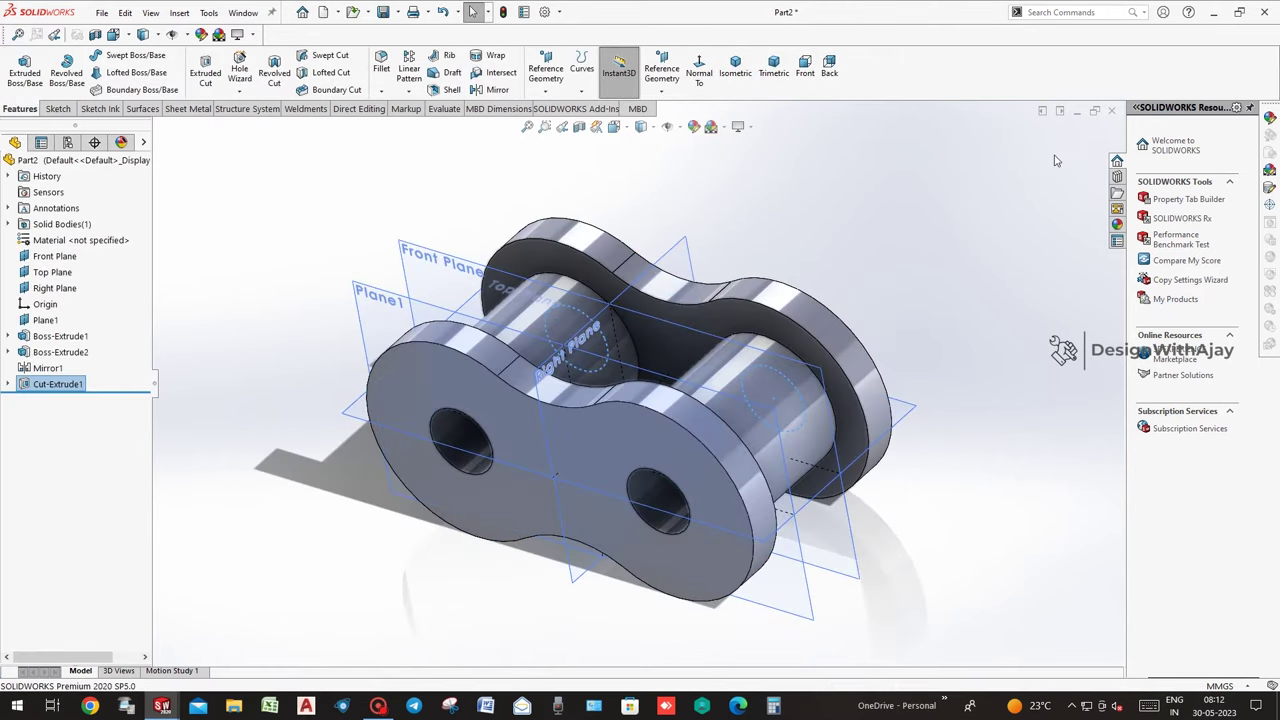
{"action": "middle_click_drag", "start_coordinate": [986, 206], "coordinate": [1004, 231]}
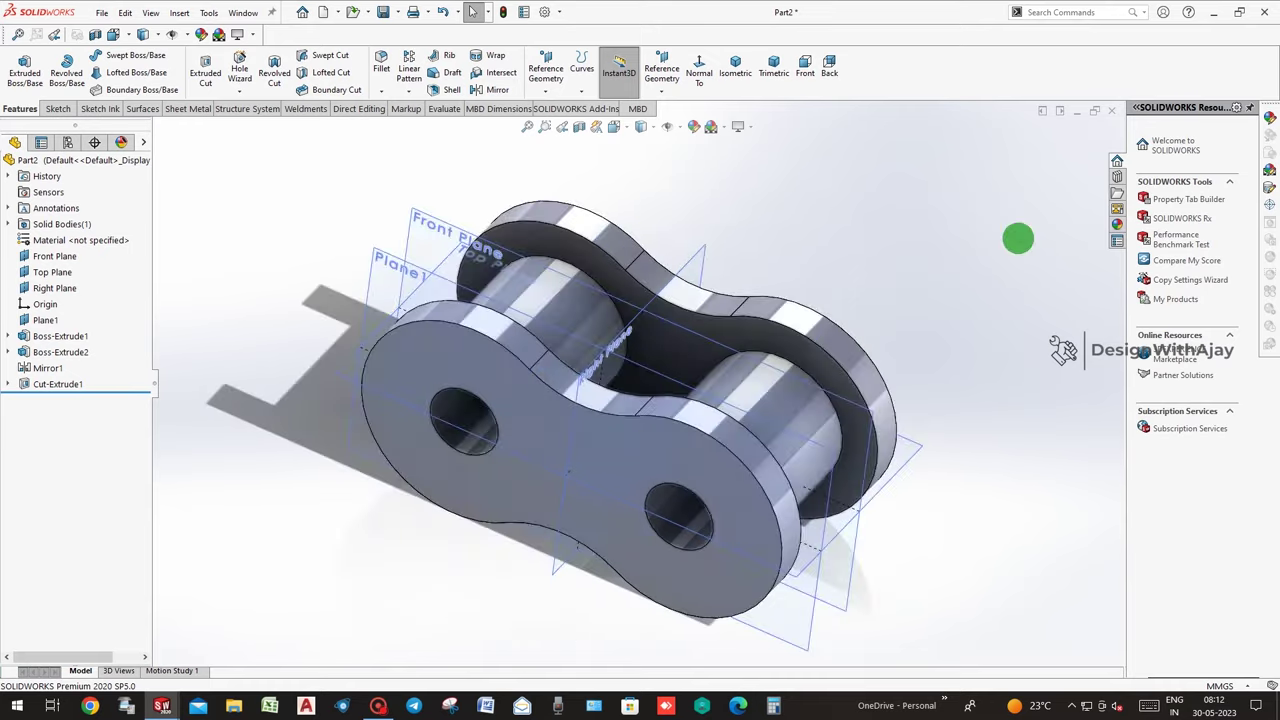
Save the link as Roller and minimize its window.
{"action": "key", "text": "ctrl+s"}
{"action": "type", "text": "Roller"}
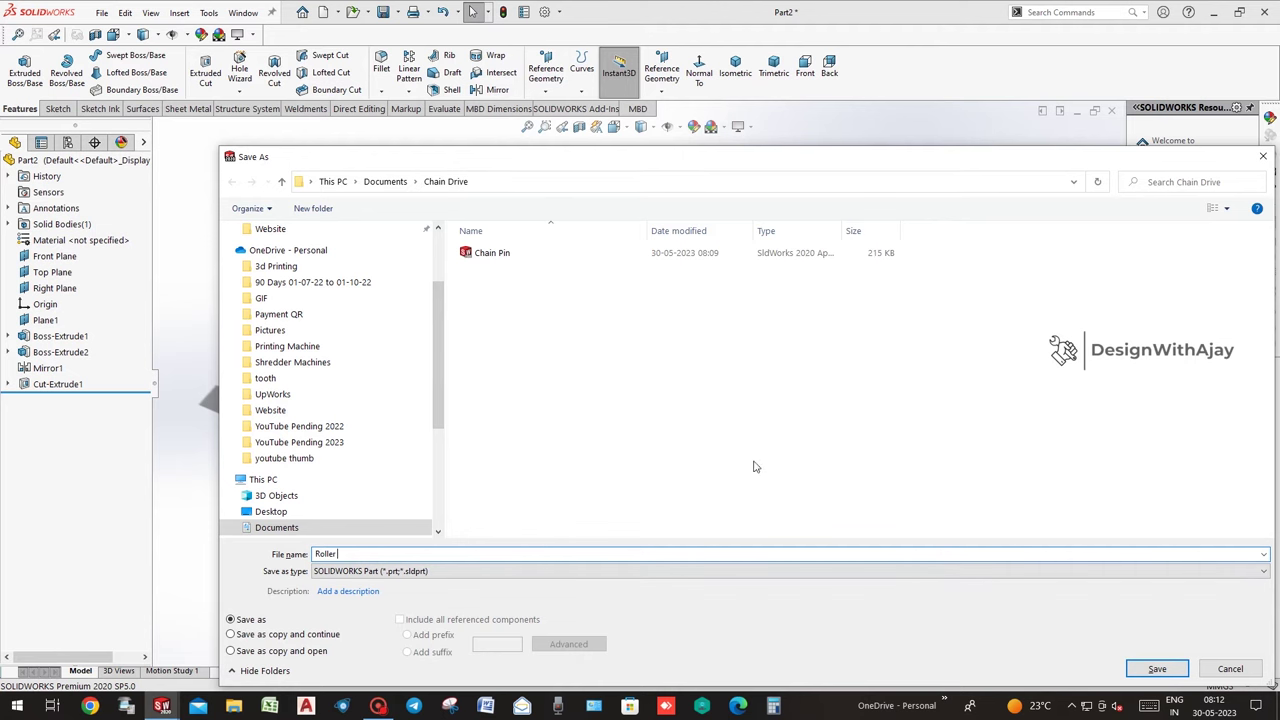
{"action": "left_click", "coordinate": [1157, 668]}
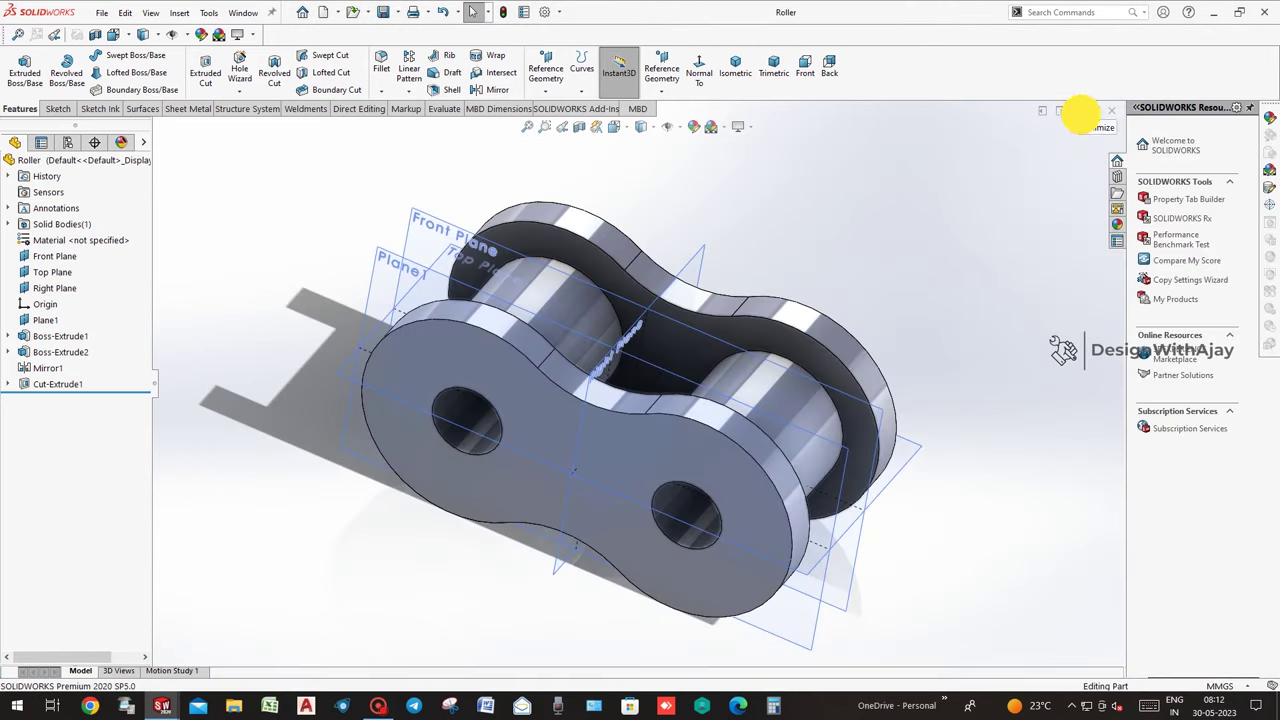
{"action": "left_click", "coordinate": [1078, 111]}
Create a new blank part document.
{"action": "left_click", "coordinate": [101, 12]}
{"action": "left_click", "coordinate": [118, 34]}
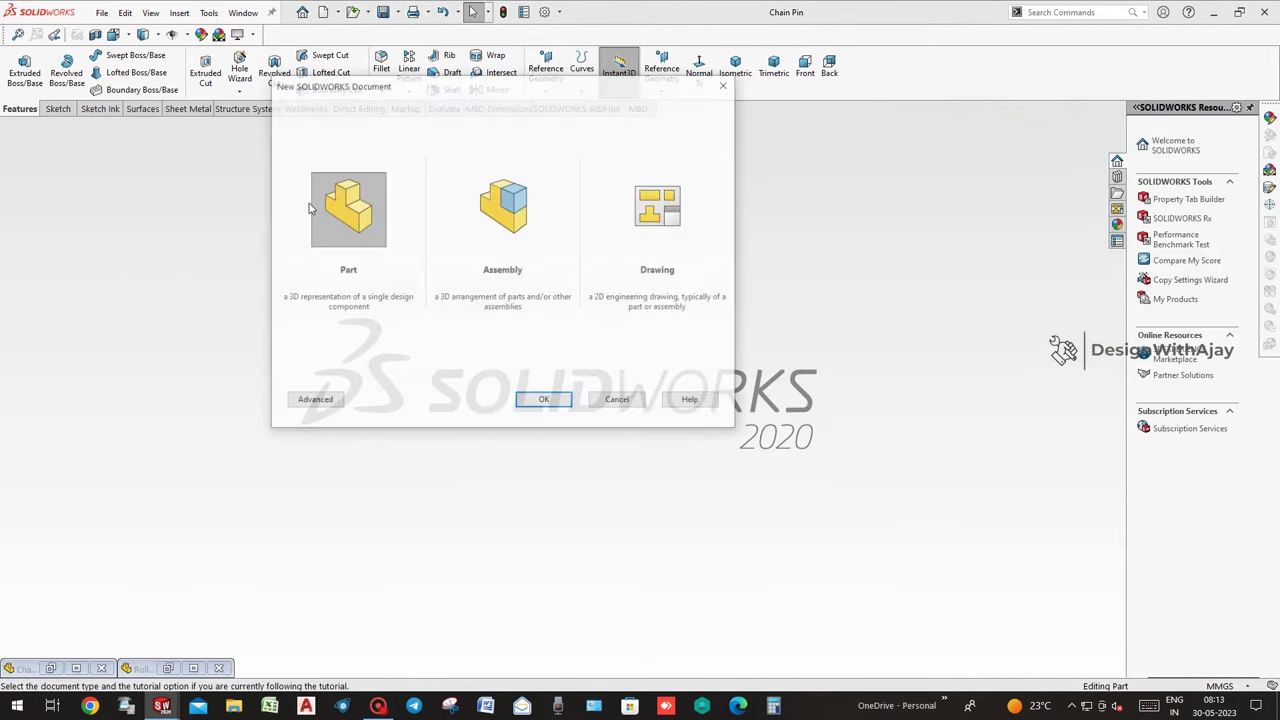
{"action": "double_click", "coordinate": [378, 230]}
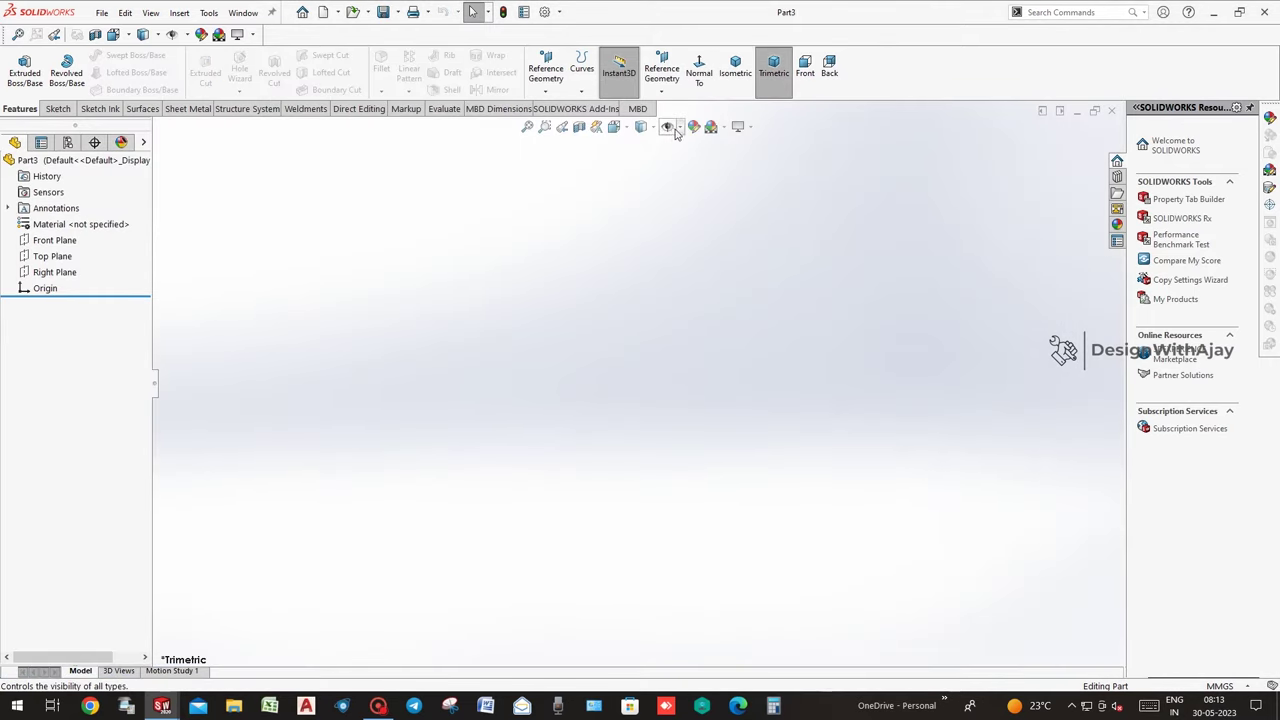
Show the reference planes and start a sketch on the Front Plane.
{"action": "left_click", "coordinate": [667, 126]}
{"action": "left_click", "coordinate": [668, 145]}
{"action": "left_click", "coordinate": [729, 282]}
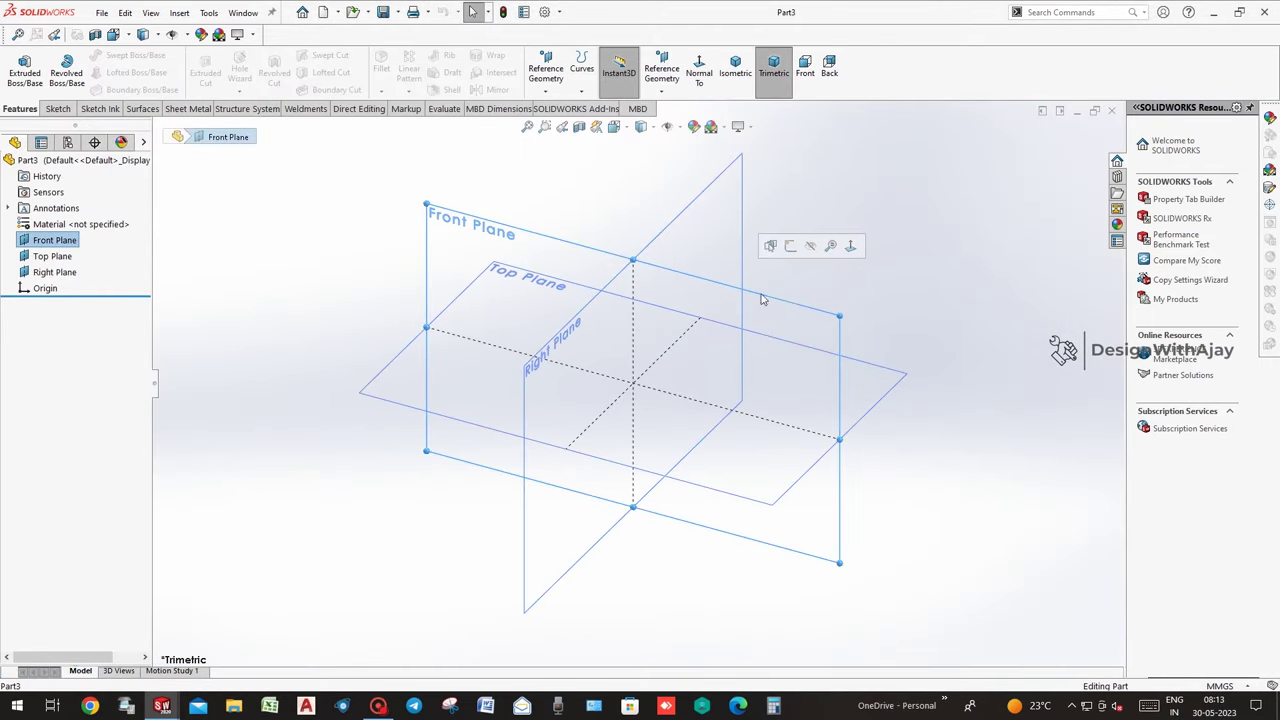
{"action": "left_click", "coordinate": [803, 306]}
{"action": "left_click", "coordinate": [806, 304]}
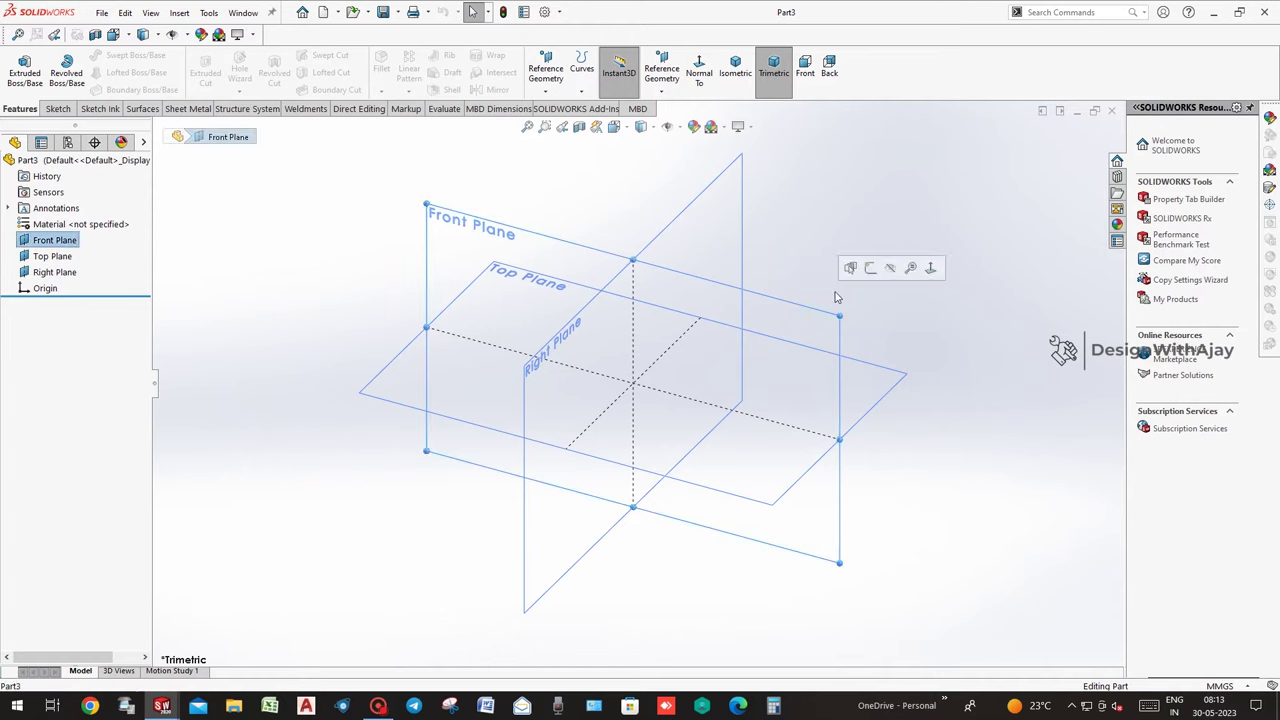
{"action": "left_click", "coordinate": [868, 270]}
Draw a 30 mm diameter circle centred on the origin.
{"action": "left_click", "coordinate": [116, 55]}
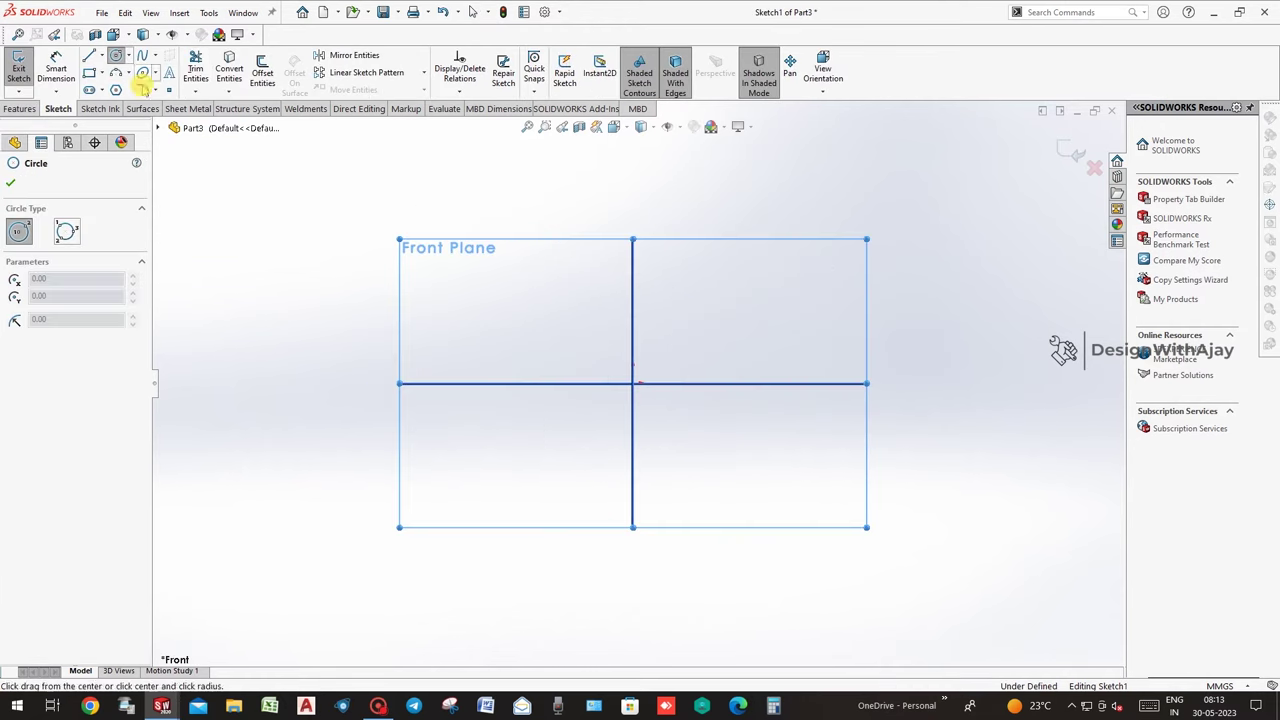
{"action": "left_click", "coordinate": [633, 384]}
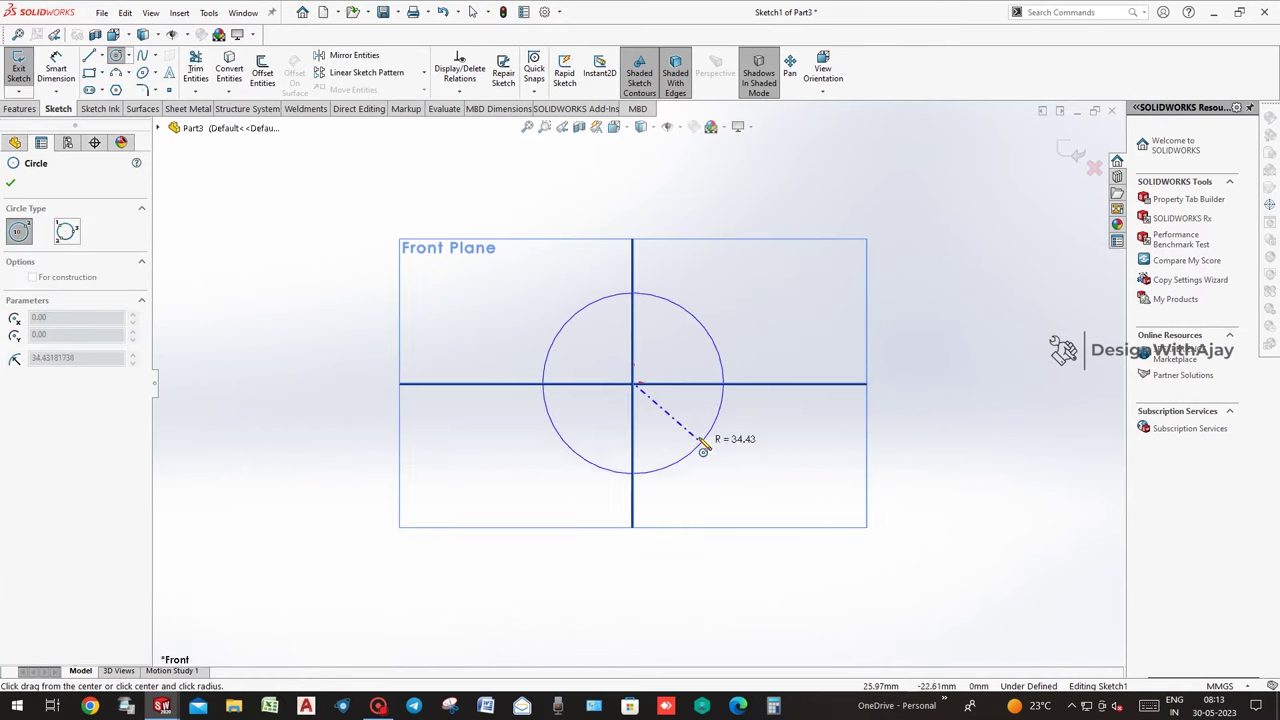
{"action": "left_click", "coordinate": [680, 446]}
{"action": "right_click_drag", "start_coordinate": [700, 466], "coordinate": [697, 345]}
{"action": "left_click", "coordinate": [702, 343]}
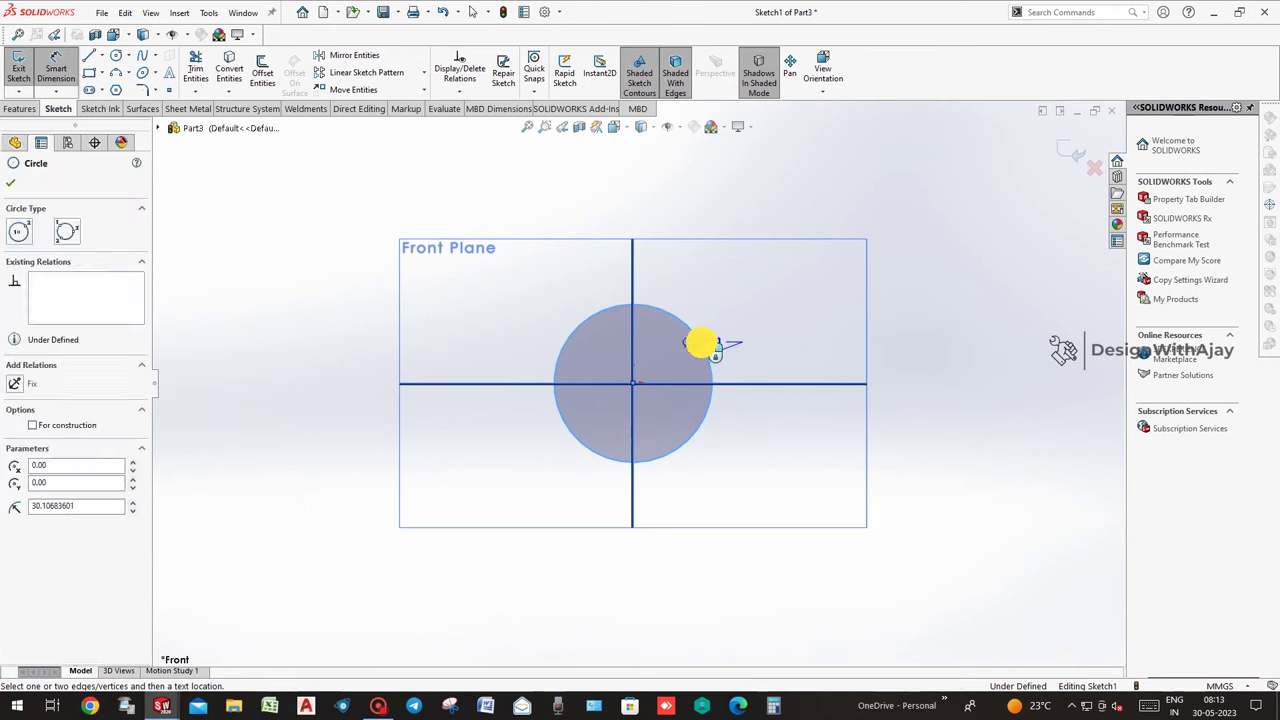
{"action": "left_click", "coordinate": [734, 318]}
{"action": "type", "text": "30"}
{"action": "key", "text": "Return"}
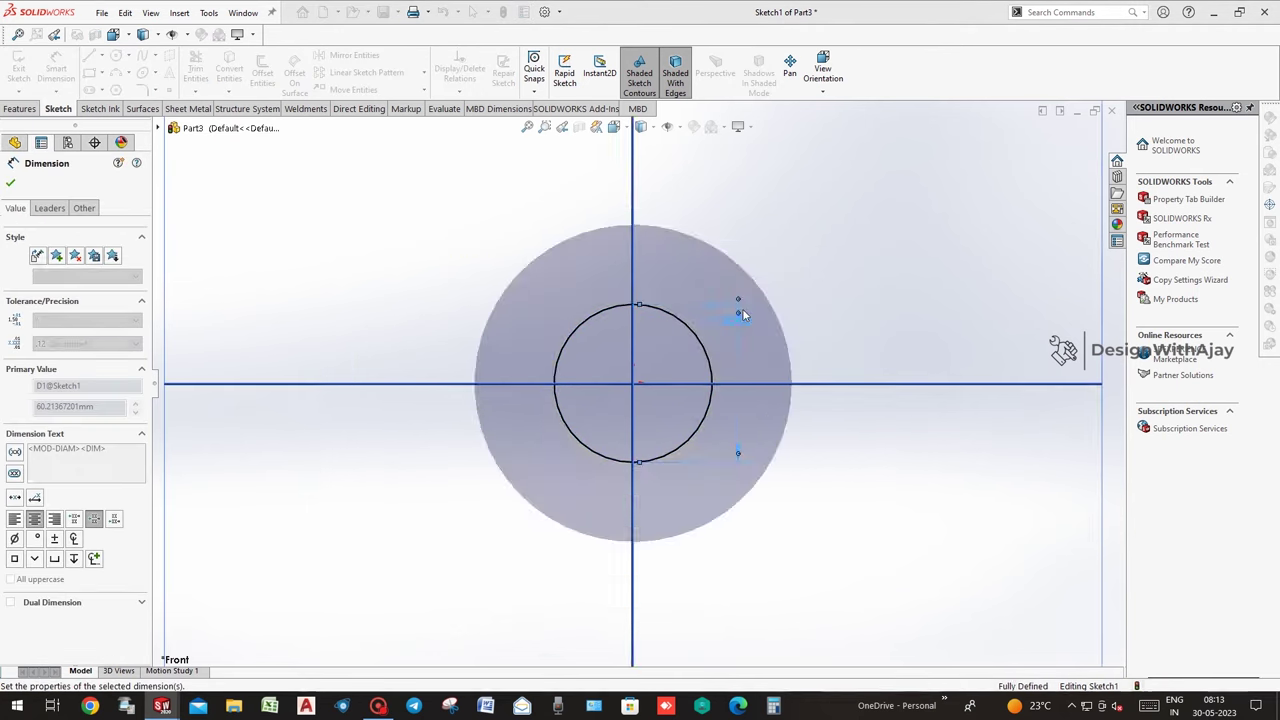
Extrude the circle mid-plane to 90 mm to form the shaft.
{"action": "left_click", "coordinate": [20, 108]}
{"action": "left_click", "coordinate": [24, 80]}
{"action": "left_click", "coordinate": [84, 268]}
{"action": "left_click", "coordinate": [84, 340]}
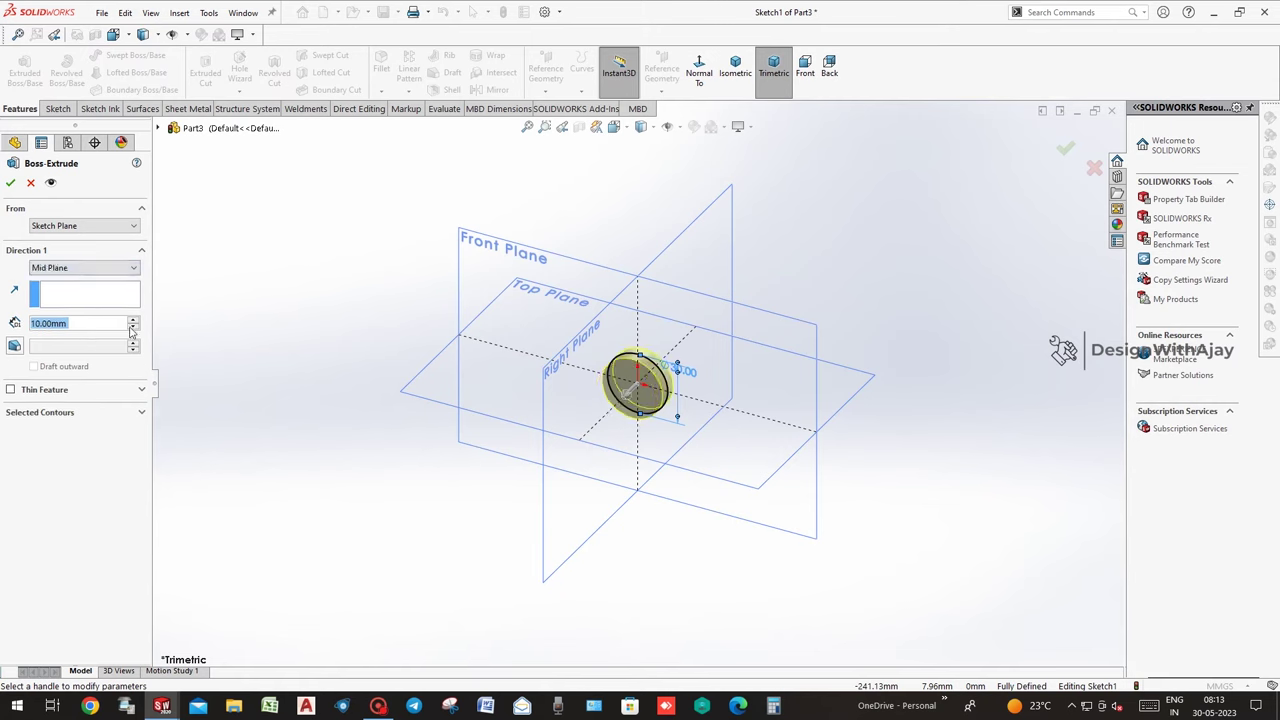
{"action": "type", "text": "90"}
{"action": "key", "text": "Return"}
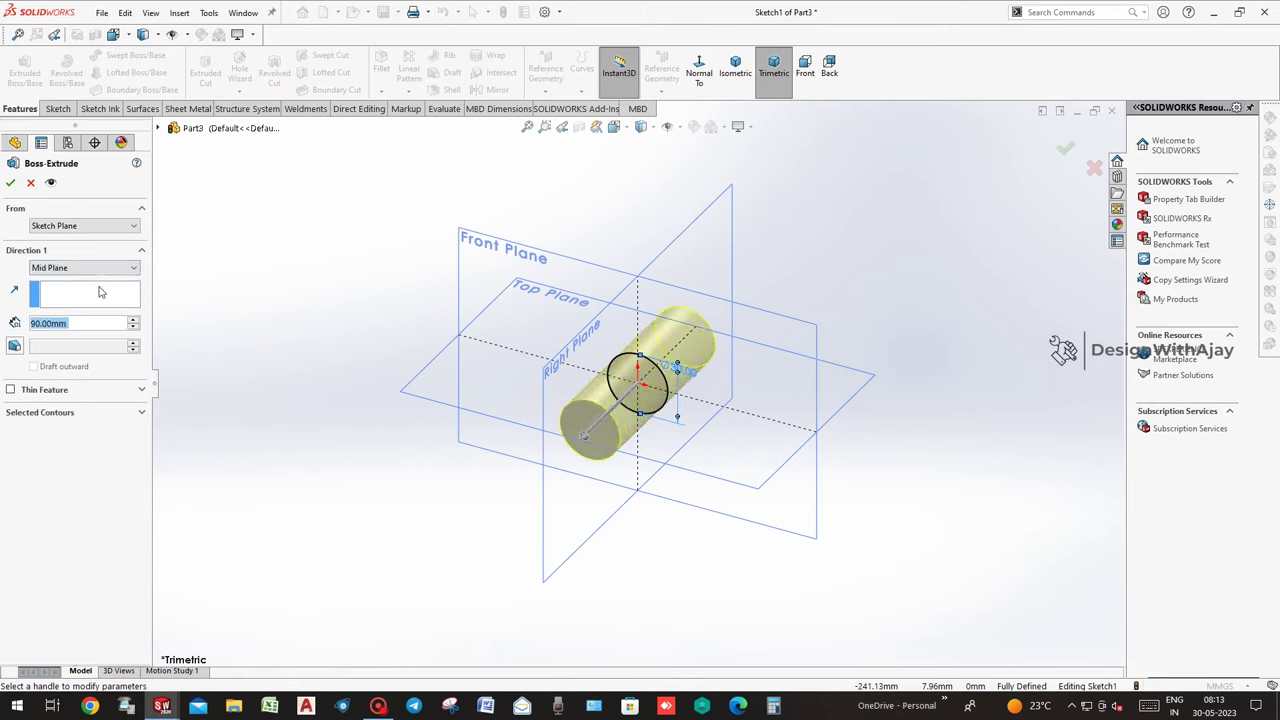
{"action": "left_click", "coordinate": [10, 182]}
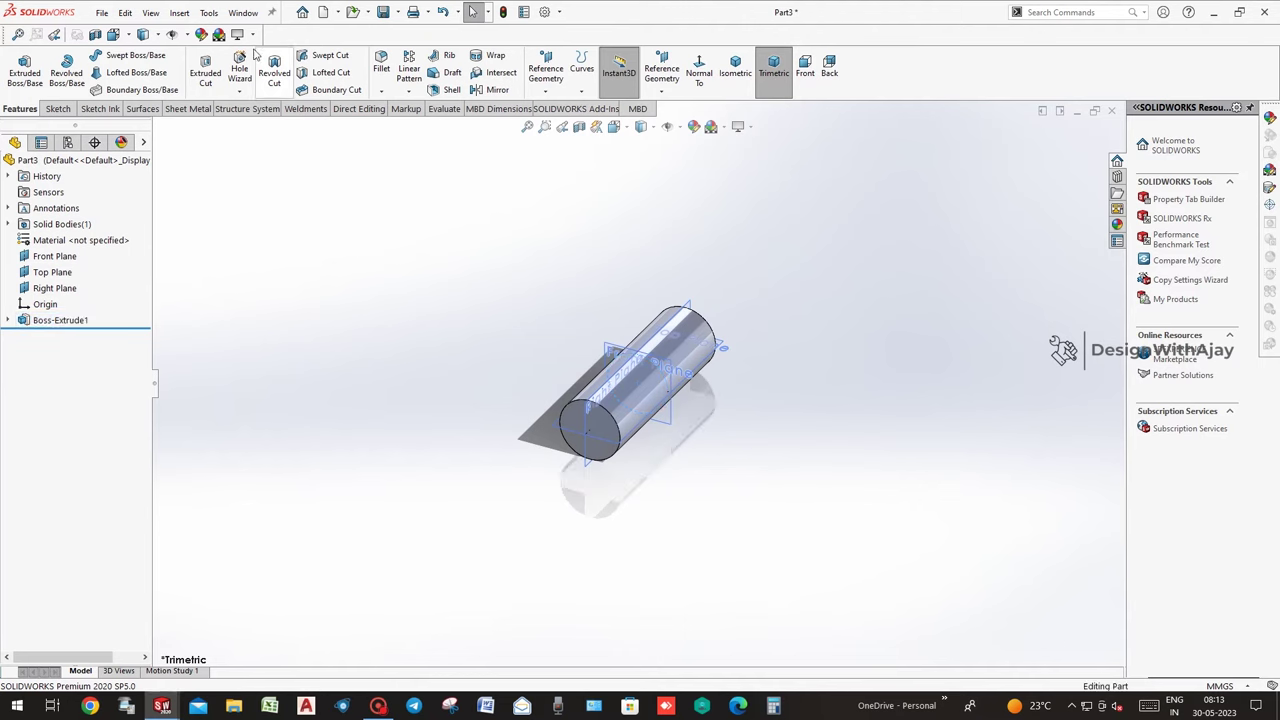
Save the part as Shaft in Chain Drive and minimize its window.
{"action": "left_click", "coordinate": [102, 12]}
{"action": "left_click", "coordinate": [122, 162]}
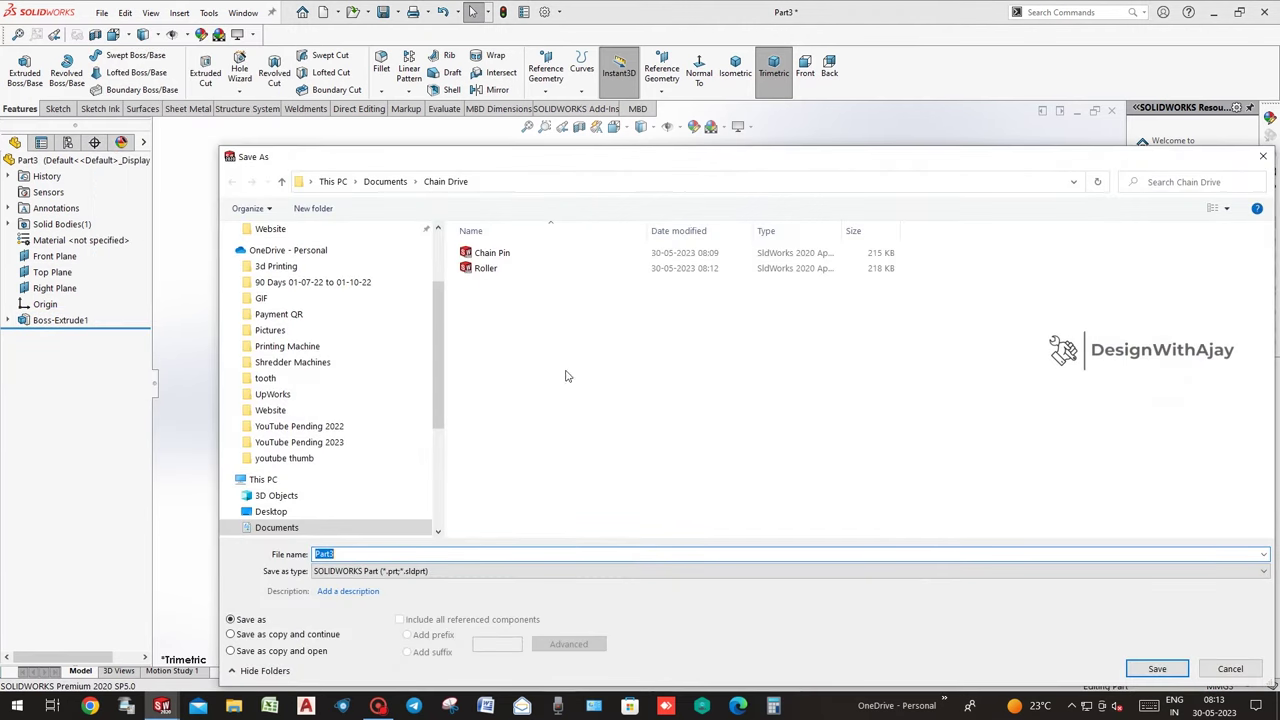
{"action": "type", "text": "Shaft"}
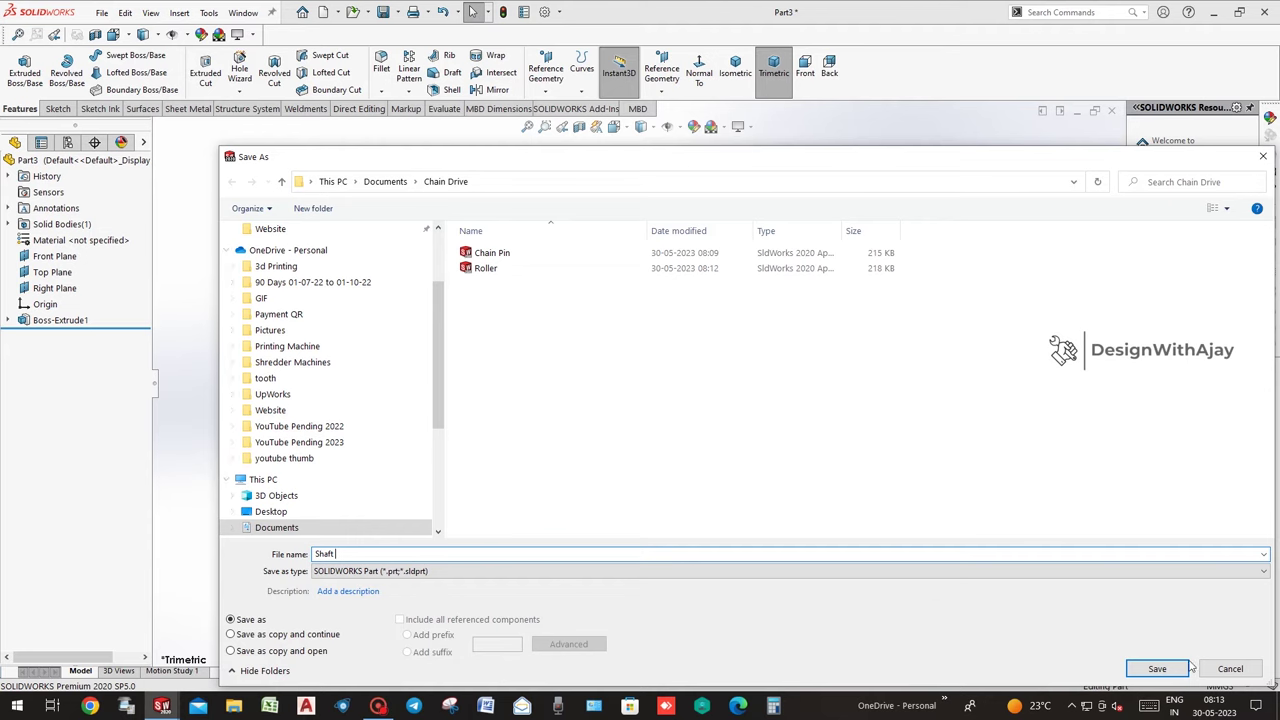
{"action": "left_click", "coordinate": [1160, 668]}
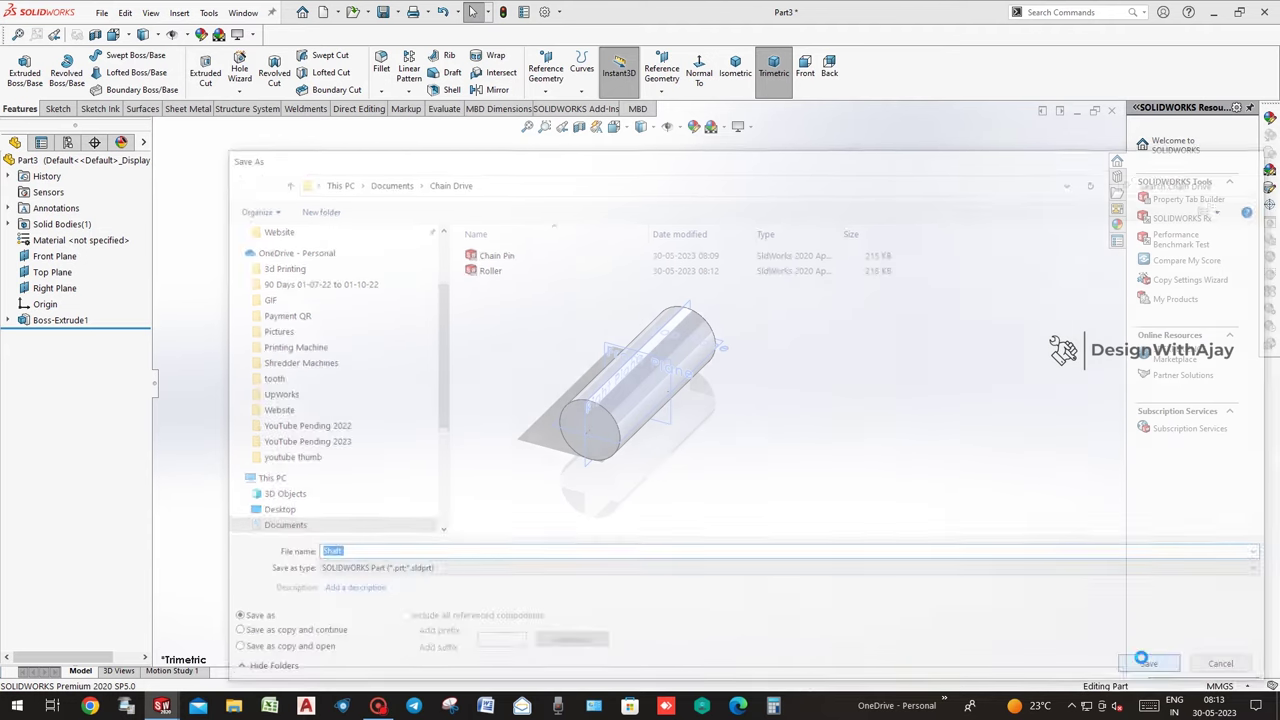
{"action": "left_click", "coordinate": [1078, 113]}
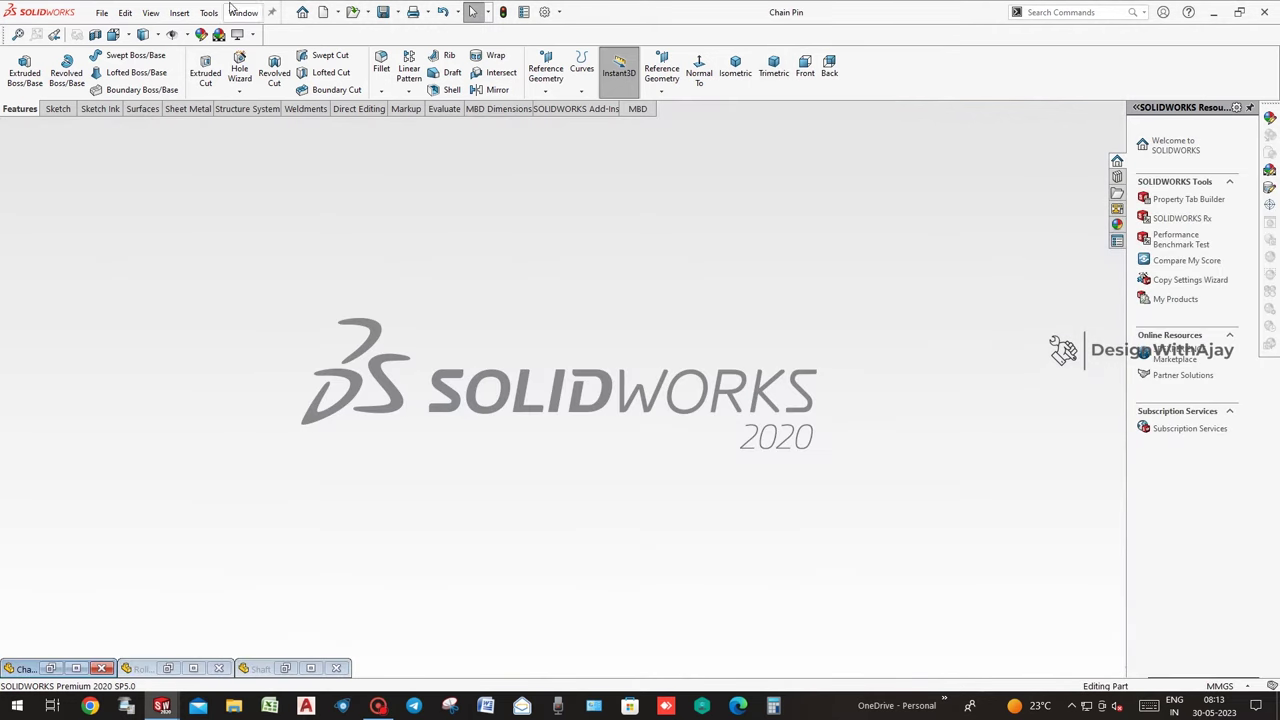
Create a new assembly document, skipping the Begin Assembly component placement.
{"action": "left_click", "coordinate": [101, 14]}
{"action": "left_click", "coordinate": [126, 34]}
{"action": "double_click", "coordinate": [475, 205]}
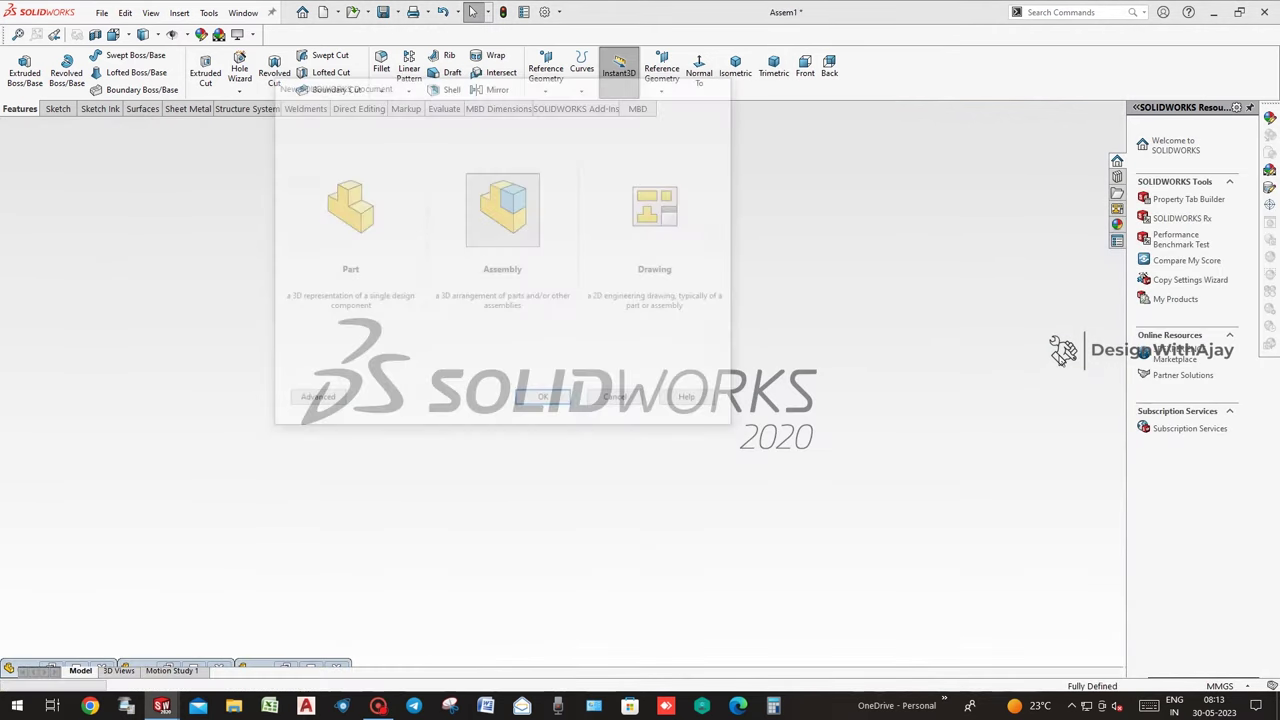
{"action": "key", "text": "Escape"}
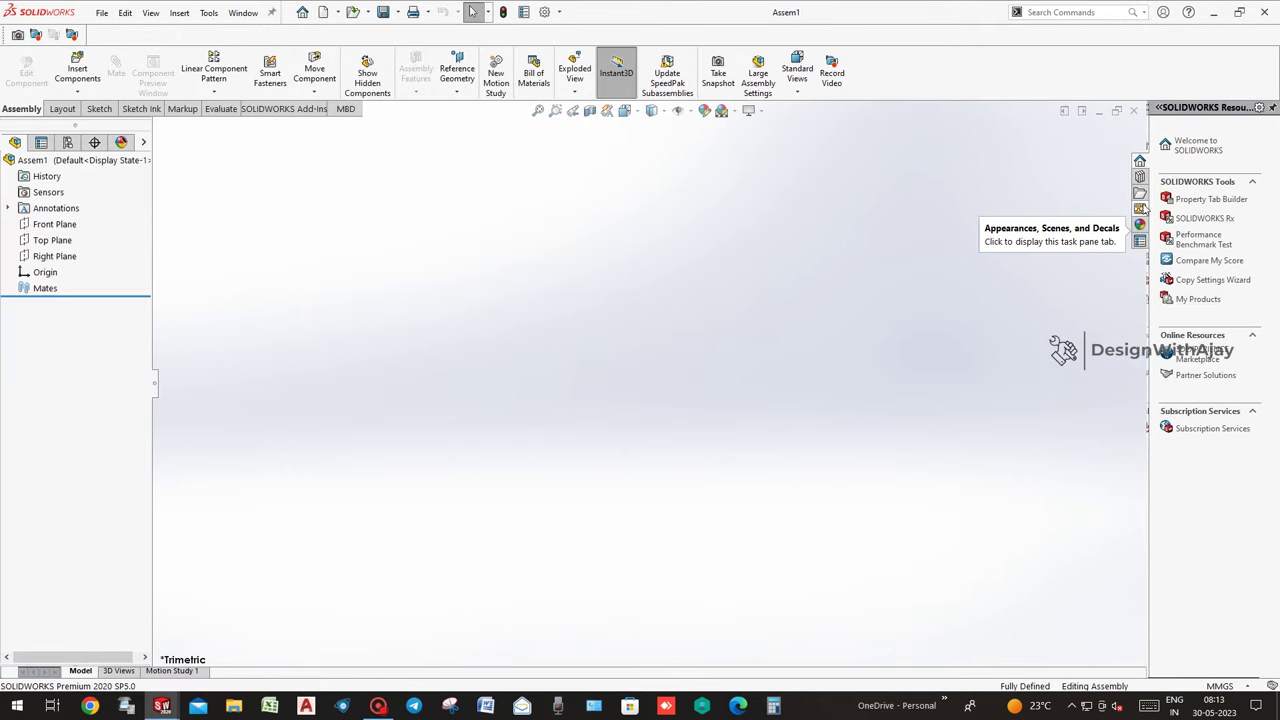
Add Toolbox in the Design Library and open the ISO standards folder.
{"action": "left_click", "coordinate": [1140, 192]}
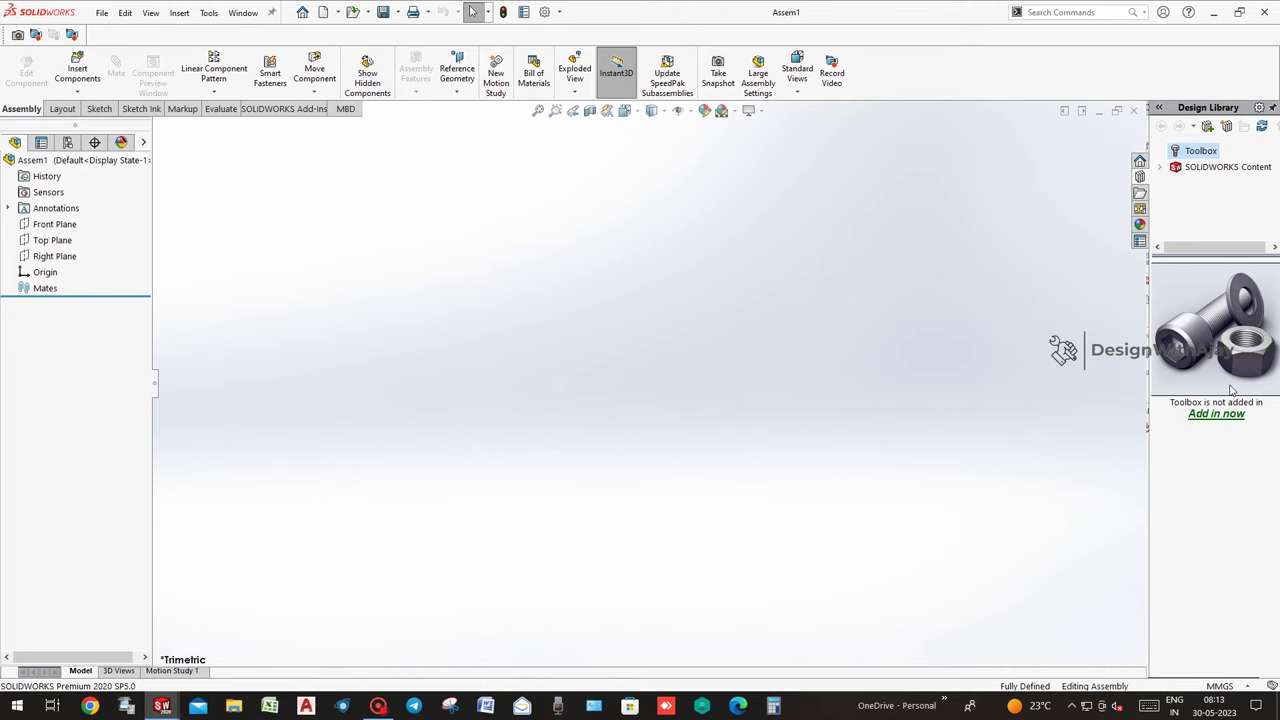
{"action": "left_click", "coordinate": [1216, 414]}
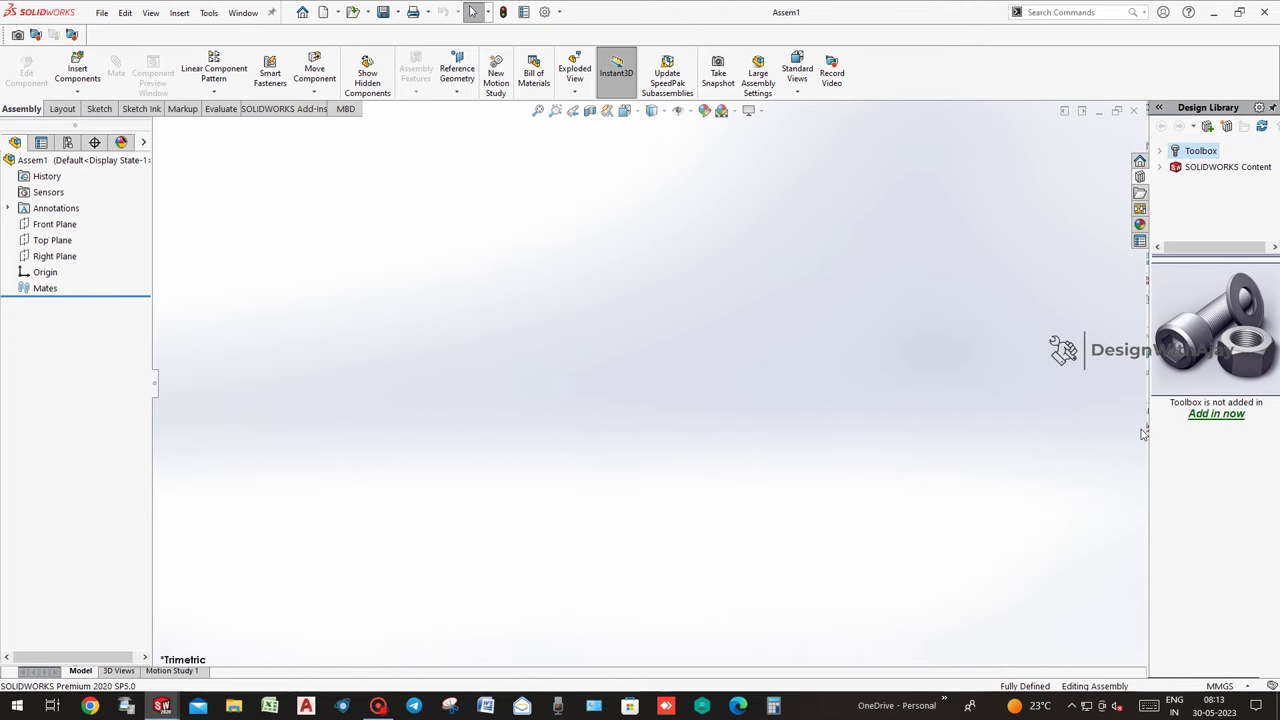
{"action": "left_click_drag", "start_coordinate": [1276, 391], "coordinate": [1274, 460]}
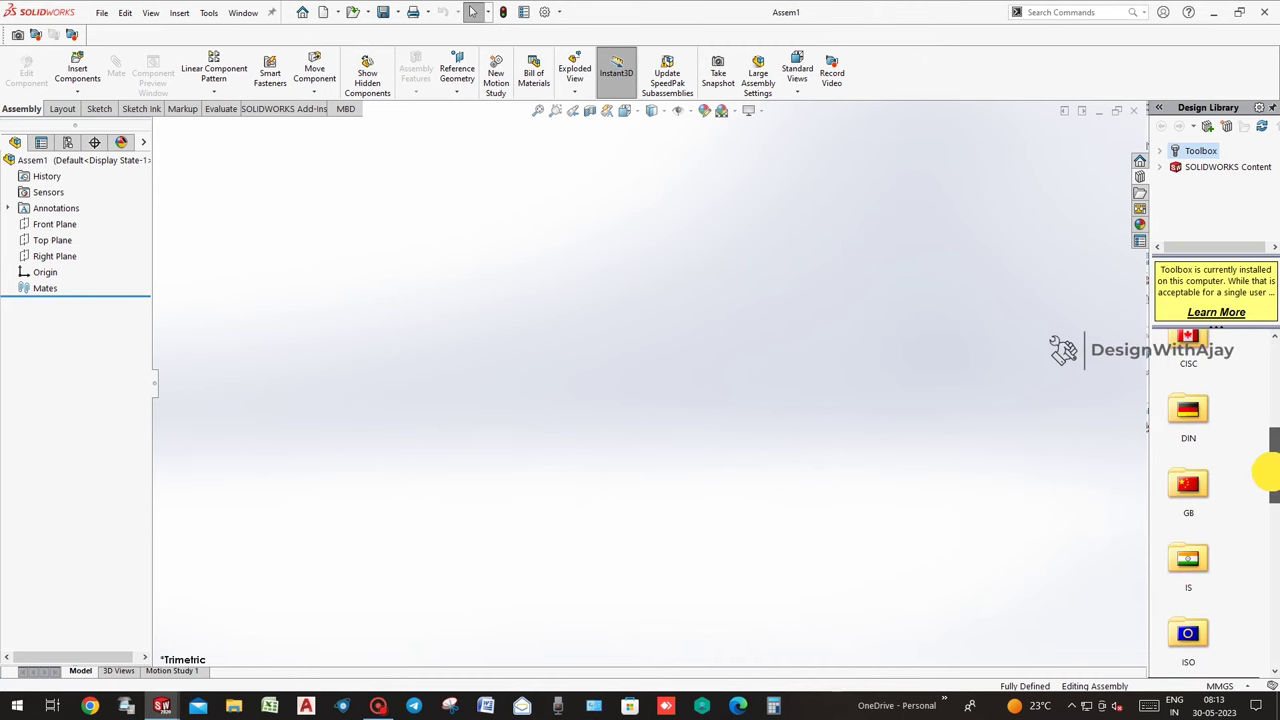
{"action": "left_click", "coordinate": [1187, 612]}
{"action": "double_click", "coordinate": [1187, 612]}
{"action": "left_click", "coordinate": [678, 110]}
{"action": "left_click", "coordinate": [679, 166]}
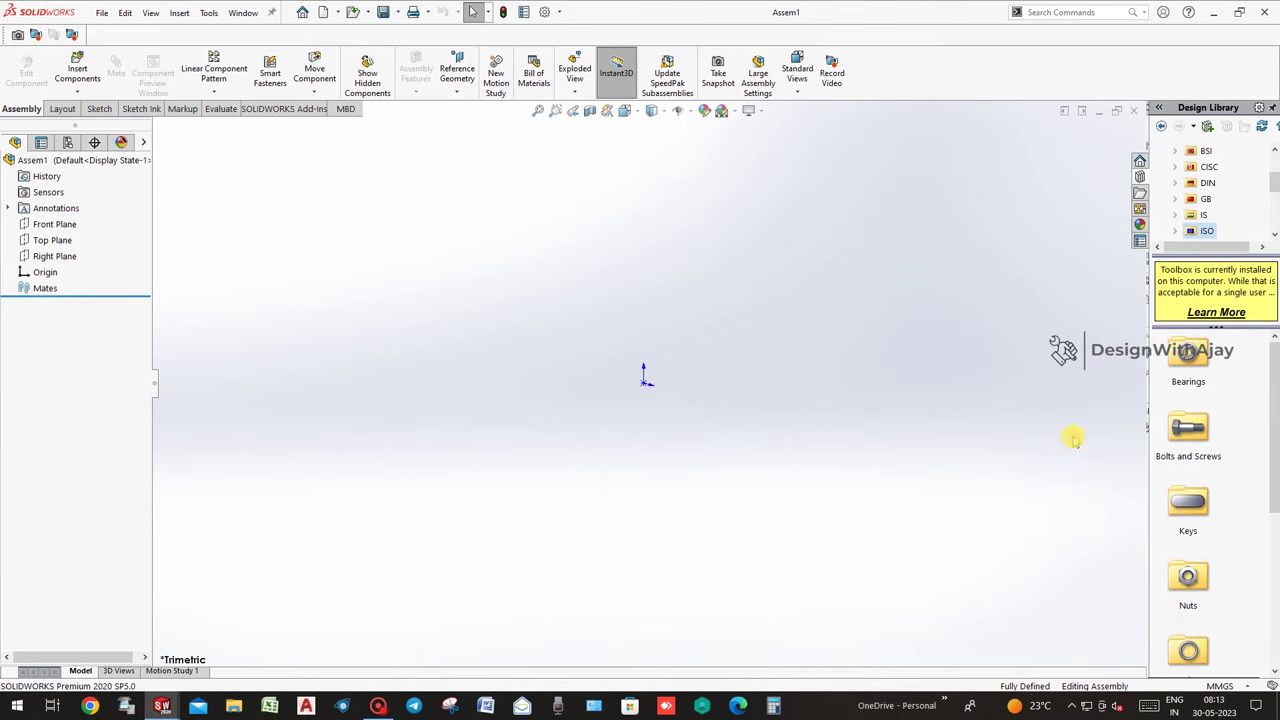
Browse ISO > Power Transmission > Chain Wheels to find the sprockets.
{"action": "scroll", "coordinate": [1233, 547], "scroll_direction": "down", "scroll_amount": 5}
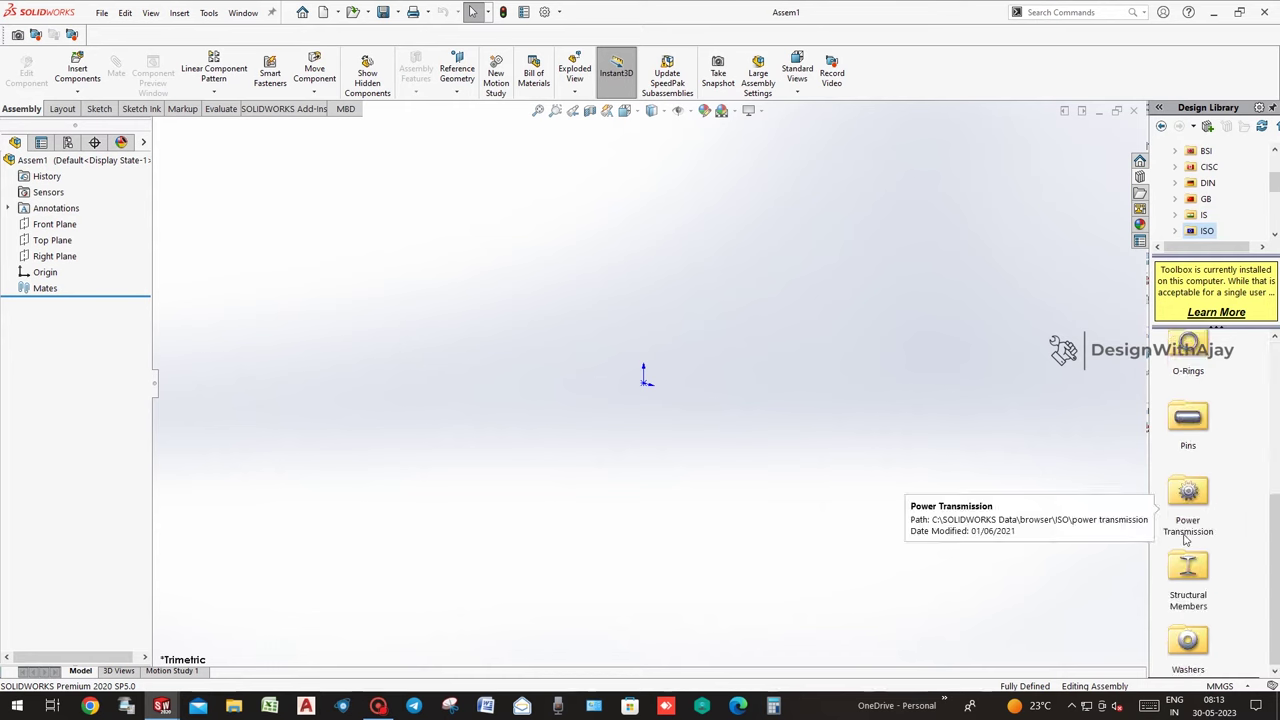
{"action": "scroll", "coordinate": [1205, 525], "scroll_direction": "up", "scroll_amount": 2}
{"action": "scroll", "coordinate": [1203, 526], "scroll_direction": "up", "scroll_amount": 3}
{"action": "scroll", "coordinate": [1201, 526], "scroll_direction": "down", "scroll_amount": 5}
{"action": "double_click", "coordinate": [1199, 520]}
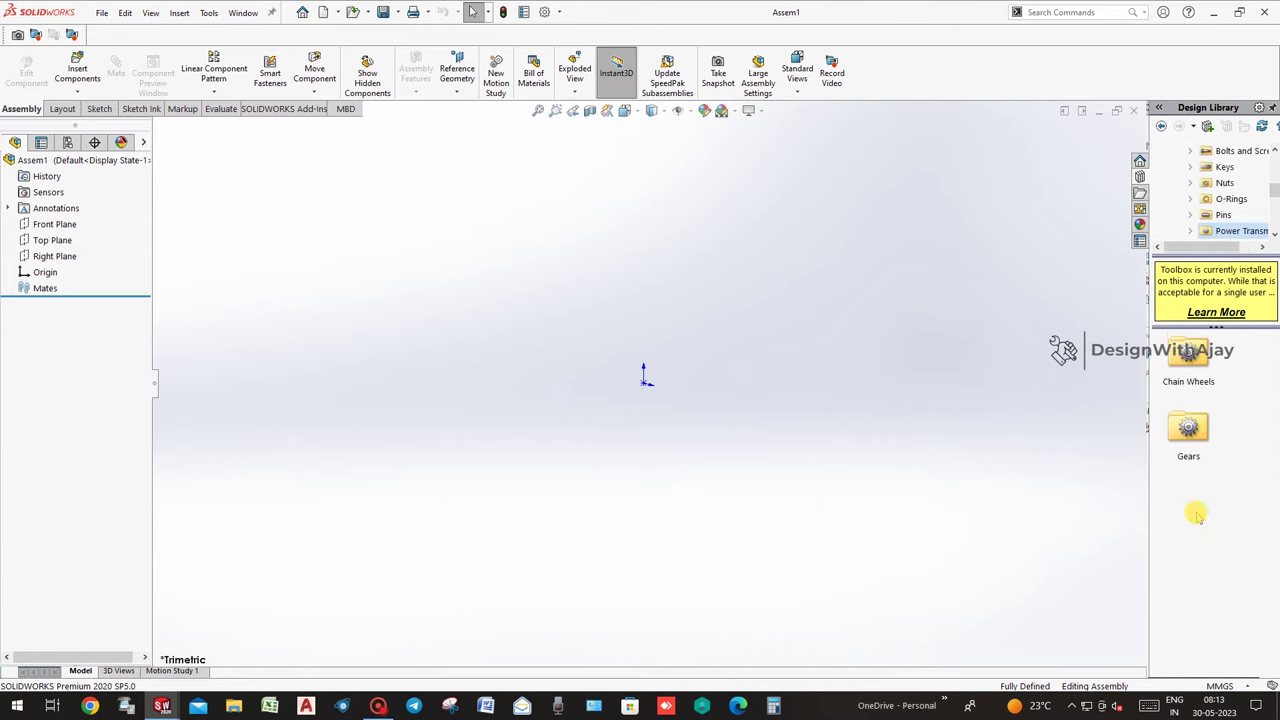
{"action": "double_click", "coordinate": [1196, 388]}
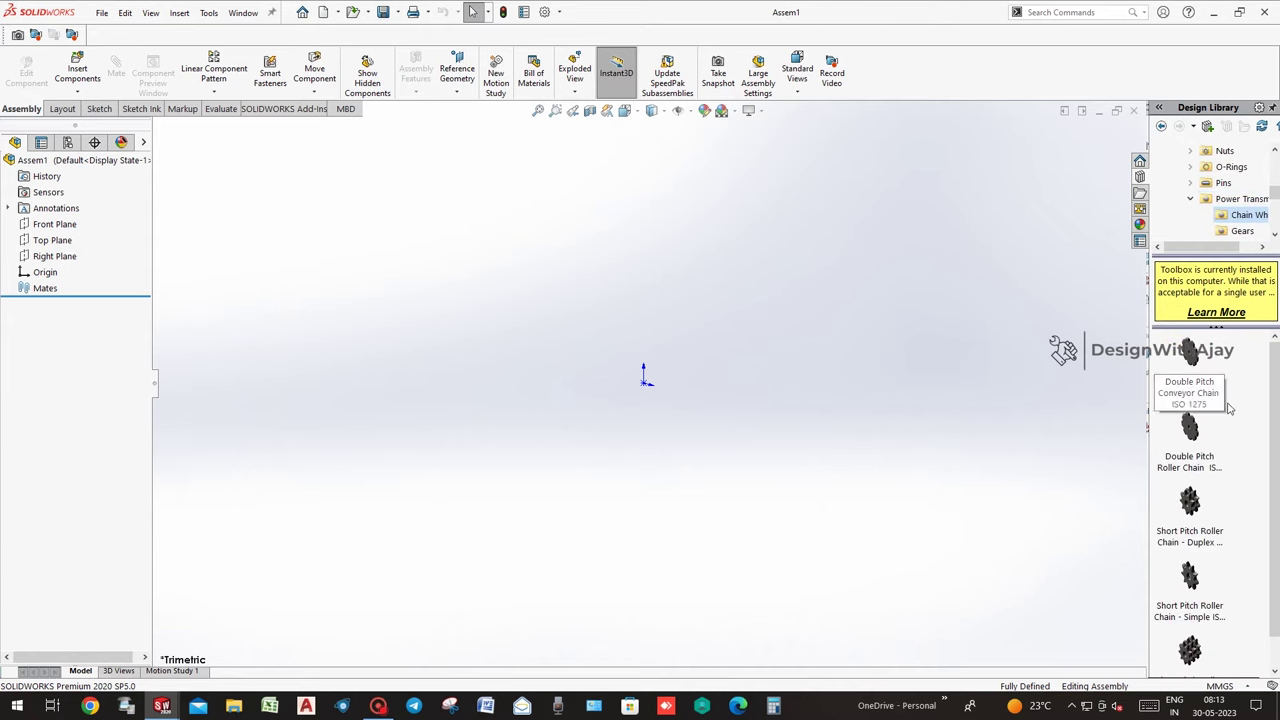
{"action": "scroll", "coordinate": [1226, 391], "scroll_direction": "down", "scroll_amount": 1}
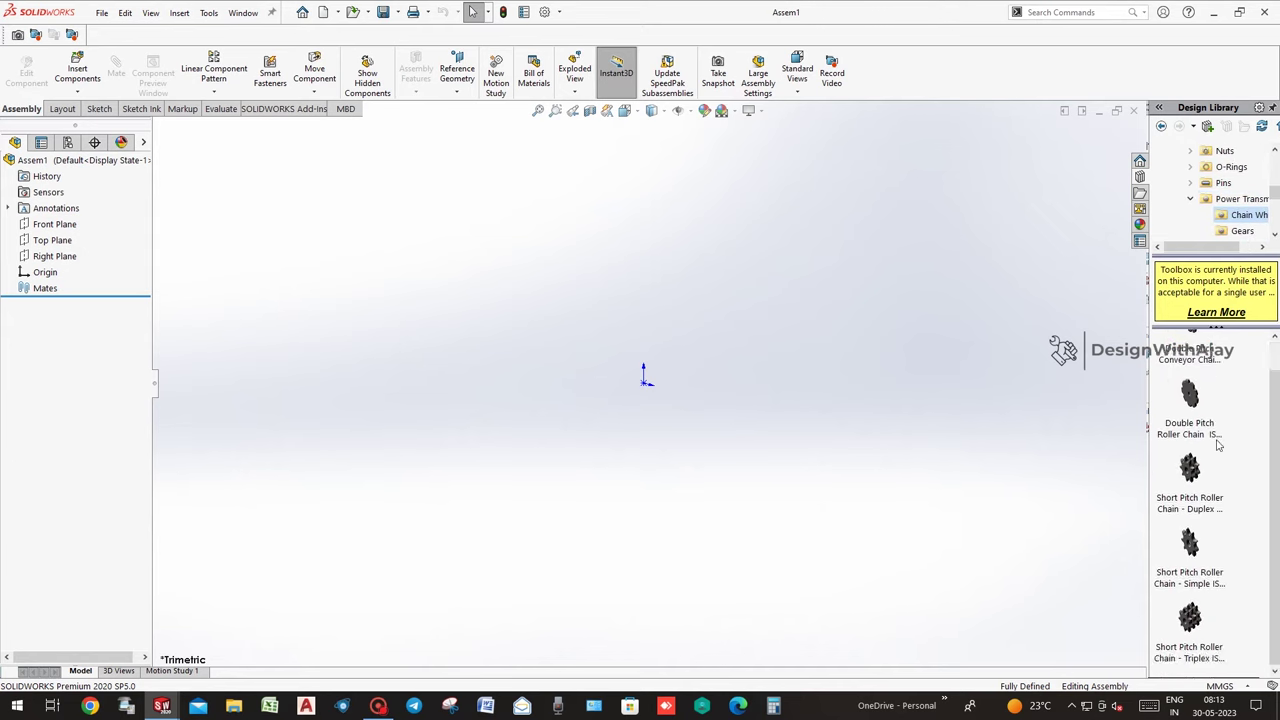
{"action": "mouse_move", "coordinate": [1189, 395]}
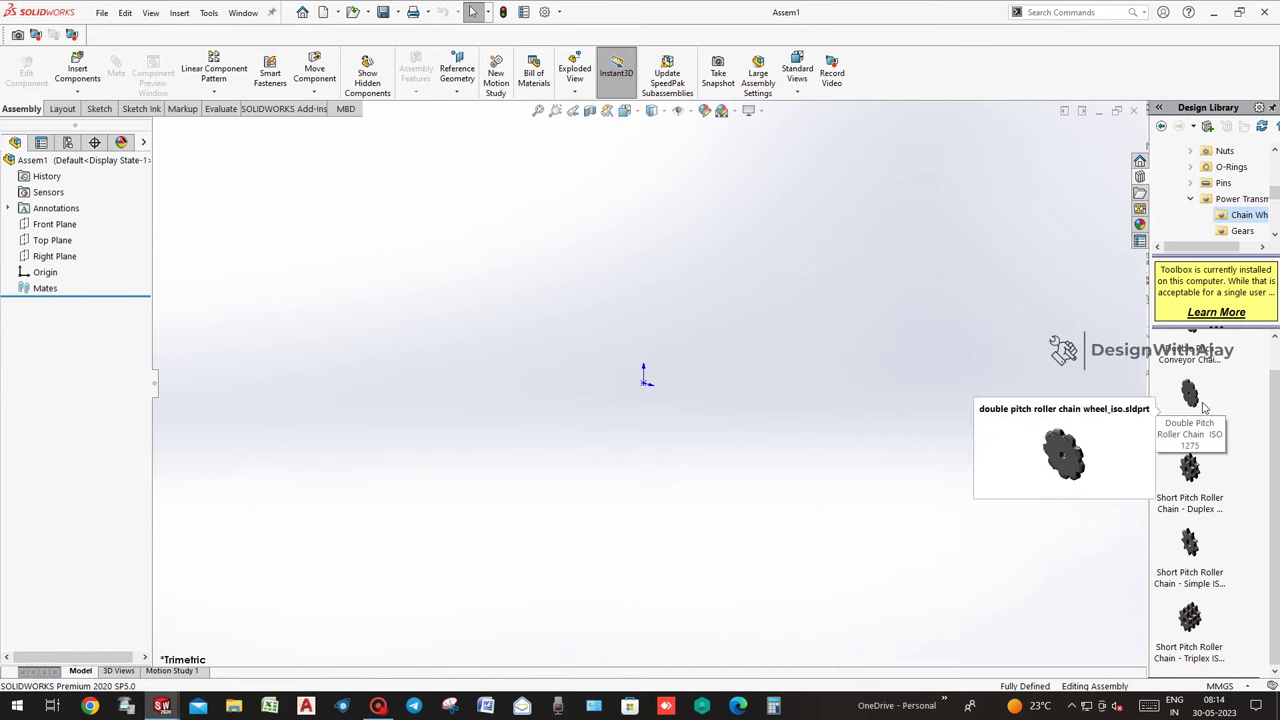
{"action": "mouse_move", "coordinate": [1189, 370]}
{"action": "left_click_drag", "start_coordinate": [1268, 540], "coordinate": [1278, 403]}
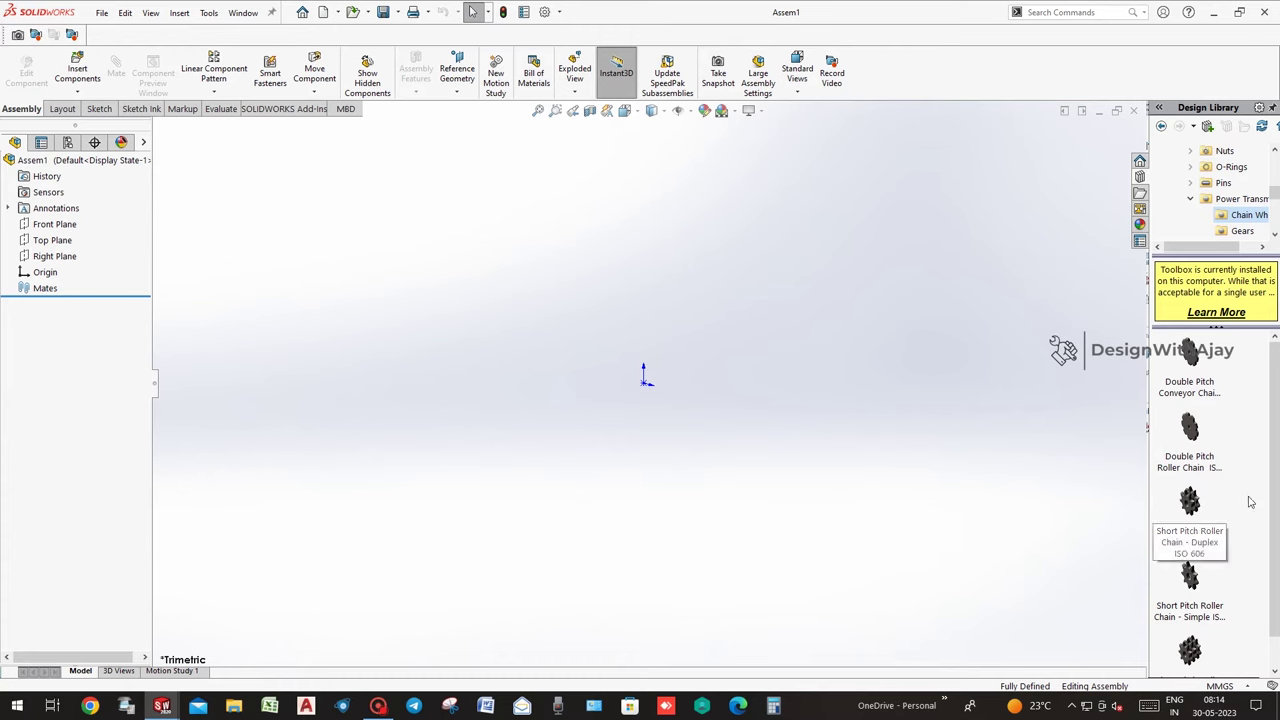
{"action": "scroll", "coordinate": [1200, 530], "scroll_direction": "down", "scroll_amount": 1}
Place a Short Pitch Roller Chain – Simple sprocket with chain number 16A-1.
{"action": "left_click_drag", "start_coordinate": [1190, 543], "coordinate": [648, 385]}
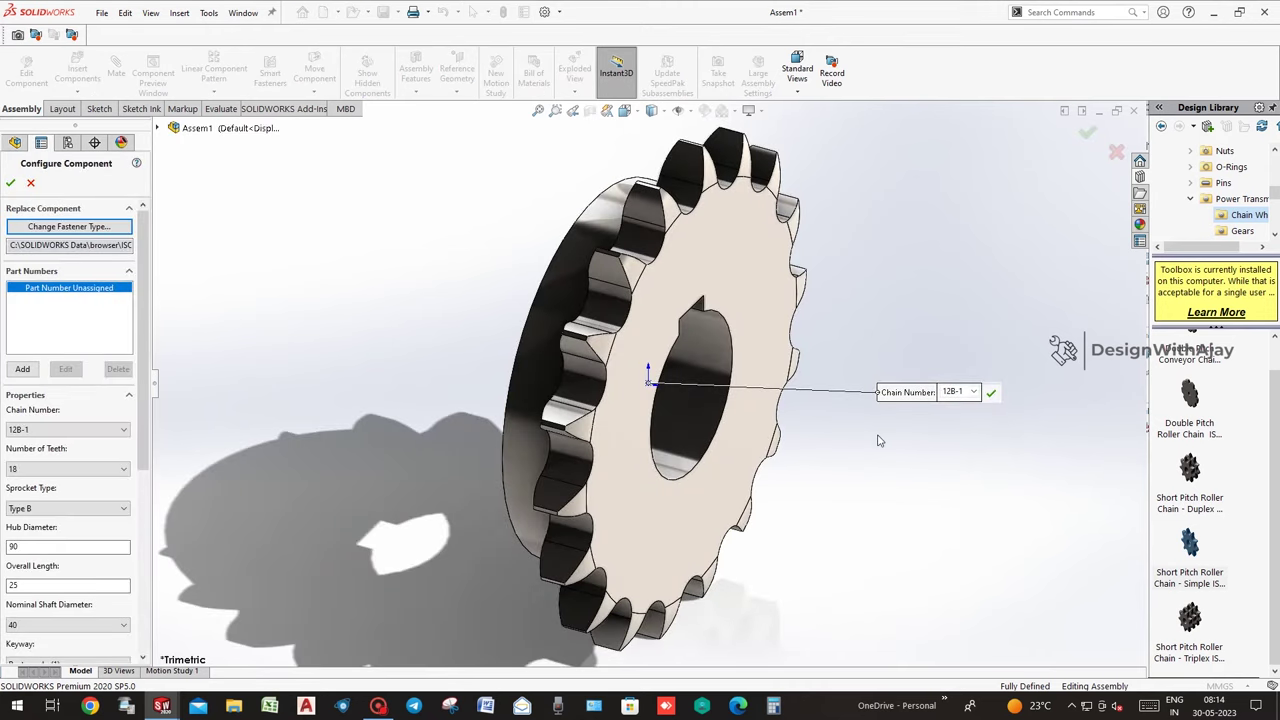
{"action": "left_click", "coordinate": [972, 391]}
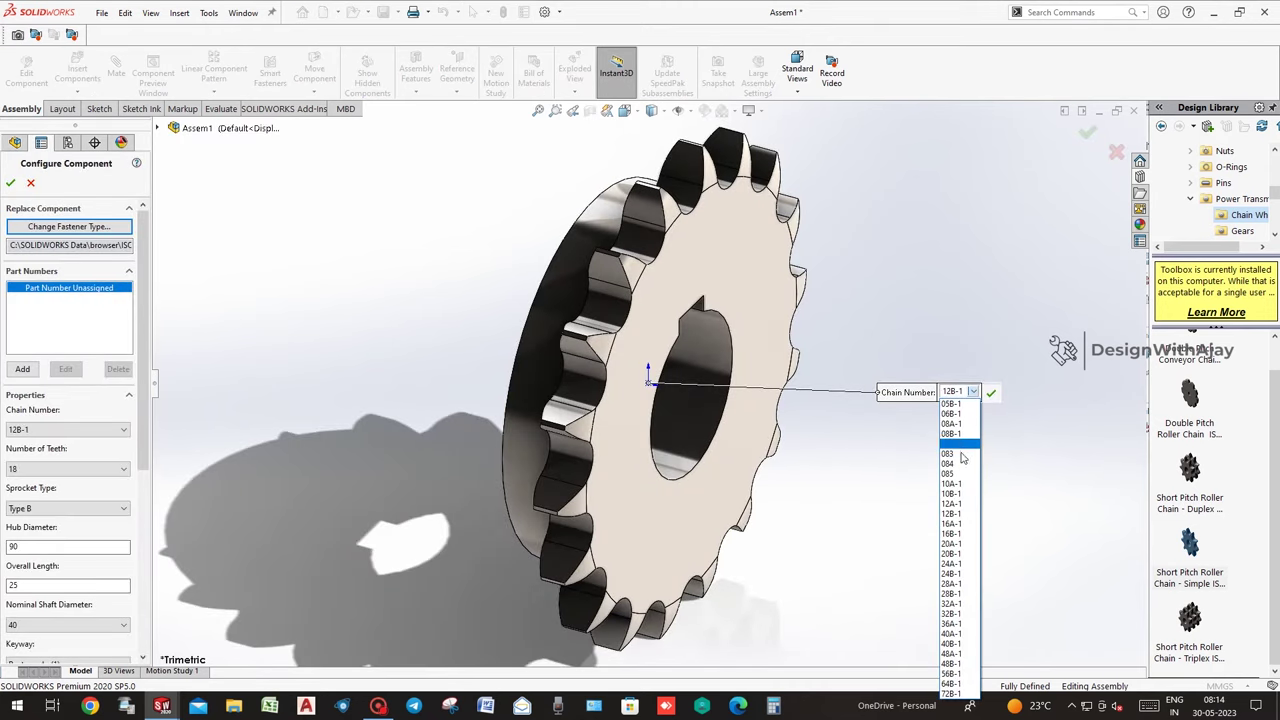
{"action": "left_click", "coordinate": [949, 522]}
{"action": "scroll", "coordinate": [727, 425], "scroll_direction": "down", "scroll_amount": 3}
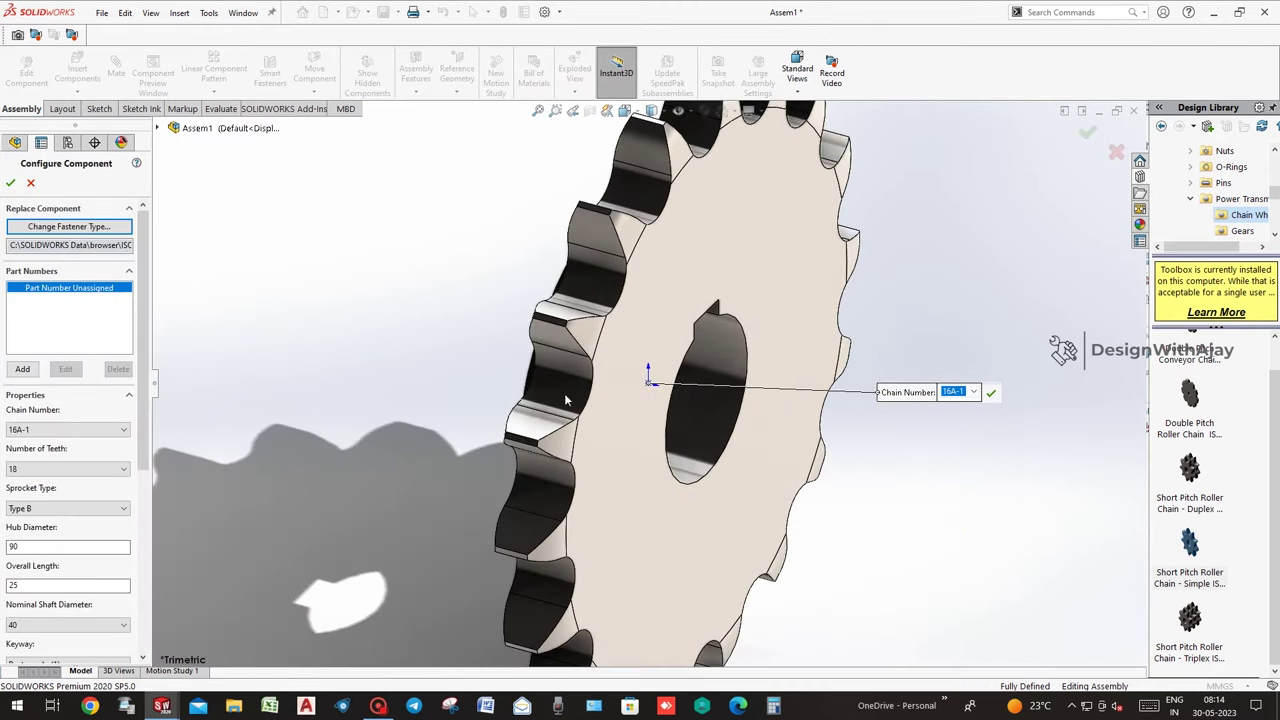
Set the sprocket to 15 teeth and 35 overall length, then accept it.
{"action": "left_click", "coordinate": [81, 469]}
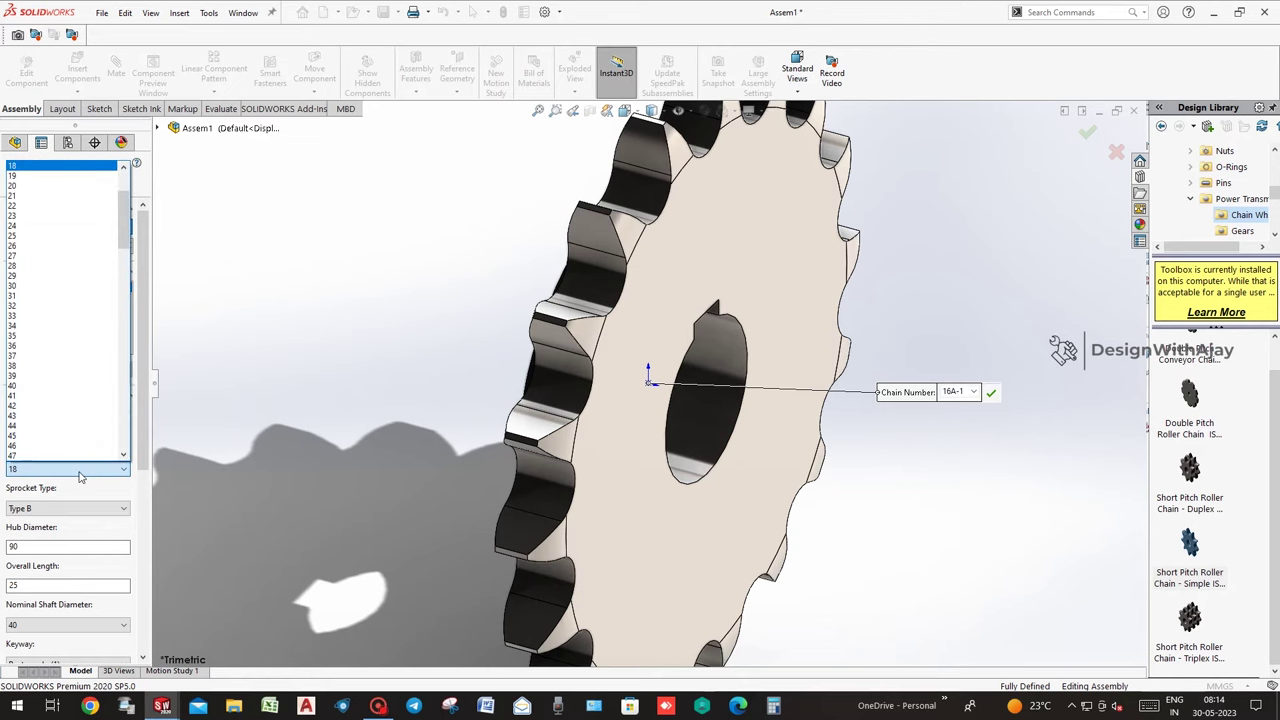
{"action": "scroll", "coordinate": [70, 420], "scroll_direction": "up", "scroll_amount": 2}
{"action": "scroll", "coordinate": [62, 360], "scroll_direction": "up", "scroll_amount": 2}
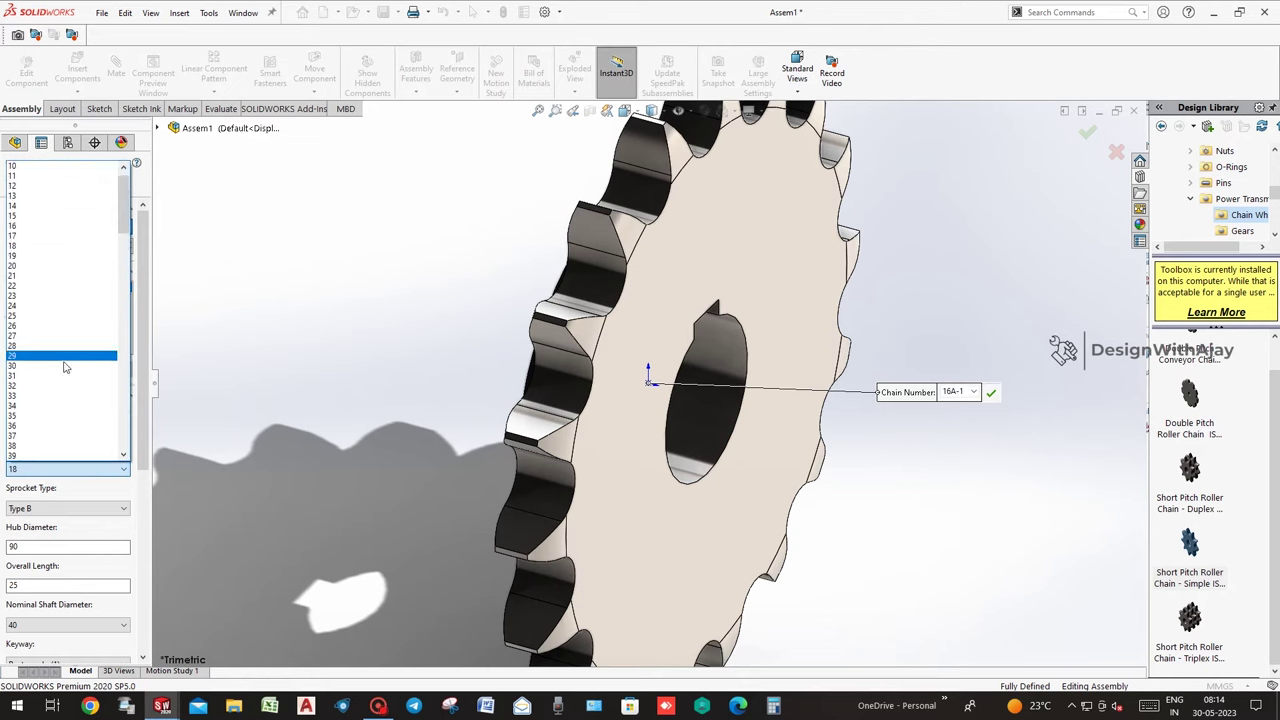
{"action": "scroll", "coordinate": [76, 240], "scroll_direction": "up", "scroll_amount": 1}
{"action": "left_click", "coordinate": [75, 226]}
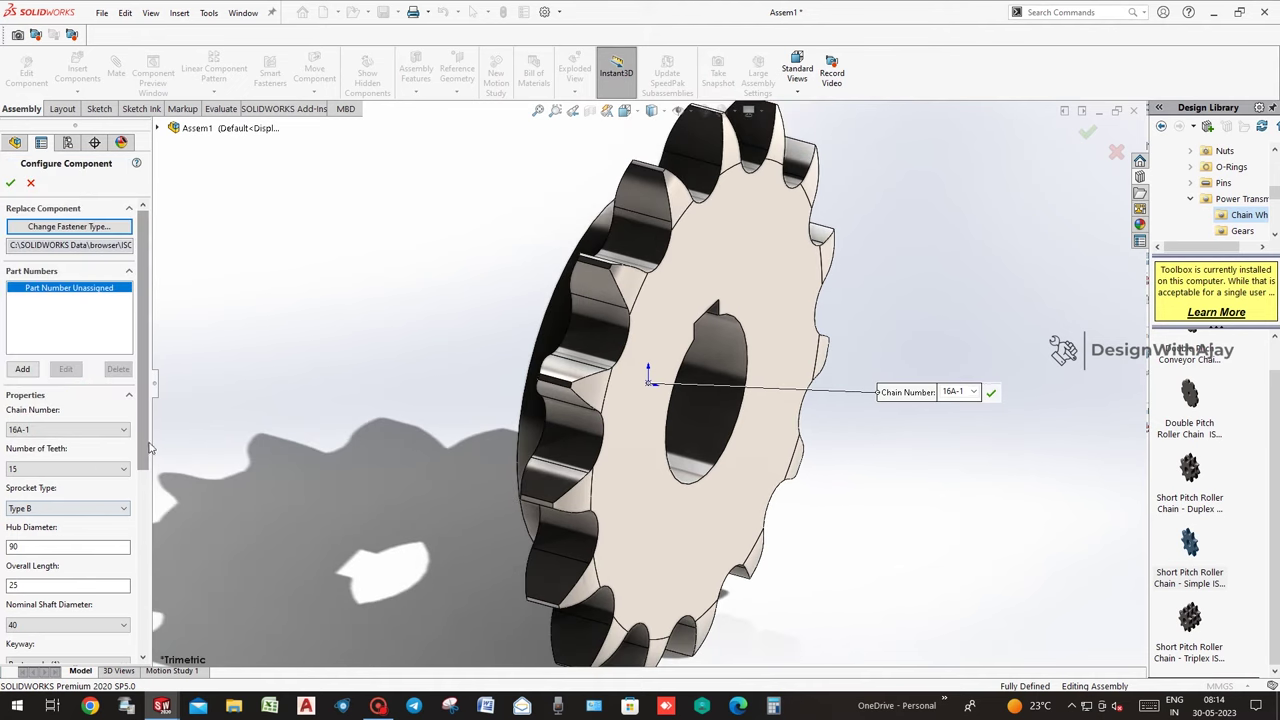
{"action": "scroll", "coordinate": [142, 452], "scroll_direction": "down", "scroll_amount": 3}
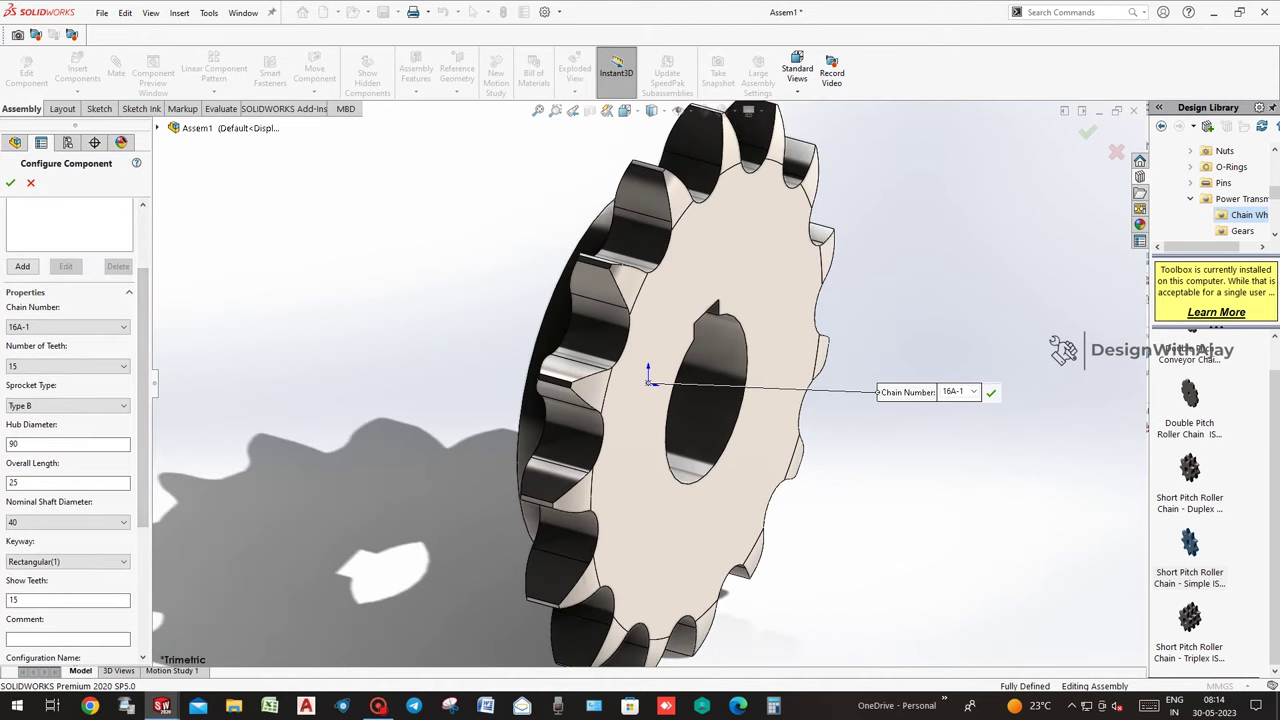
{"action": "double_click", "coordinate": [14, 482]}
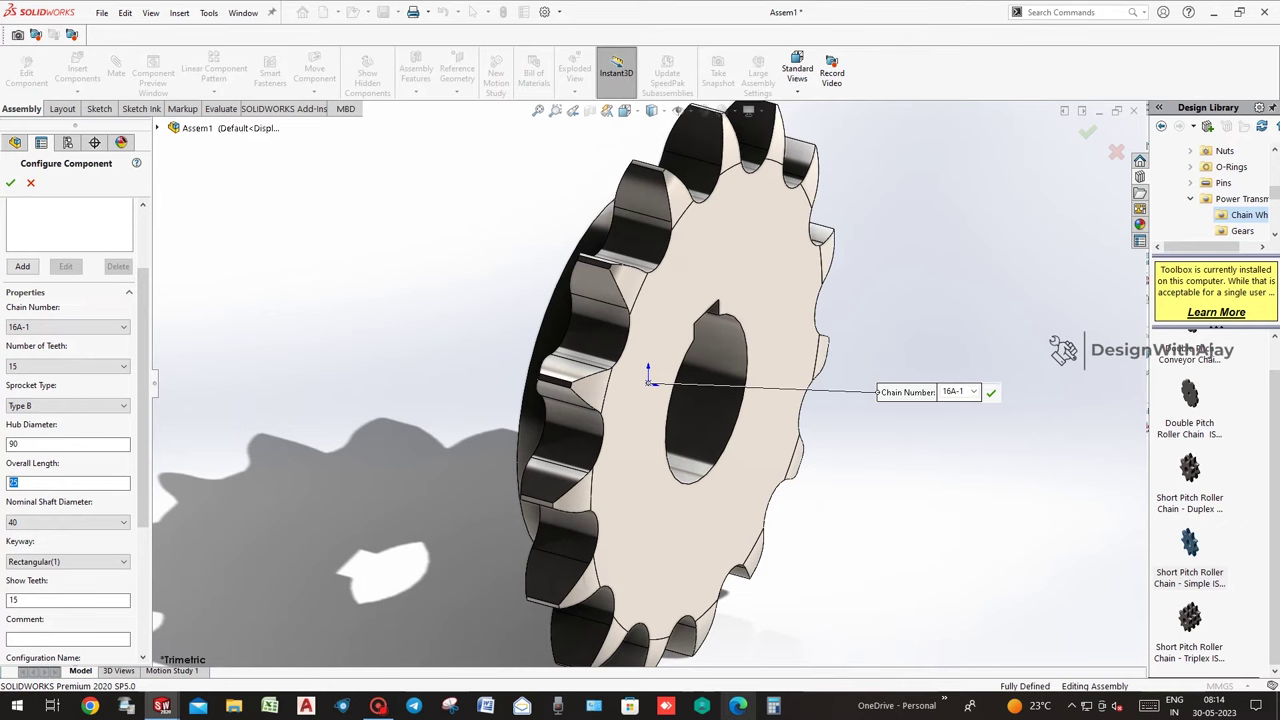
{"action": "type", "text": "35"}
{"action": "middle_click", "coordinate": [346, 512]}
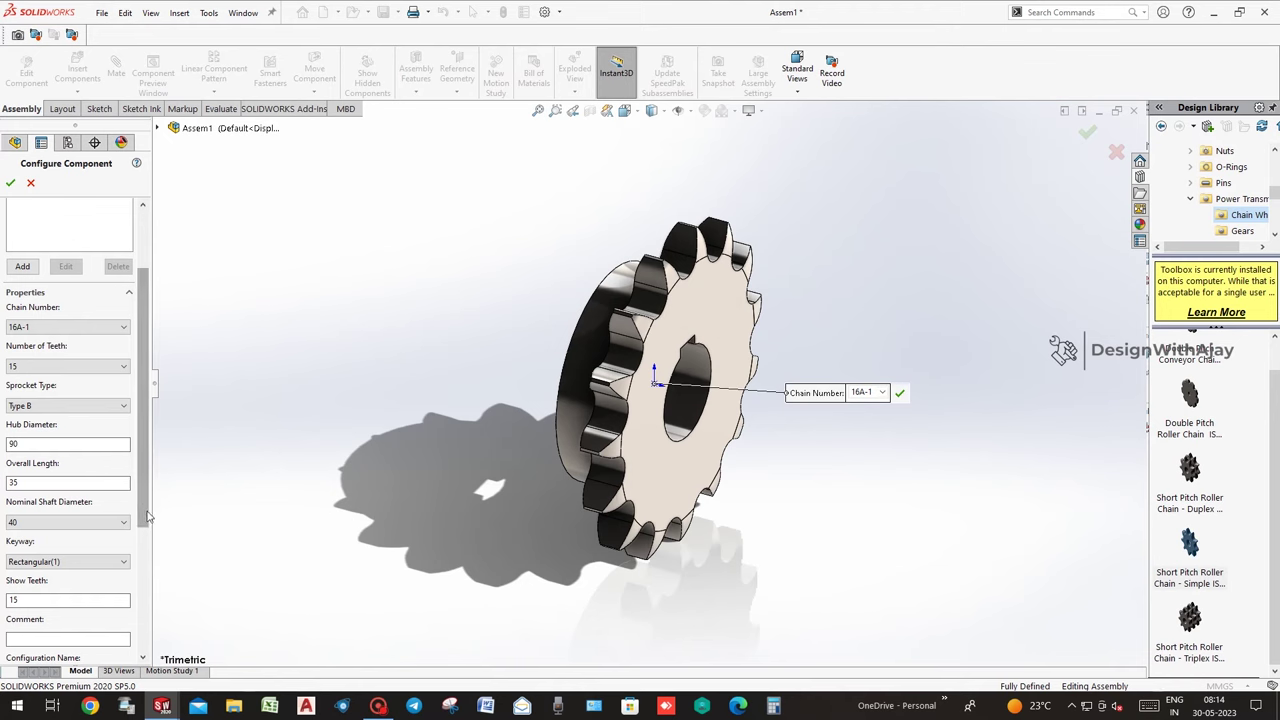
{"action": "mouse_move", "coordinate": [141, 516]}
{"action": "left_mouse_down"}
{"action": "mouse_move", "coordinate": [141, 568]}
{"action": "mouse_move", "coordinate": [114, 486]}
{"action": "left_mouse_up"}
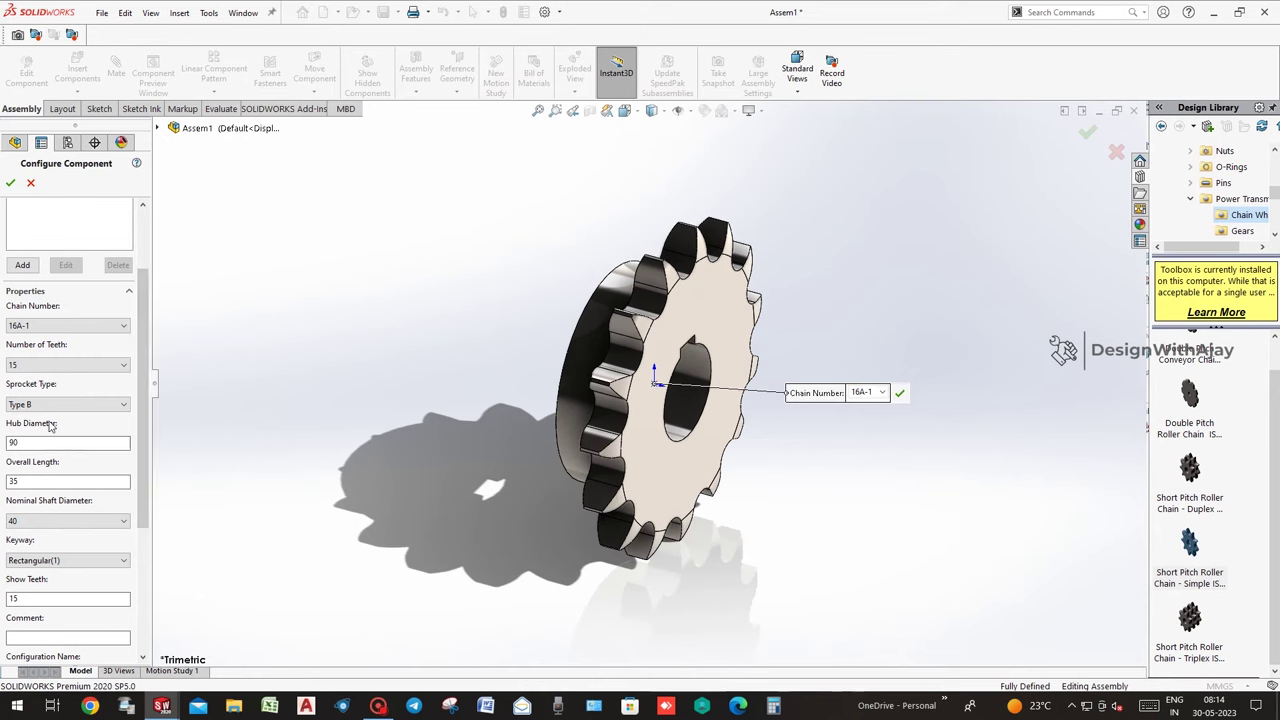
{"action": "left_click_drag", "start_coordinate": [141, 343], "coordinate": [141, 268]}
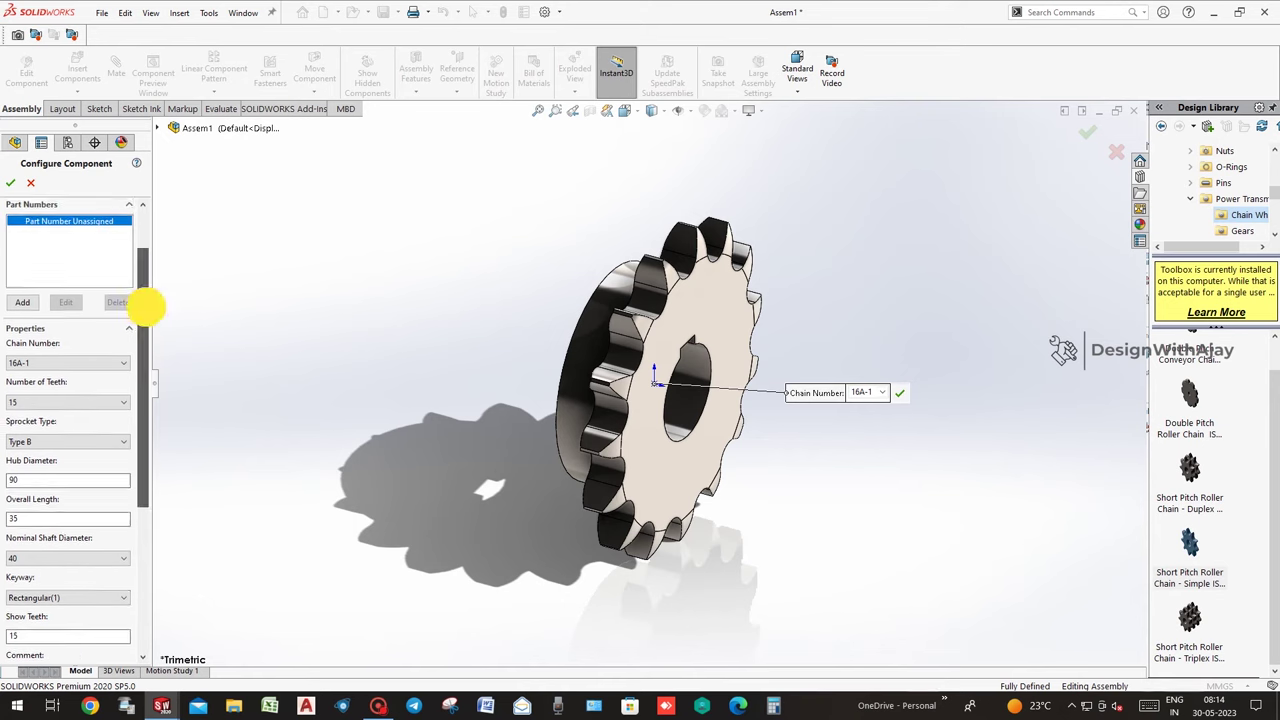
{"action": "mouse_move", "coordinate": [420, 546]}
{"action": "middle_mouse_down"}
{"action": "mouse_move", "coordinate": [594, 563]}
{"action": "mouse_move", "coordinate": [640, 549]}
{"action": "middle_mouse_up"}
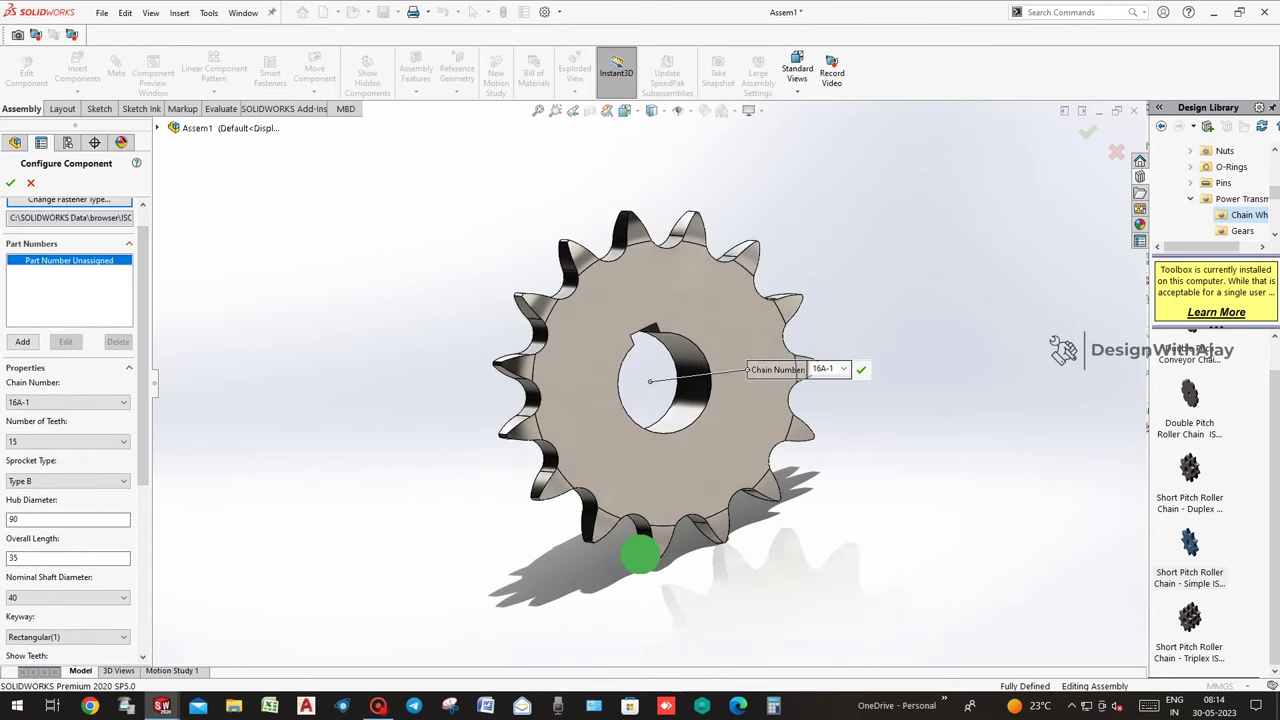
{"action": "left_click", "coordinate": [10, 182]}
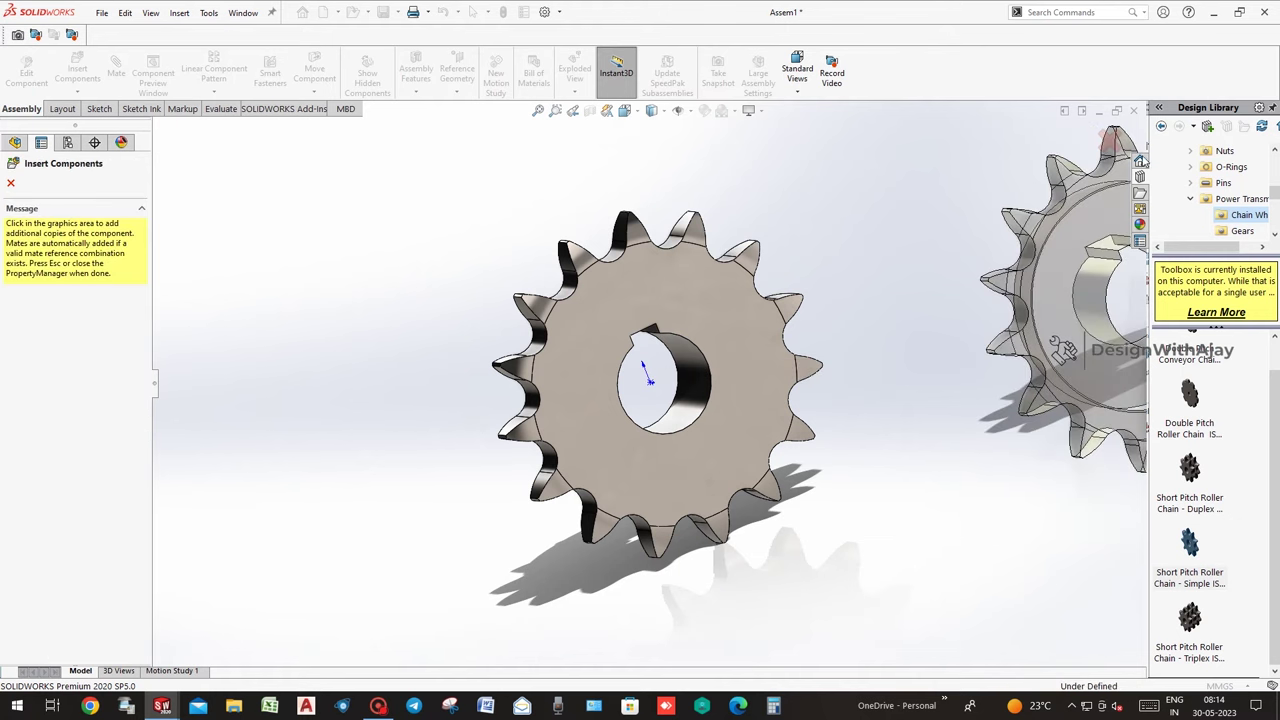
Cancel the extra sprocket copy and begin saving Assem1 via File > Save.
{"action": "left_click", "coordinate": [1110, 140]}
{"action": "left_click", "coordinate": [101, 12]}
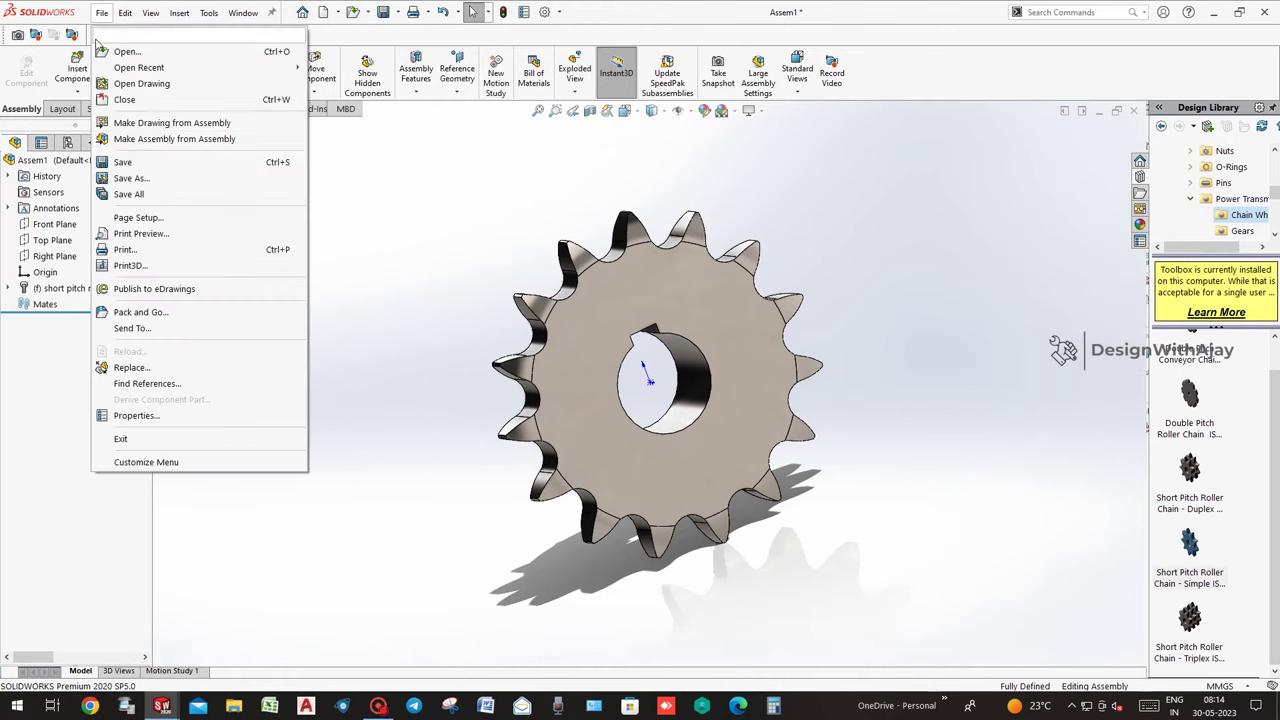
{"action": "left_click", "coordinate": [125, 162]}
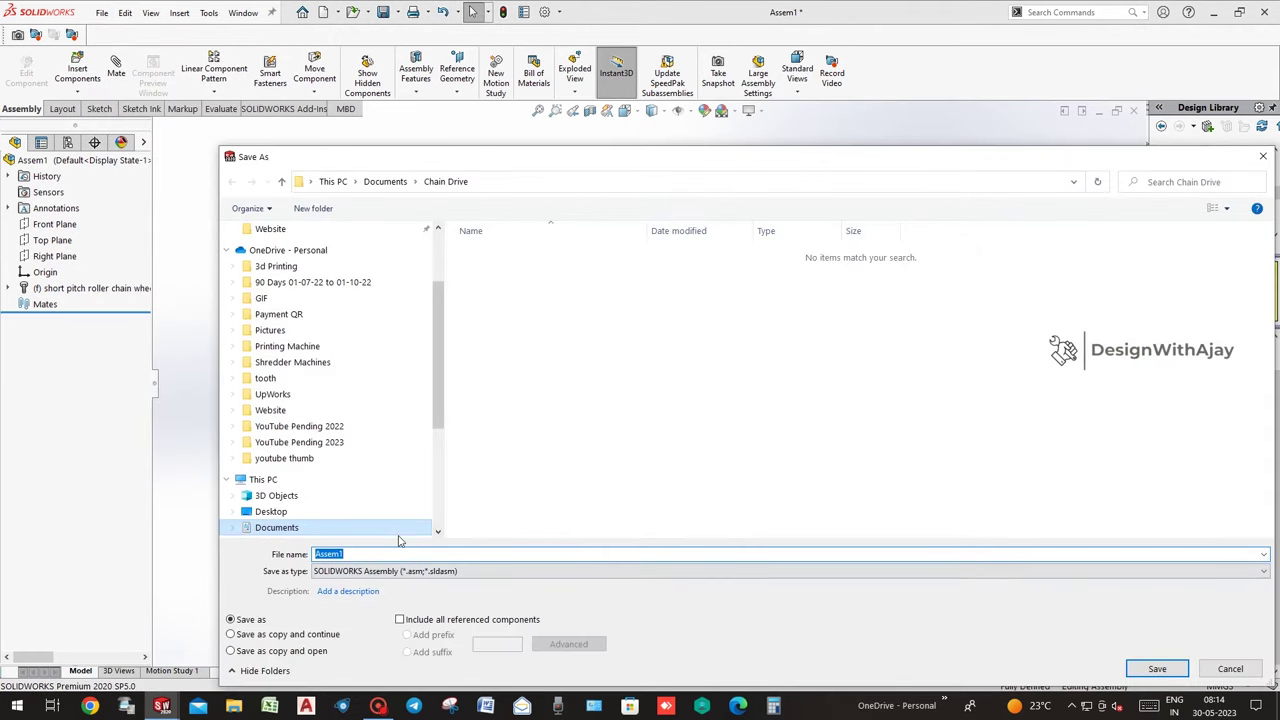
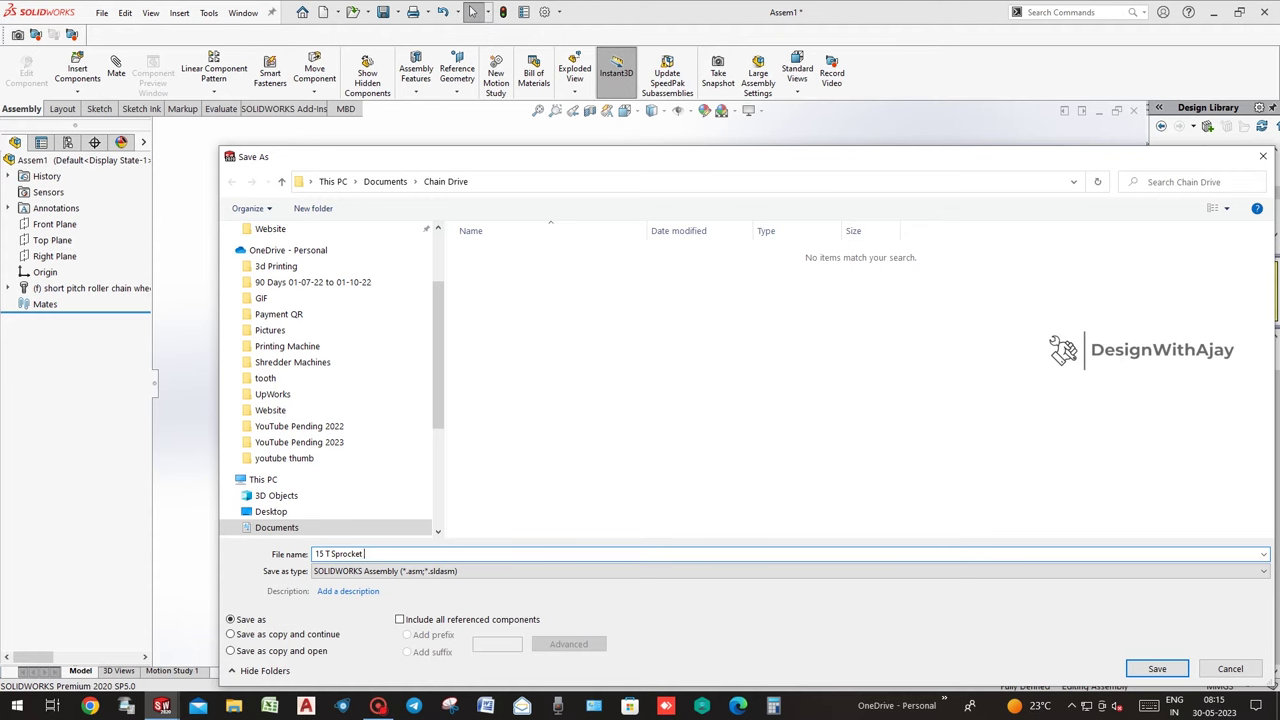
Save the sprocket as a SOLIDWORKS Part named '15 T Sprocket' in the Chain Drive folder.
{"action": "left_click", "coordinate": [915, 410]}
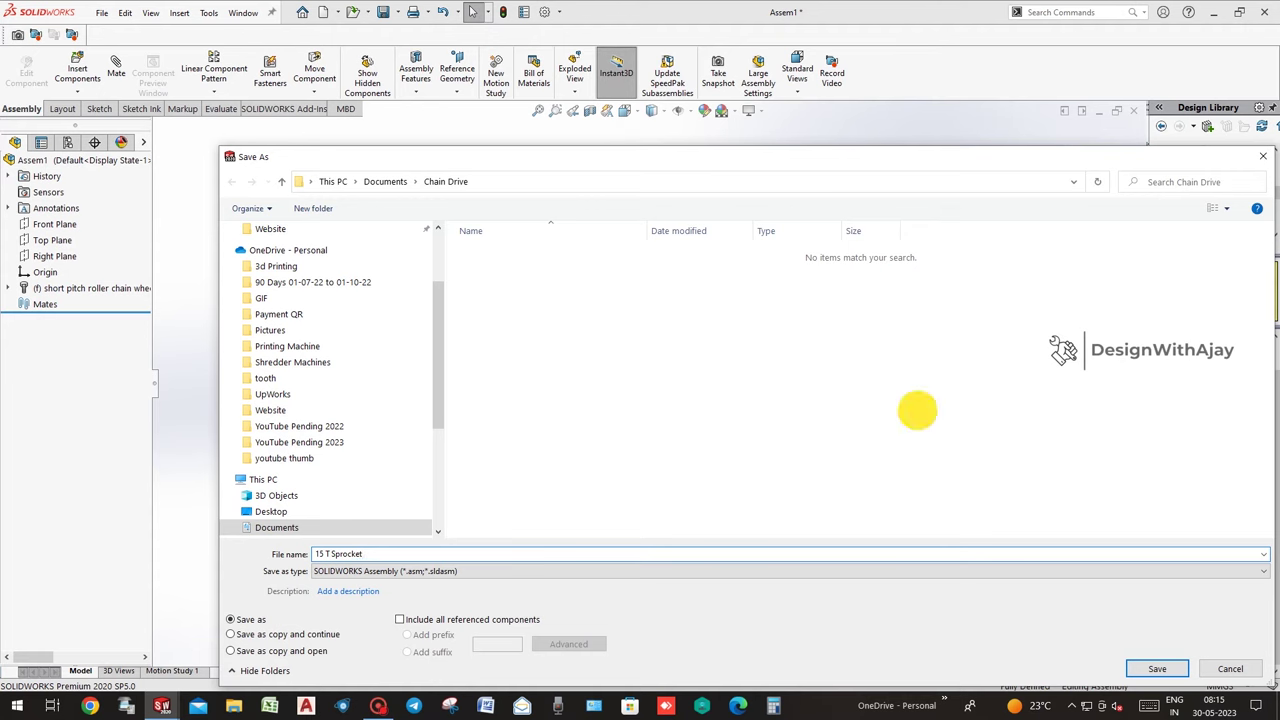
{"action": "left_click", "coordinate": [388, 571]}
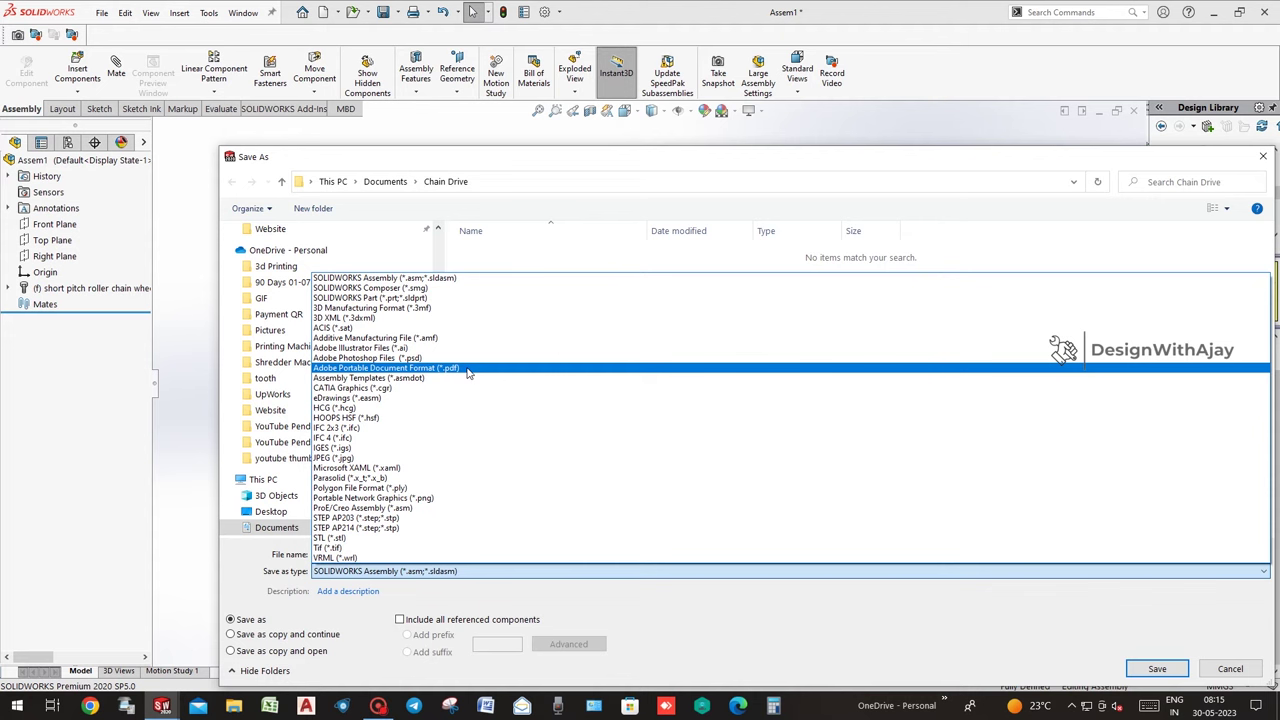
{"action": "left_click", "coordinate": [457, 297]}
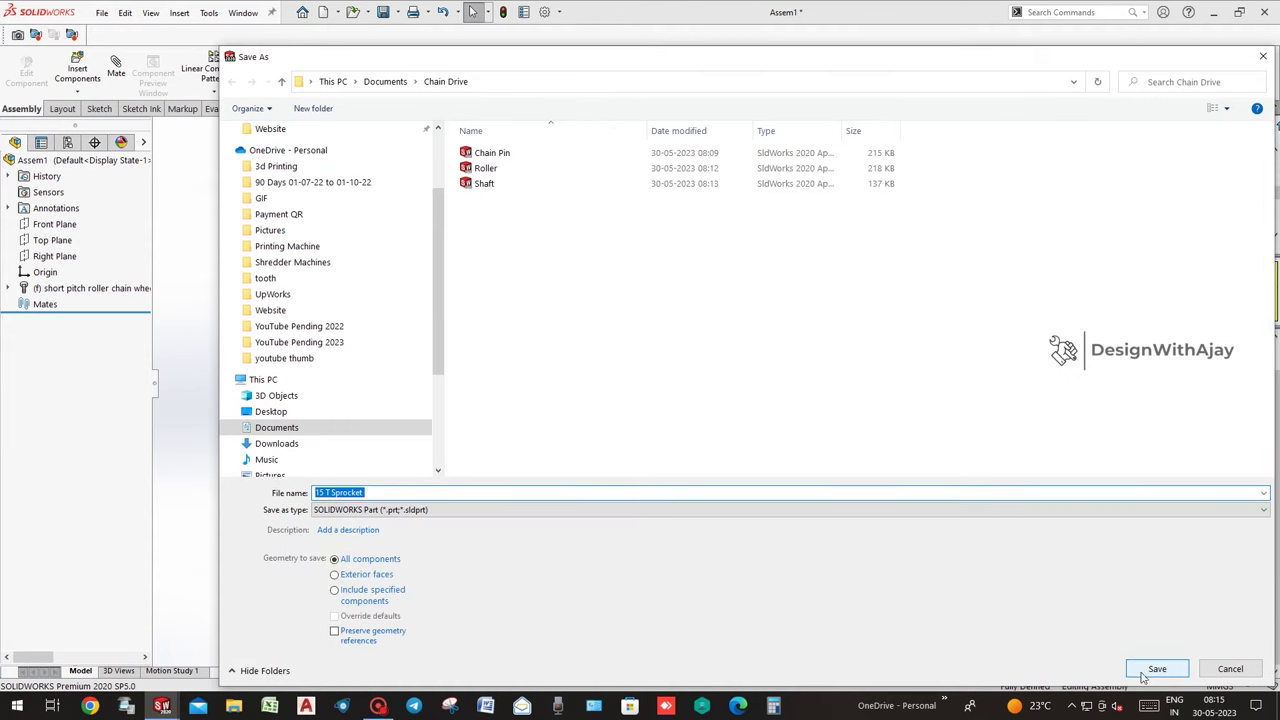
{"action": "left_click", "coordinate": [1145, 670]}
{"action": "left_click", "coordinate": [745, 378]}
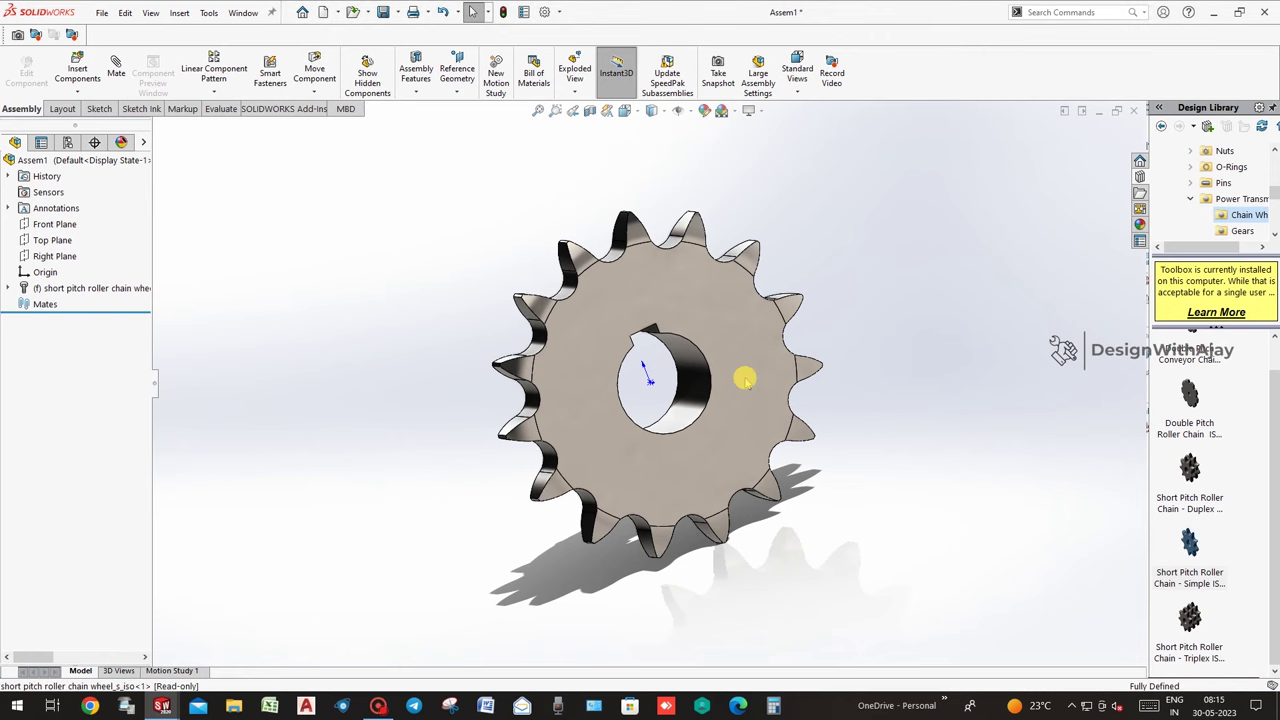
Delete the old sprocket and drag in a chain wheel set to 30 teeth.
{"action": "key", "text": "Delete"}
{"action": "mouse_move", "coordinate": [1189, 545]}
{"action": "left_mouse_down"}
{"action": "mouse_move", "coordinate": [1145, 550]}
{"action": "mouse_move", "coordinate": [648, 390]}
{"action": "left_mouse_up"}
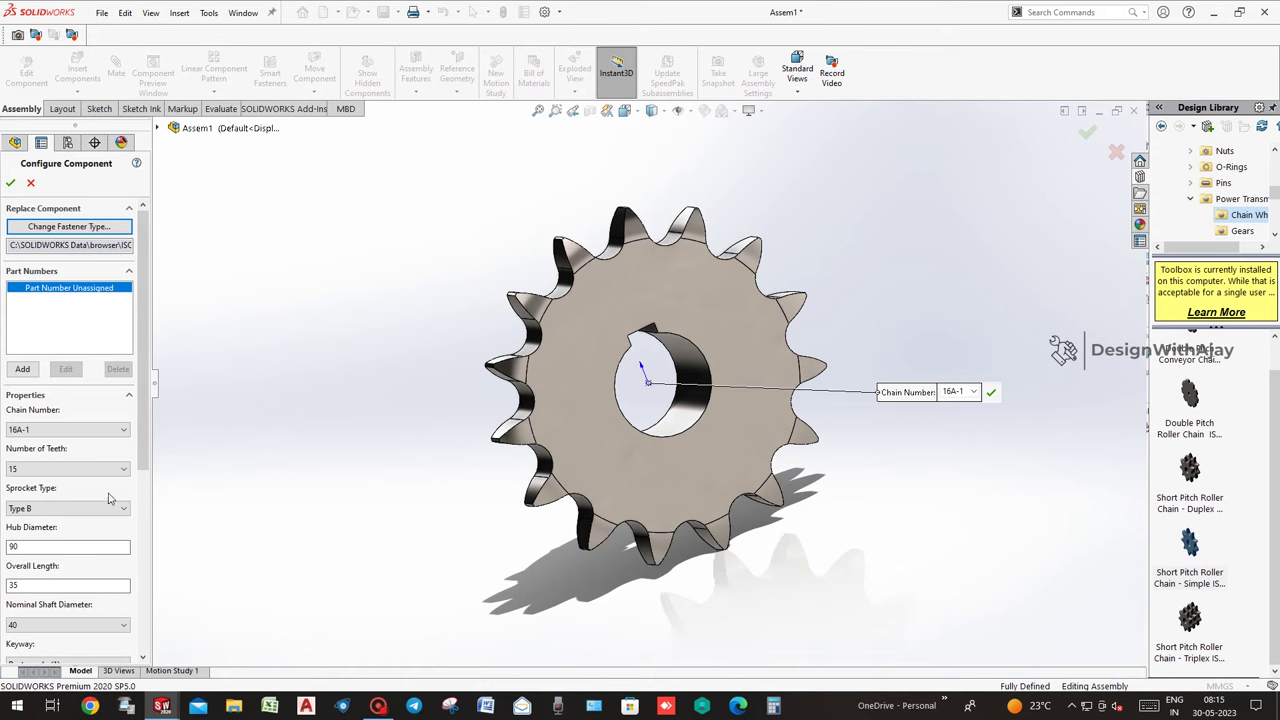
{"action": "left_click", "coordinate": [88, 468]}
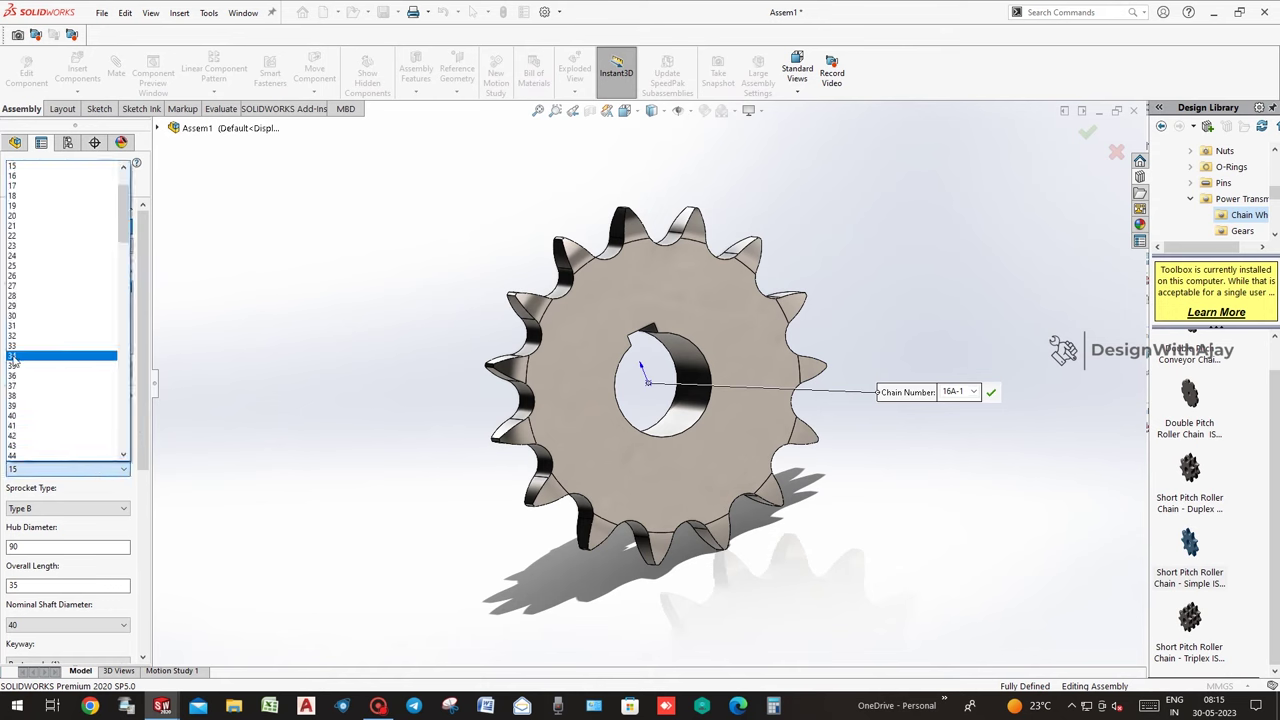
{"action": "left_click", "coordinate": [36, 317]}
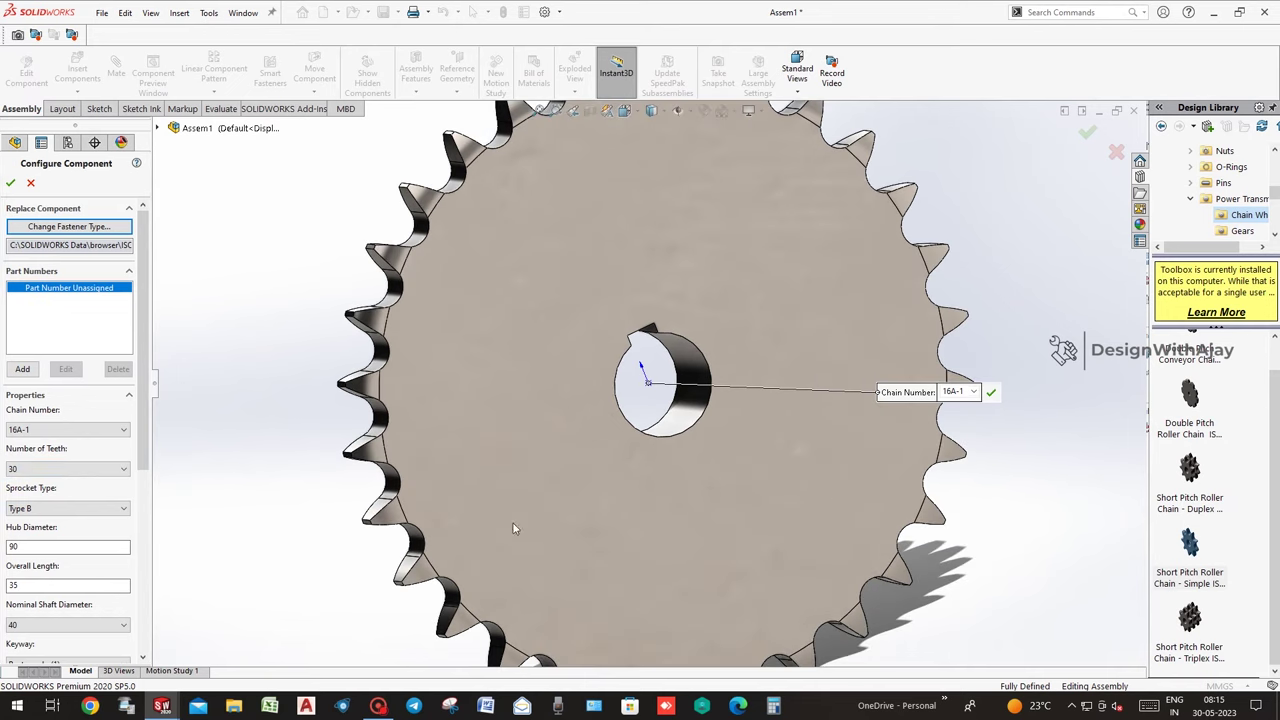
Set the chain wheel's hub diameter to 120 and finish placing it.
{"action": "scroll", "coordinate": [977, 543], "scroll_direction": "up", "scroll_amount": 3}
{"action": "mouse_move", "coordinate": [974, 537]}
{"action": "middle_mouse_down"}
{"action": "mouse_move", "coordinate": [871, 614]}
{"action": "mouse_move", "coordinate": [937, 631]}
{"action": "mouse_move", "coordinate": [1100, 615]}
{"action": "mouse_move", "coordinate": [164, 504]}
{"action": "middle_mouse_up"}
{"action": "double_click", "coordinate": [57, 546]}
{"action": "type", "text": "12"}
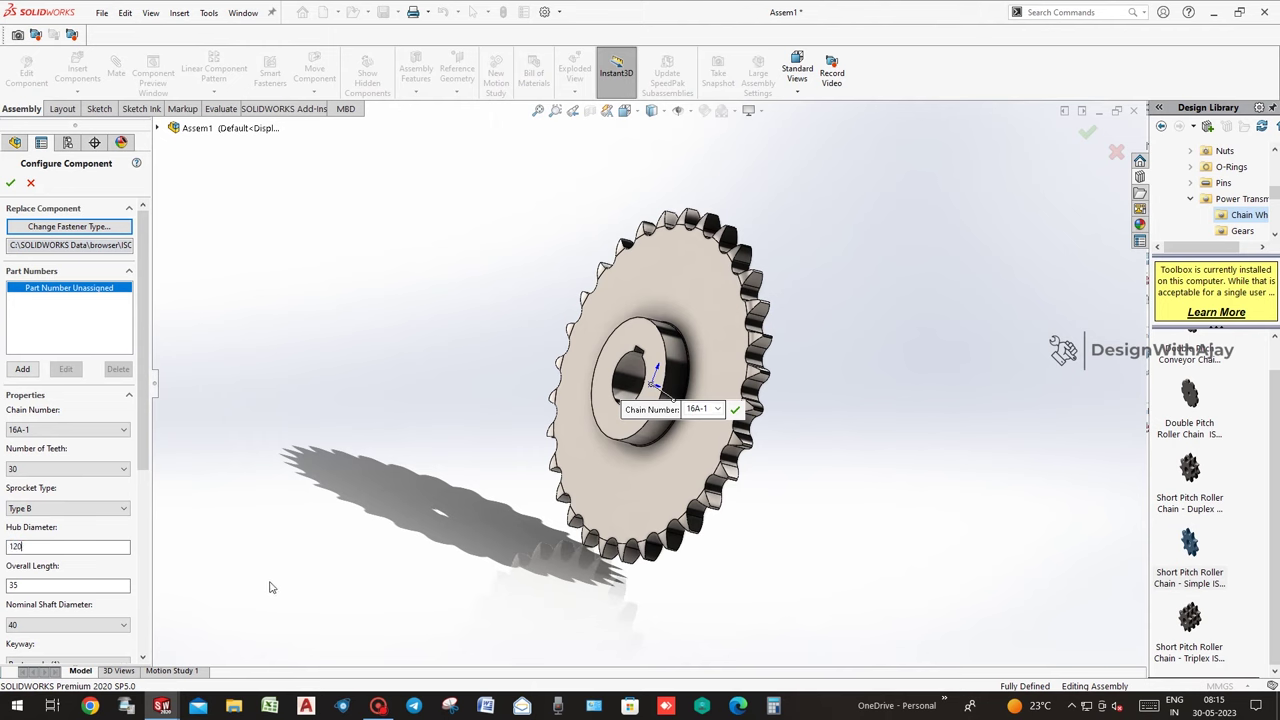
{"action": "key", "text": "Return"}
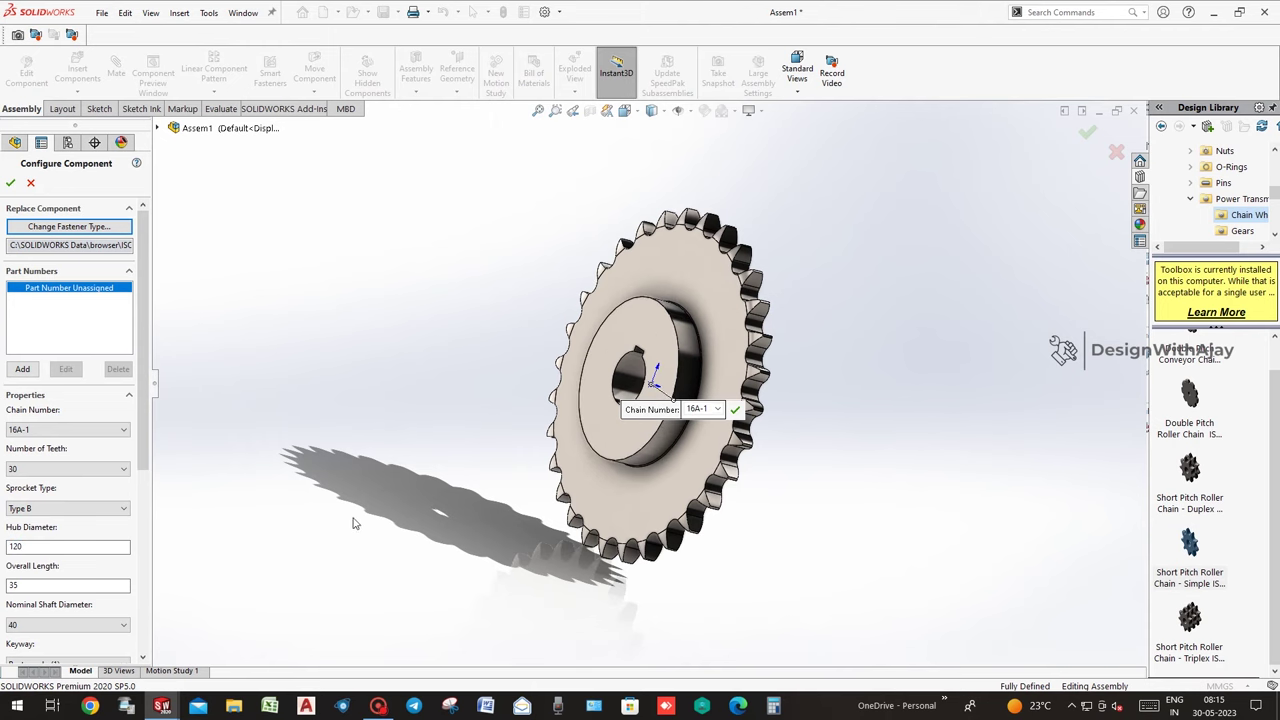
{"action": "middle_click_drag", "start_coordinate": [413, 579], "coordinate": [504, 597]}
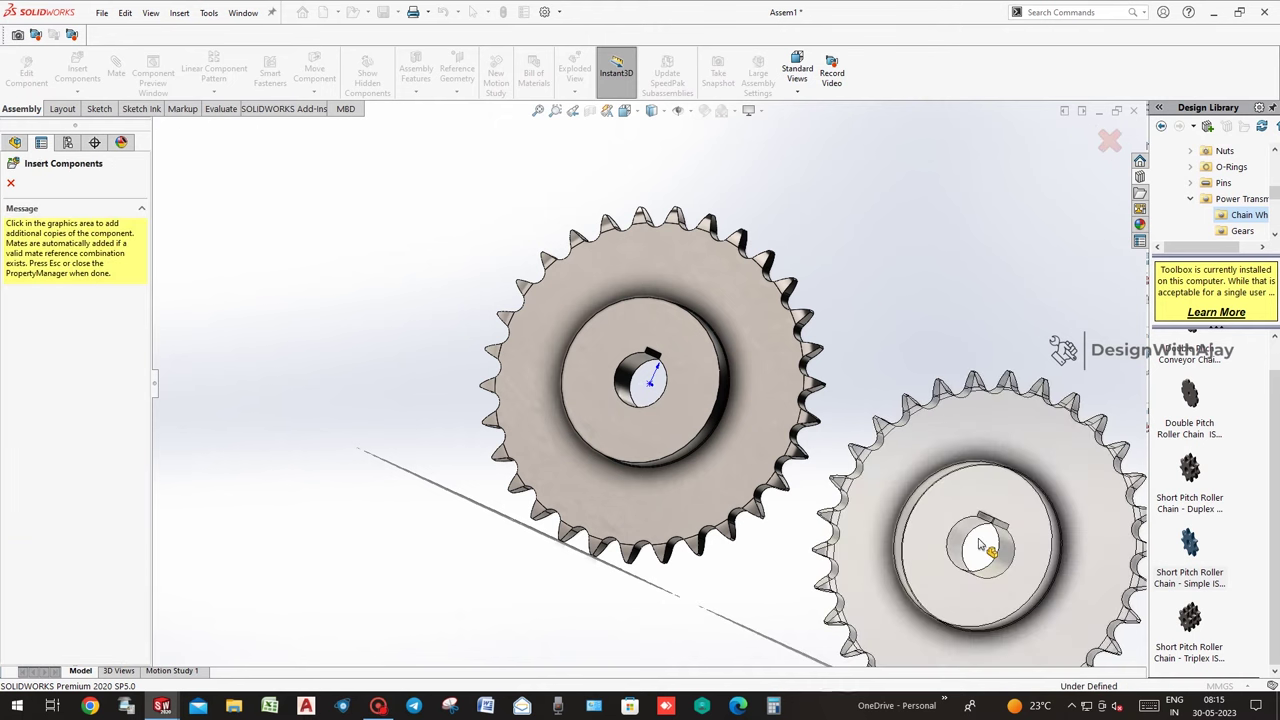
{"action": "left_click", "coordinate": [11, 183]}
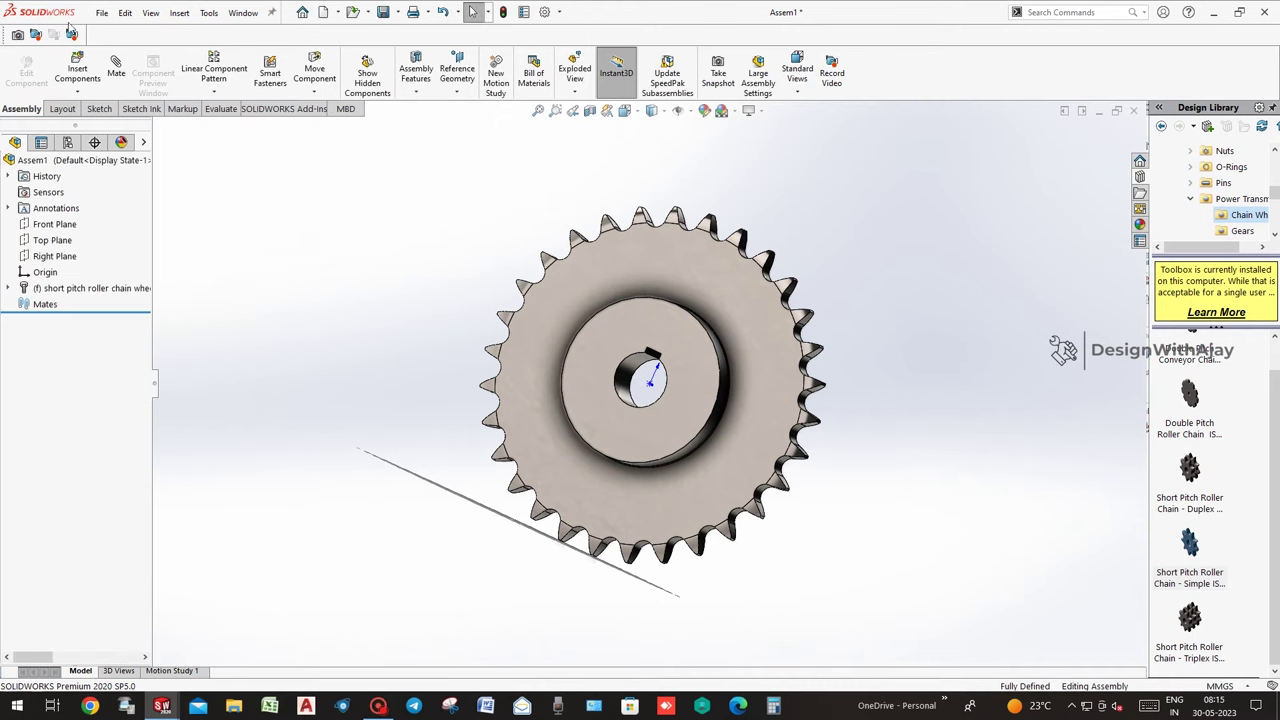
Save the 30-tooth sprocket document as '30T Sprocket' in the Chain Drive folder.
{"action": "left_click", "coordinate": [102, 12]}
{"action": "left_click", "coordinate": [383, 327]}
{"action": "key", "text": "ctrl+s"}
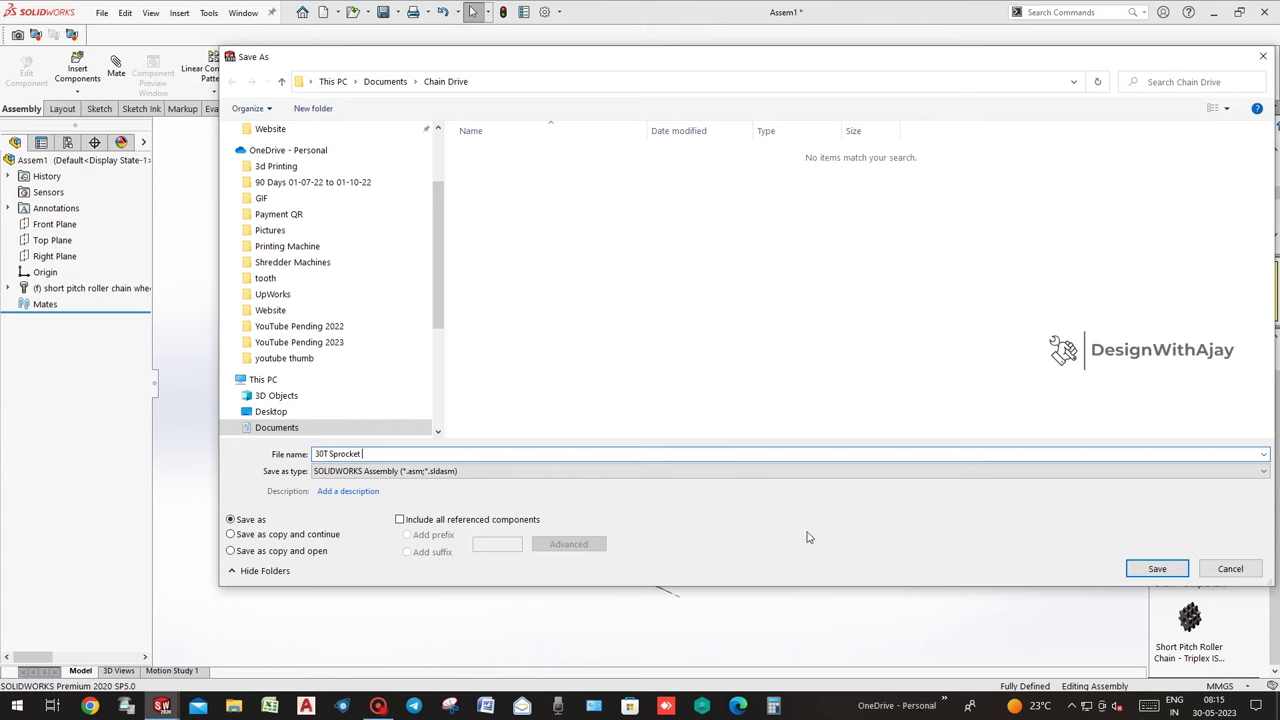
{"action": "left_click", "coordinate": [1151, 576]}
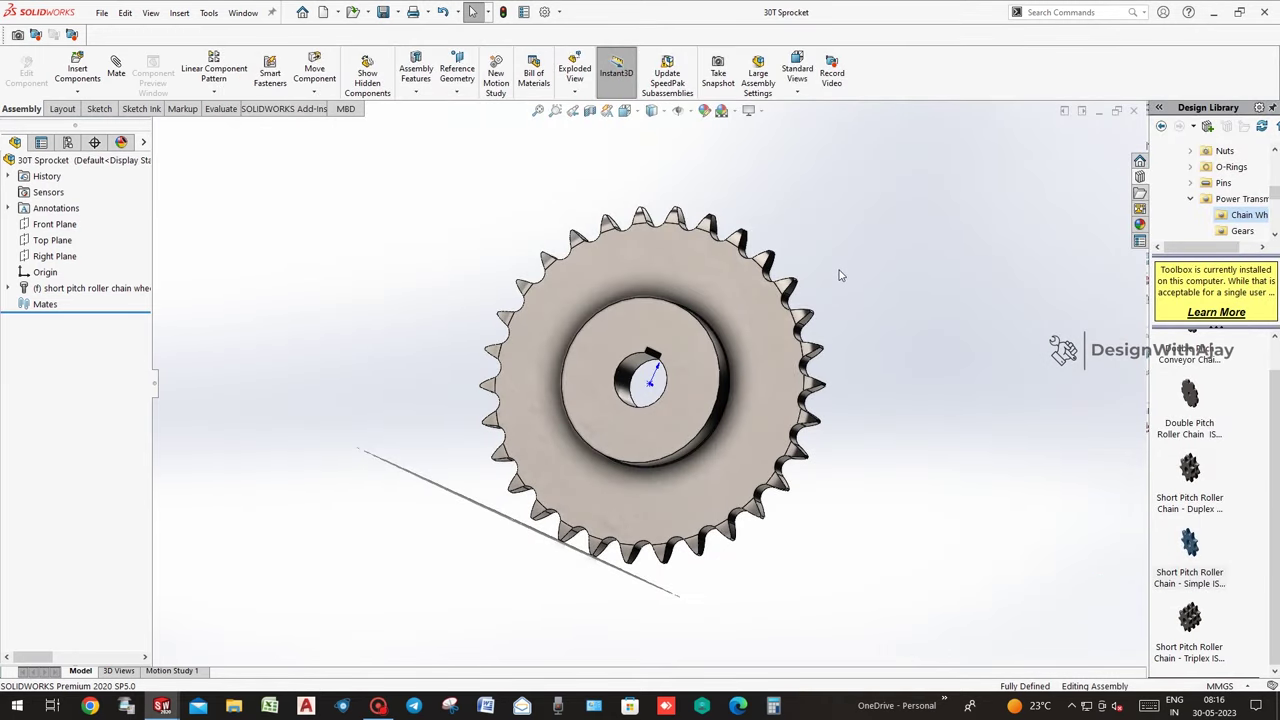
Save it again as a SOLIDWORKS Part file named 30T Sprocket.
{"action": "left_click", "coordinate": [101, 13]}
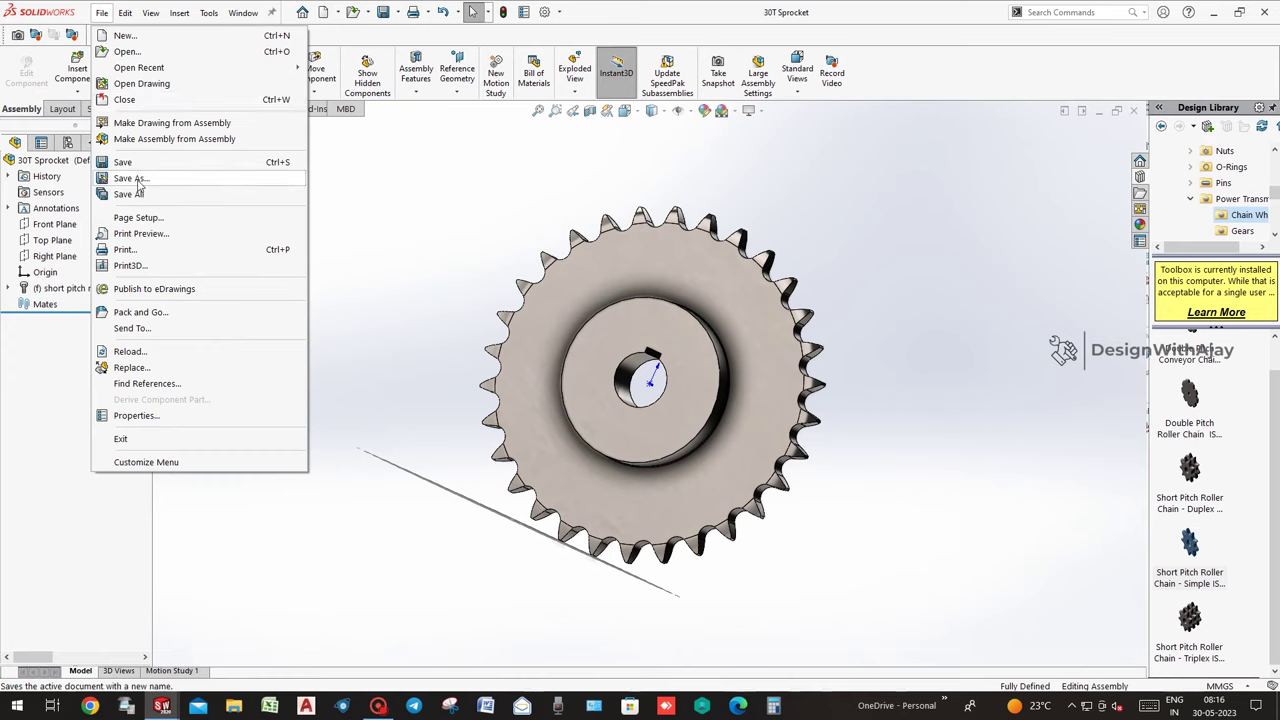
{"action": "left_click", "coordinate": [140, 178]}
{"action": "left_click", "coordinate": [380, 471]}
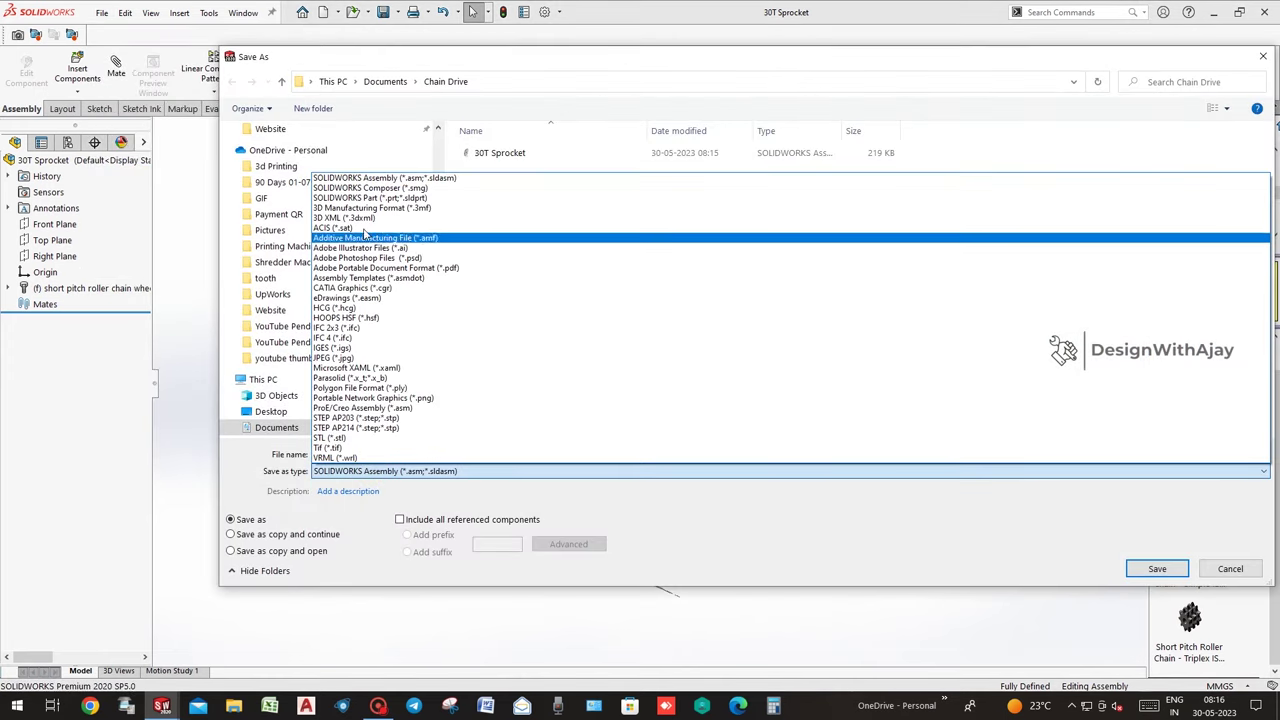
{"action": "left_click", "coordinate": [368, 206]}
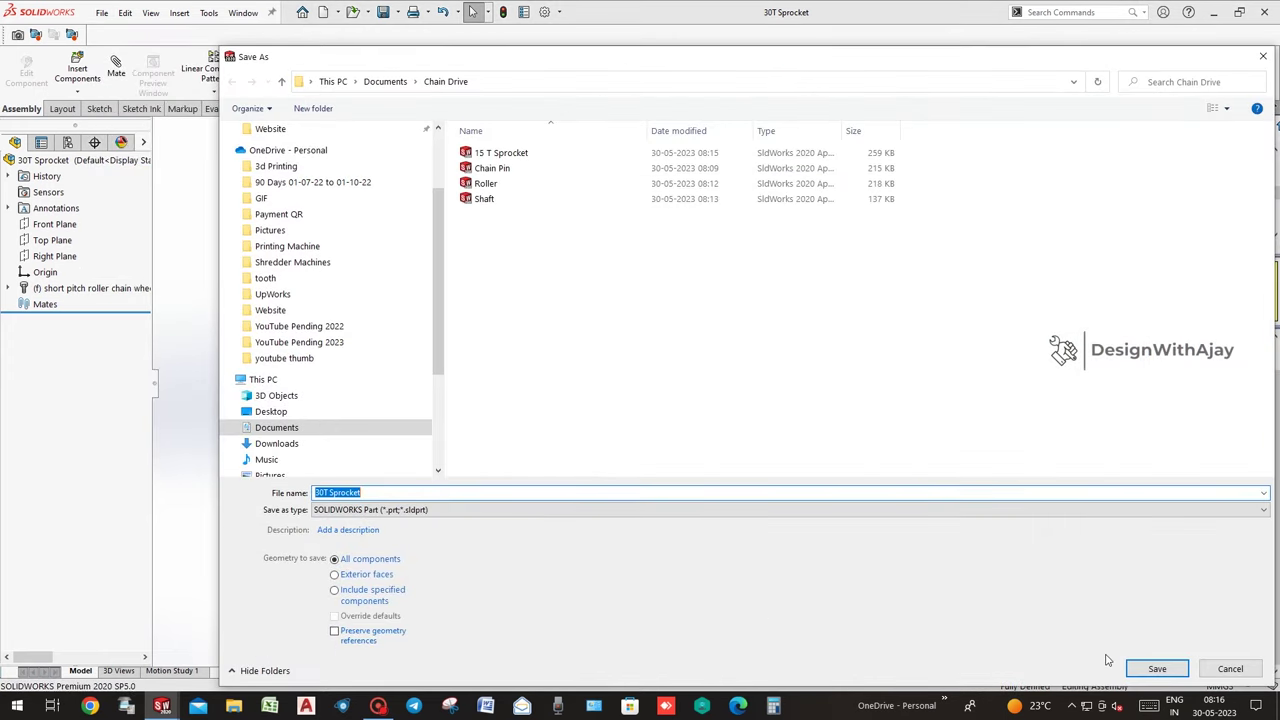
{"action": "left_click", "coordinate": [1157, 668]}
Turn the sprocket to face front and apply the Plain White scene.
{"action": "middle_click_drag", "start_coordinate": [860, 351], "coordinate": [651, 349]}
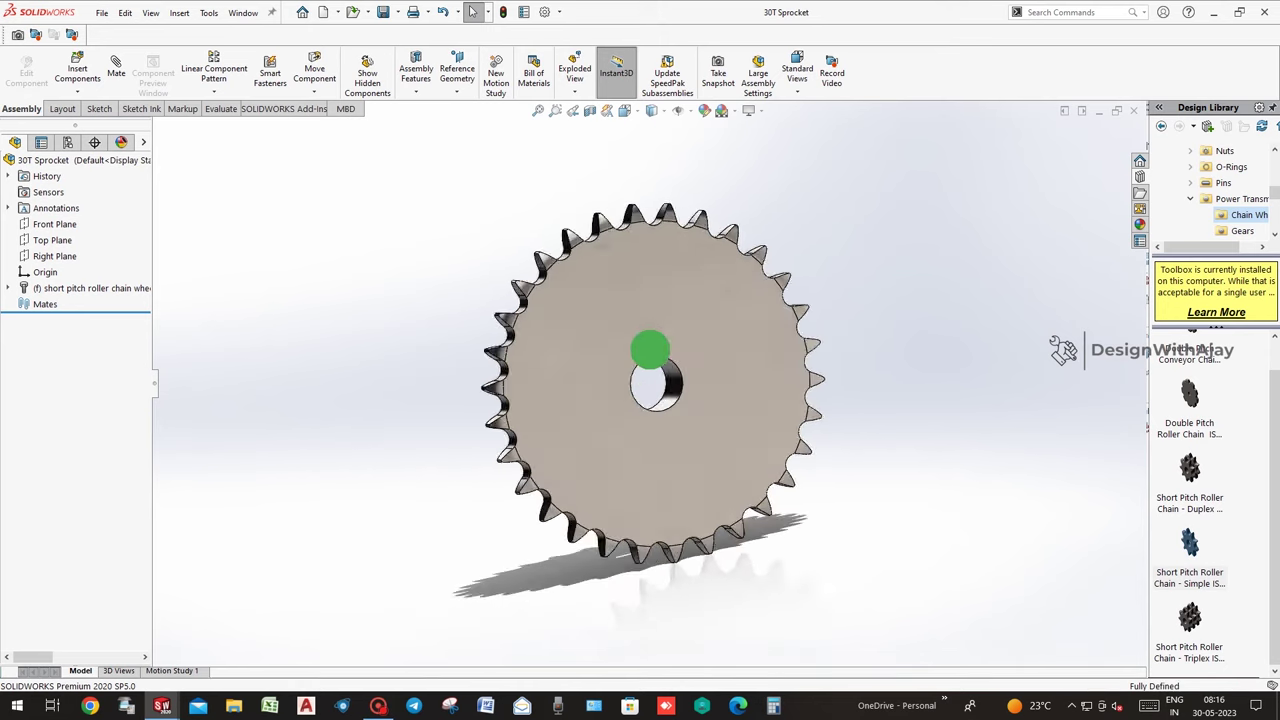
{"action": "left_click", "coordinate": [731, 111]}
{"action": "left_click", "coordinate": [790, 144]}
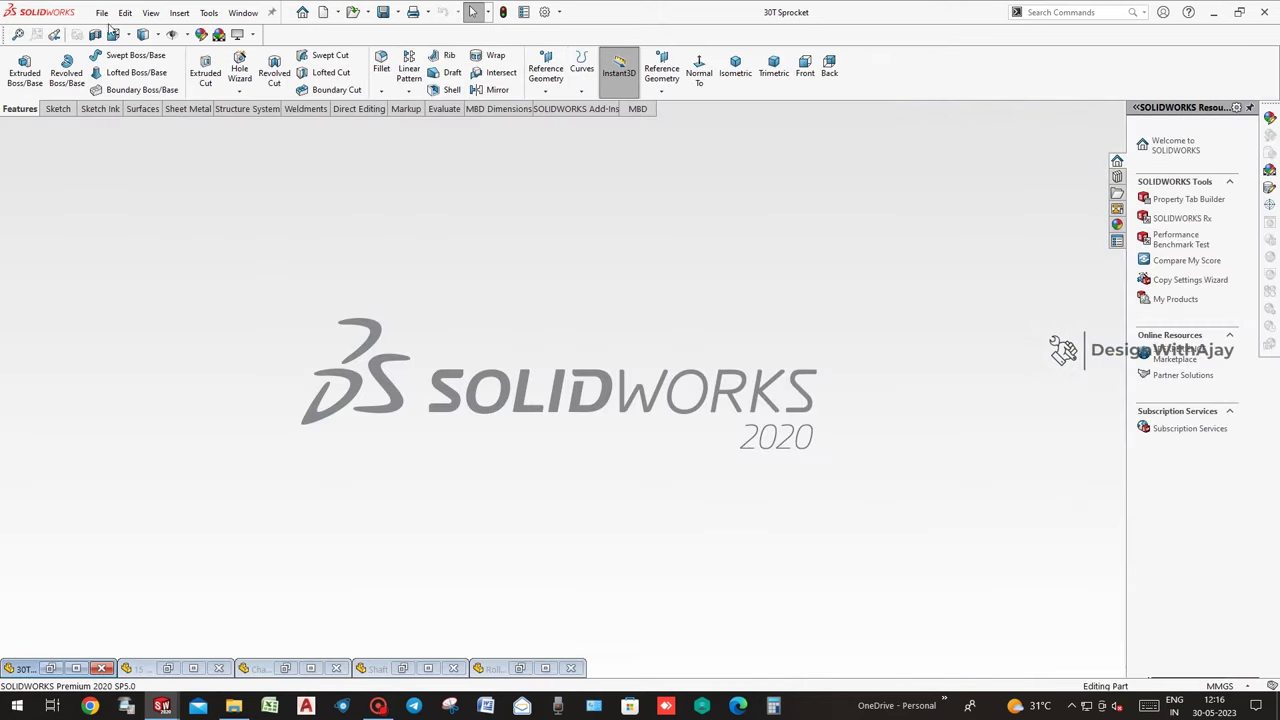
{"action": "left_click", "coordinate": [102, 12]}
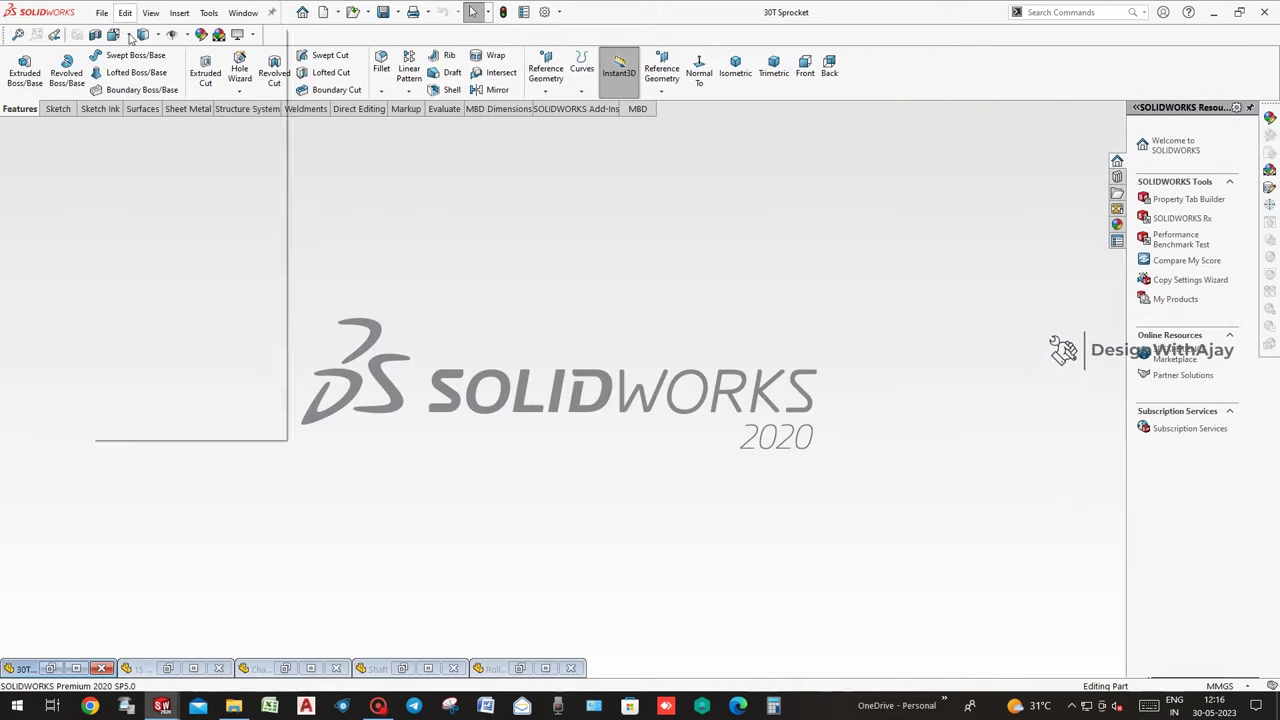
Create a new assembly without Begin Assembly and give it the Plain White scene.
{"action": "left_click", "coordinate": [113, 41]}
{"action": "double_click", "coordinate": [500, 222]}
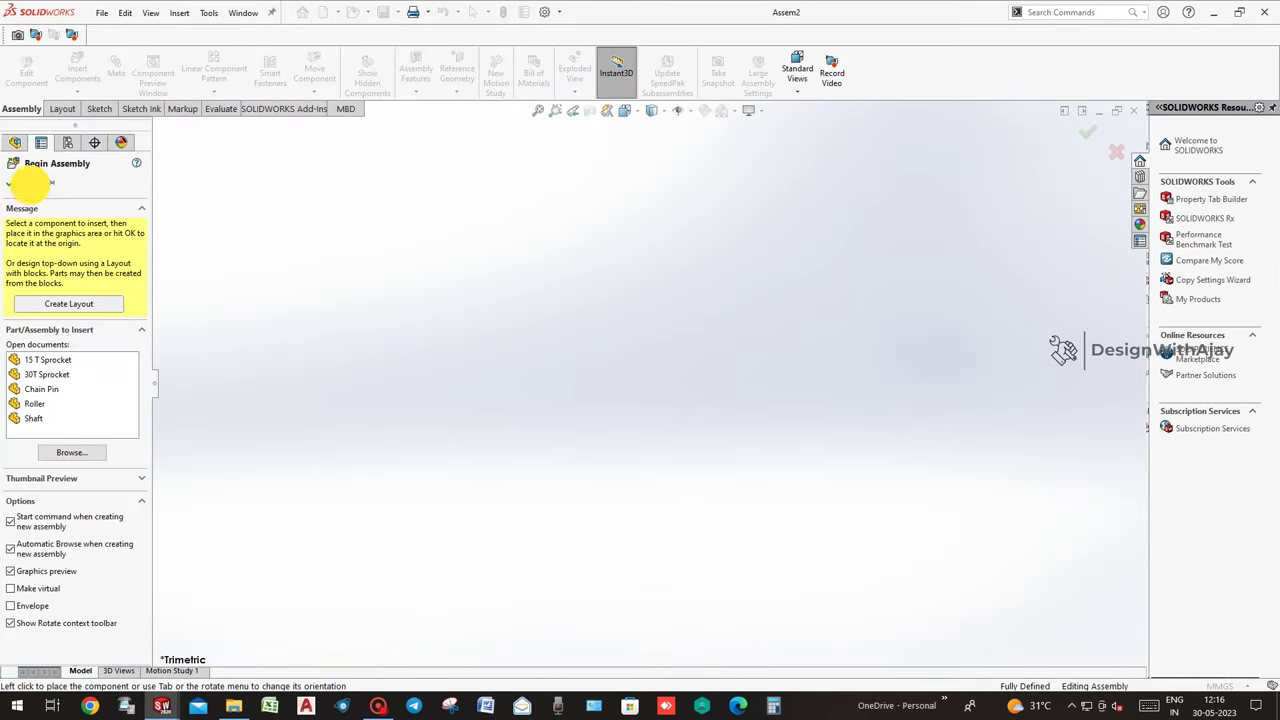
{"action": "left_click", "coordinate": [30, 182]}
{"action": "left_click", "coordinate": [686, 111]}
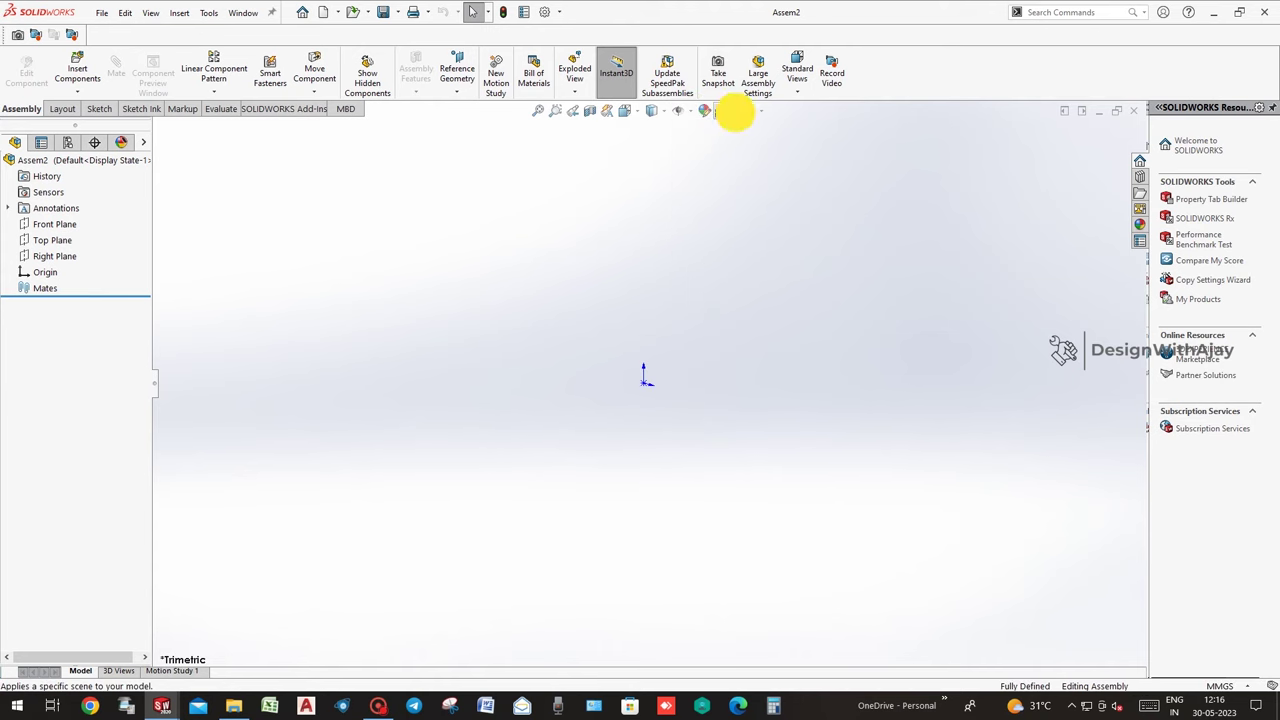
{"action": "left_click", "coordinate": [735, 111]}
{"action": "left_click", "coordinate": [765, 143]}
Place the Shaft part at the assembly origin and pick 15 T Sprocket for insertion.
{"action": "left_click", "coordinate": [77, 72]}
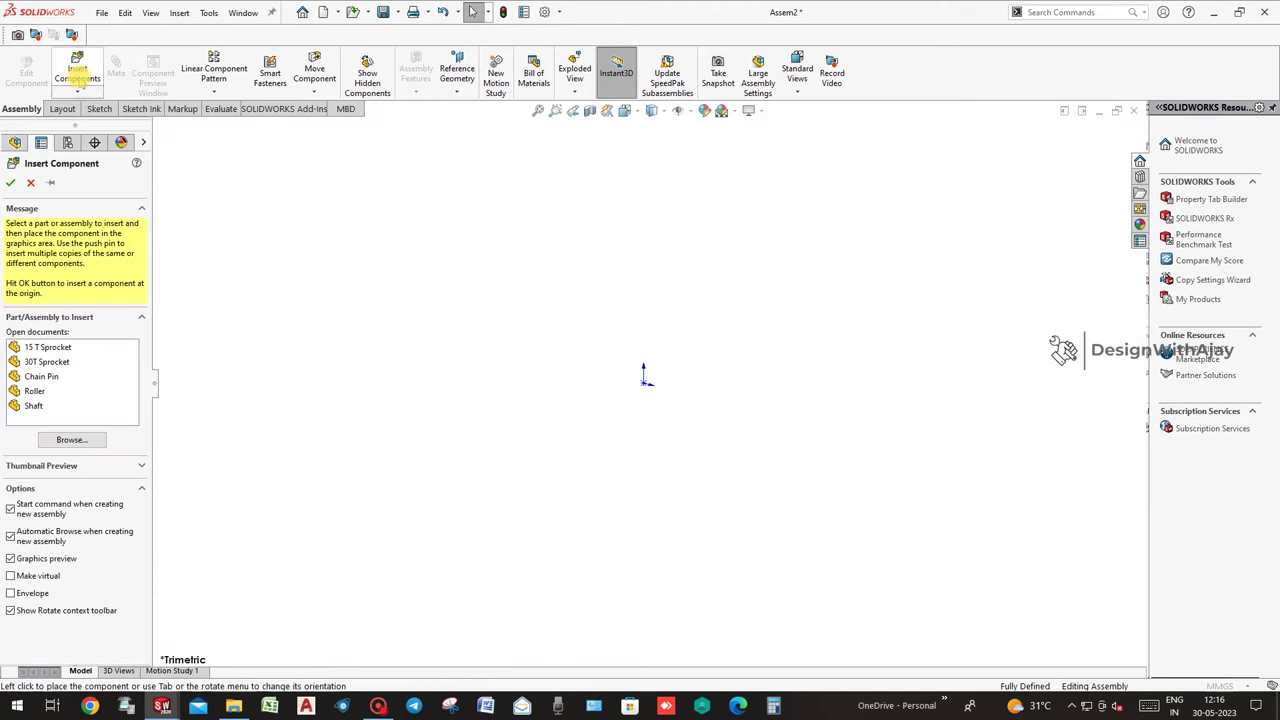
{"action": "left_click", "coordinate": [97, 405]}
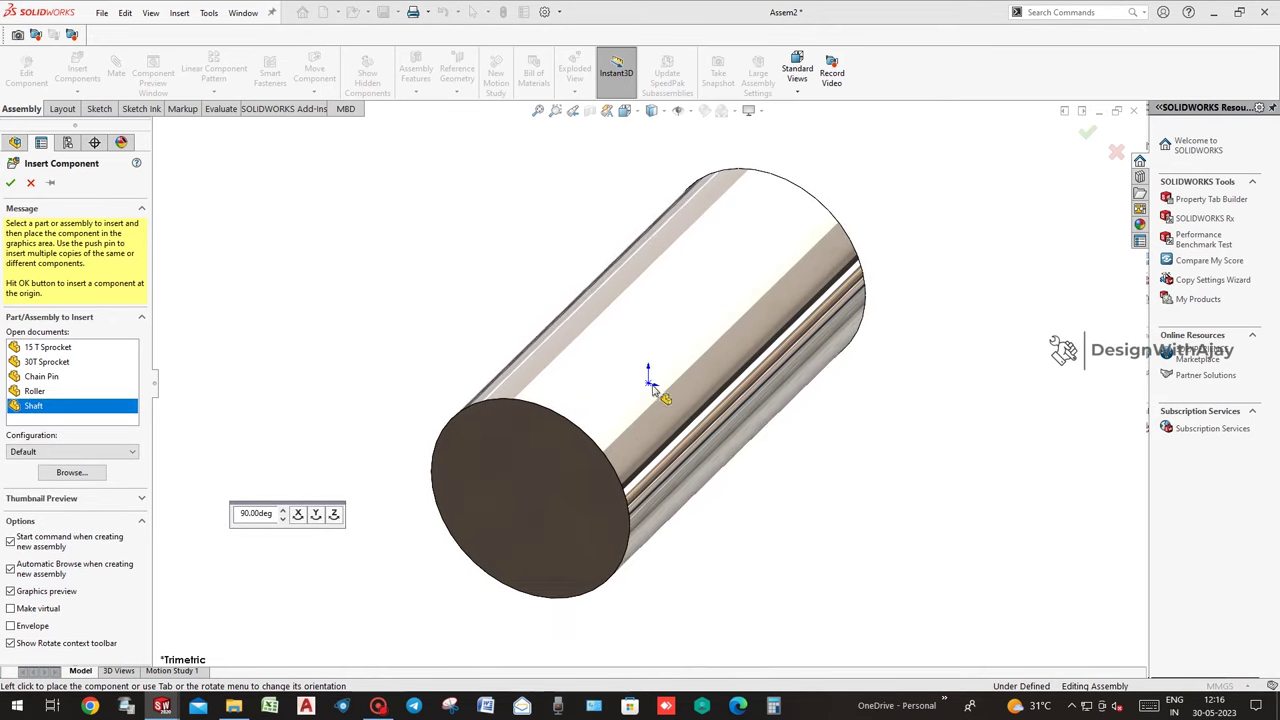
{"action": "left_click", "coordinate": [660, 395]}
{"action": "middle_click", "coordinate": [781, 452]}
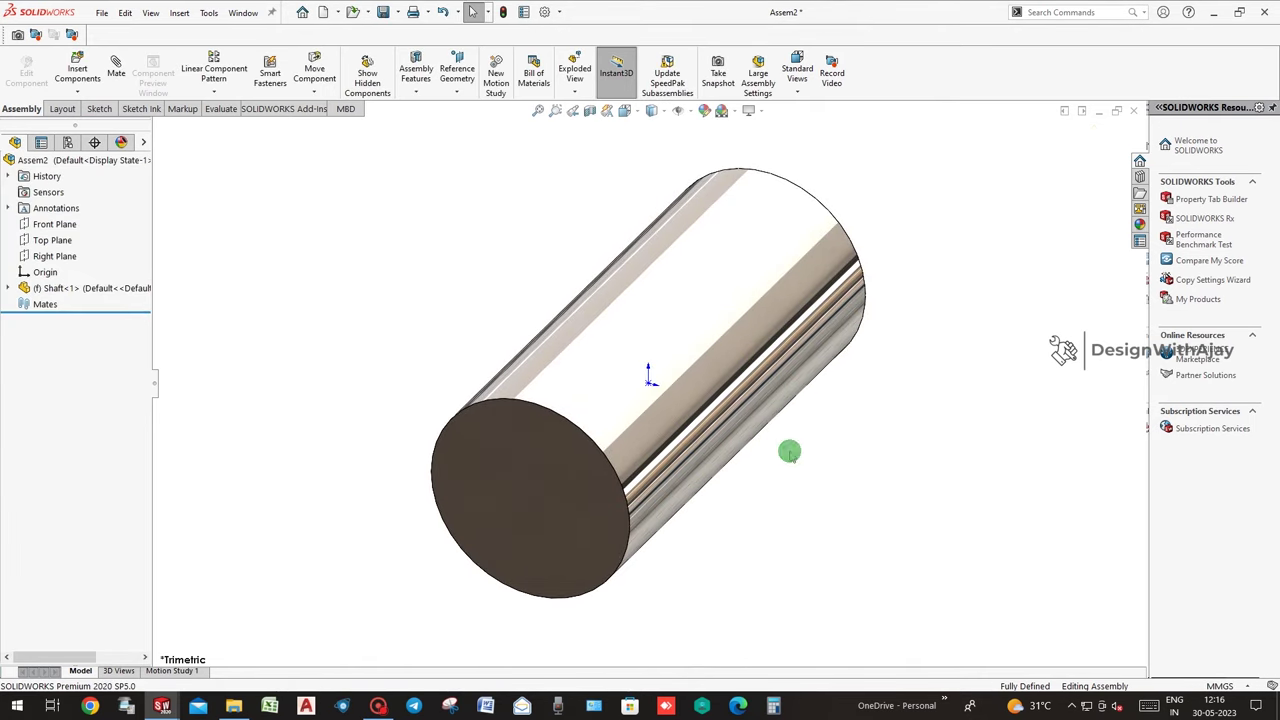
{"action": "left_click", "coordinate": [77, 72]}
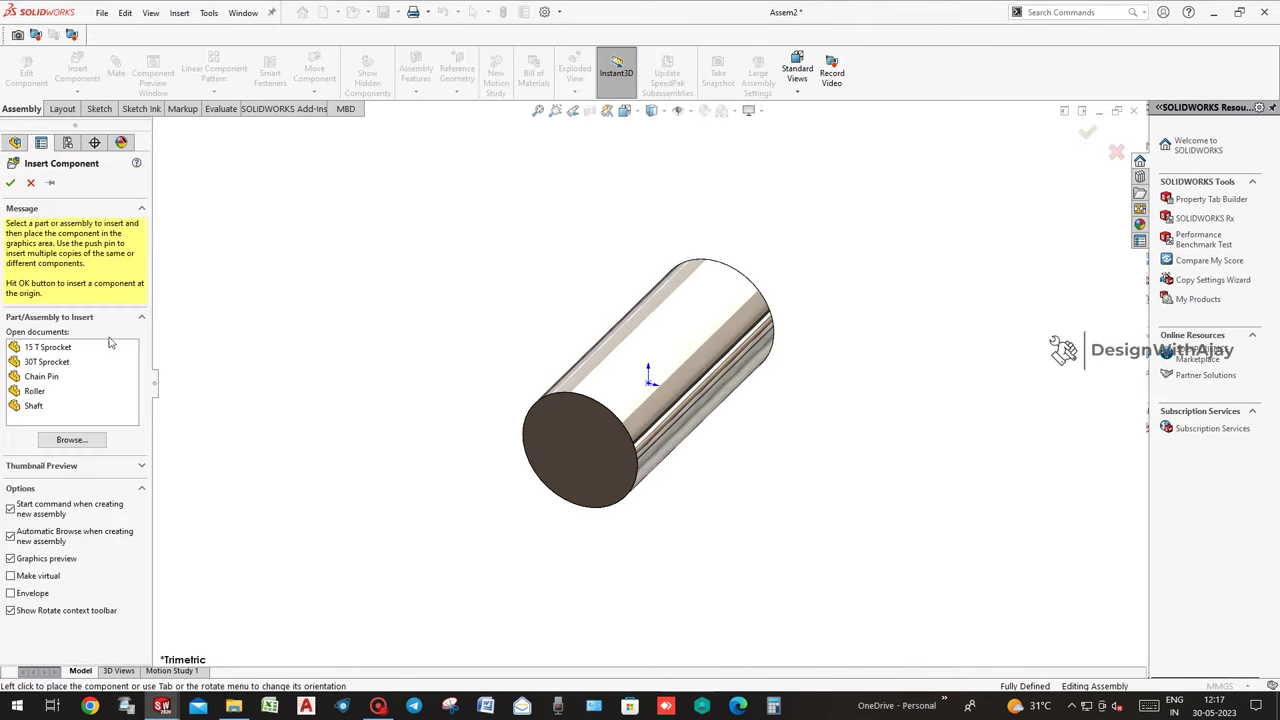
{"action": "left_click", "coordinate": [48, 347]}
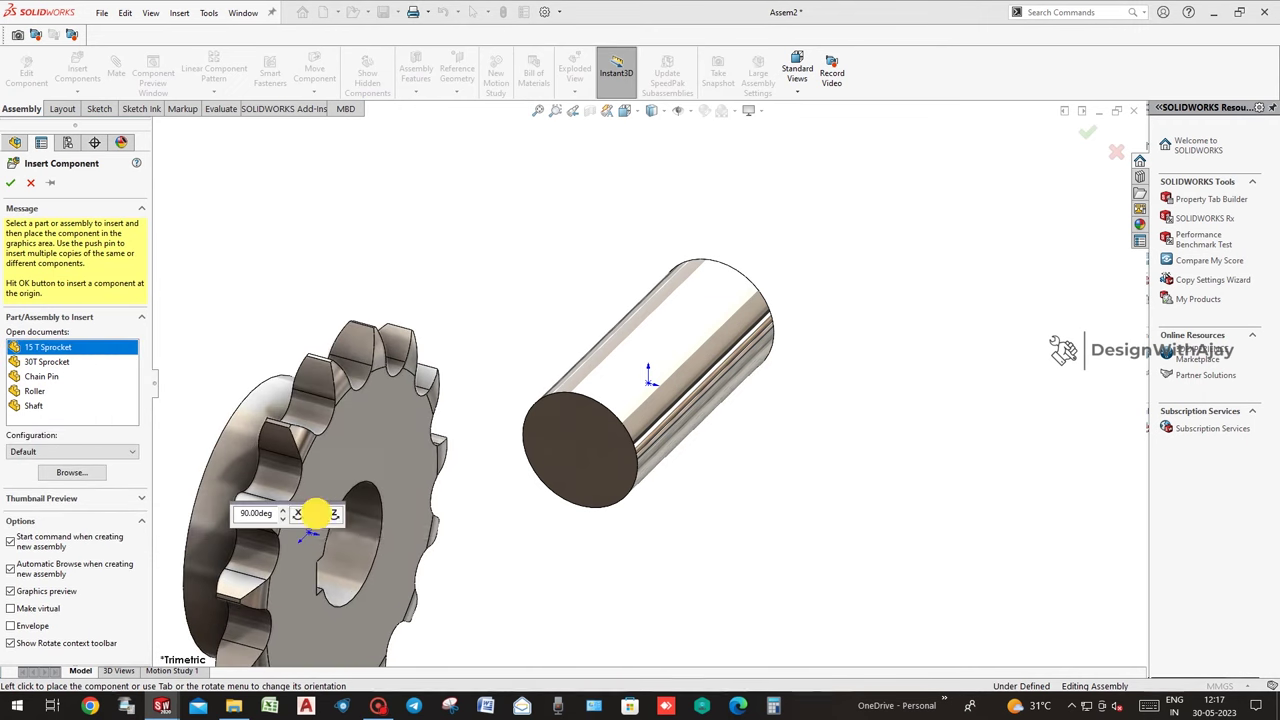
Rotate the 15 T Sprocket preview 270 degrees and place it in the assembly.
{"action": "left_click", "coordinate": [315, 514]}
{"action": "left_click", "coordinate": [315, 514]}
{"action": "left_click", "coordinate": [315, 514]}
{"action": "left_click", "coordinate": [586, 394]}
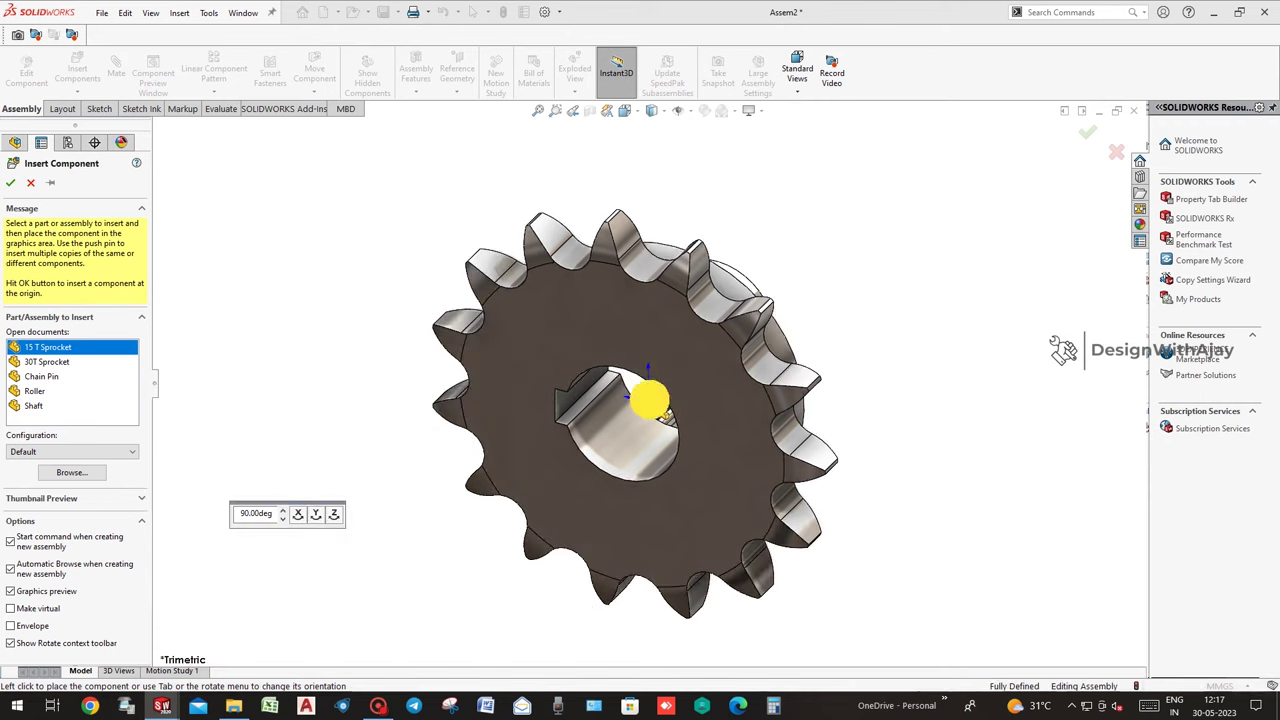
Mount the 15 T Sprocket on the shaft with concentric and coincident mates, then choose Shaft again.
{"action": "left_click", "coordinate": [645, 449]}
{"action": "left_click", "coordinate": [116, 68]}
{"action": "left_click", "coordinate": [743, 294]}
{"action": "left_click", "coordinate": [924, 254]}
{"action": "left_click", "coordinate": [543, 320]}
{"action": "left_click", "coordinate": [565, 440]}
{"action": "left_click", "coordinate": [545, 464]}
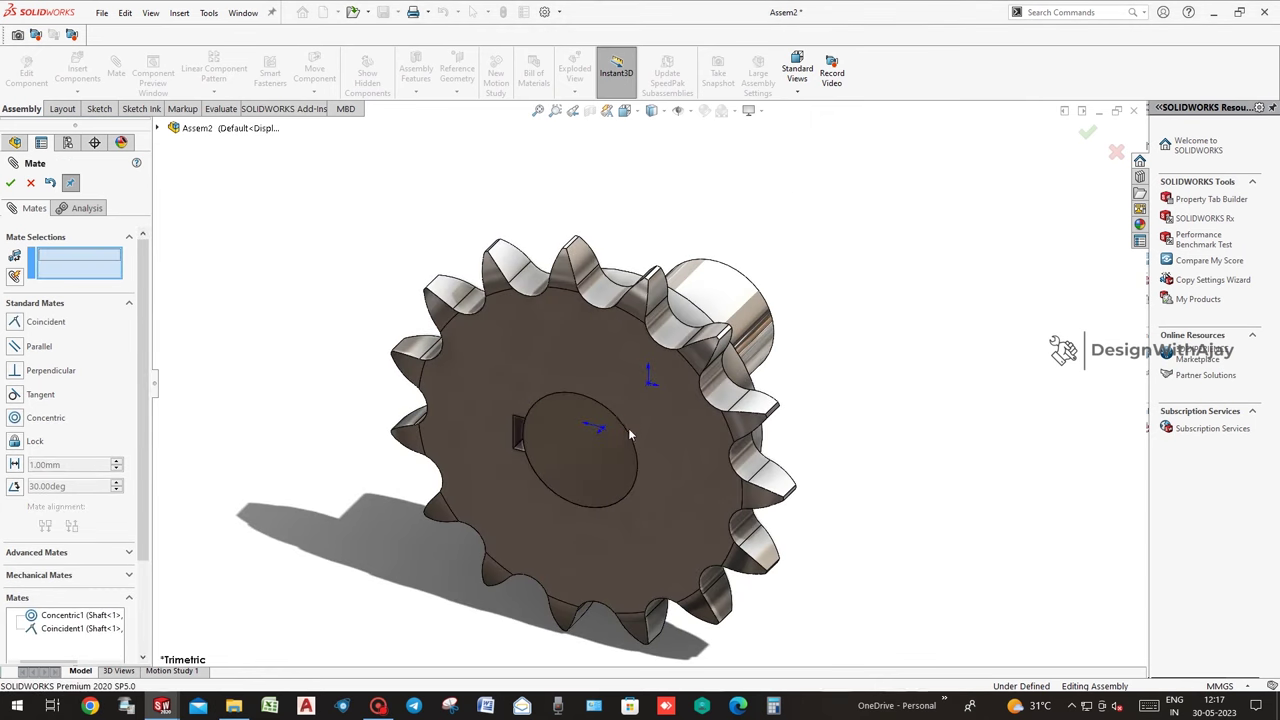
{"action": "scroll", "coordinate": [620, 440], "scroll_direction": "up", "scroll_amount": 5}
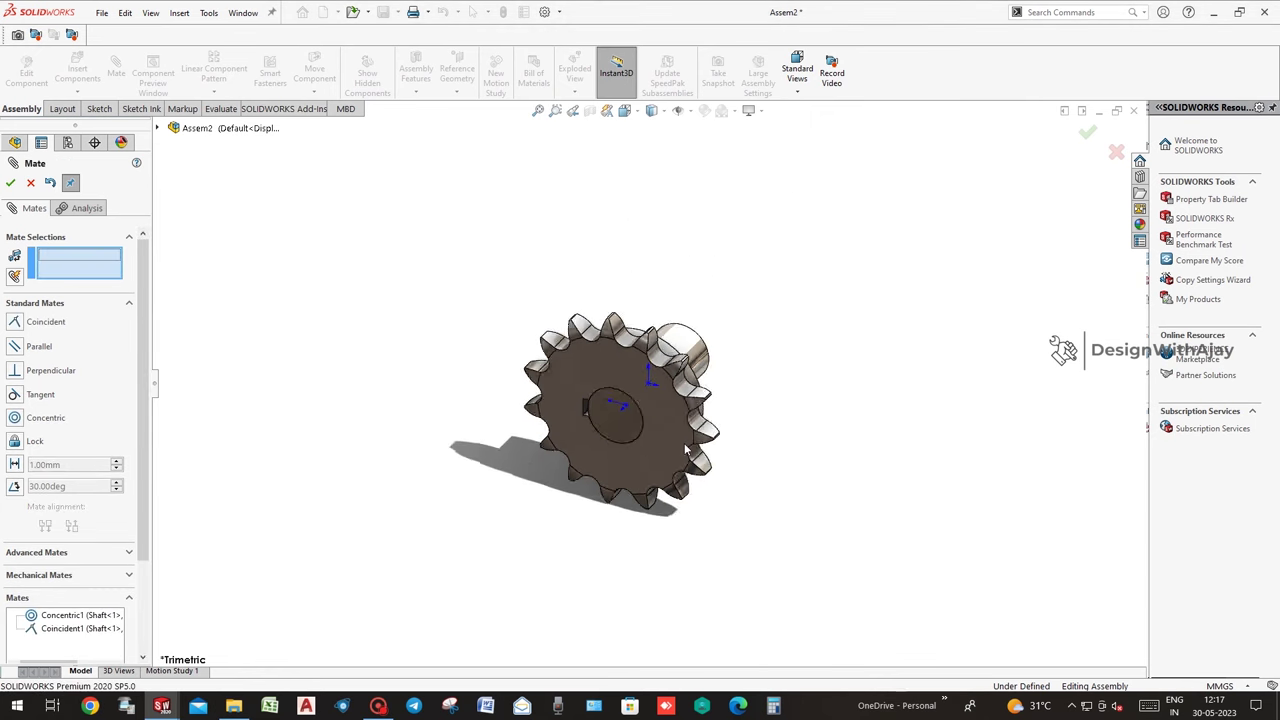
{"action": "left_click", "coordinate": [31, 182]}
{"action": "left_click", "coordinate": [77, 70]}
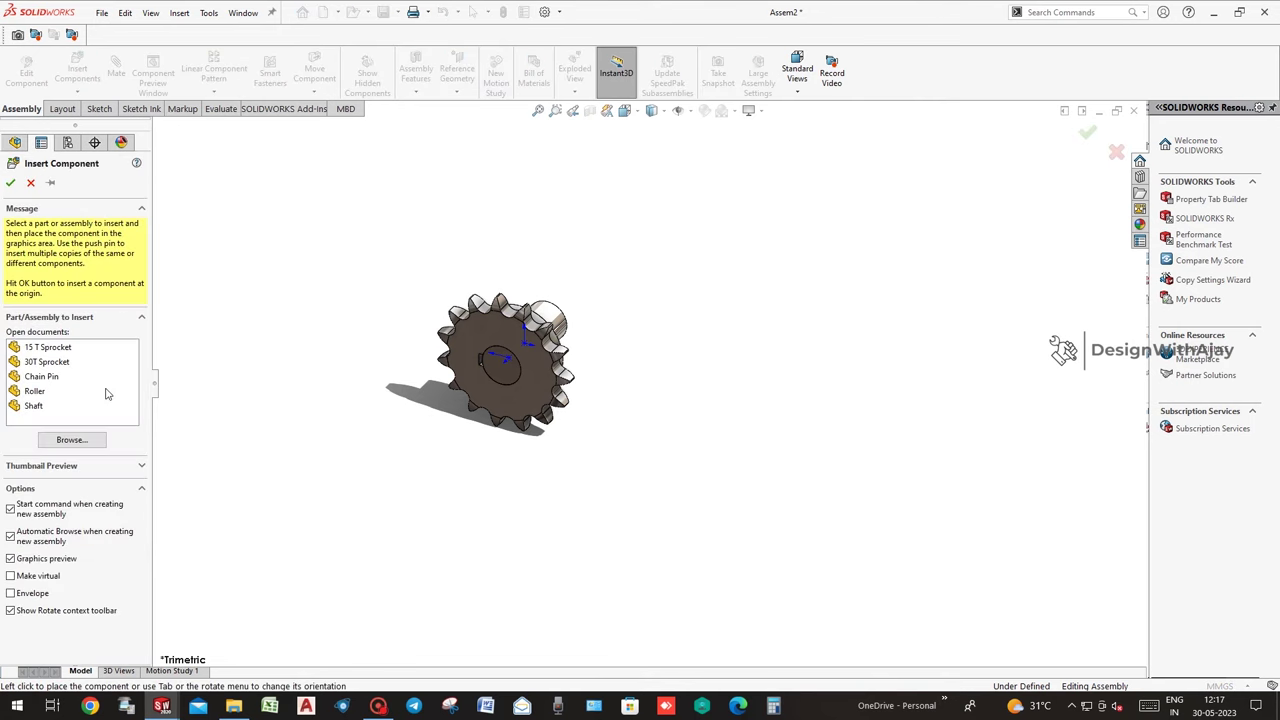
{"action": "left_click", "coordinate": [98, 405]}
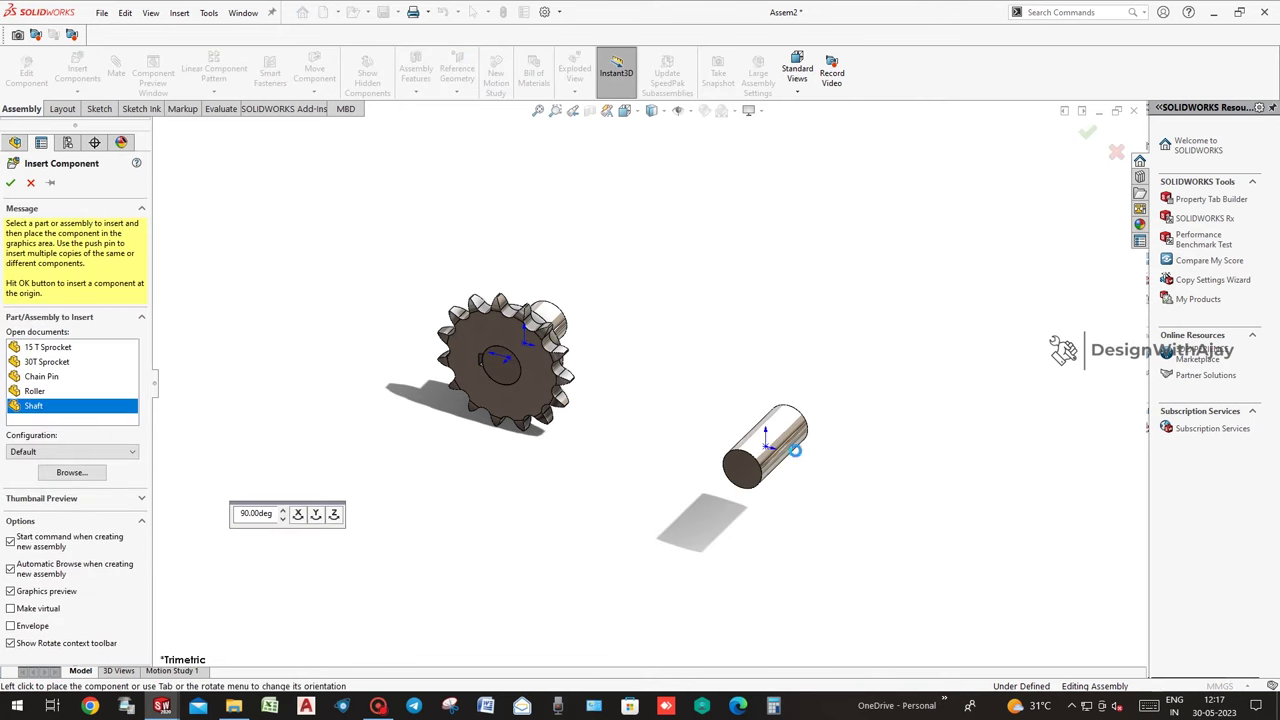
Place a second Shaft copy and select its Right Plane.
{"action": "left_click", "coordinate": [768, 442]}
{"action": "left_click", "coordinate": [8, 320]}
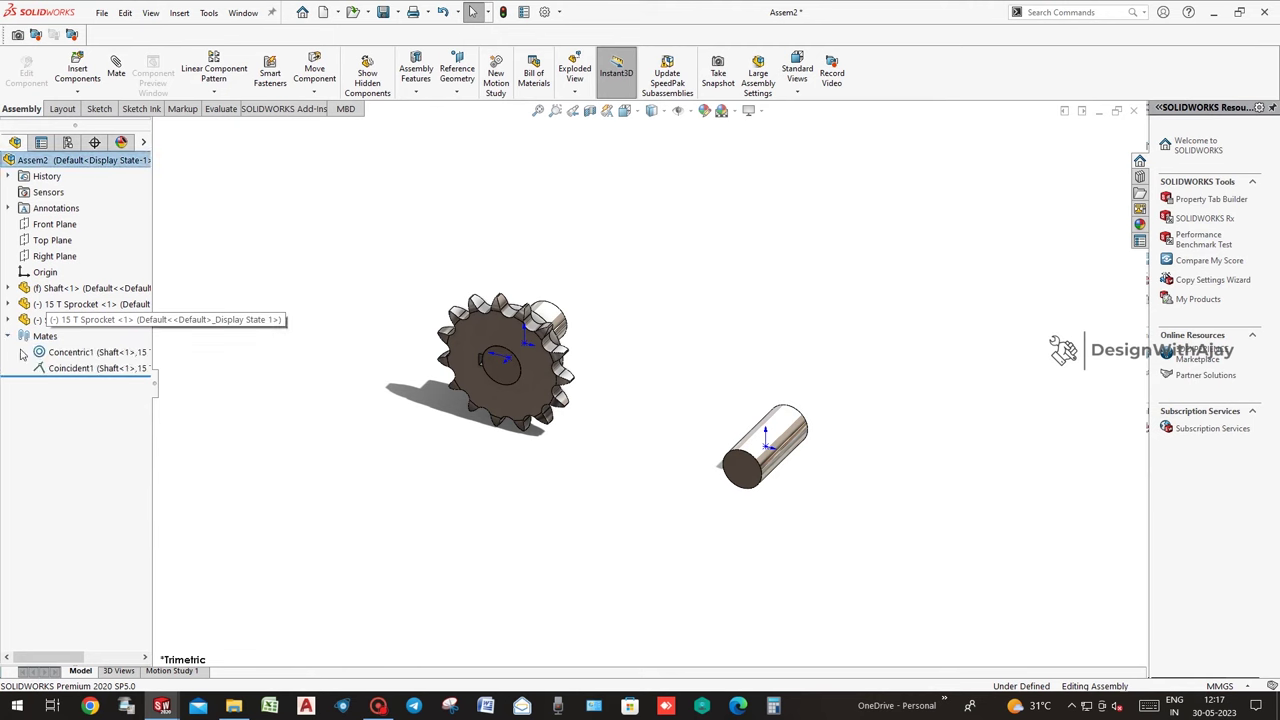
{"action": "left_click", "coordinate": [68, 416]}
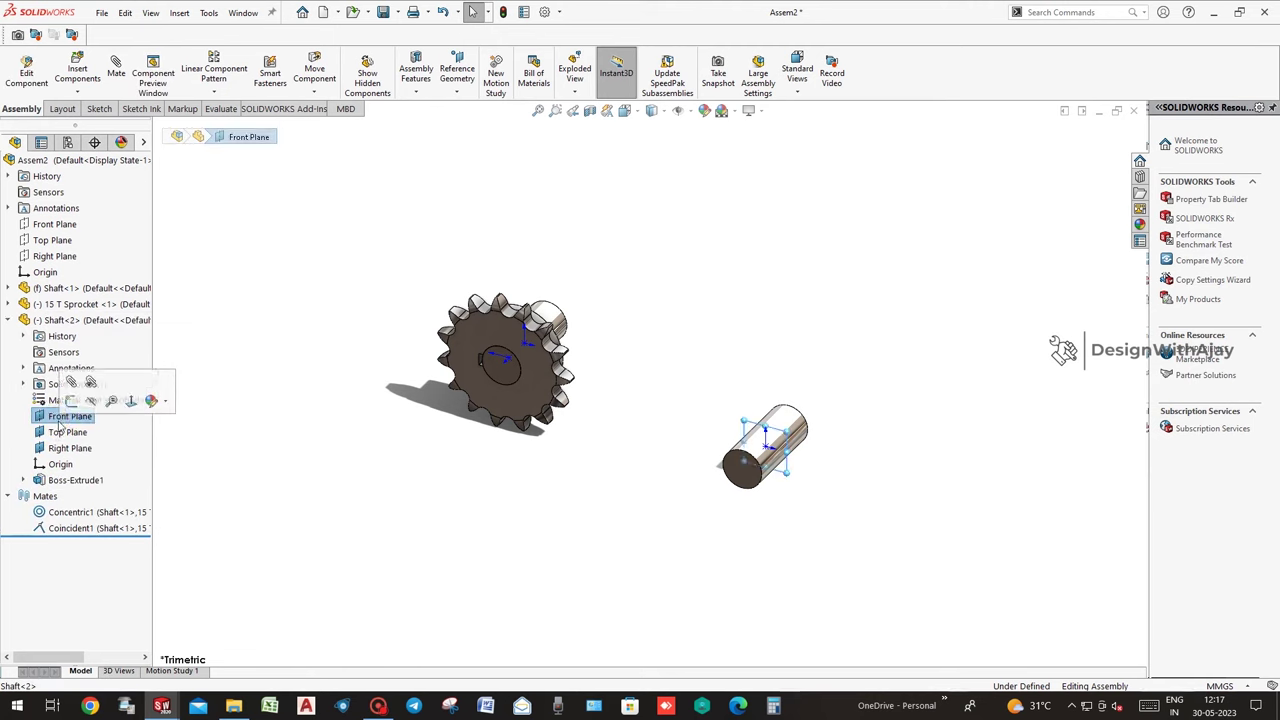
{"action": "left_click", "coordinate": [67, 432]}
{"action": "left_click", "coordinate": [69, 448]}
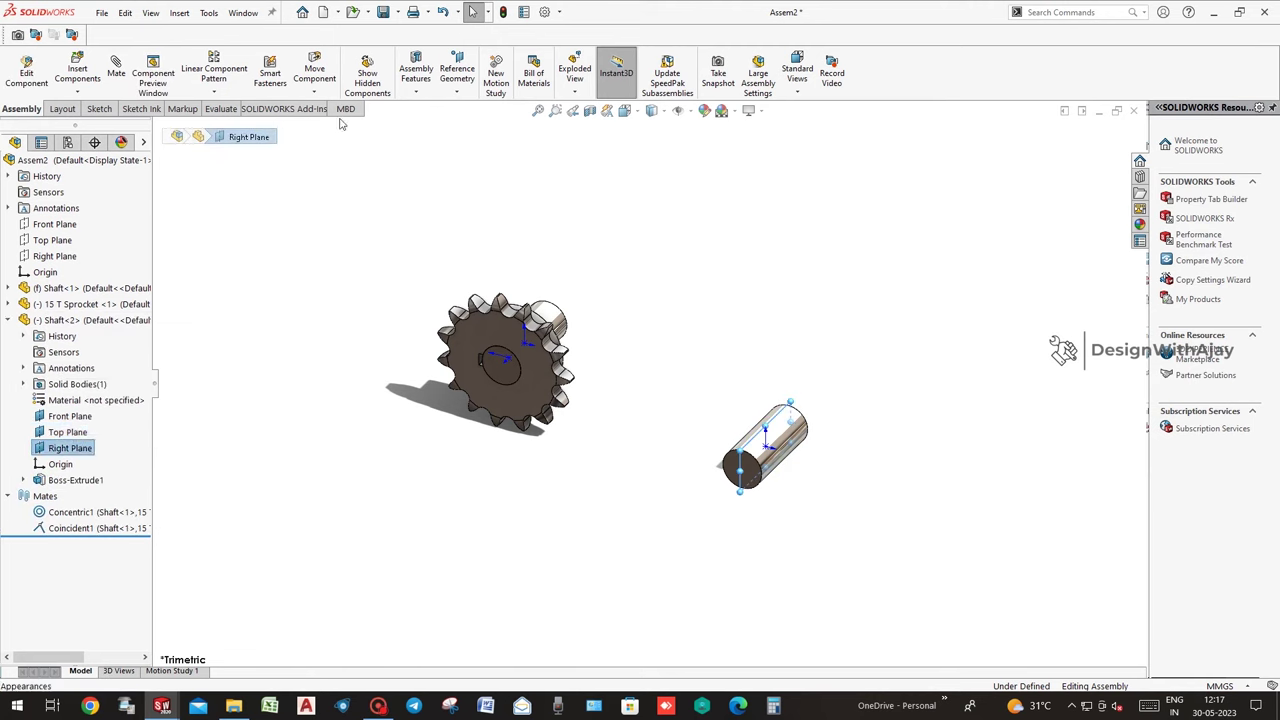
Mate the two shafts' Right Planes with a 400 mm distance mate.
{"action": "left_click", "coordinate": [116, 68]}
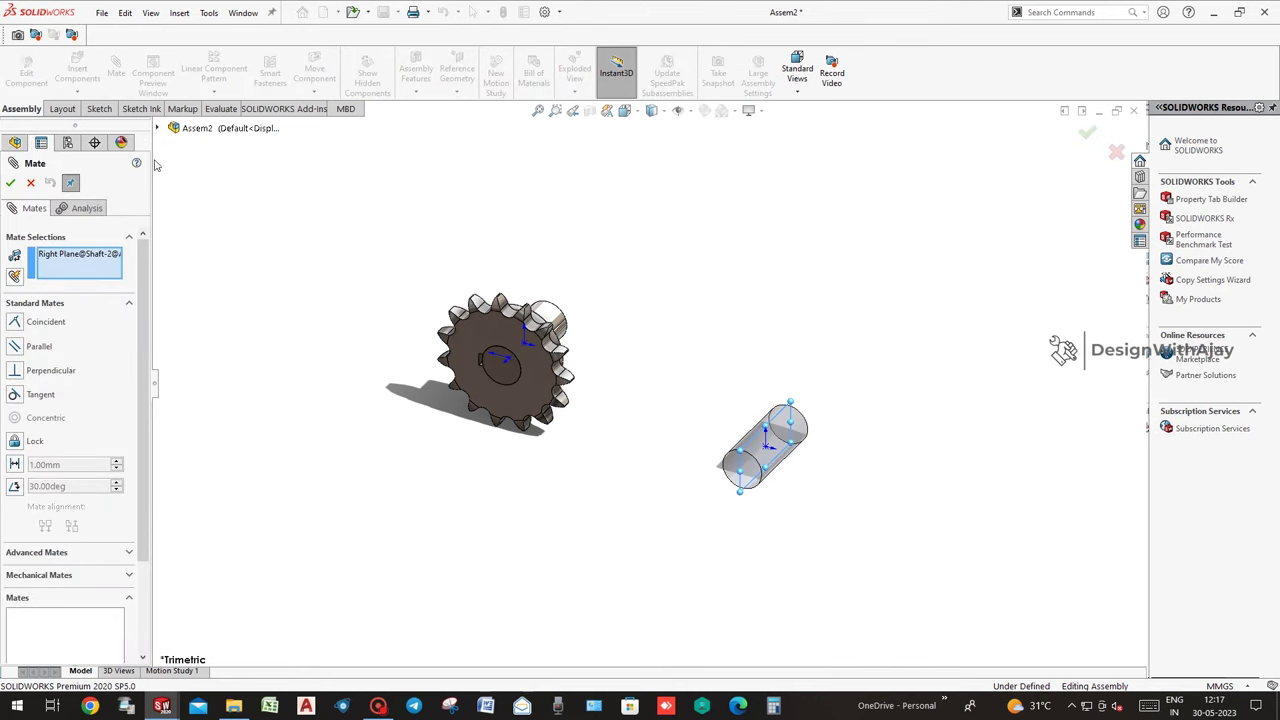
{"action": "left_click", "coordinate": [160, 128]}
{"action": "left_click", "coordinate": [172, 257]}
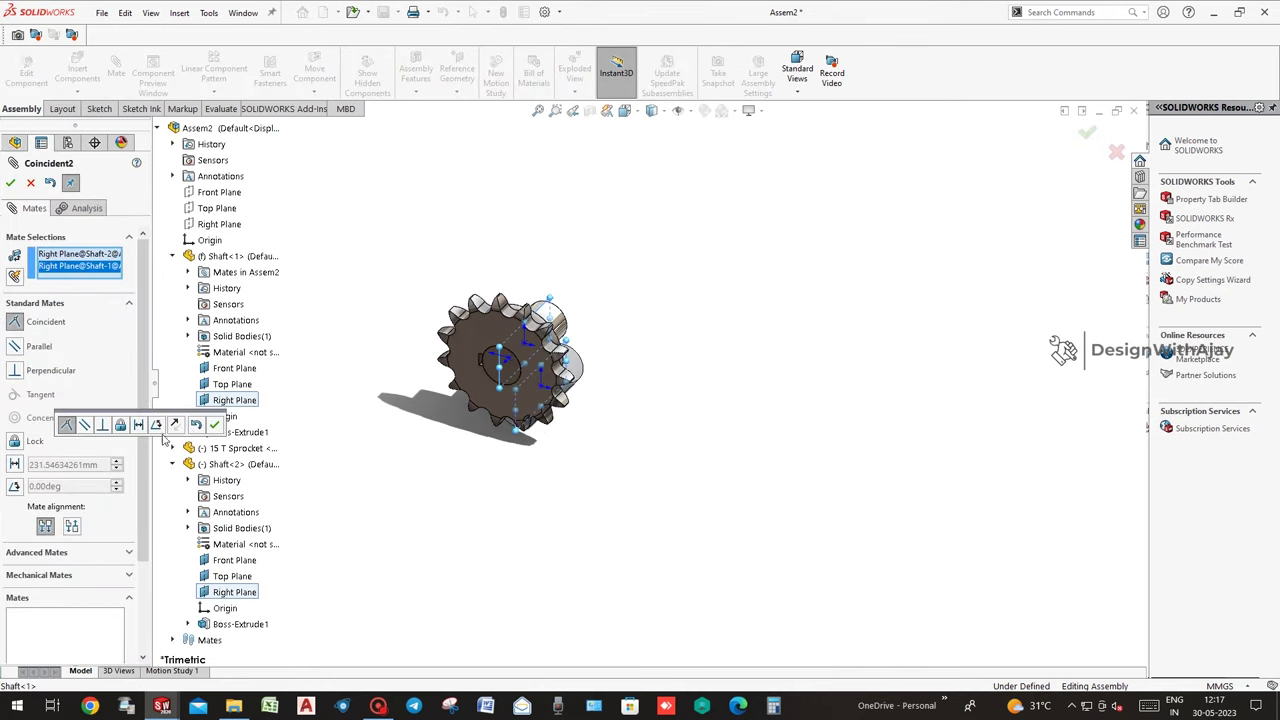
{"action": "left_click", "coordinate": [138, 424]}
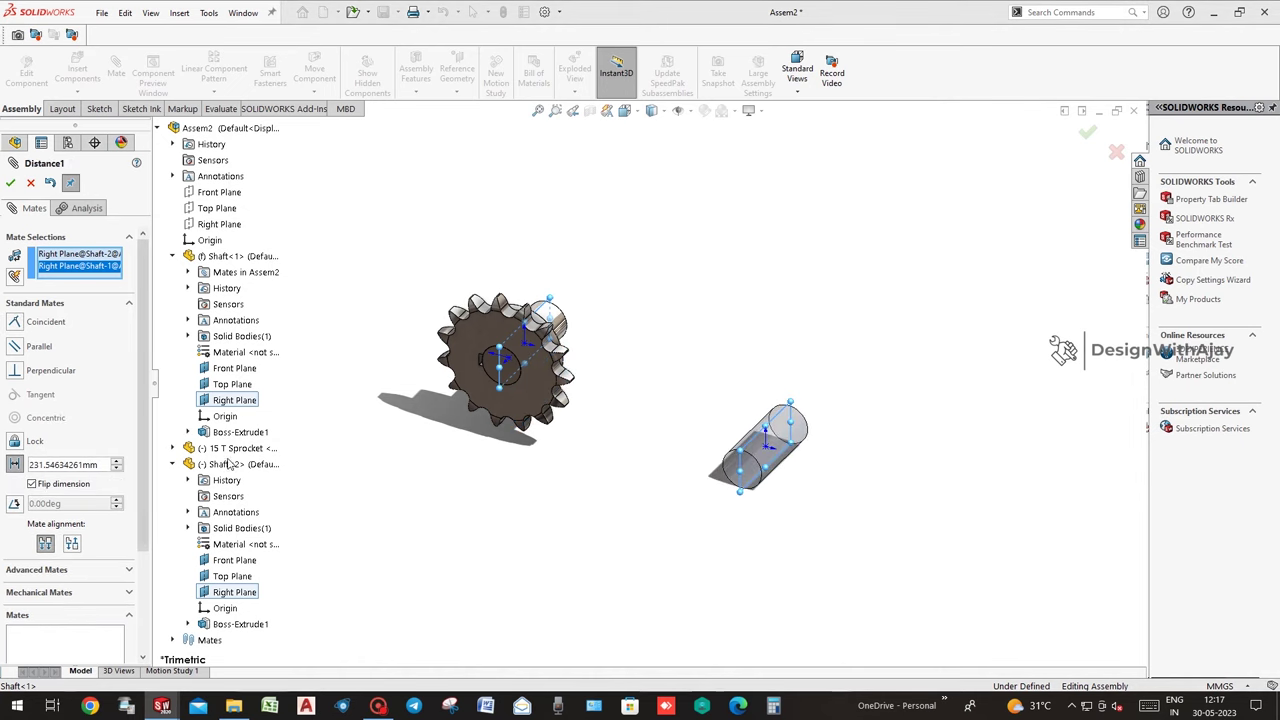
{"action": "left_click", "coordinate": [30, 464]}
{"action": "left_click_drag", "start_coordinate": [116, 464], "coordinate": [30, 464]}
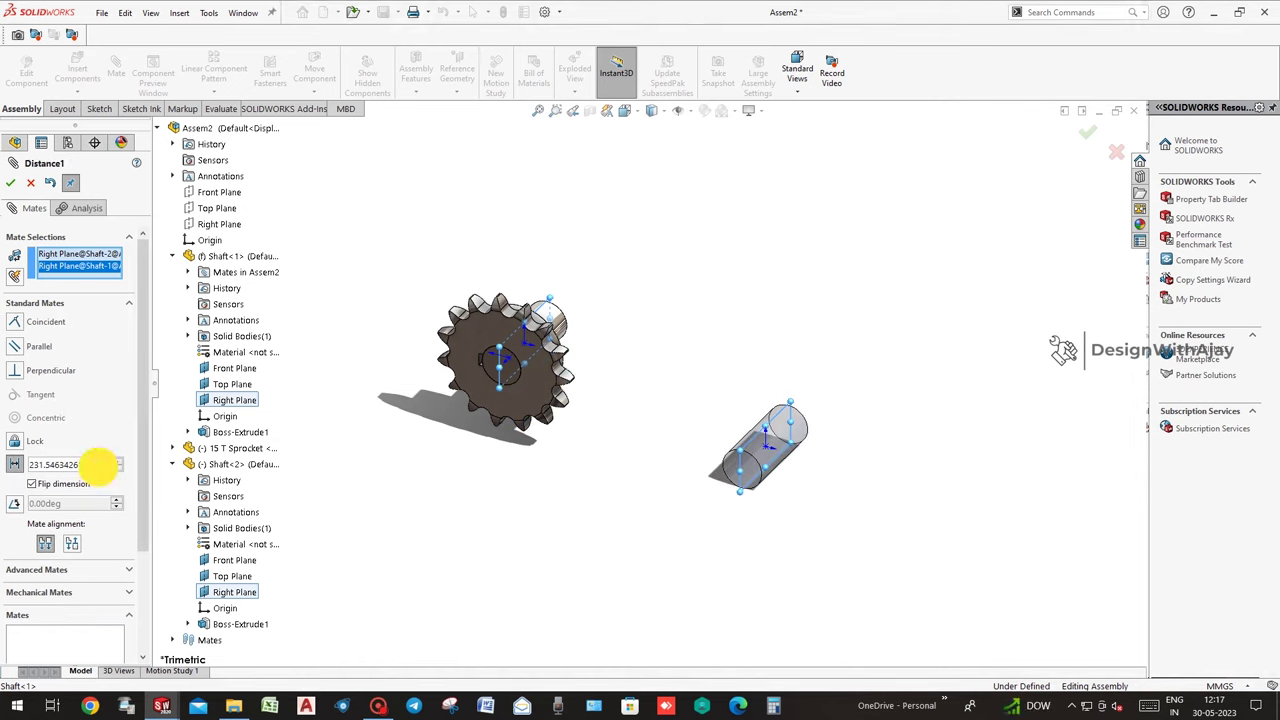
{"action": "type", "text": "400"}
{"action": "key", "text": "Return"}
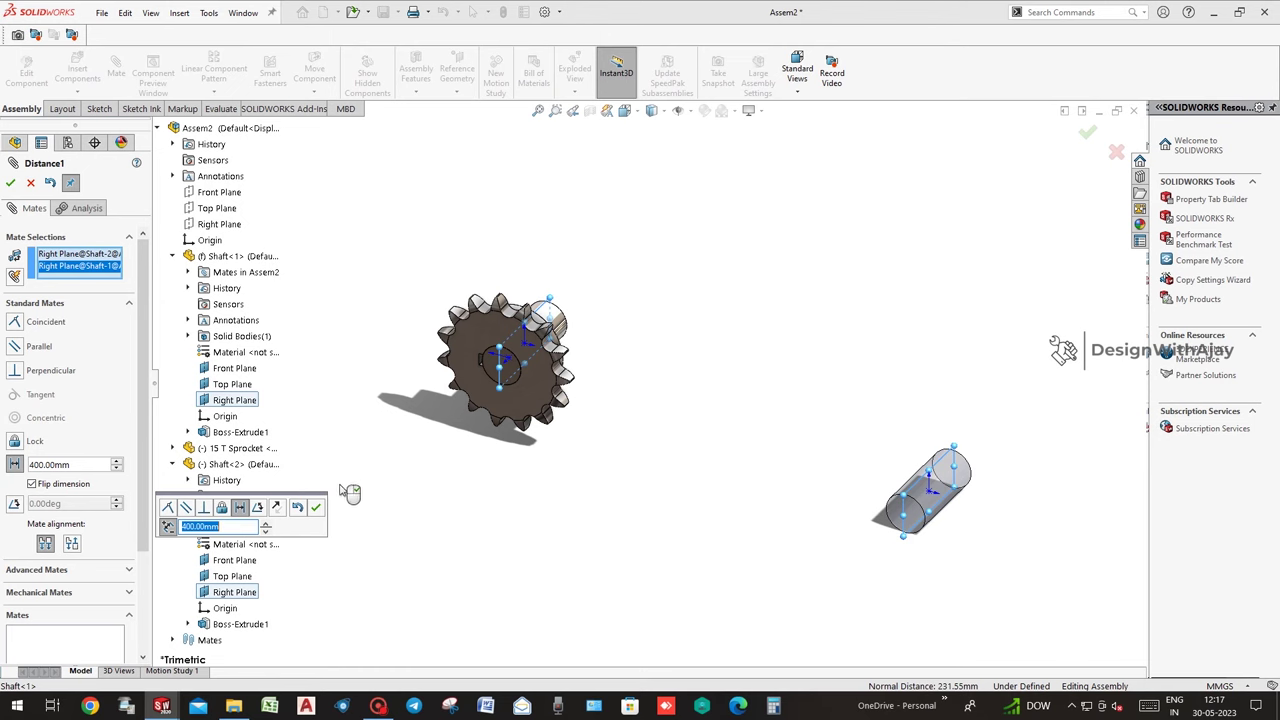
{"action": "left_click", "coordinate": [1087, 133]}
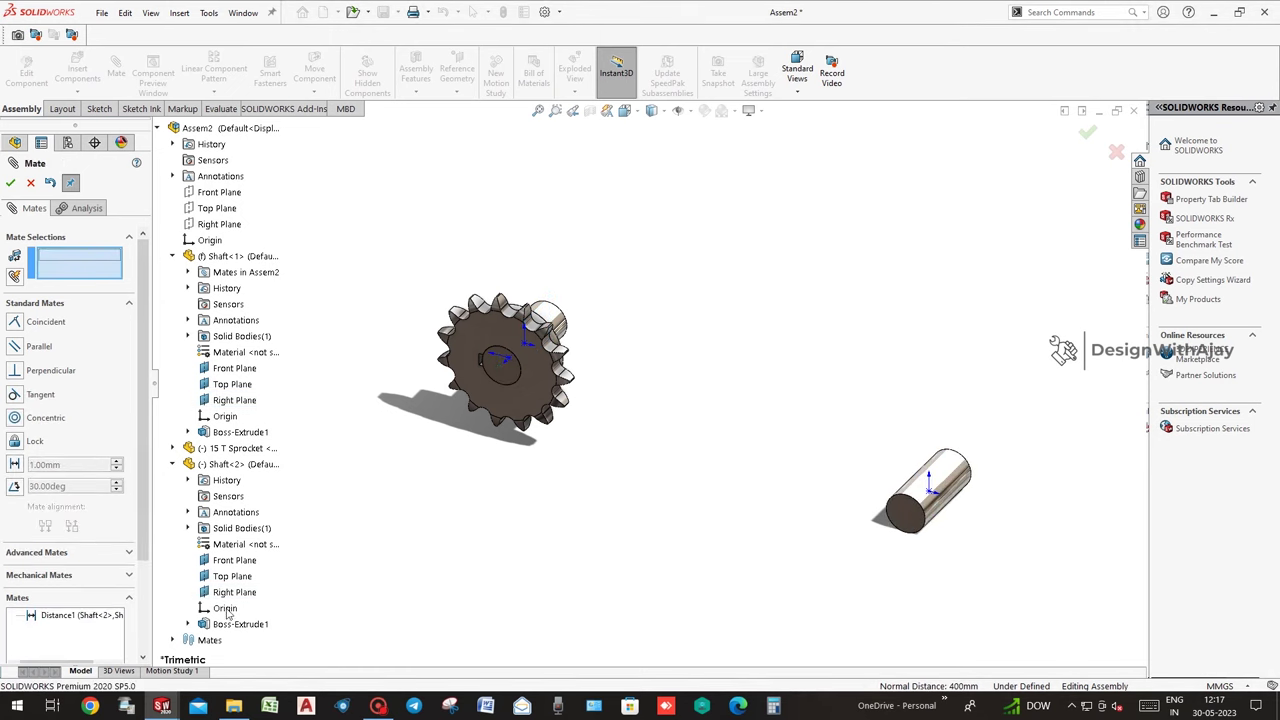
Make the two shafts' Top Planes coincident.
{"action": "left_click", "coordinate": [230, 561]}
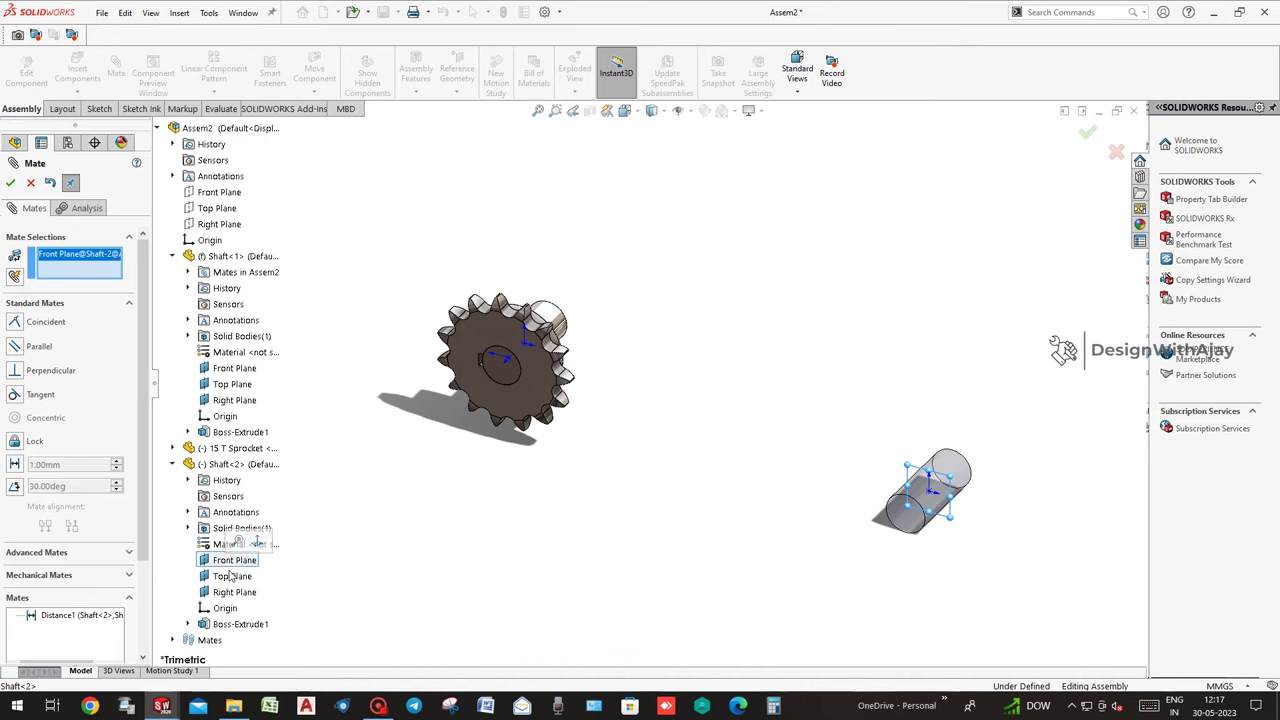
{"action": "right_click", "coordinate": [90, 254]}
{"action": "left_click", "coordinate": [125, 258]}
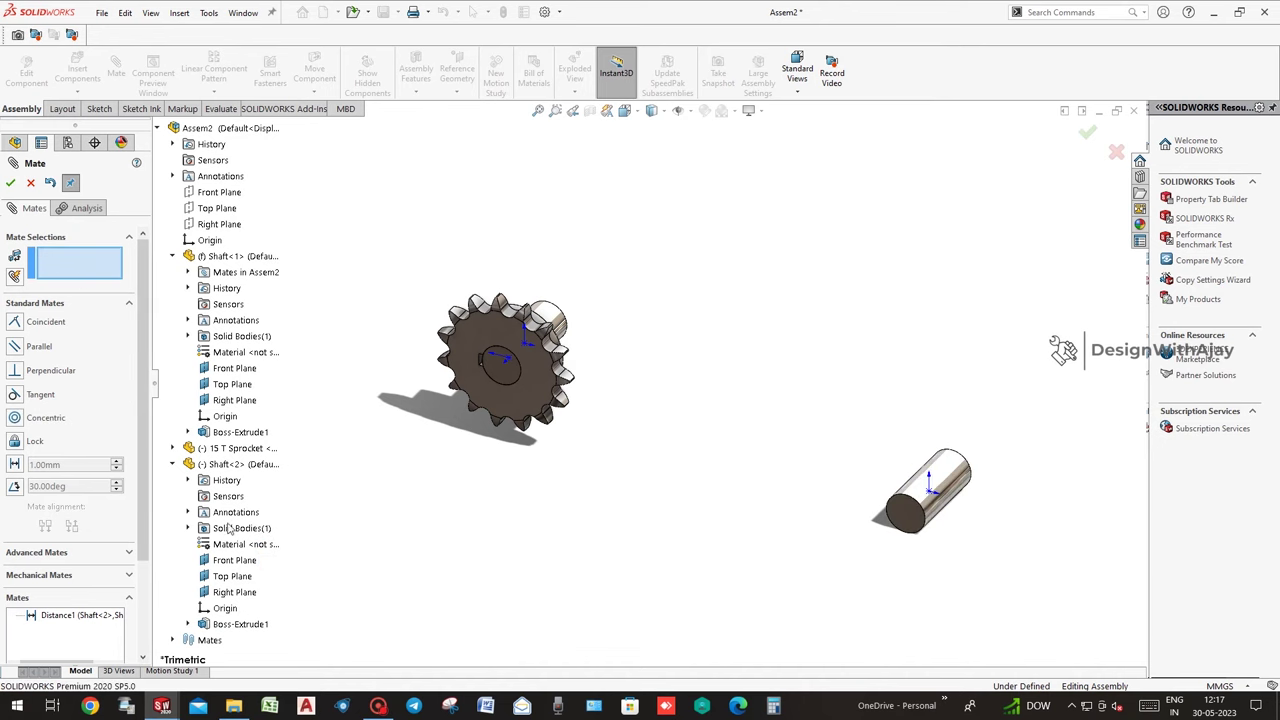
{"action": "left_click", "coordinate": [228, 577]}
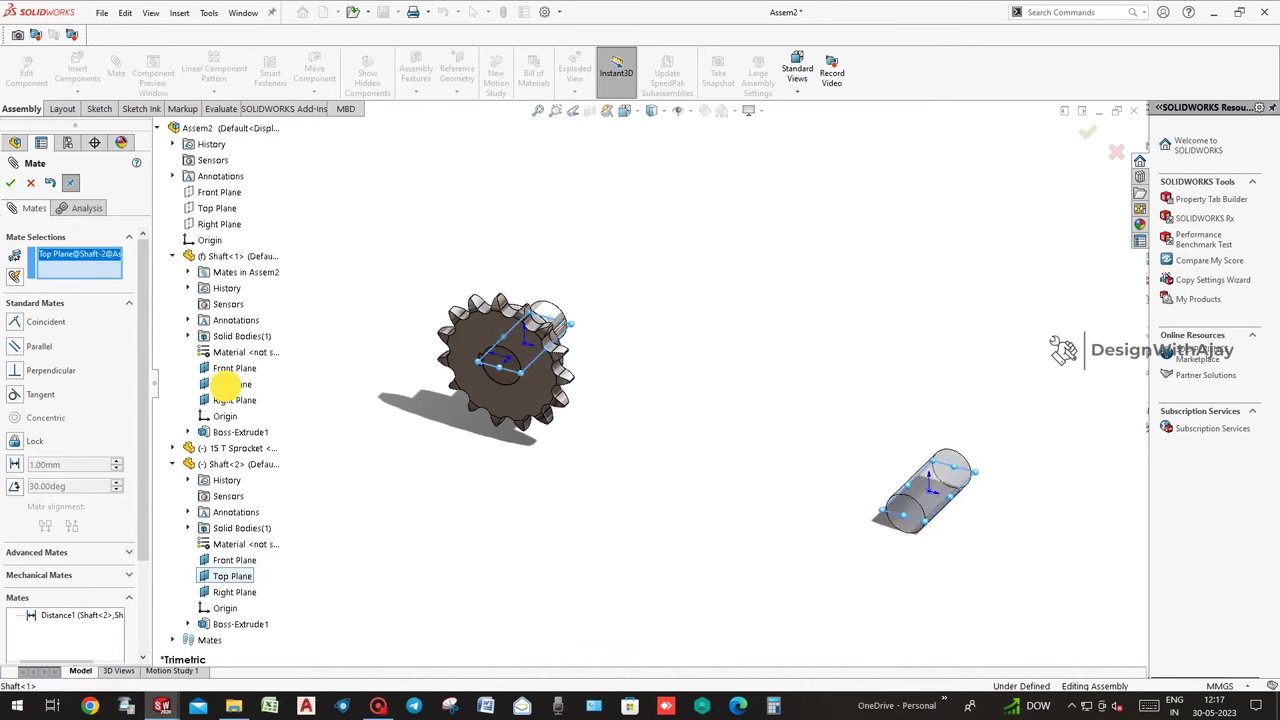
{"action": "left_click", "coordinate": [230, 385]}
{"action": "left_click", "coordinate": [1090, 135]}
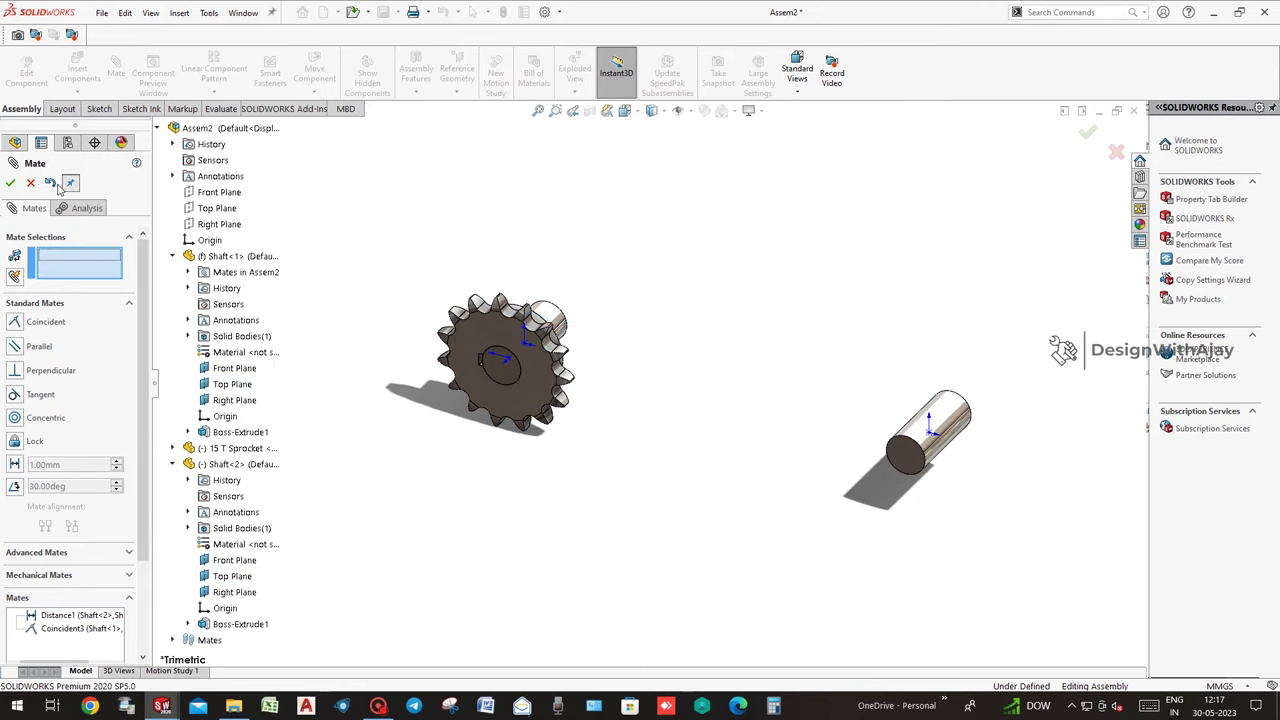
{"action": "left_click", "coordinate": [10, 182]}
Mate the 15T sprocket's front face coincident with the second shaft's end face.
{"action": "left_click", "coordinate": [500, 355]}
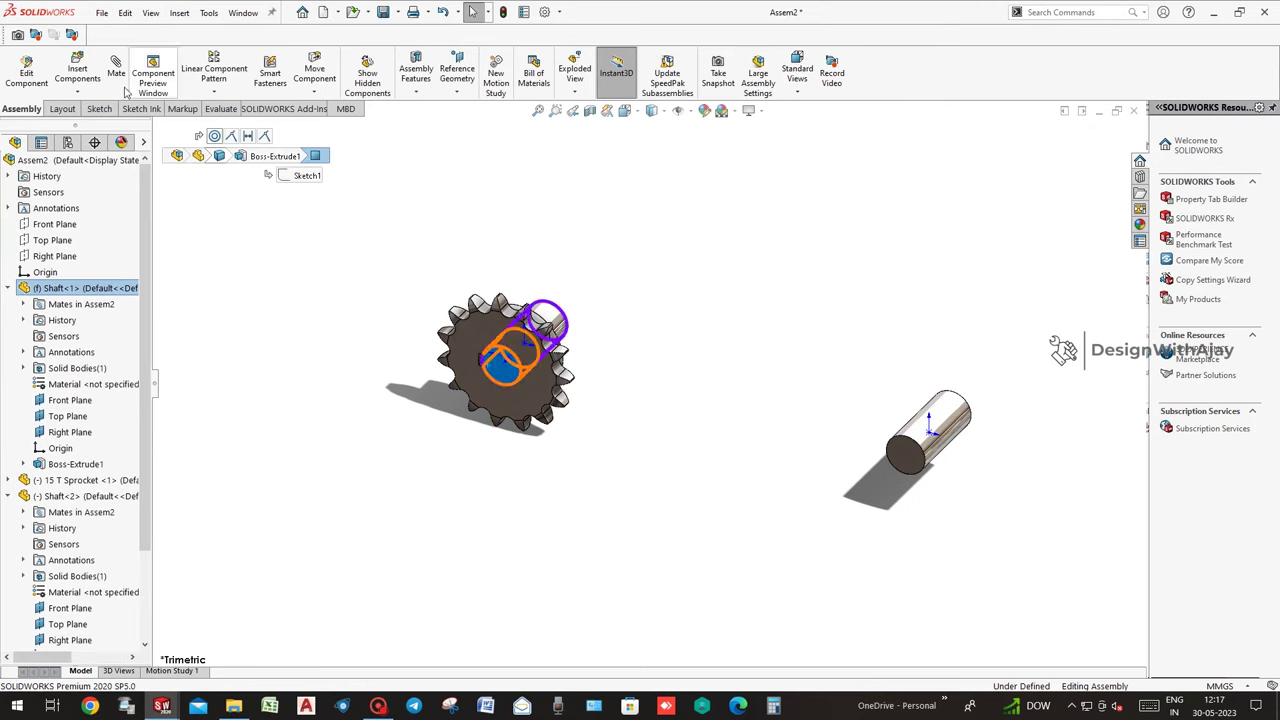
{"action": "left_click", "coordinate": [85, 75]}
{"action": "left_click", "coordinate": [31, 183]}
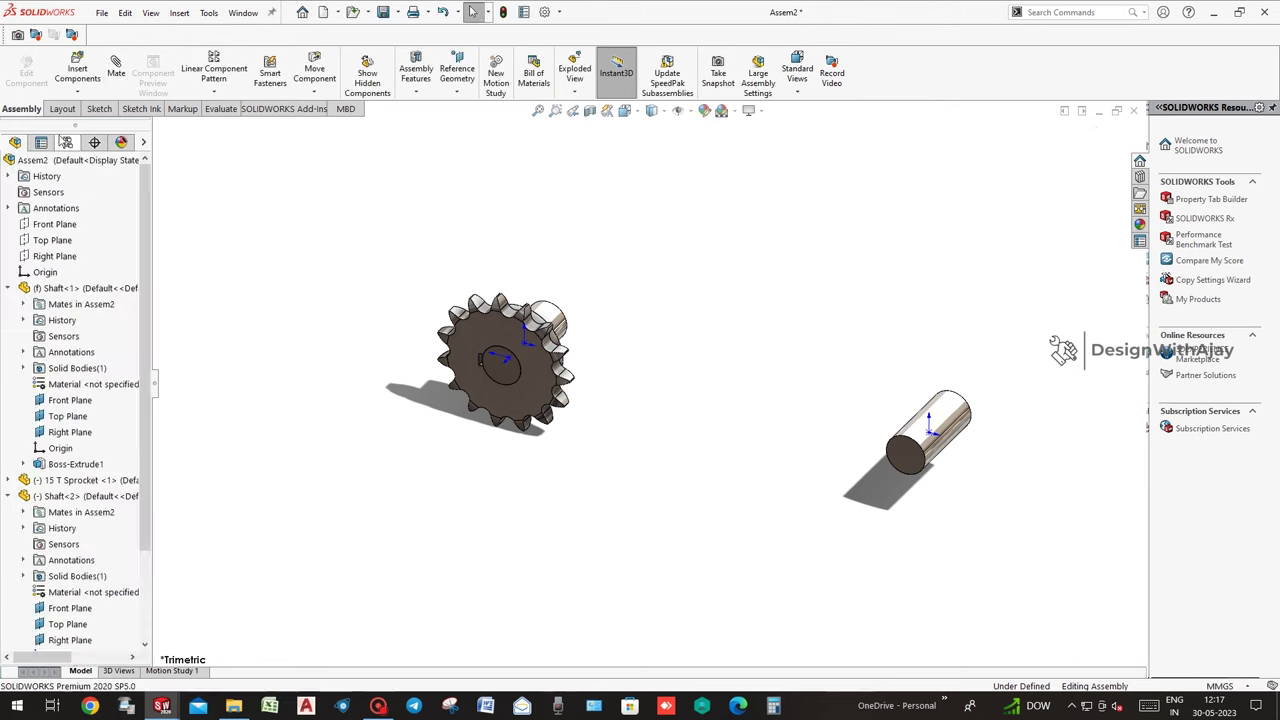
{"action": "left_click", "coordinate": [116, 70]}
{"action": "left_click", "coordinate": [535, 385]}
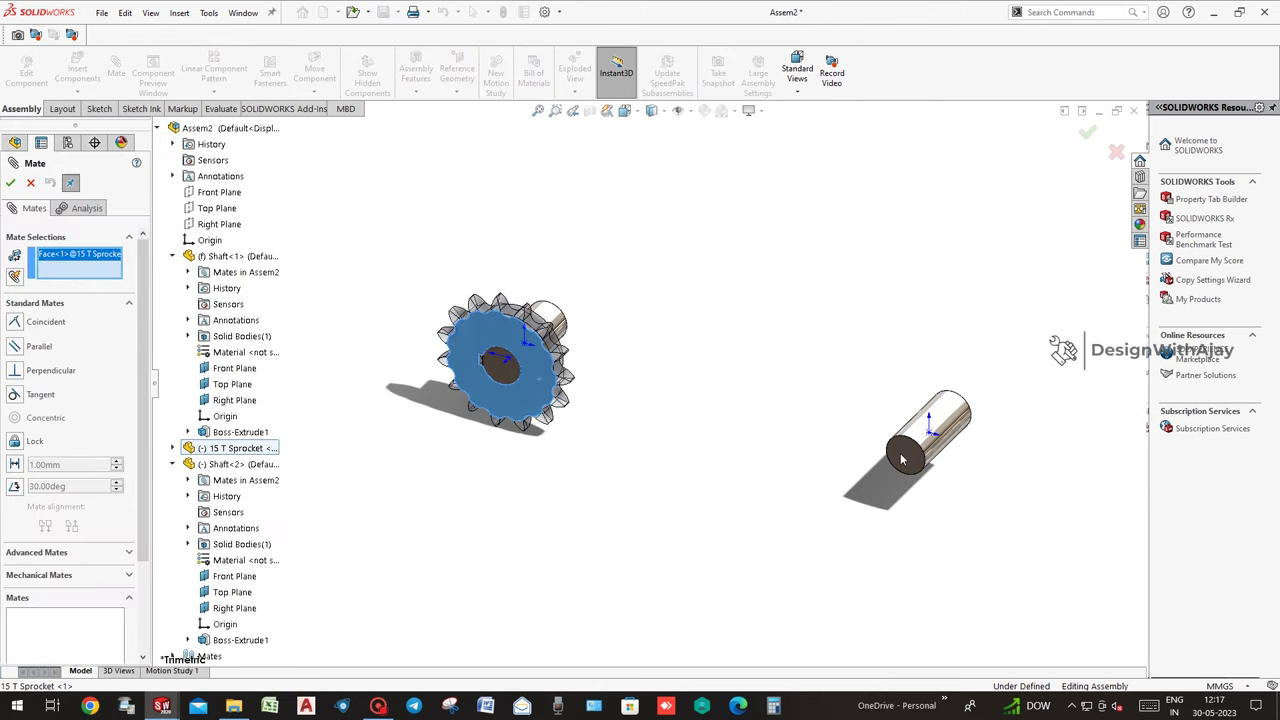
{"action": "left_click", "coordinate": [901, 459]}
{"action": "left_click", "coordinate": [1067, 476]}
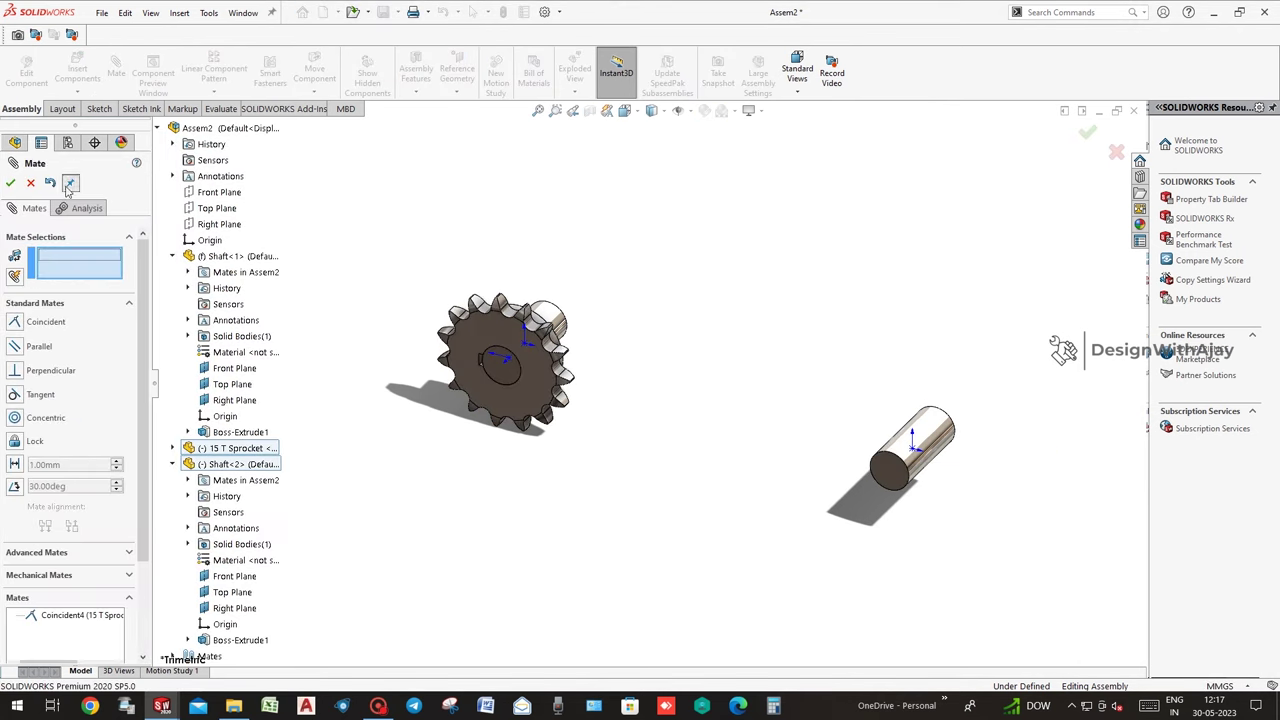
{"action": "left_click", "coordinate": [10, 182]}
Pick the 30T Sprocket for insertion and rotate its preview 180 degrees.
{"action": "left_click", "coordinate": [77, 70]}
{"action": "left_click", "coordinate": [88, 360]}
{"action": "left_click", "coordinate": [316, 514]}
{"action": "left_click", "coordinate": [316, 514]}
Place the 30T Sprocket and mate it concentric and coincident to the second shaft.
{"action": "left_click", "coordinate": [316, 514]}
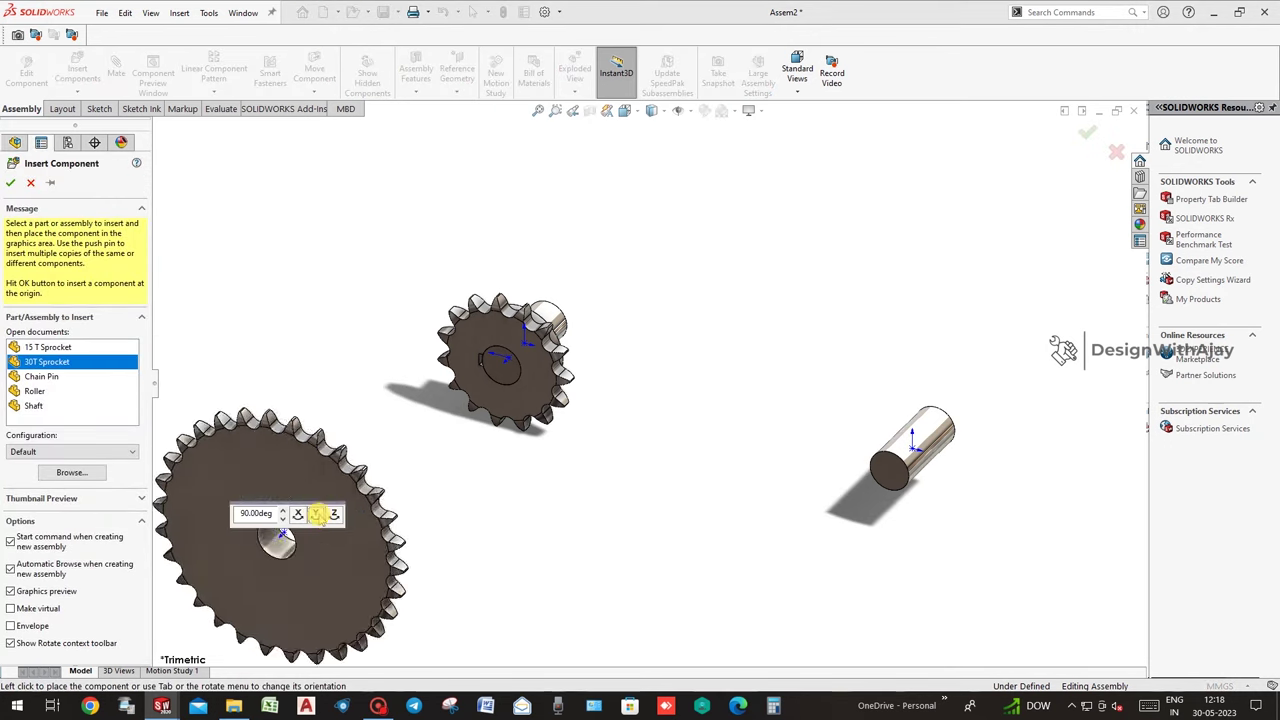
{"action": "left_click", "coordinate": [955, 476]}
{"action": "left_click", "coordinate": [955, 476]}
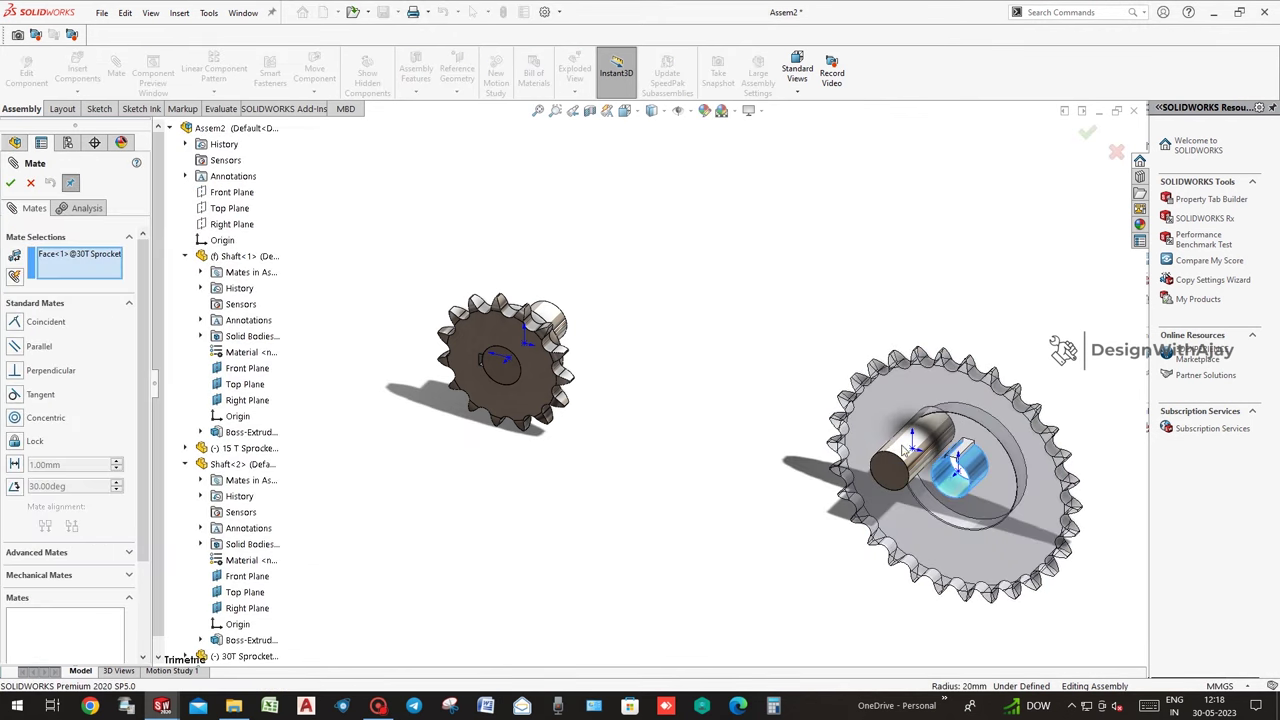
{"action": "left_click", "coordinate": [905, 455]}
{"action": "left_click", "coordinate": [1088, 469]}
{"action": "left_click", "coordinate": [1046, 374]}
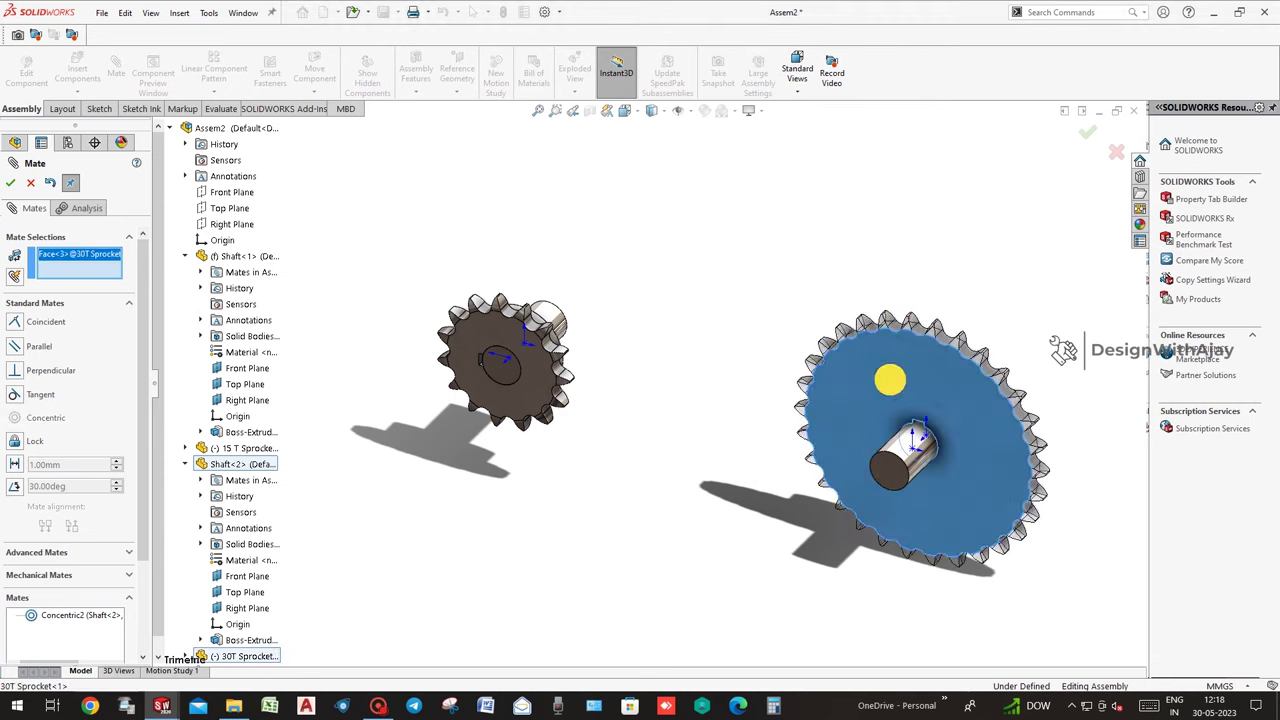
{"action": "left_click", "coordinate": [920, 434]}
{"action": "left_click", "coordinate": [1058, 492]}
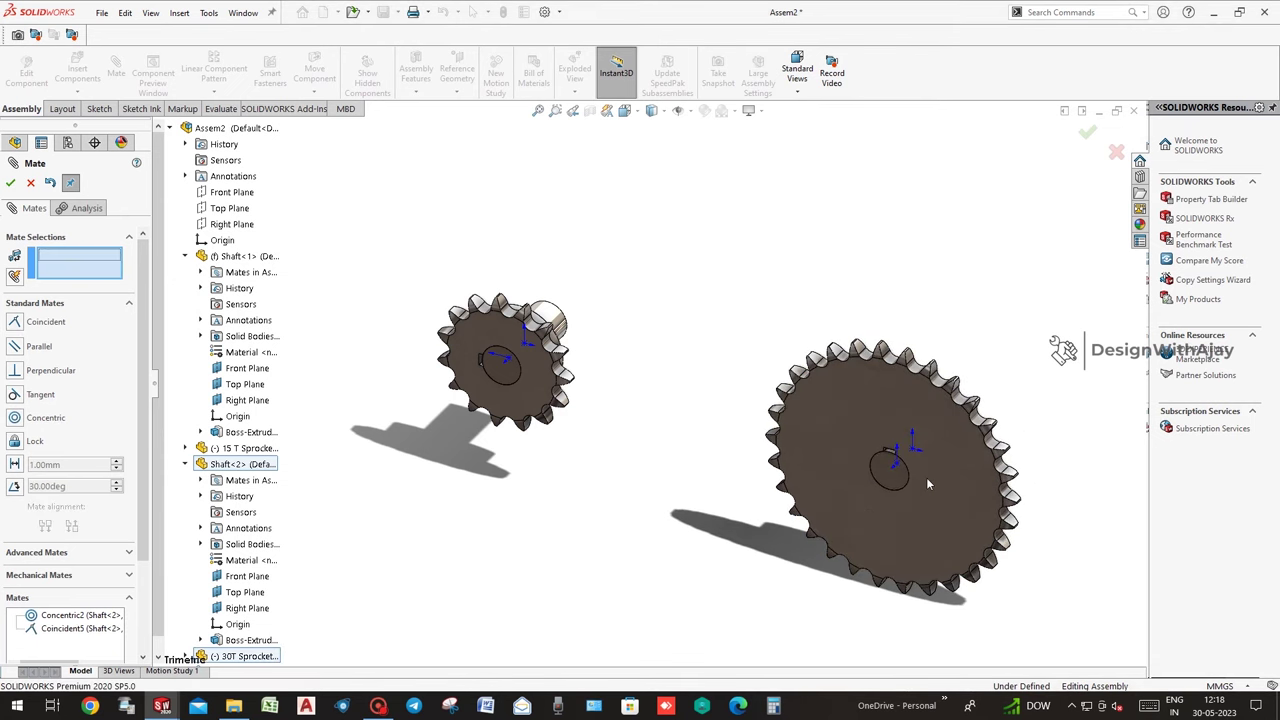
{"action": "middle_click_drag", "start_coordinate": [1058, 492], "coordinate": [883, 372]}
{"action": "left_click", "coordinate": [1082, 134]}
Check the sprockets in Front, Left, Isometric and Normal To views.
{"action": "left_click", "coordinate": [790, 58]}
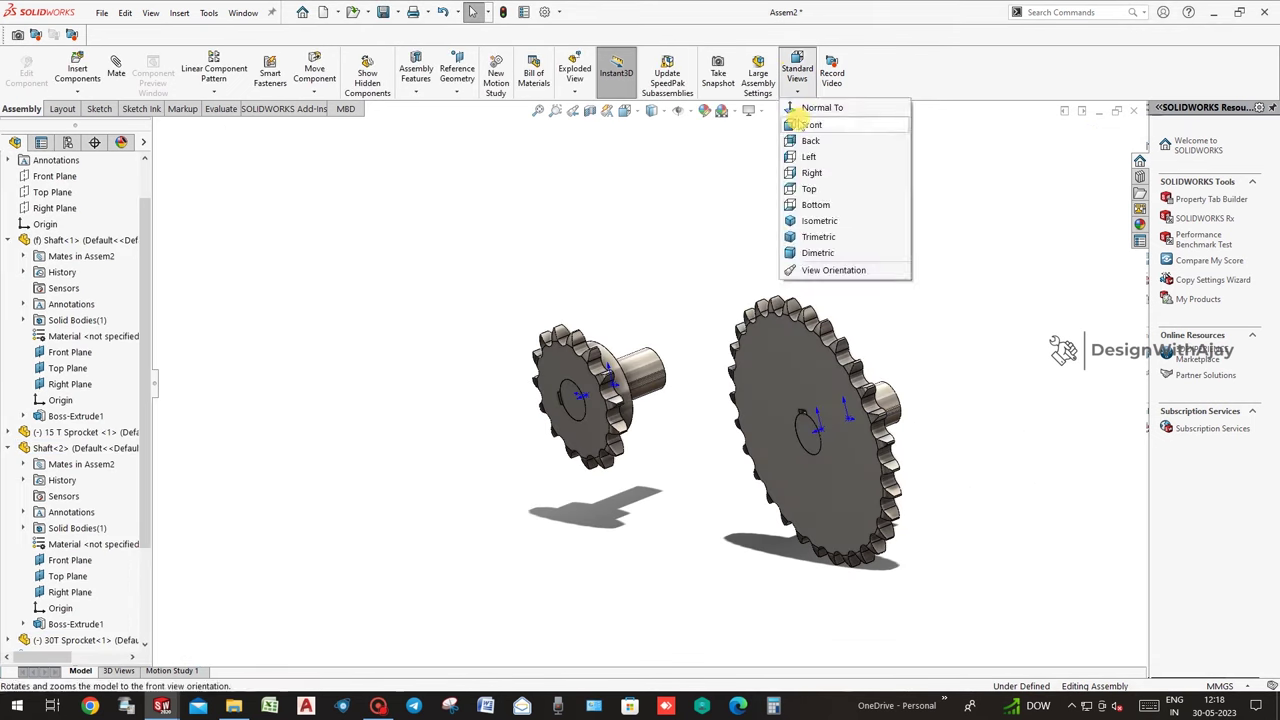
{"action": "left_click", "coordinate": [800, 124]}
{"action": "left_click", "coordinate": [797, 70]}
{"action": "left_click", "coordinate": [795, 163]}
{"action": "middle_click_drag", "start_coordinate": [975, 342], "coordinate": [871, 351]}
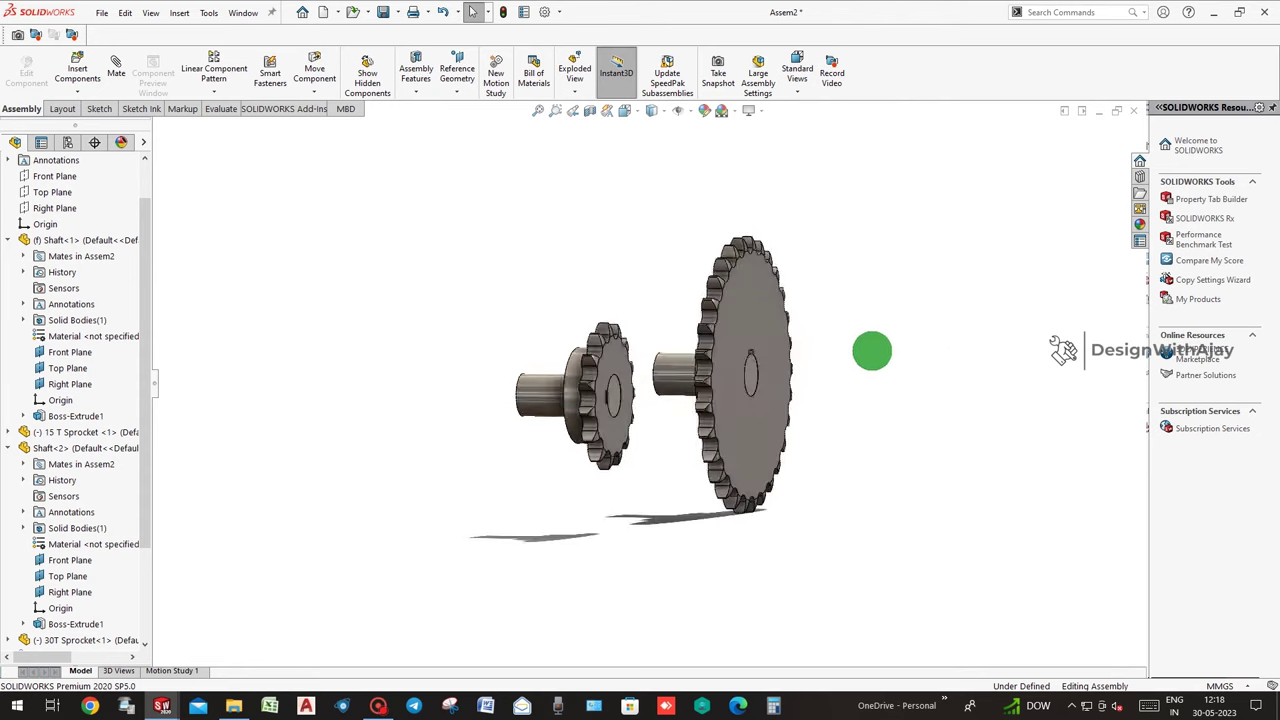
{"action": "left_click", "coordinate": [797, 90]}
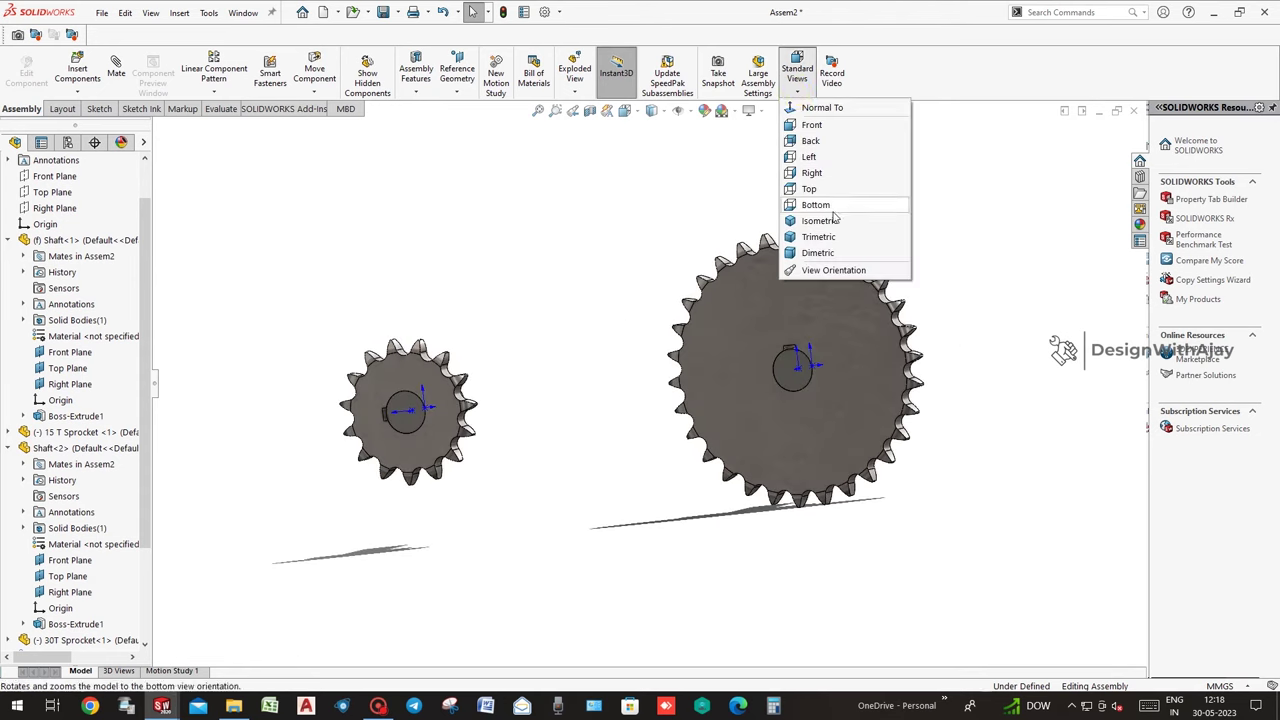
{"action": "left_click", "coordinate": [835, 222]}
{"action": "left_click", "coordinate": [750, 378]}
{"action": "left_click", "coordinate": [797, 70]}
{"action": "left_click", "coordinate": [820, 101]}
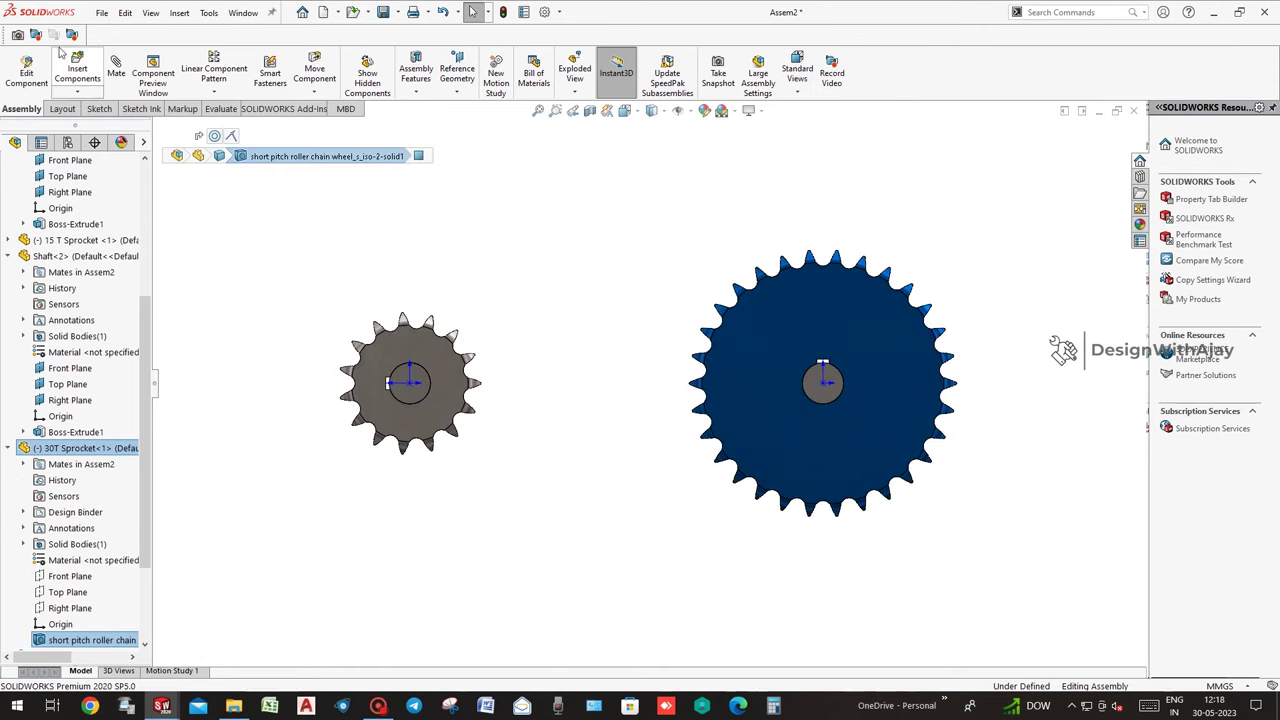
Insert a Roller link and a Chain Pin link beside it into the assembly.
{"action": "left_click", "coordinate": [79, 78]}
{"action": "left_click", "coordinate": [105, 405]}
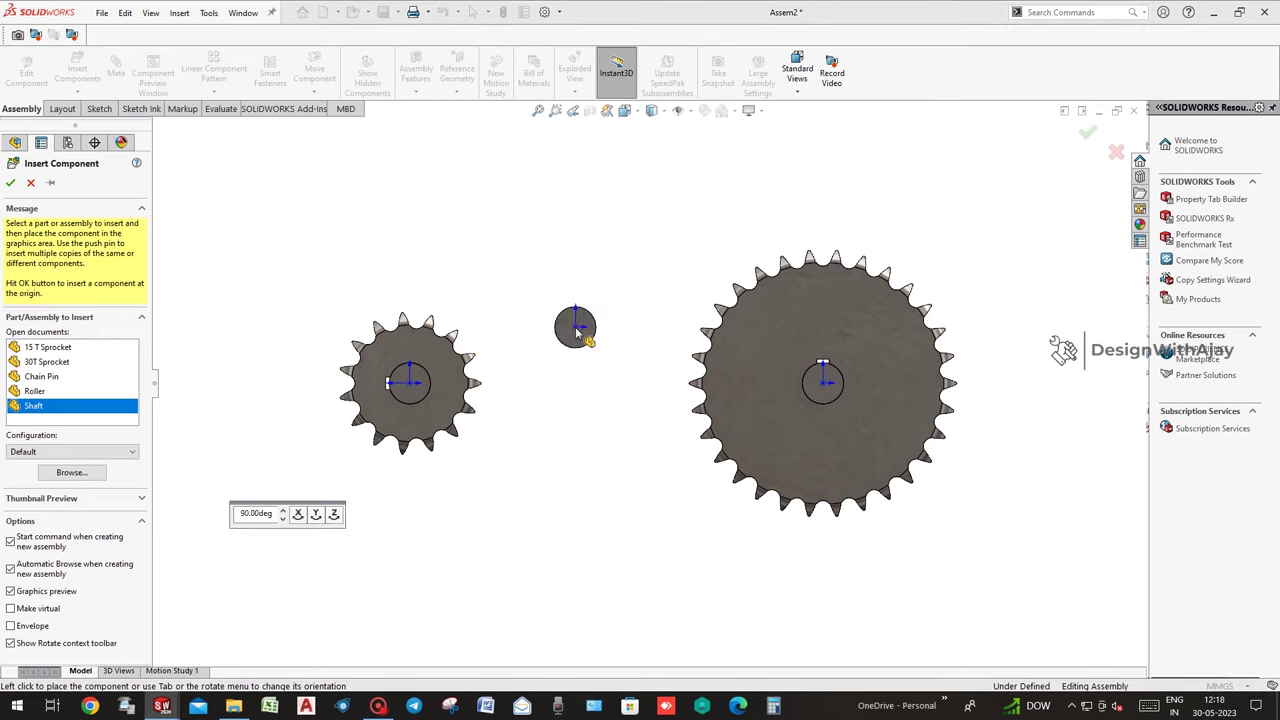
{"action": "middle_click_drag", "start_coordinate": [575, 335], "coordinate": [795, 250]}
{"action": "scroll", "coordinate": [751, 245], "scroll_direction": "up", "scroll_amount": 2}
{"action": "scroll", "coordinate": [700, 290], "scroll_direction": "down", "scroll_amount": 4}
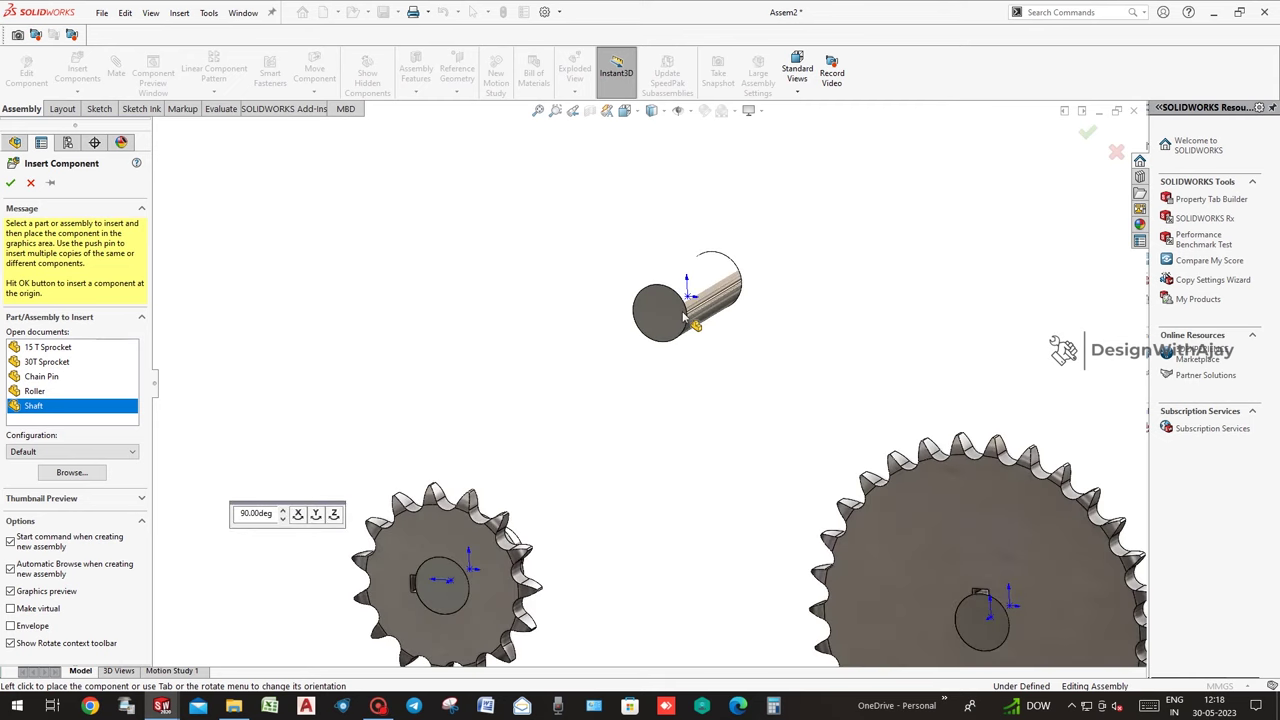
{"action": "scroll", "coordinate": [571, 420], "scroll_direction": "up", "scroll_amount": 2}
{"action": "left_click", "coordinate": [30, 389]}
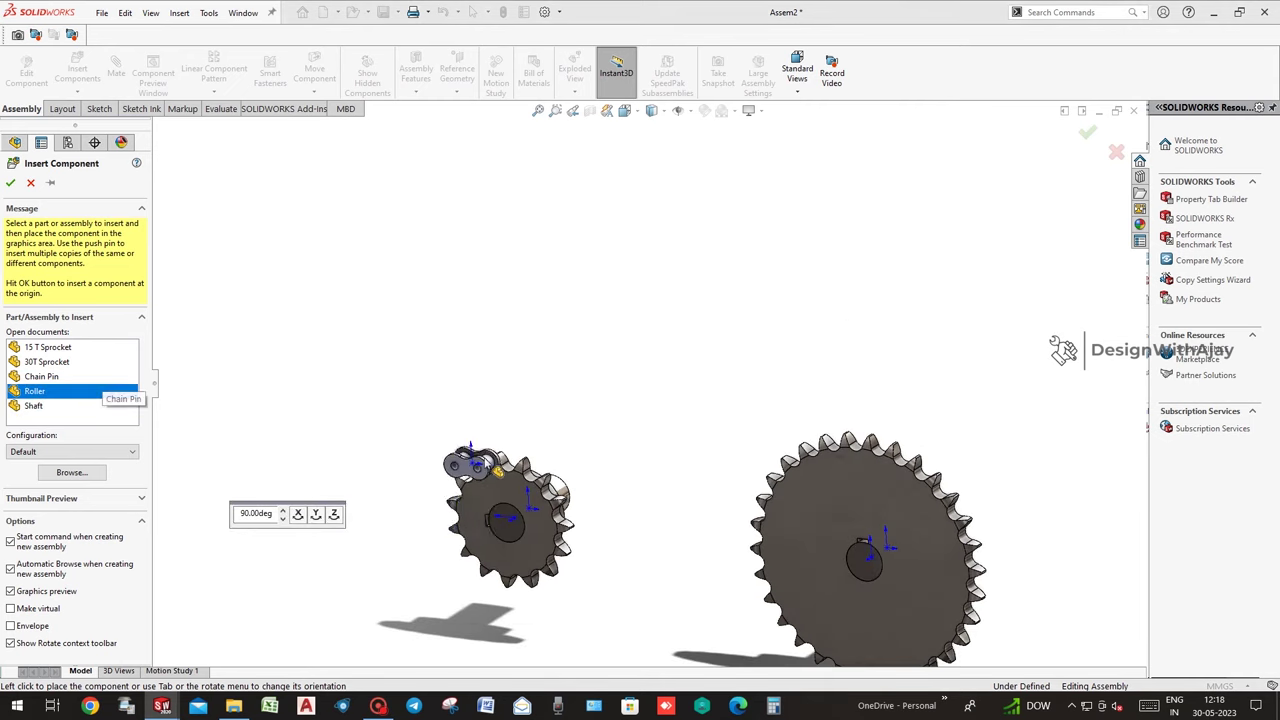
{"action": "scroll", "coordinate": [490, 460], "scroll_direction": "down", "scroll_amount": 3}
{"action": "left_click", "coordinate": [588, 388]}
{"action": "left_click", "coordinate": [77, 73]}
{"action": "left_click", "coordinate": [45, 376]}
{"action": "left_click", "coordinate": [752, 405]}
Show the temporary axes in the assembly.
{"action": "mouse_move", "coordinate": [752, 417]}
{"action": "middle_mouse_down"}
{"action": "mouse_move", "coordinate": [714, 423]}
{"action": "mouse_move", "coordinate": [680, 400]}
{"action": "middle_mouse_up"}
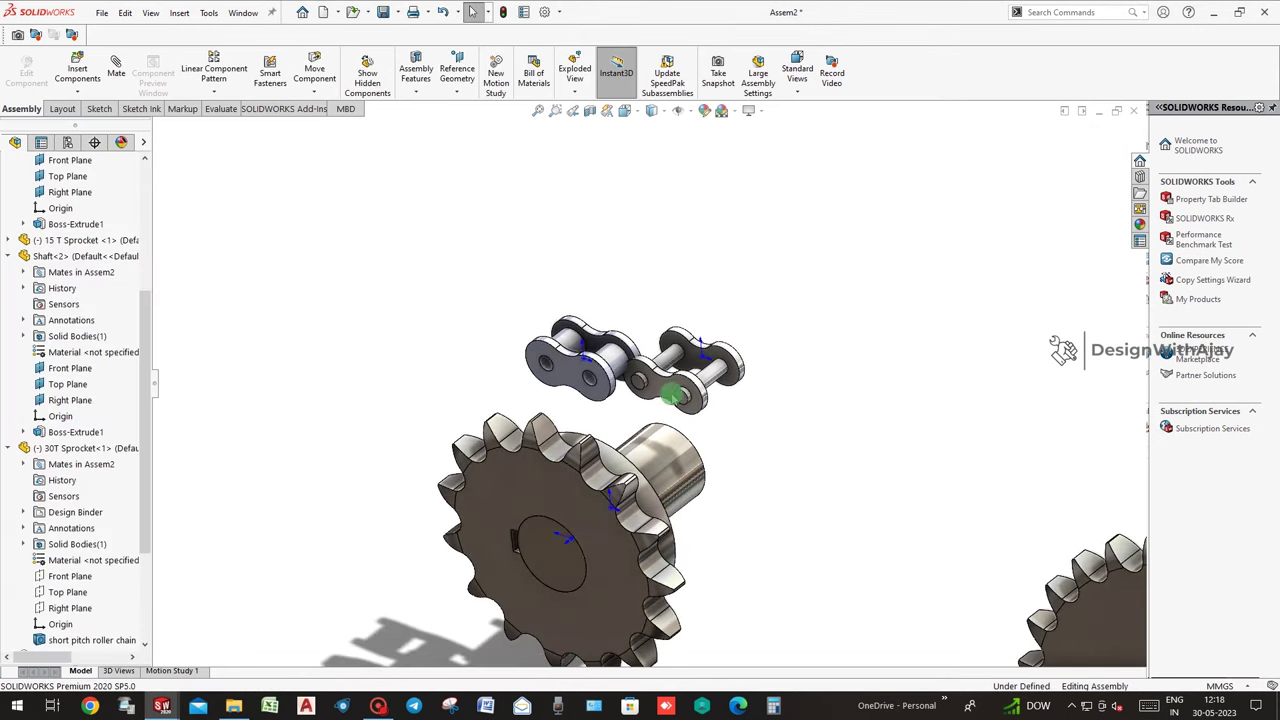
{"action": "left_click", "coordinate": [609, 329]}
{"action": "left_click", "coordinate": [678, 260]}
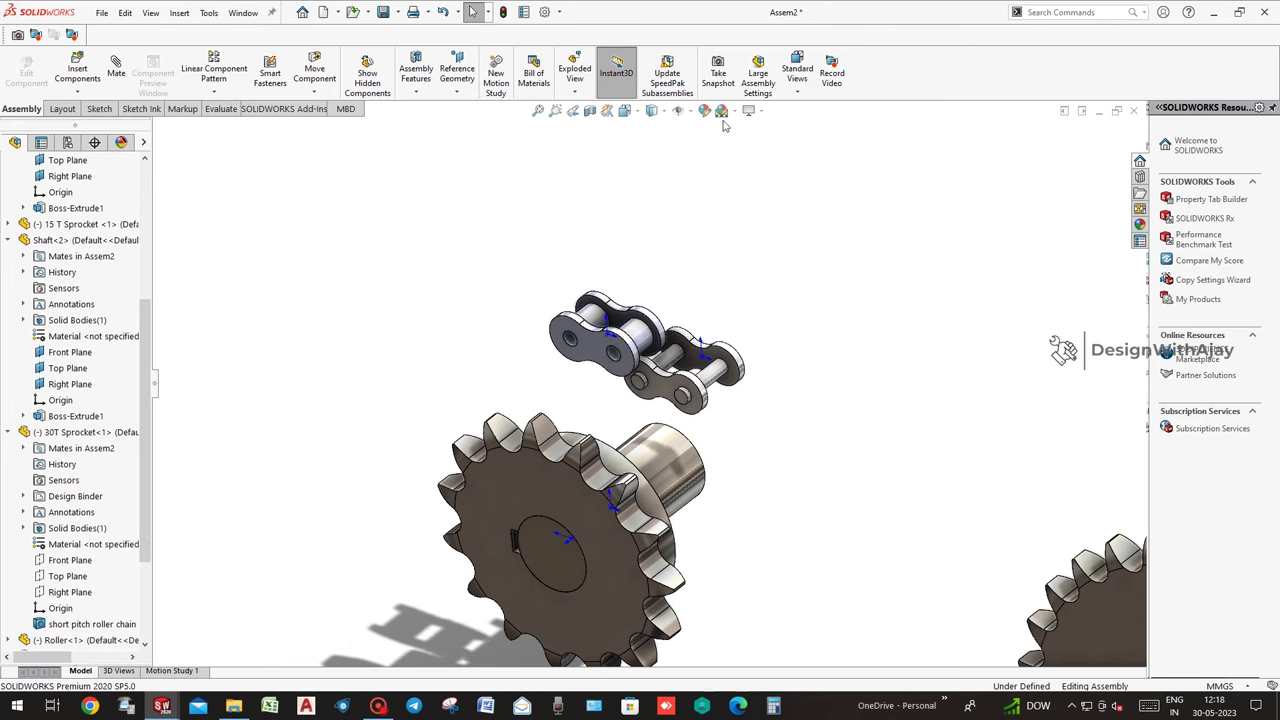
{"action": "left_click", "coordinate": [689, 112]}
{"action": "left_click", "coordinate": [700, 143]}
{"action": "middle_click_drag", "start_coordinate": [770, 354], "coordinate": [740, 370]}
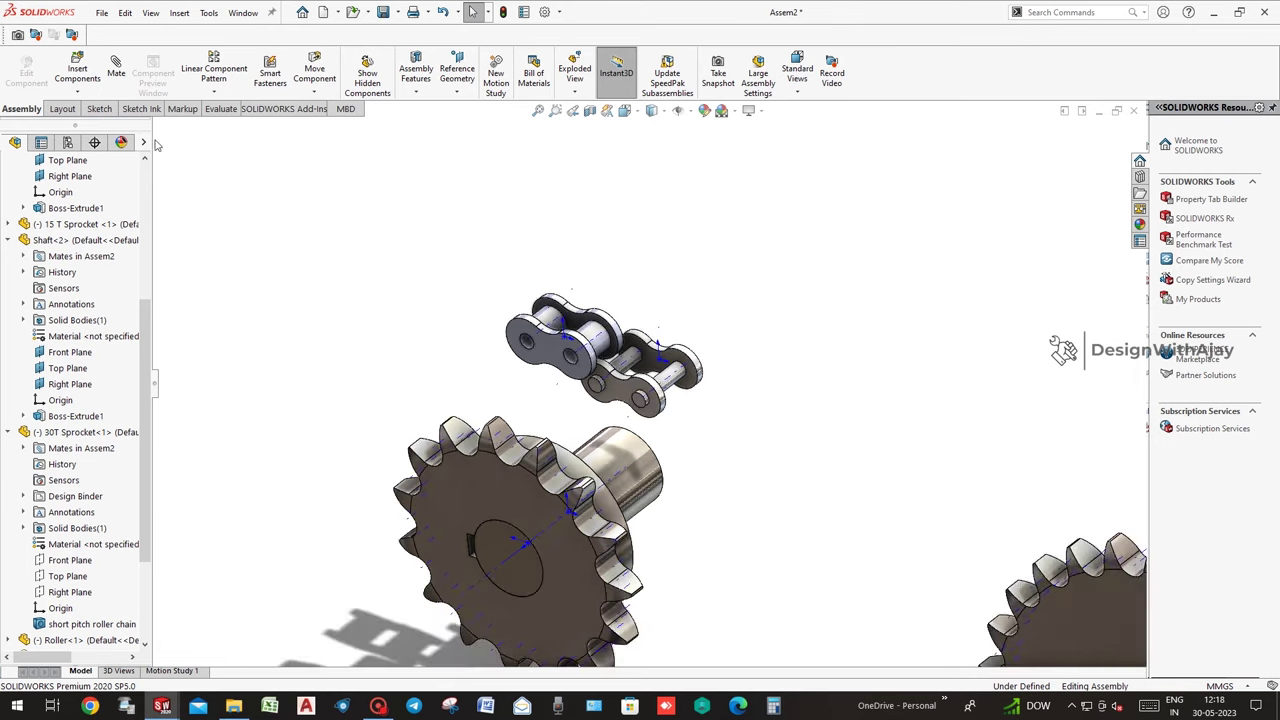
{"action": "left_click", "coordinate": [1030, 11]}
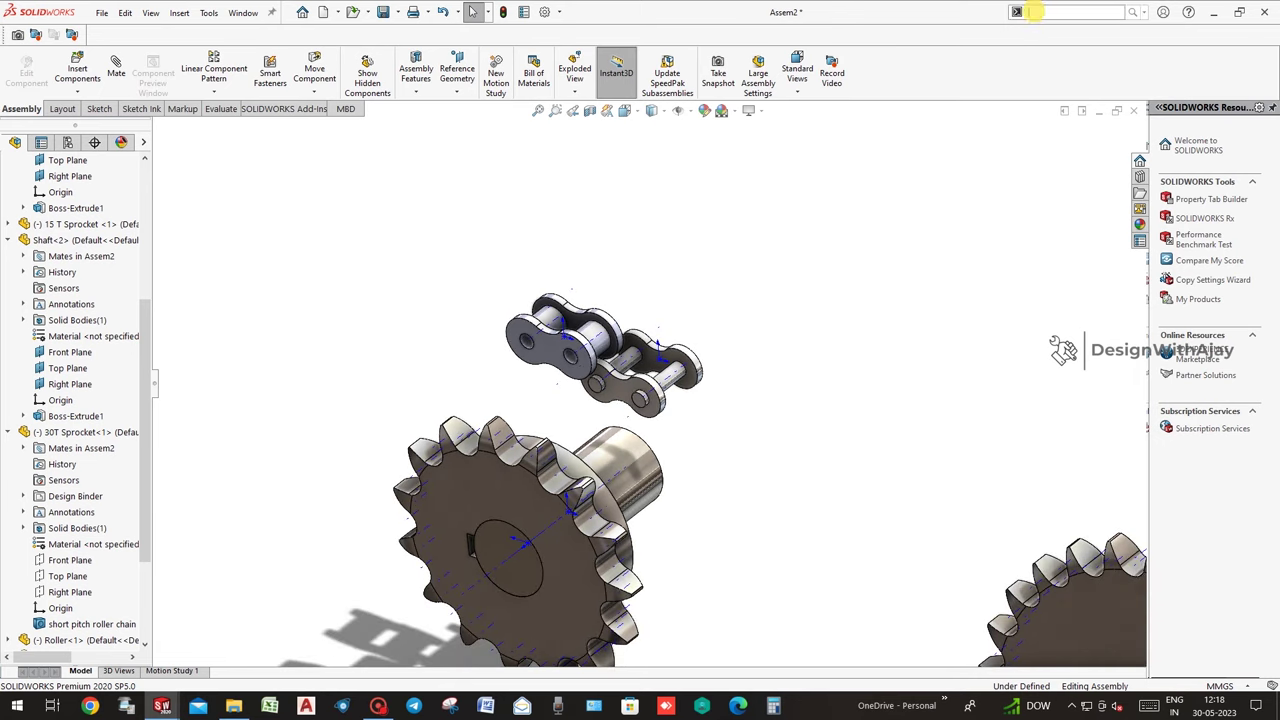
{"action": "type", "text": "ch"}
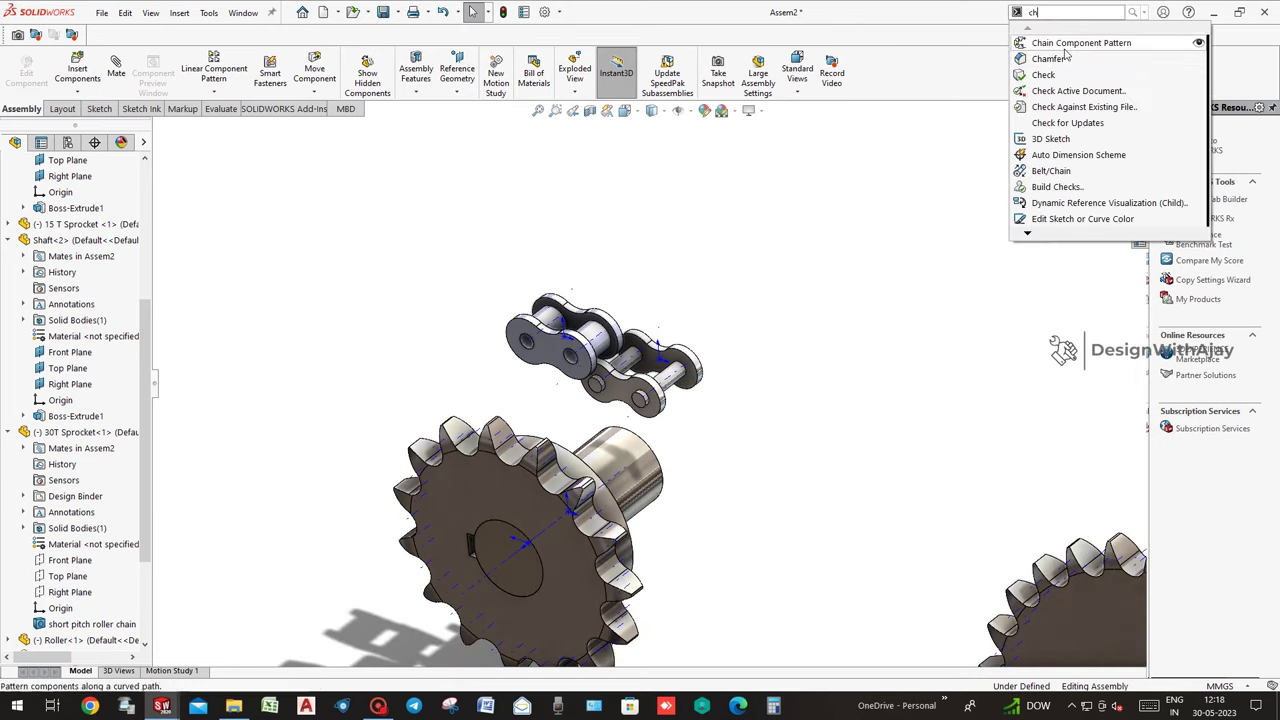
{"action": "left_click", "coordinate": [1072, 42]}
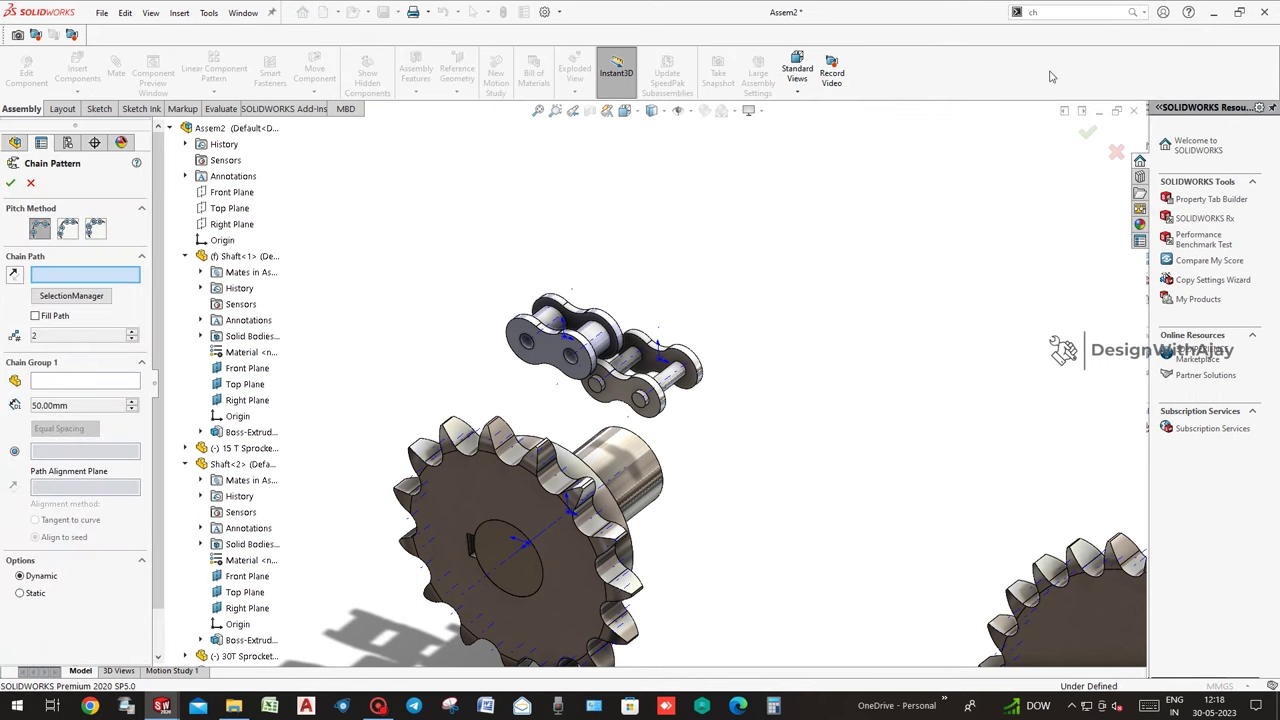
{"action": "scroll", "coordinate": [562, 474], "scroll_direction": "down", "scroll_amount": 3}
{"action": "scroll", "coordinate": [562, 474], "scroll_direction": "down", "scroll_amount": 3}
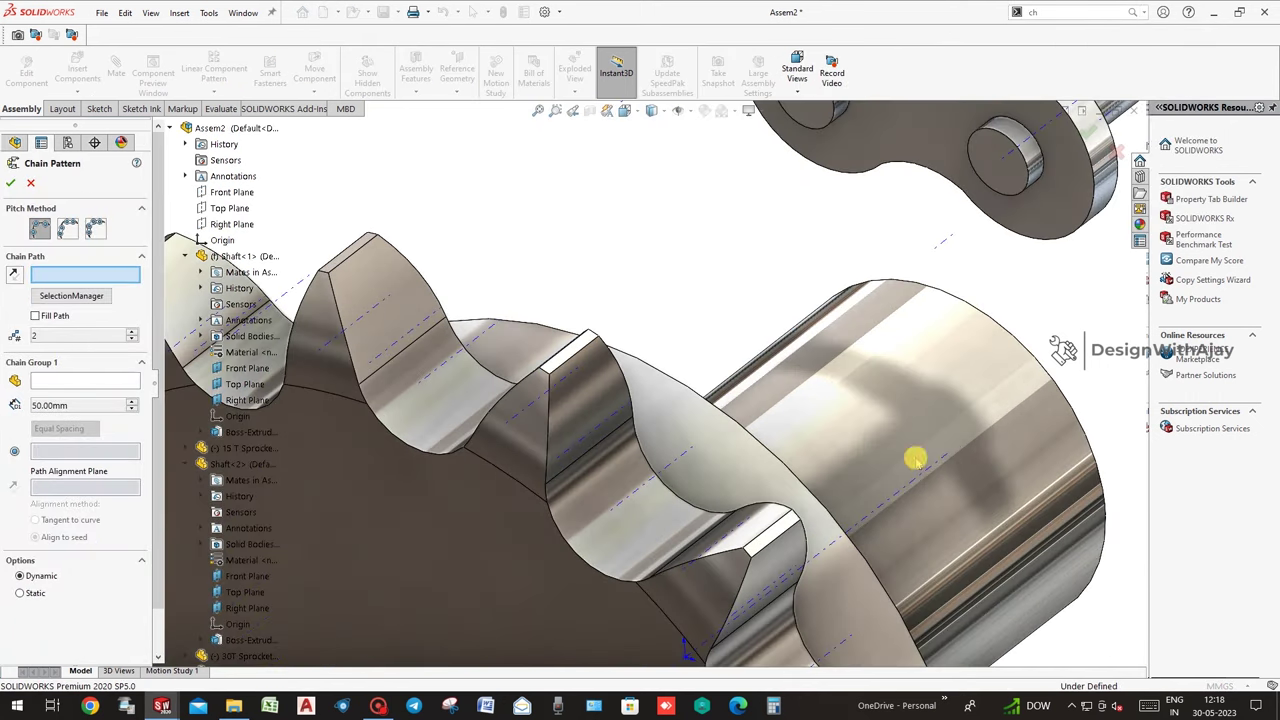
{"action": "scroll", "coordinate": [930, 465], "scroll_direction": "up", "scroll_amount": 3}
{"action": "left_click", "coordinate": [31, 185]}
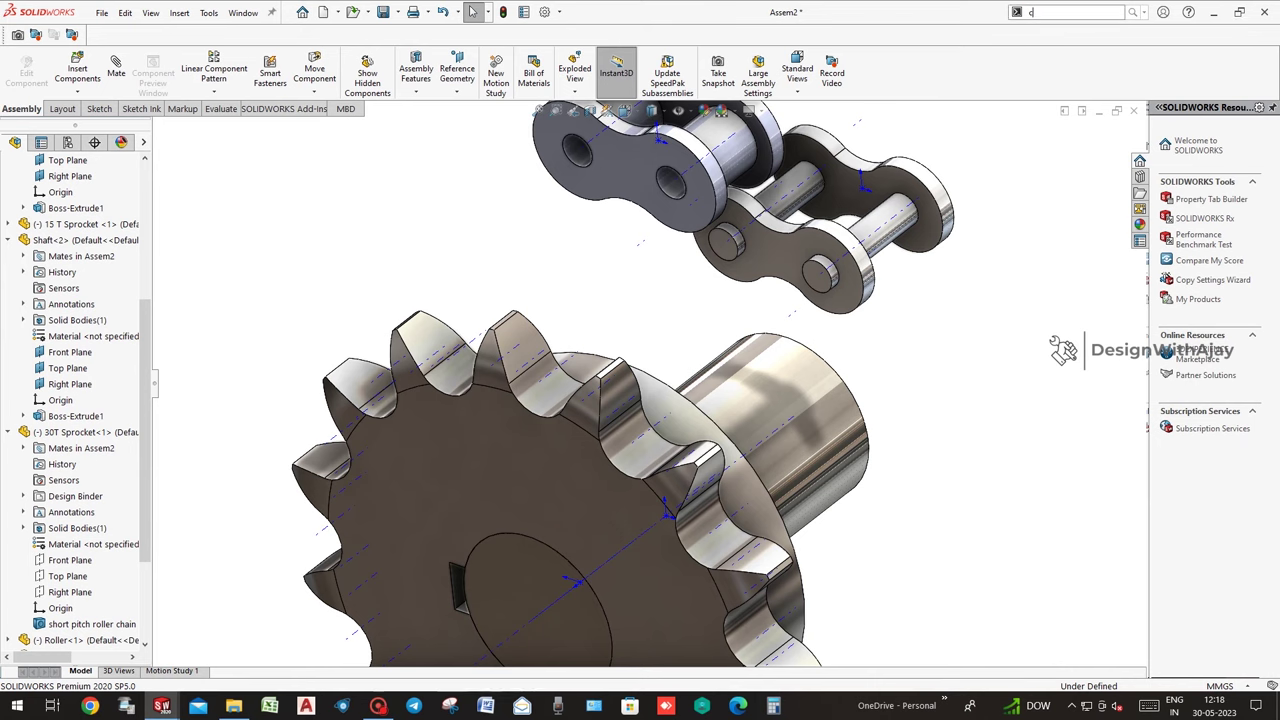
{"action": "type", "text": "h"}
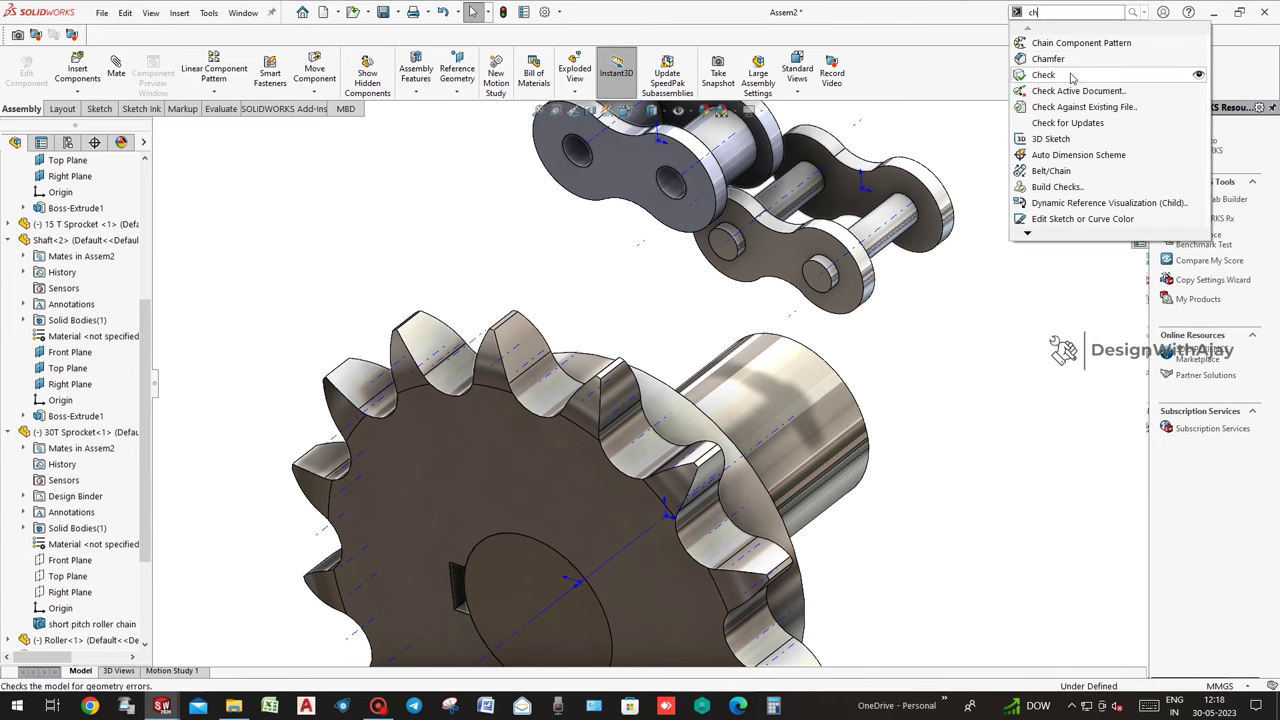
{"action": "left_click", "coordinate": [1060, 43]}
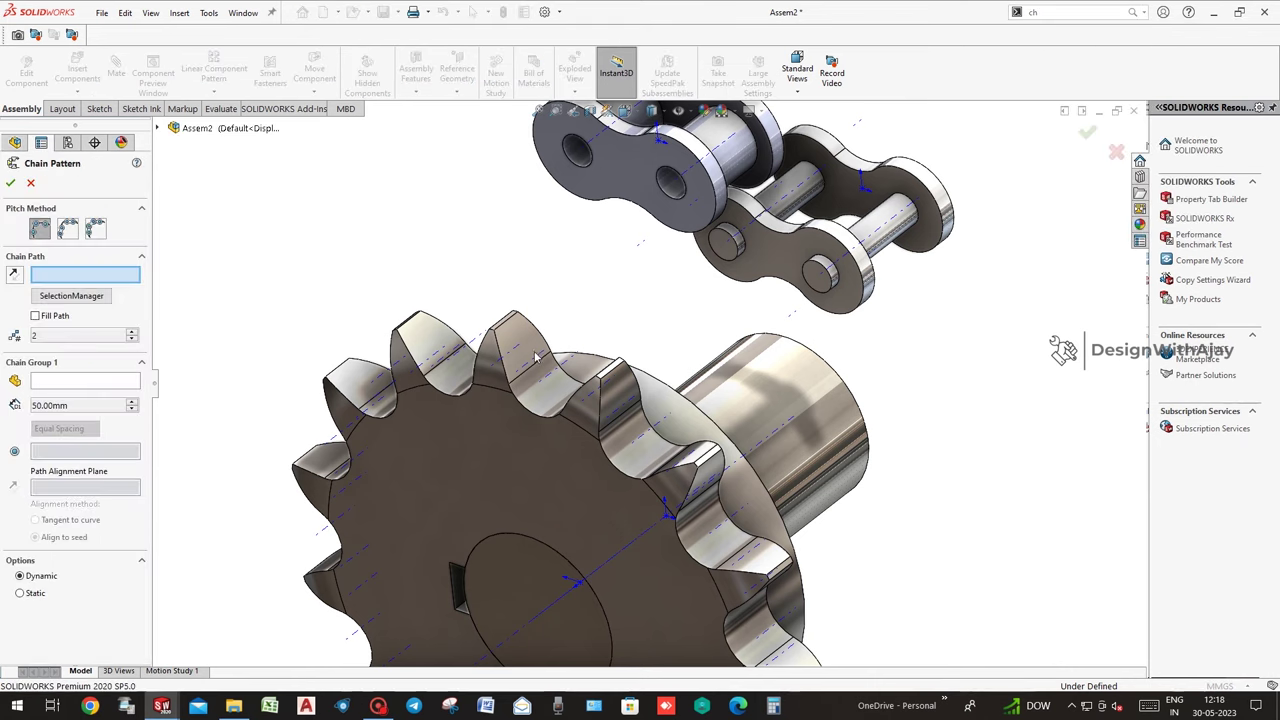
{"action": "left_click", "coordinate": [95, 228]}
{"action": "left_click", "coordinate": [72, 296]}
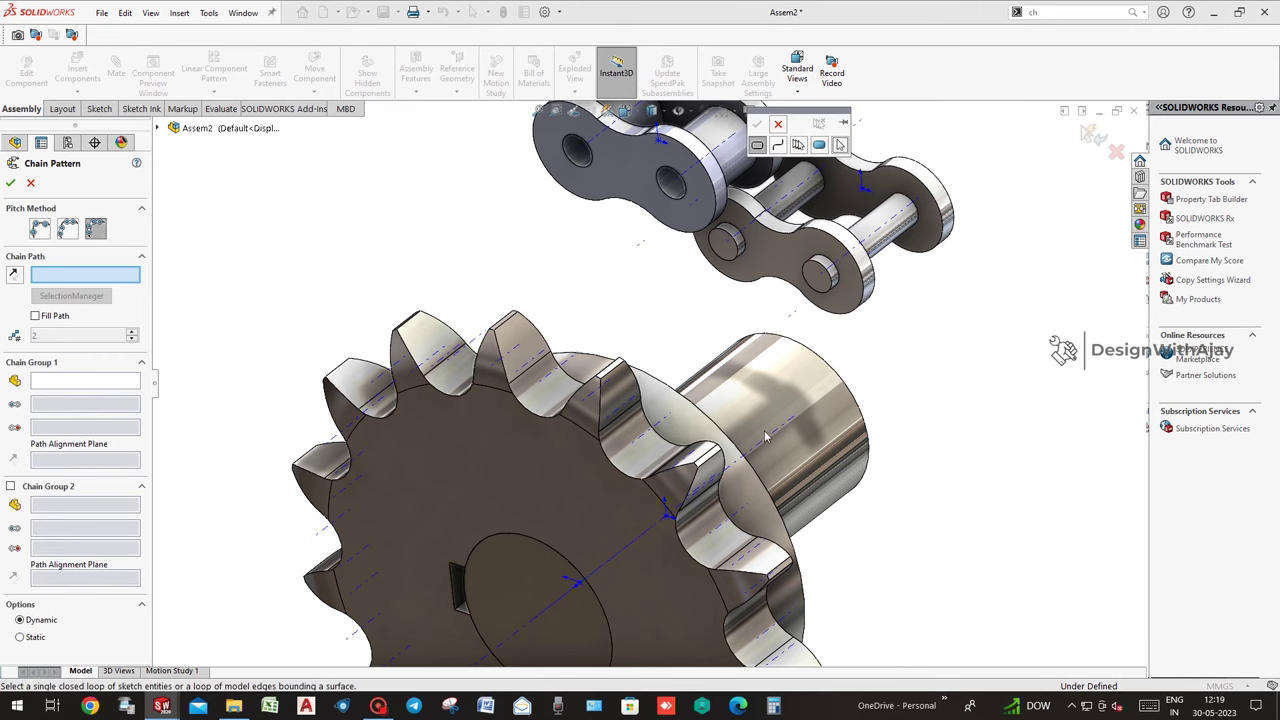
{"action": "scroll", "coordinate": [613, 370], "scroll_direction": "down", "scroll_amount": 3}
{"action": "scroll", "coordinate": [615, 373], "scroll_direction": "down", "scroll_amount": 2}
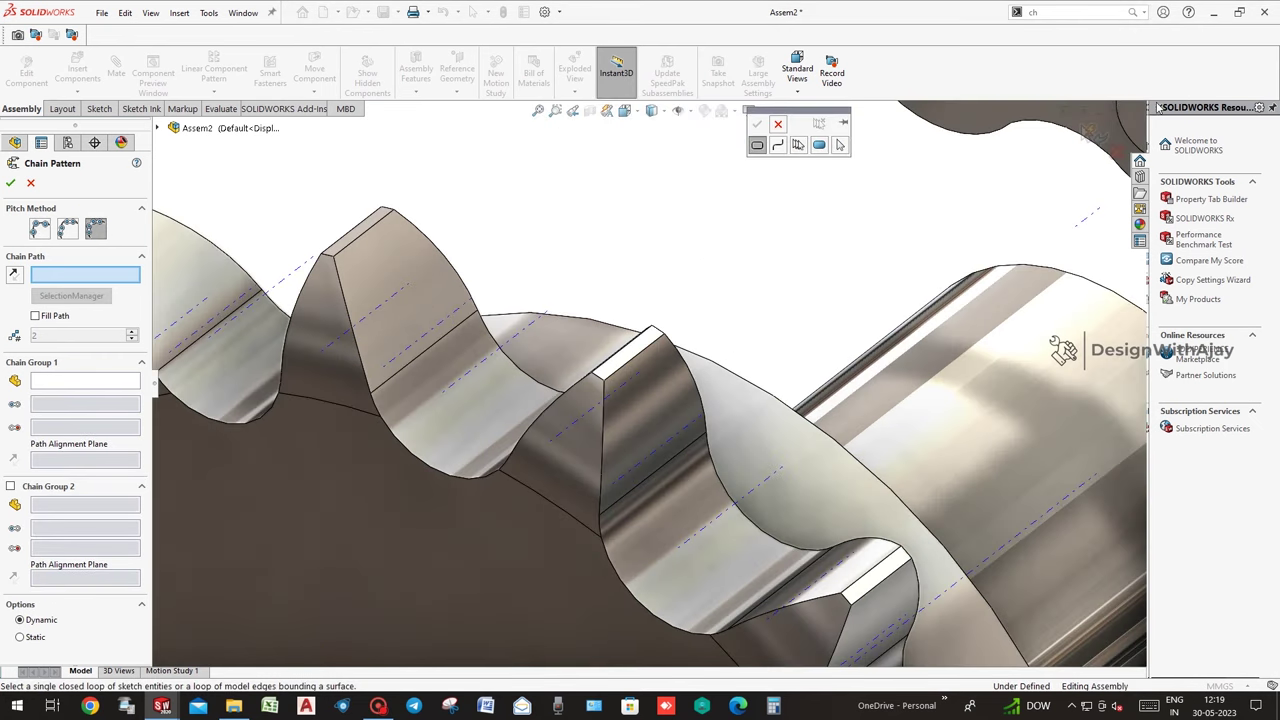
{"action": "key", "text": "Escape"}
{"action": "key", "text": "Escape"}
{"action": "left_click", "coordinate": [1060, 12]}
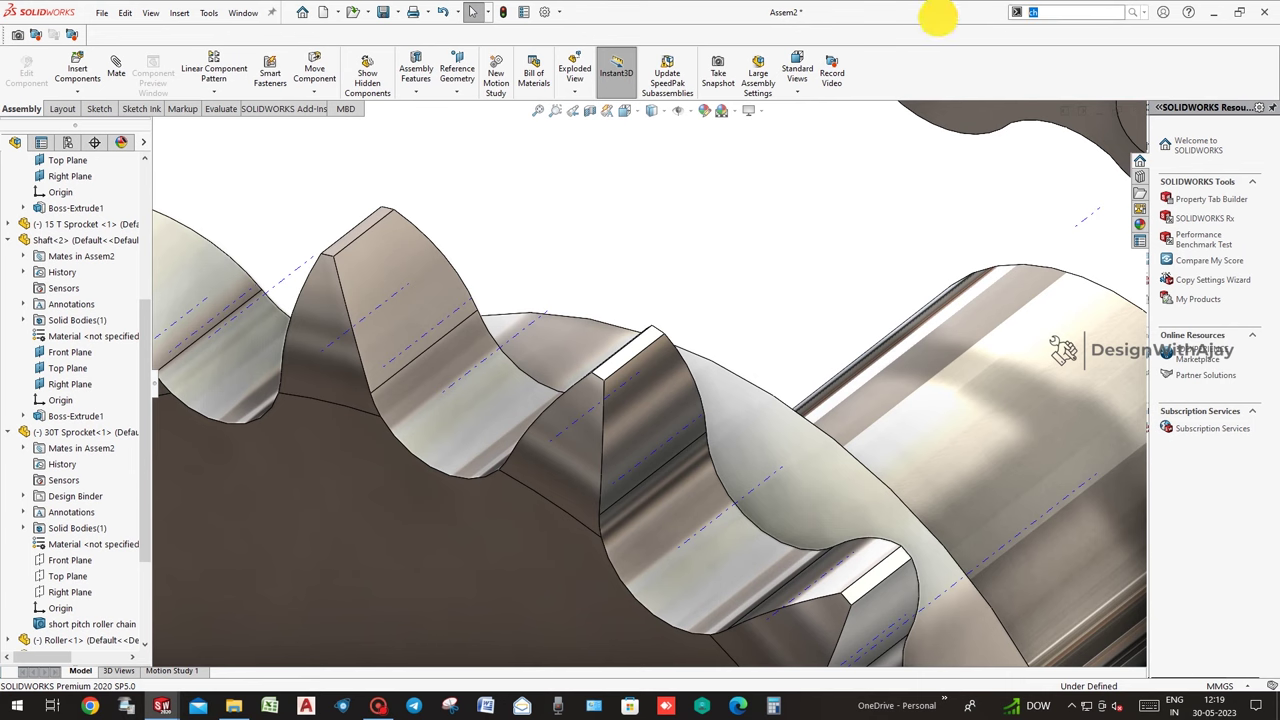
Create a Belt/Chain using one tooth face each on the 15T and 30T sprockets.
{"action": "type", "text": "a"}
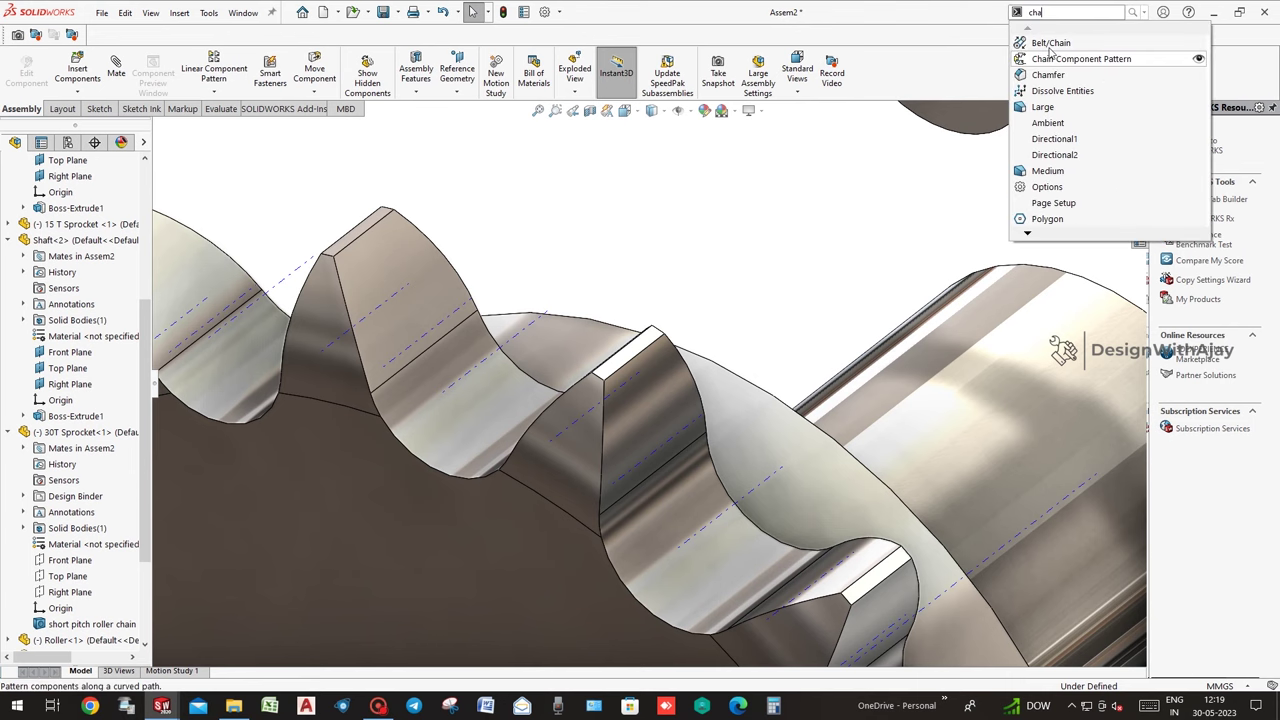
{"action": "left_click", "coordinate": [1050, 43]}
{"action": "left_click", "coordinate": [637, 350]}
{"action": "middle_click", "coordinate": [723, 277]}
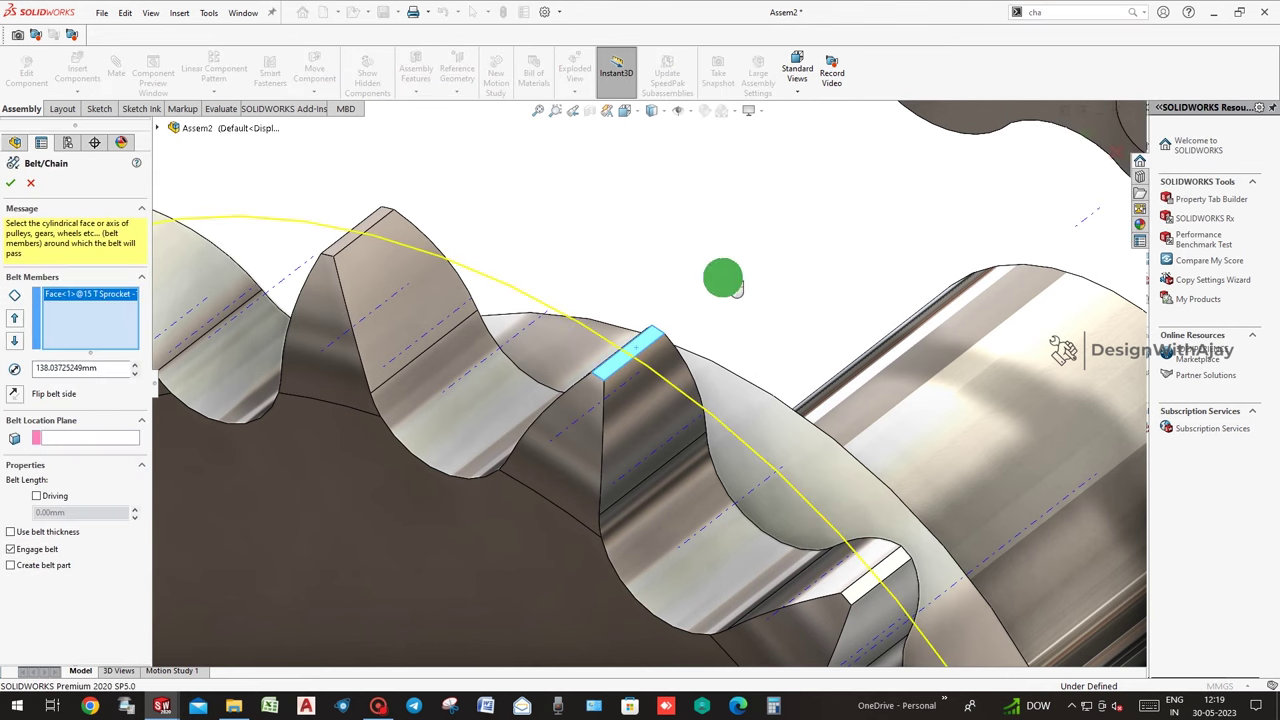
{"action": "scroll", "coordinate": [680, 340], "scroll_direction": "down", "scroll_amount": 5}
{"action": "scroll", "coordinate": [674, 336], "scroll_direction": "down", "scroll_amount": 5}
{"action": "scroll", "coordinate": [674, 336], "scroll_direction": "down", "scroll_amount": 2}
{"action": "left_click", "coordinate": [640, 331]}
{"action": "middle_click", "coordinate": [749, 271]}
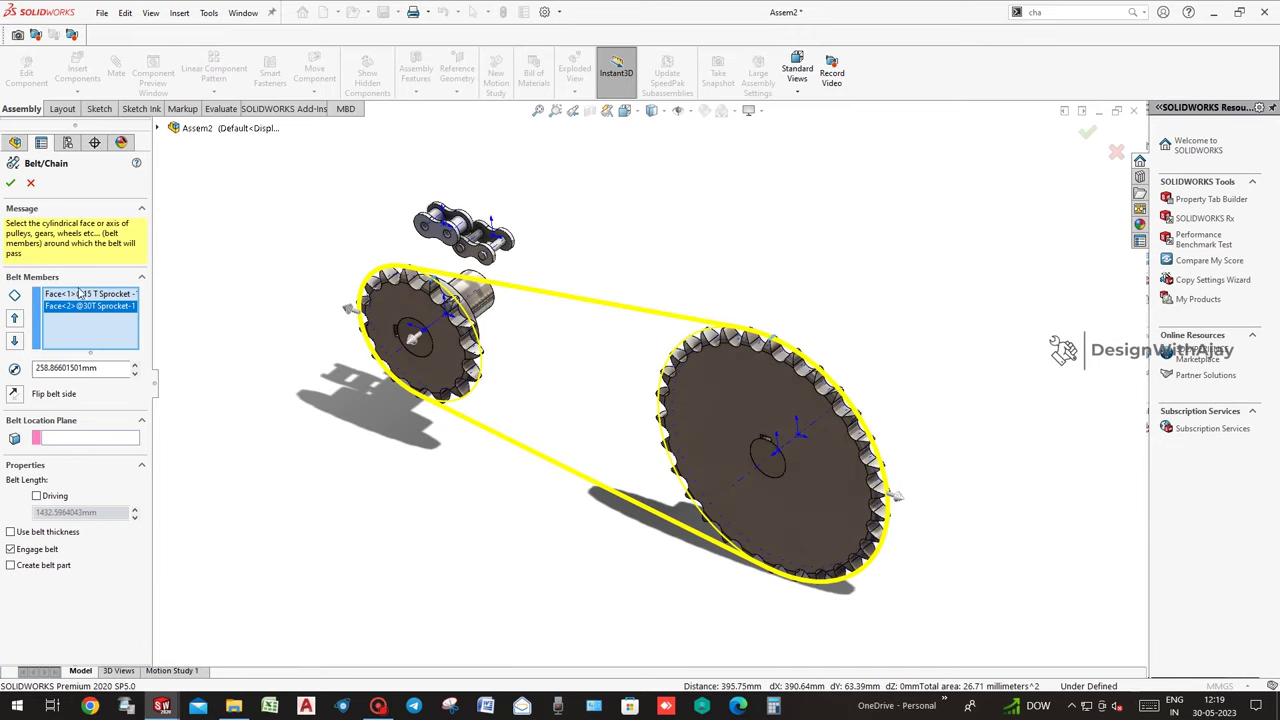
{"action": "left_click", "coordinate": [12, 184]}
{"action": "middle_click_drag", "start_coordinate": [787, 303], "coordinate": [1035, 446]}
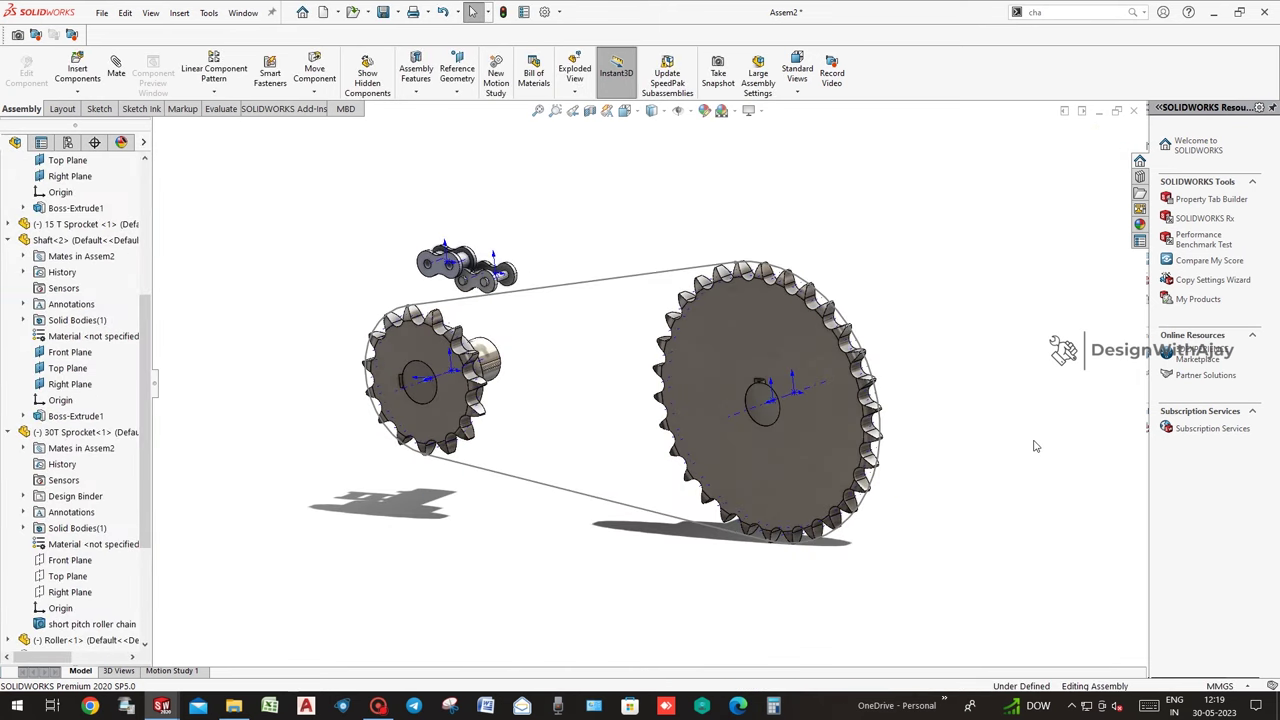
{"action": "key", "text": "ctrl+s"}
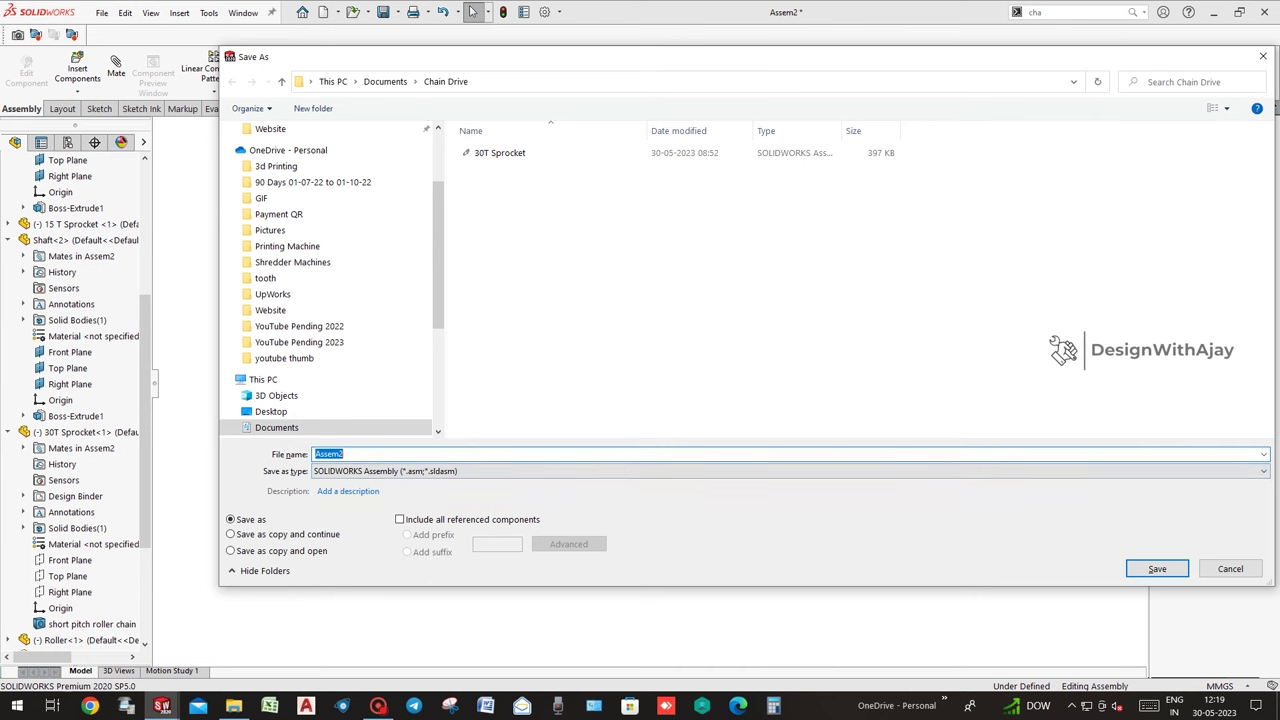
Save the assembly as 'Chain Drive' in the Chain Drive folder.
{"action": "type", "text": "Chai"}
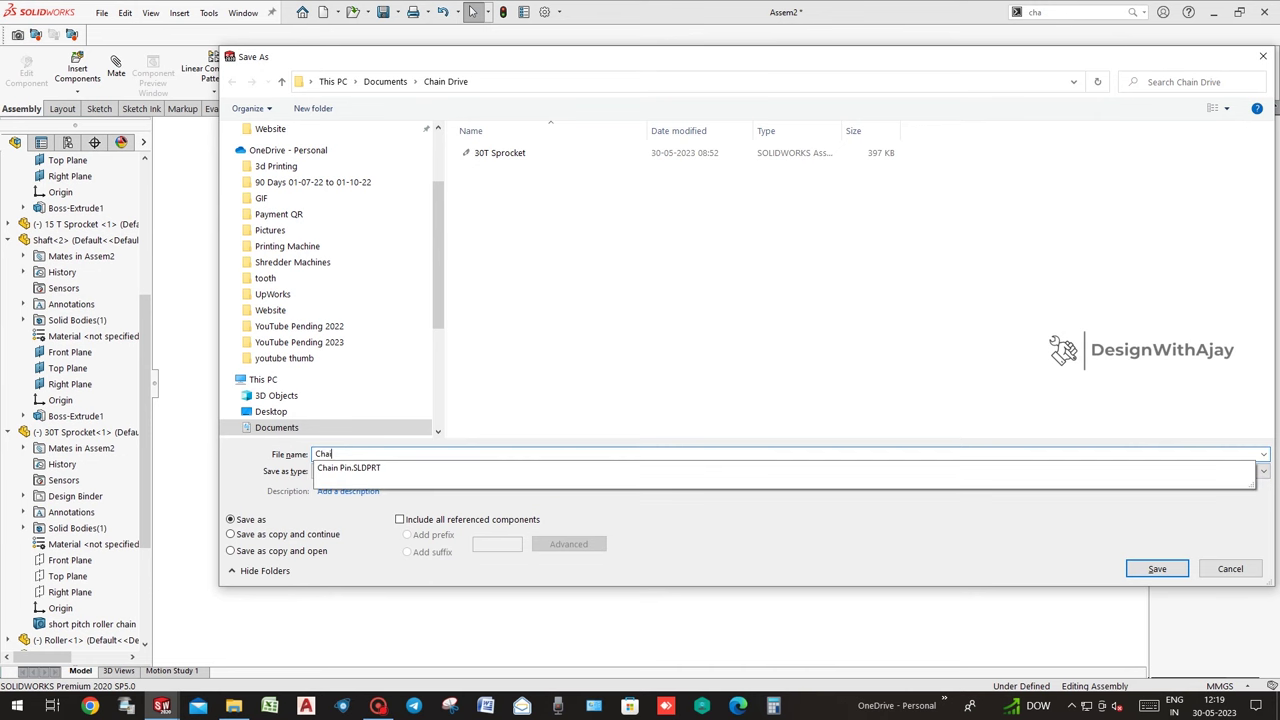
{"action": "type", "text": "Drive"}
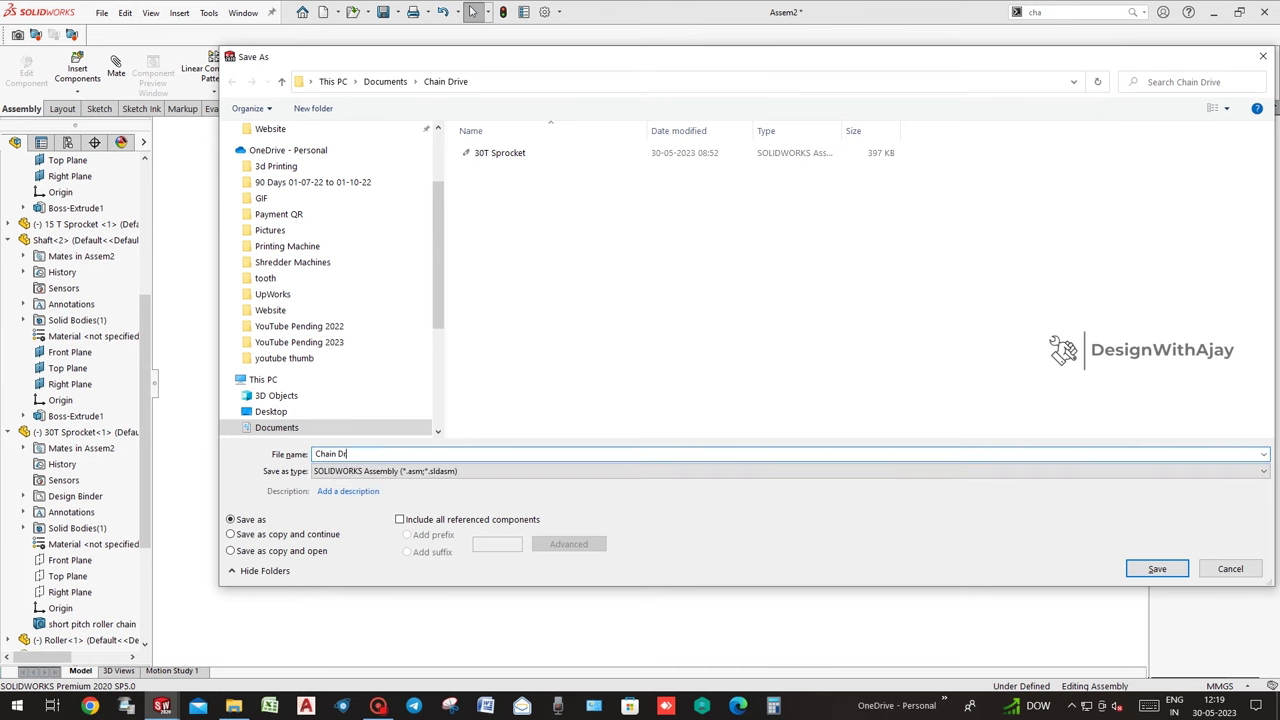
{"action": "left_click", "coordinate": [1157, 568]}
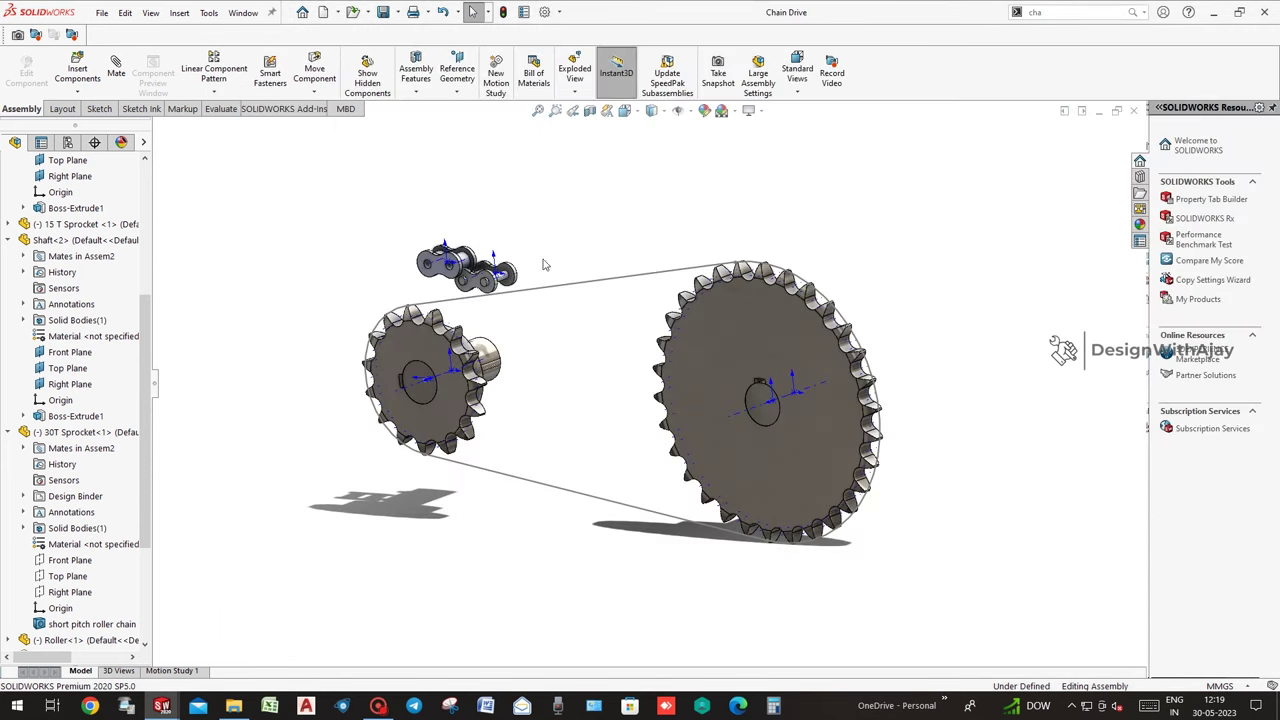
{"action": "scroll", "coordinate": [489, 302], "scroll_direction": "down", "scroll_amount": 2}
Start a Chain Component Pattern by linkage pitch on the closed sprocket loop, with Fill Path on.
{"action": "left_click", "coordinate": [1040, 12]}
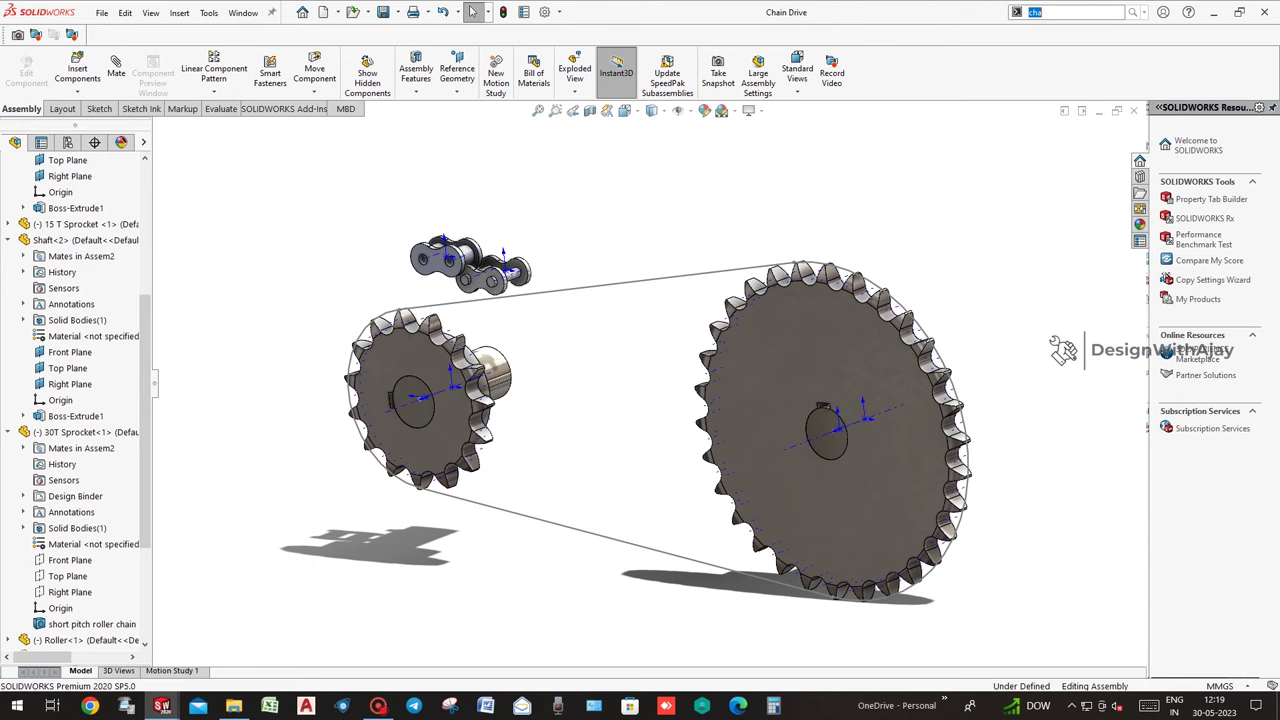
{"action": "type", "text": "ch"}
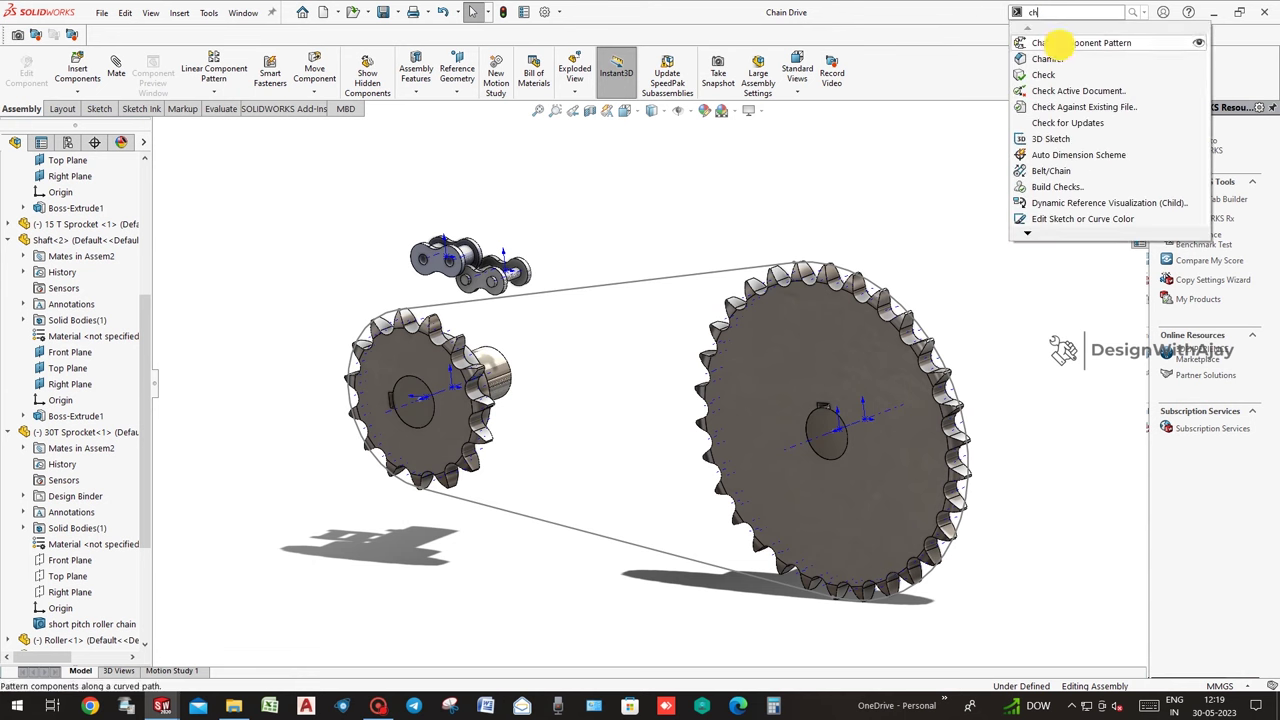
{"action": "left_click", "coordinate": [1055, 41]}
{"action": "scroll", "coordinate": [436, 278], "scroll_direction": "down", "scroll_amount": 3}
{"action": "left_click", "coordinate": [95, 230]}
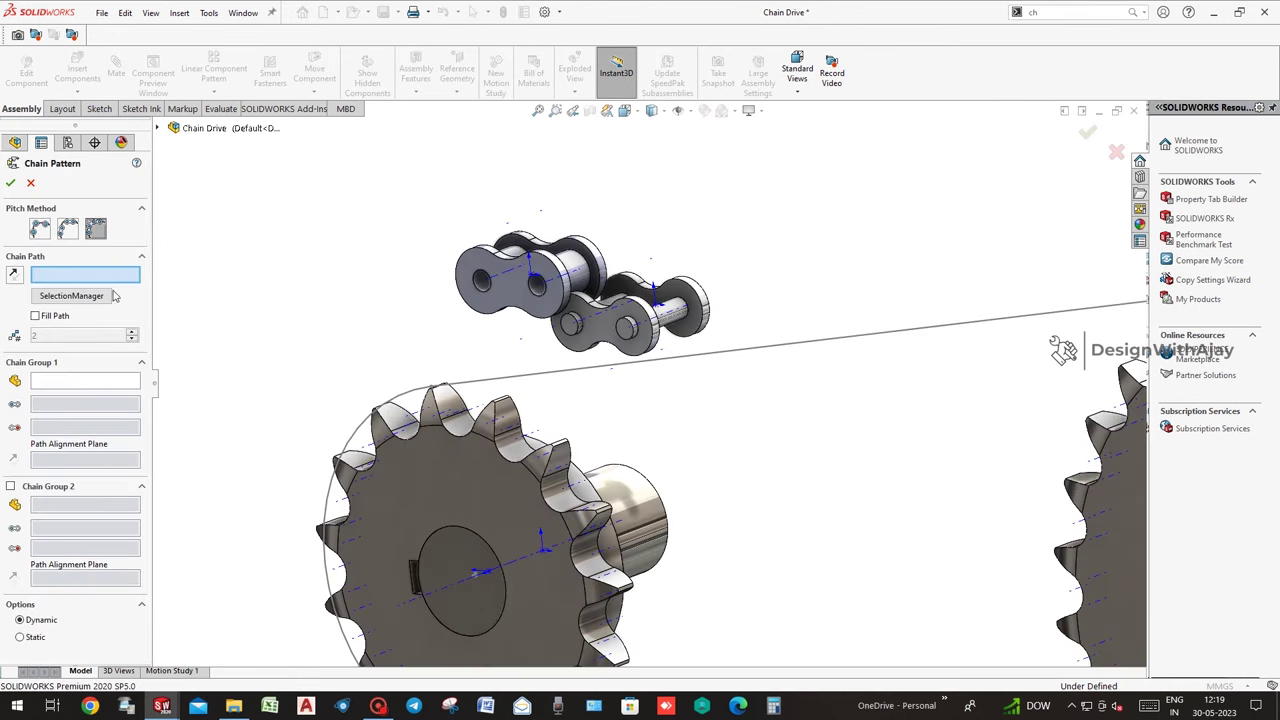
{"action": "scroll", "coordinate": [688, 287], "scroll_direction": "down", "scroll_amount": 3}
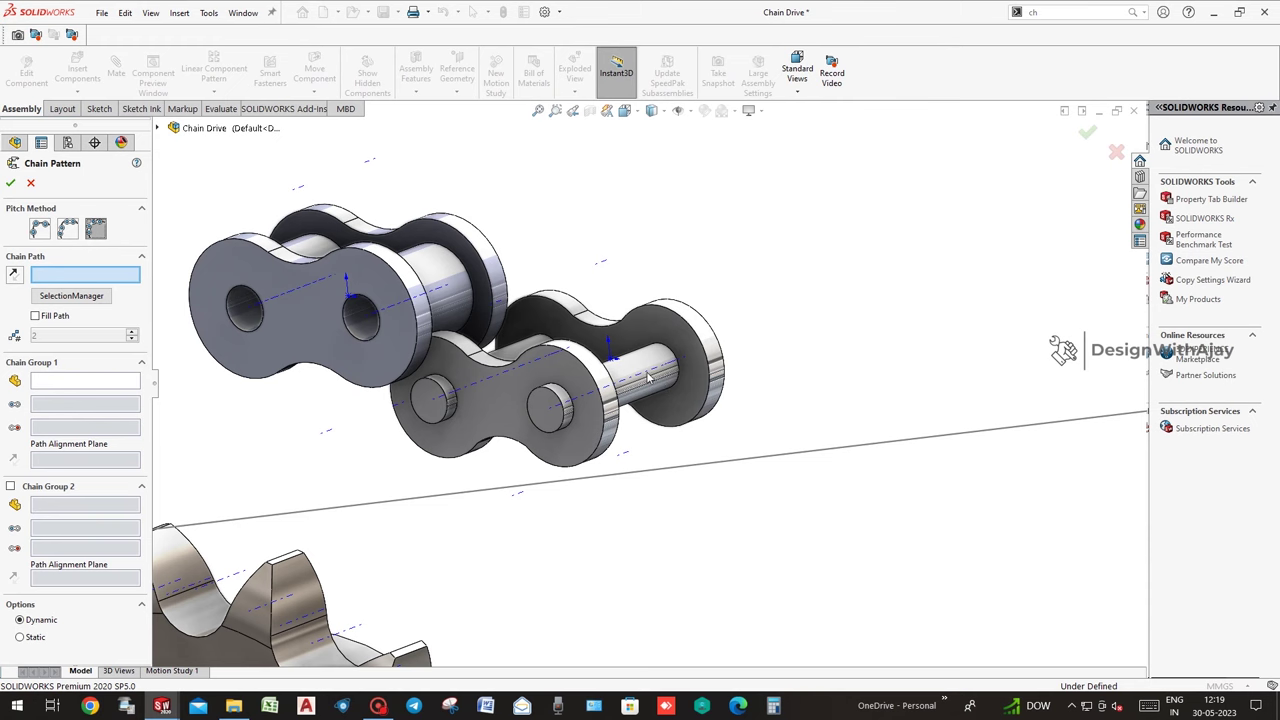
{"action": "scroll", "coordinate": [610, 418], "scroll_direction": "up", "scroll_amount": 2}
{"action": "left_click", "coordinate": [71, 296]}
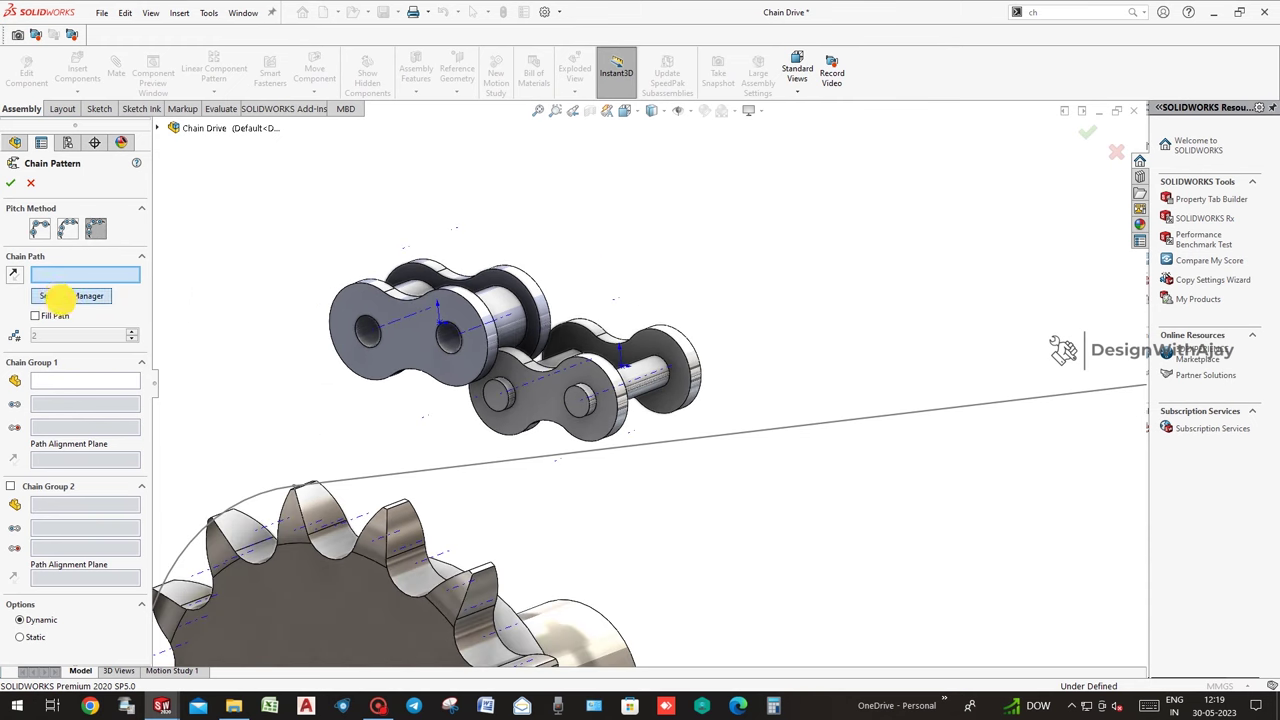
{"action": "left_click", "coordinate": [776, 424]}
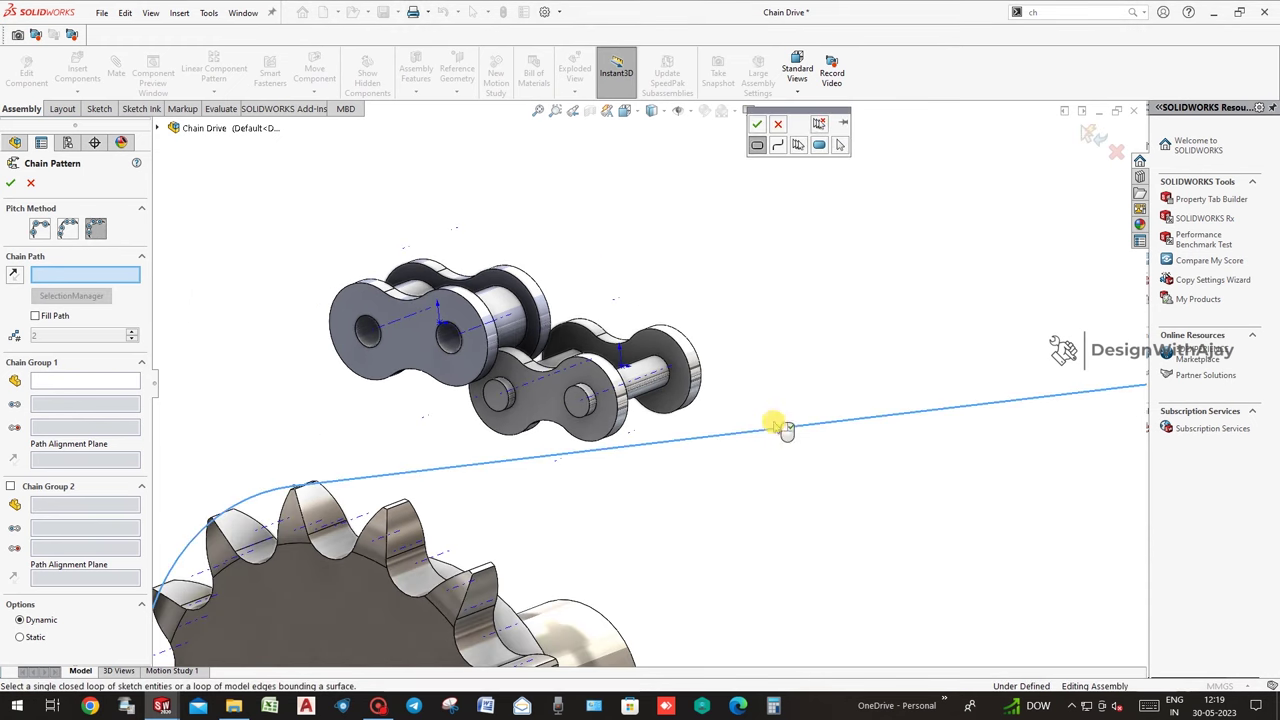
{"action": "left_click", "coordinate": [757, 126]}
{"action": "left_click", "coordinate": [36, 315]}
Set Chain Group 1 to the Chain Pin link, its two pin axes and Plane4.
{"action": "left_click", "coordinate": [90, 378]}
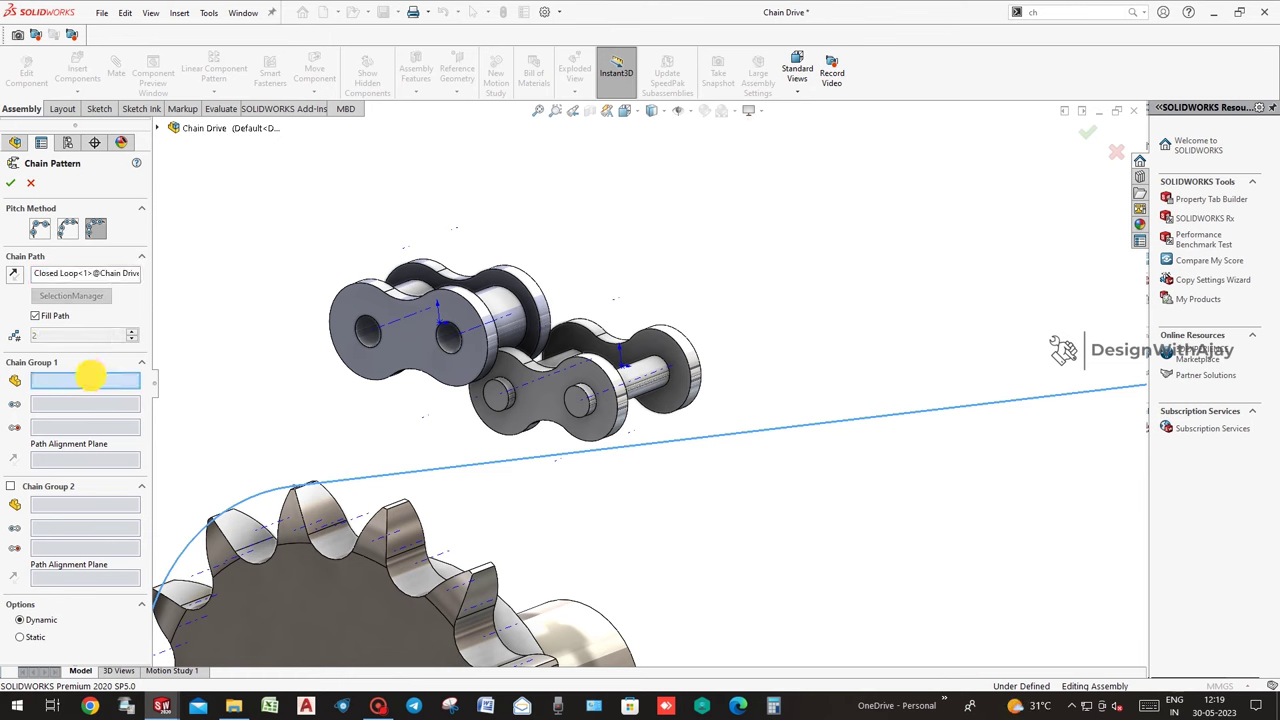
{"action": "left_click", "coordinate": [607, 390]}
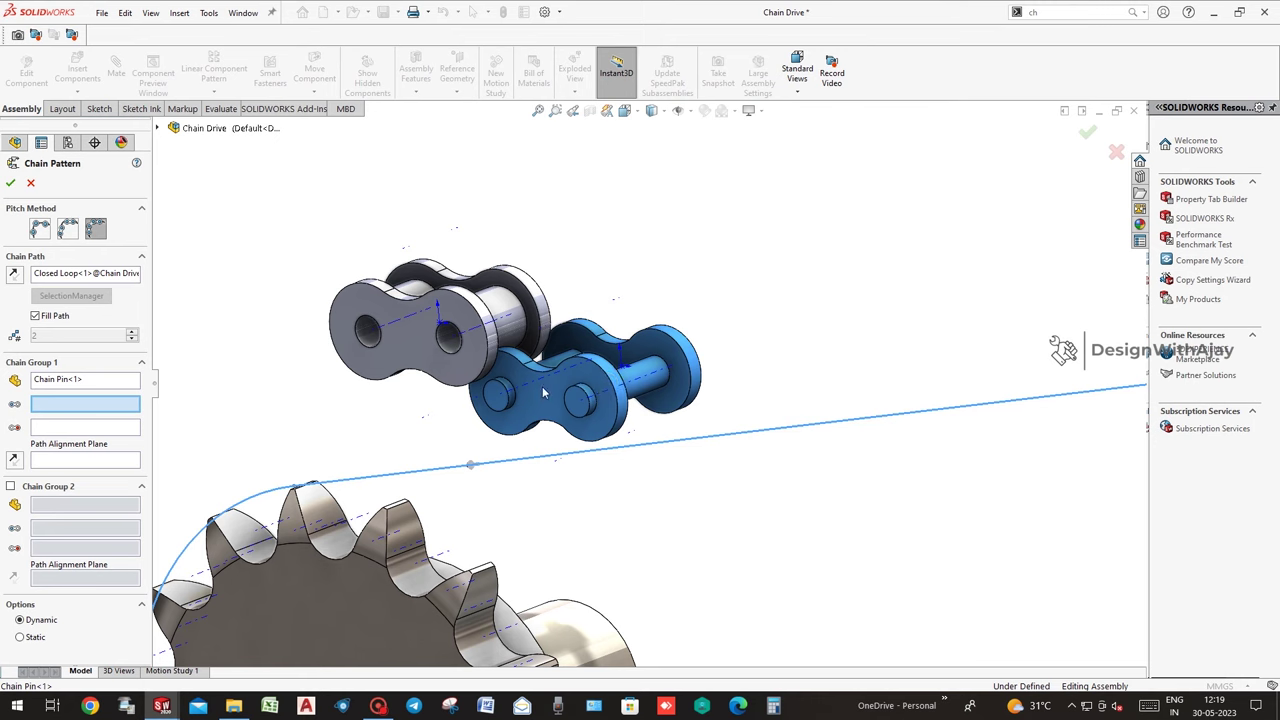
{"action": "left_click", "coordinate": [636, 379]}
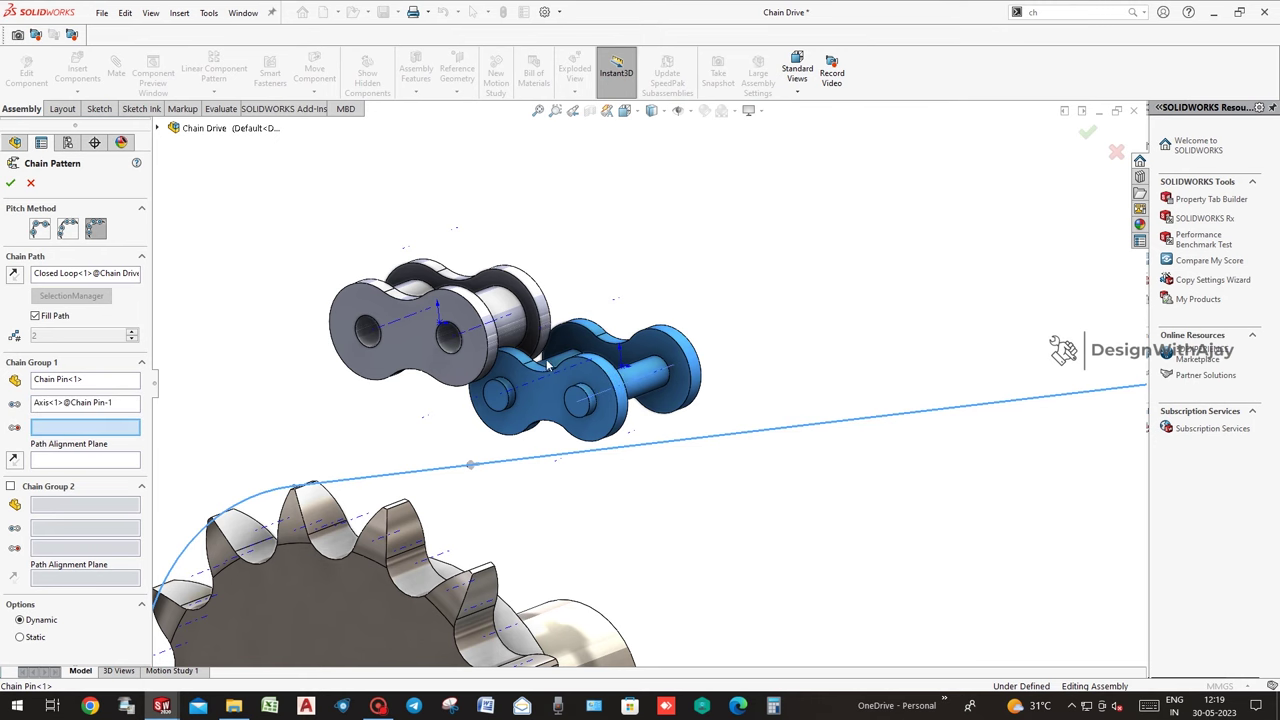
{"action": "middle_click_drag", "start_coordinate": [548, 366], "coordinate": [560, 380]}
{"action": "left_click", "coordinate": [563, 366]}
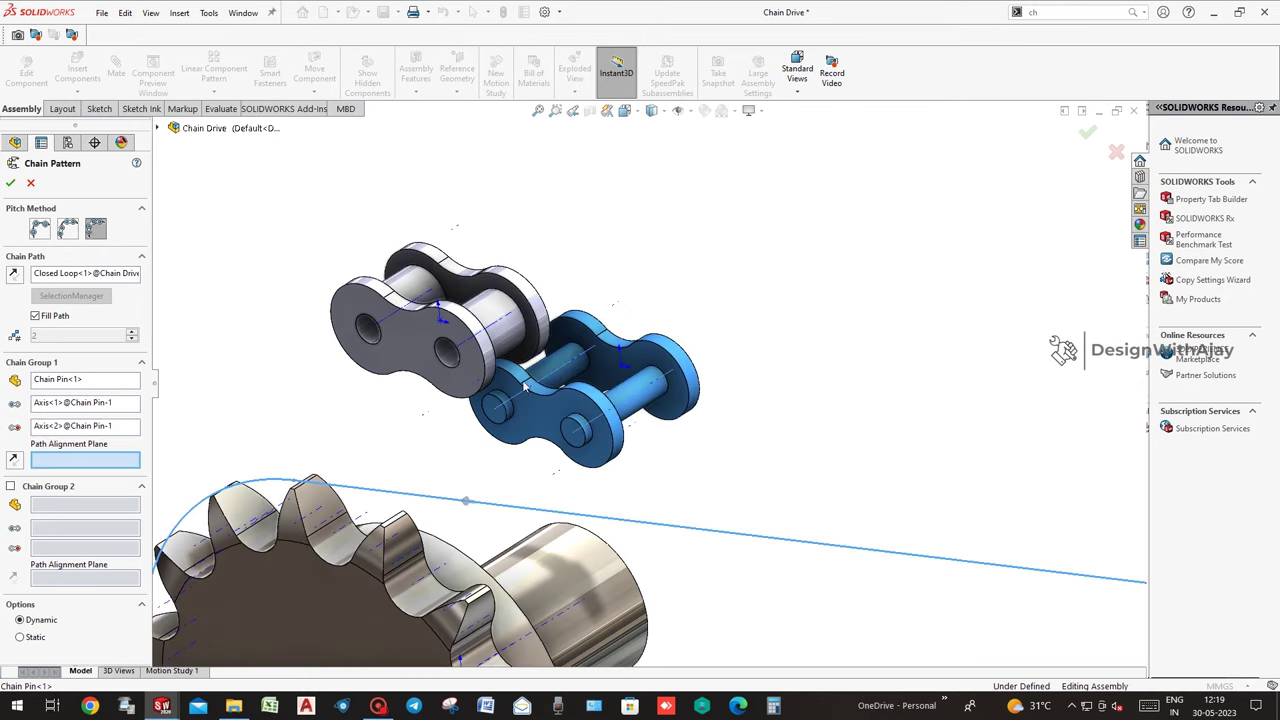
{"action": "left_click", "coordinate": [158, 130]}
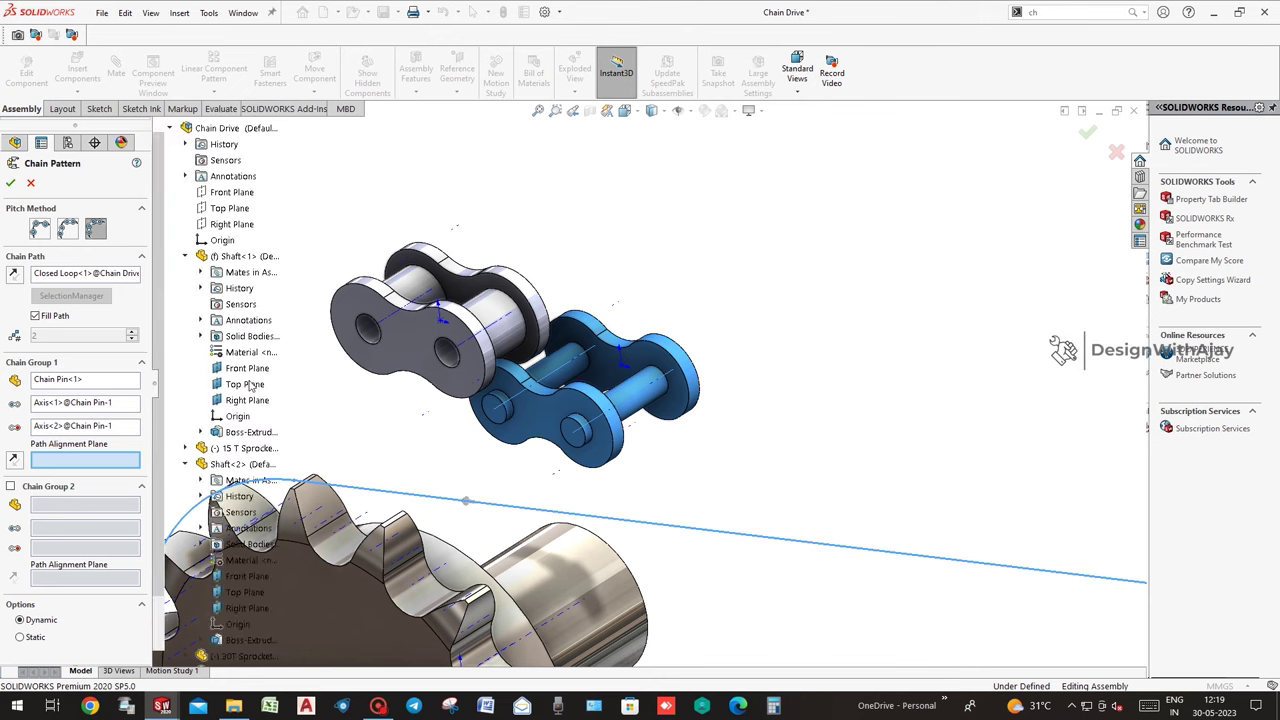
{"action": "scroll", "coordinate": [248, 440], "scroll_direction": "down", "scroll_amount": 2}
{"action": "left_click", "coordinate": [186, 623]}
{"action": "left_click", "coordinate": [238, 608]}
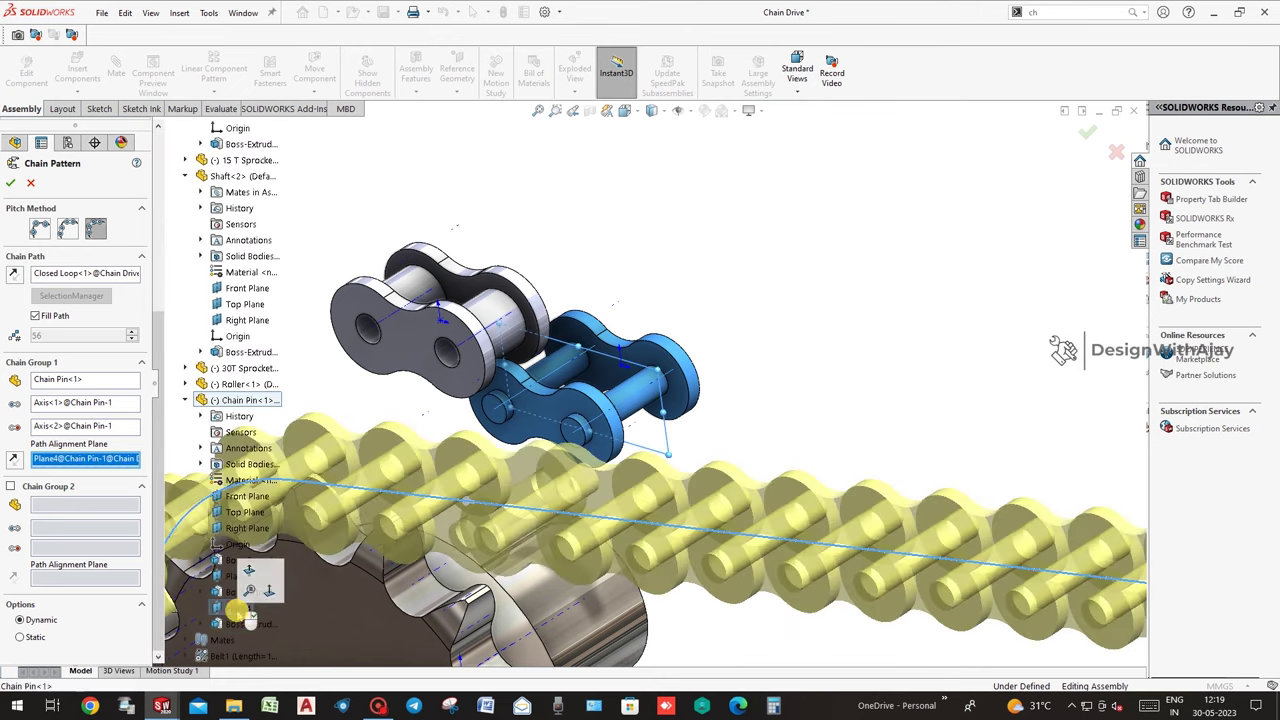
{"action": "scroll", "coordinate": [715, 345], "scroll_direction": "up", "scroll_amount": 3}
{"action": "scroll", "coordinate": [735, 293], "scroll_direction": "down", "scroll_amount": 2}
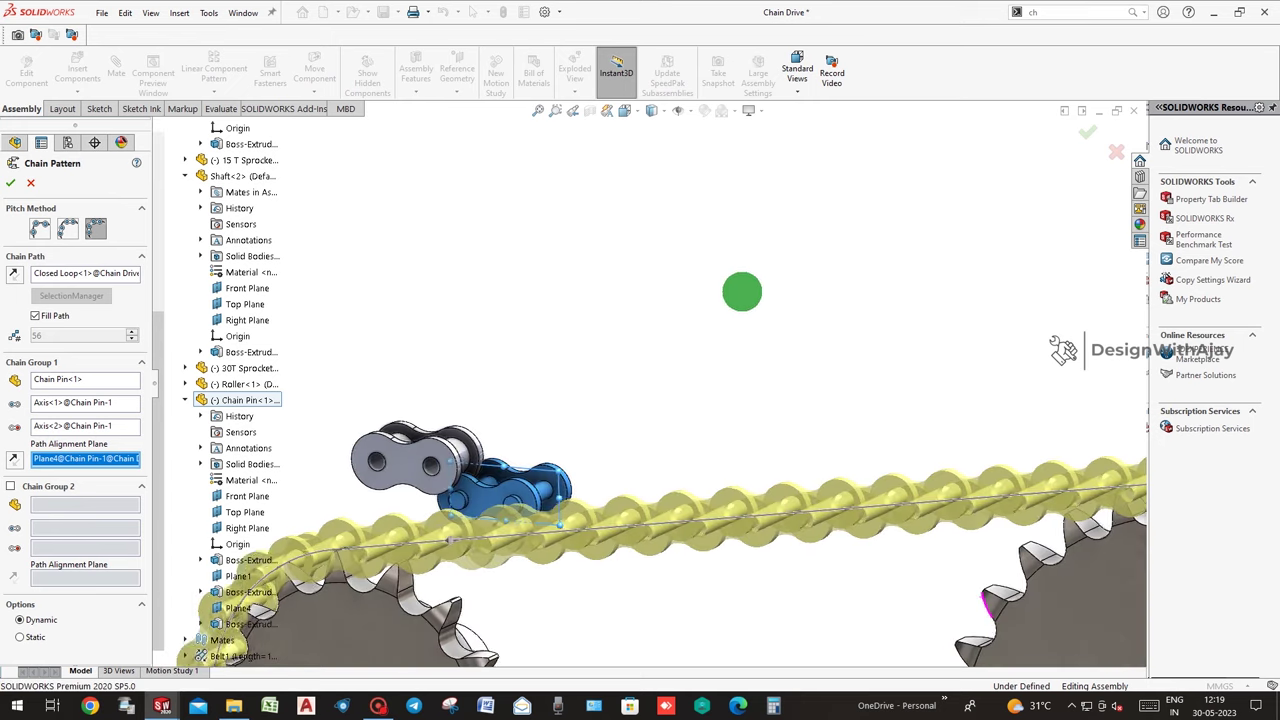
{"action": "scroll", "coordinate": [740, 296], "scroll_direction": "up", "scroll_amount": 2}
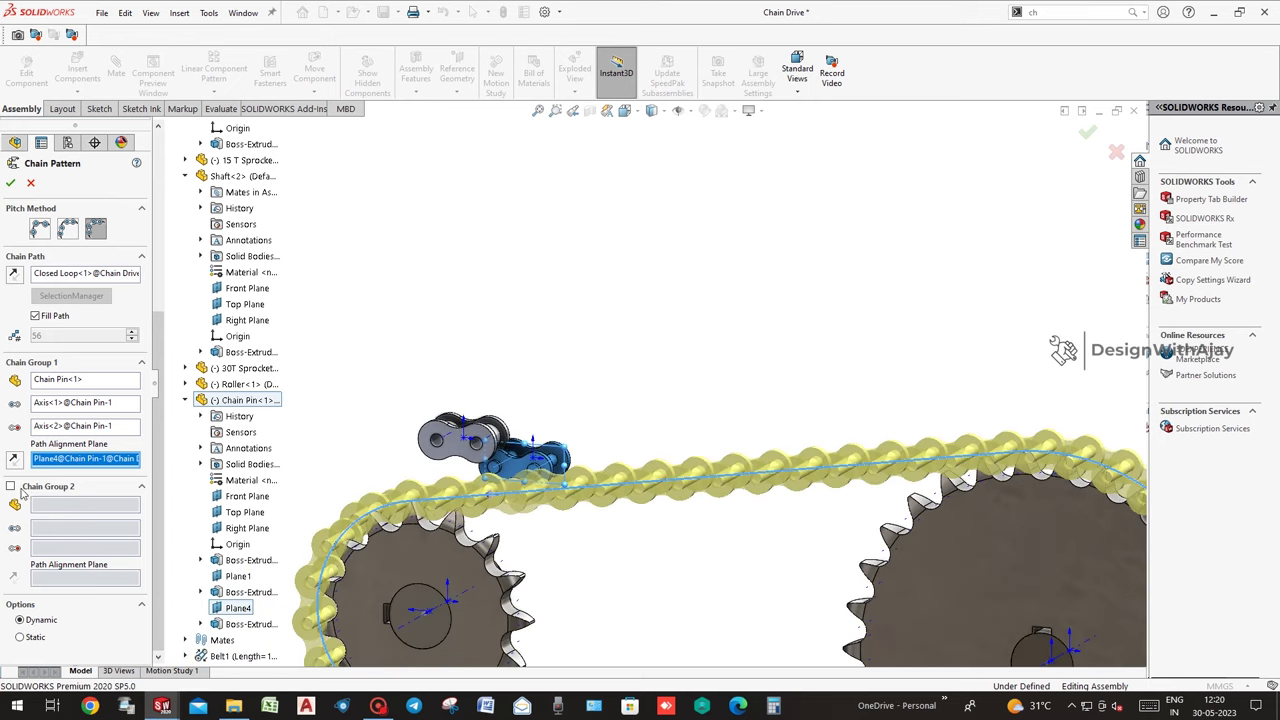
Add Chain Group 2 with the Roller link, its two axes and Front Plane, then accept.
{"action": "left_click", "coordinate": [22, 489]}
{"action": "left_click", "coordinate": [447, 438]}
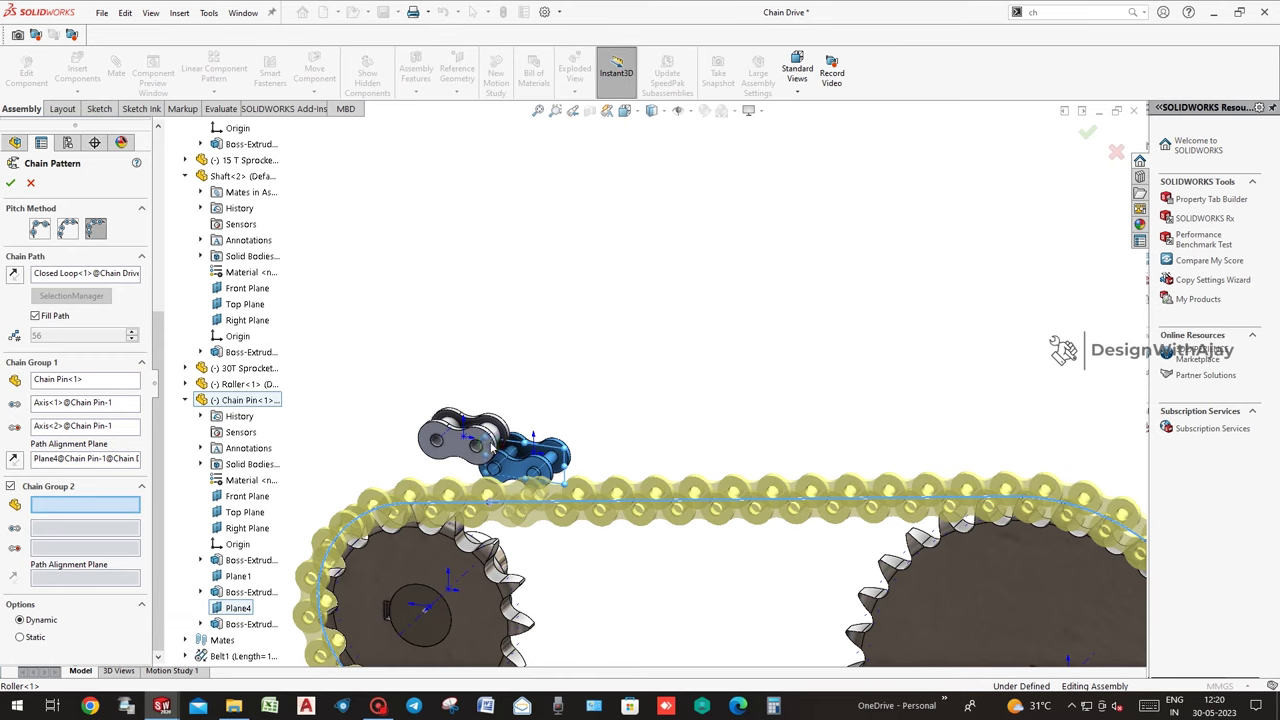
{"action": "scroll", "coordinate": [455, 430], "scroll_direction": "down", "scroll_amount": 3}
{"action": "scroll", "coordinate": [462, 420], "scroll_direction": "down", "scroll_amount": 2}
{"action": "middle_click_drag", "start_coordinate": [462, 420], "coordinate": [468, 398]}
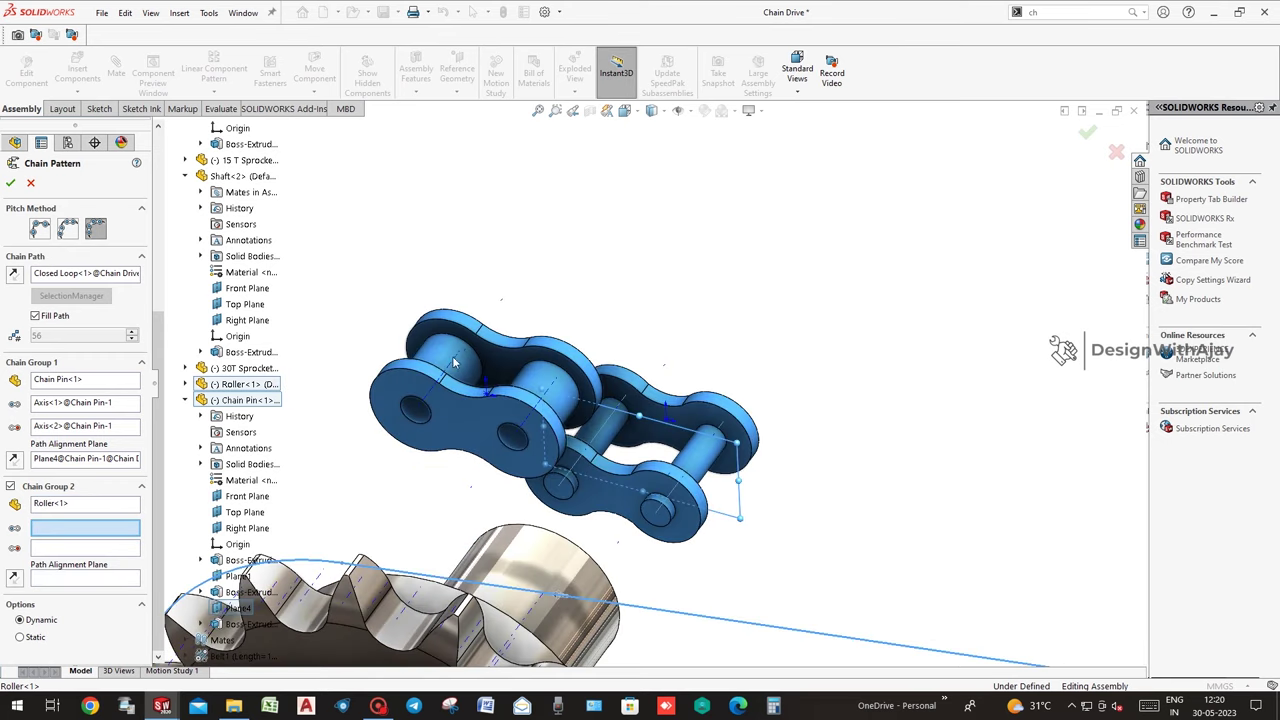
{"action": "left_click", "coordinate": [453, 362]}
{"action": "left_click", "coordinate": [546, 392]}
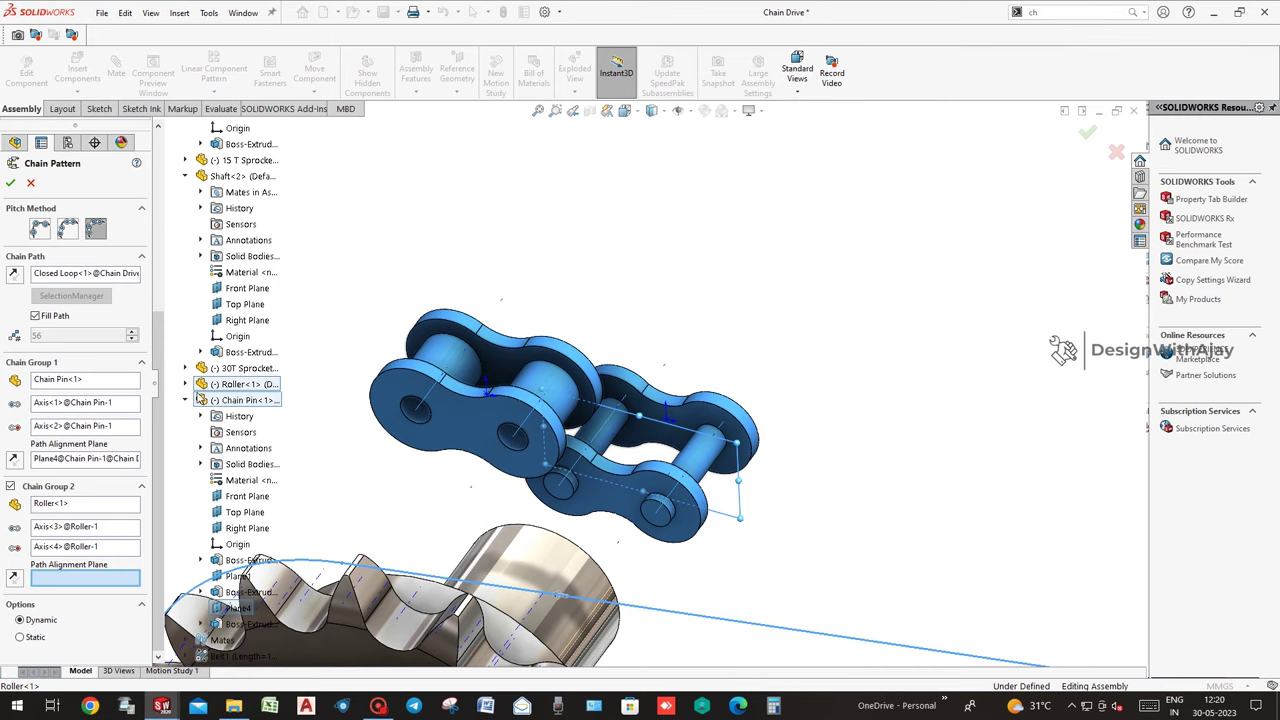
{"action": "left_click", "coordinate": [186, 385]}
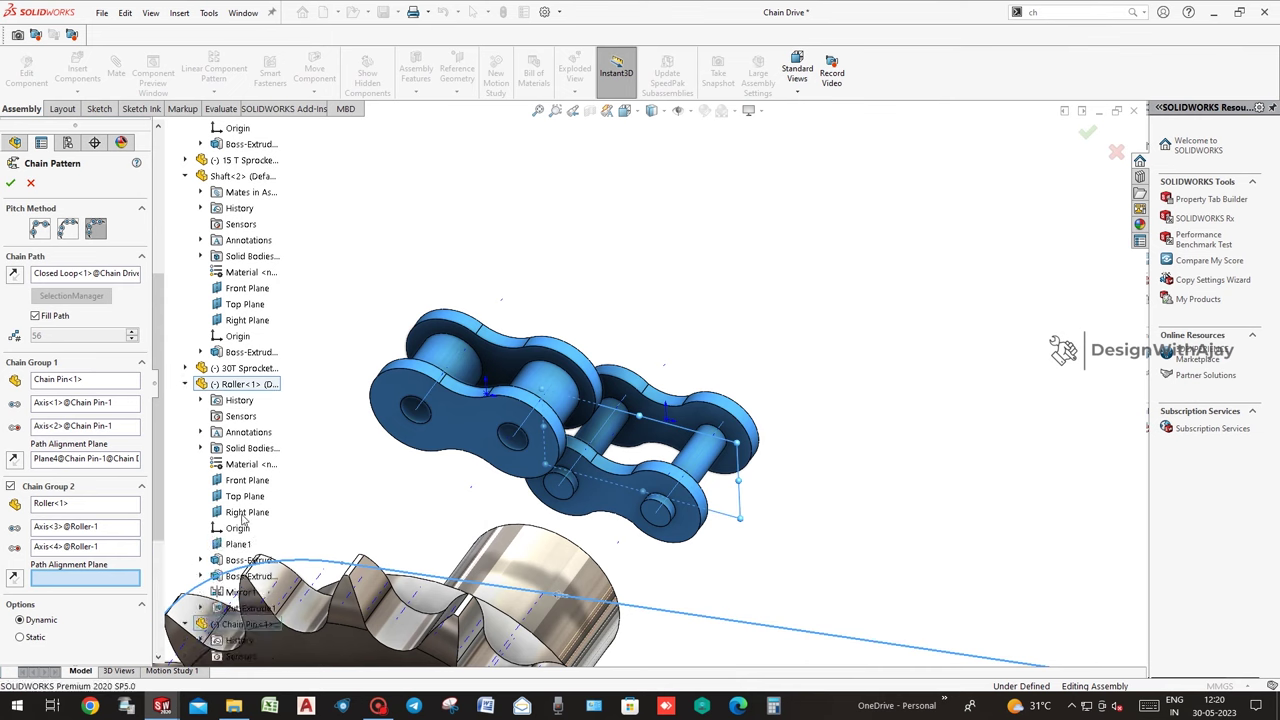
{"action": "left_click", "coordinate": [243, 512]}
{"action": "left_click", "coordinate": [244, 495]}
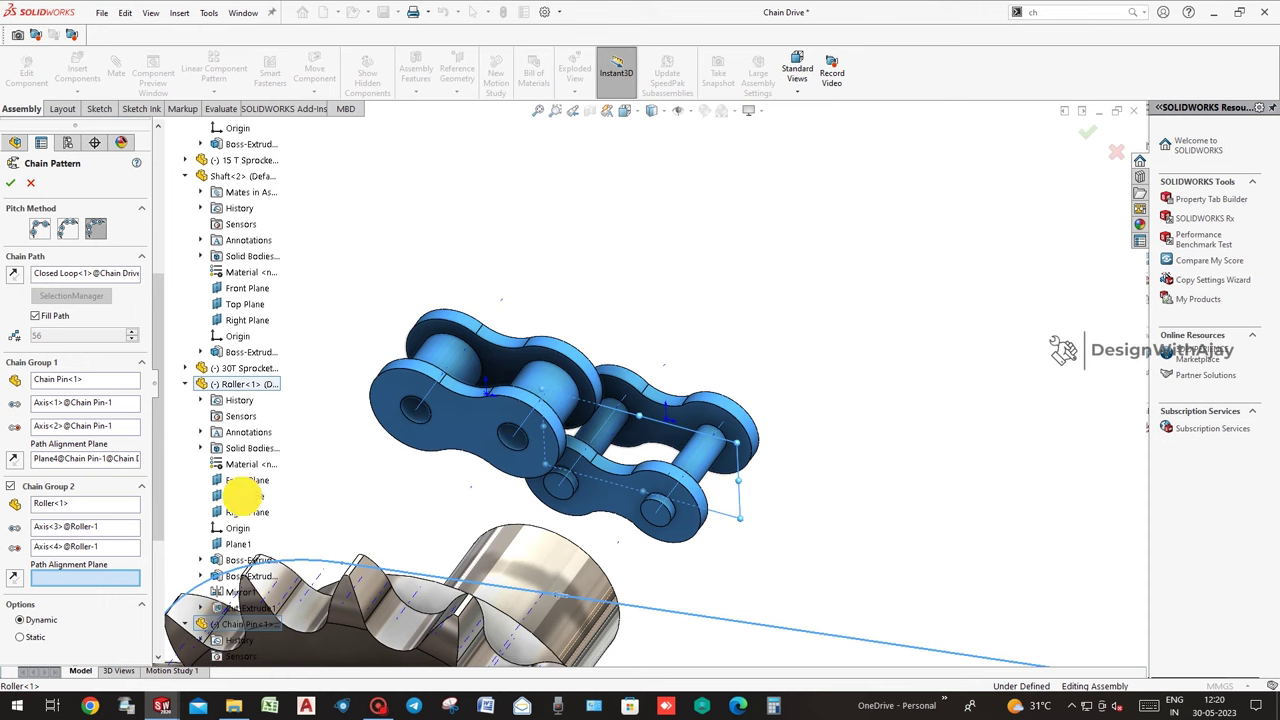
{"action": "left_click", "coordinate": [245, 481]}
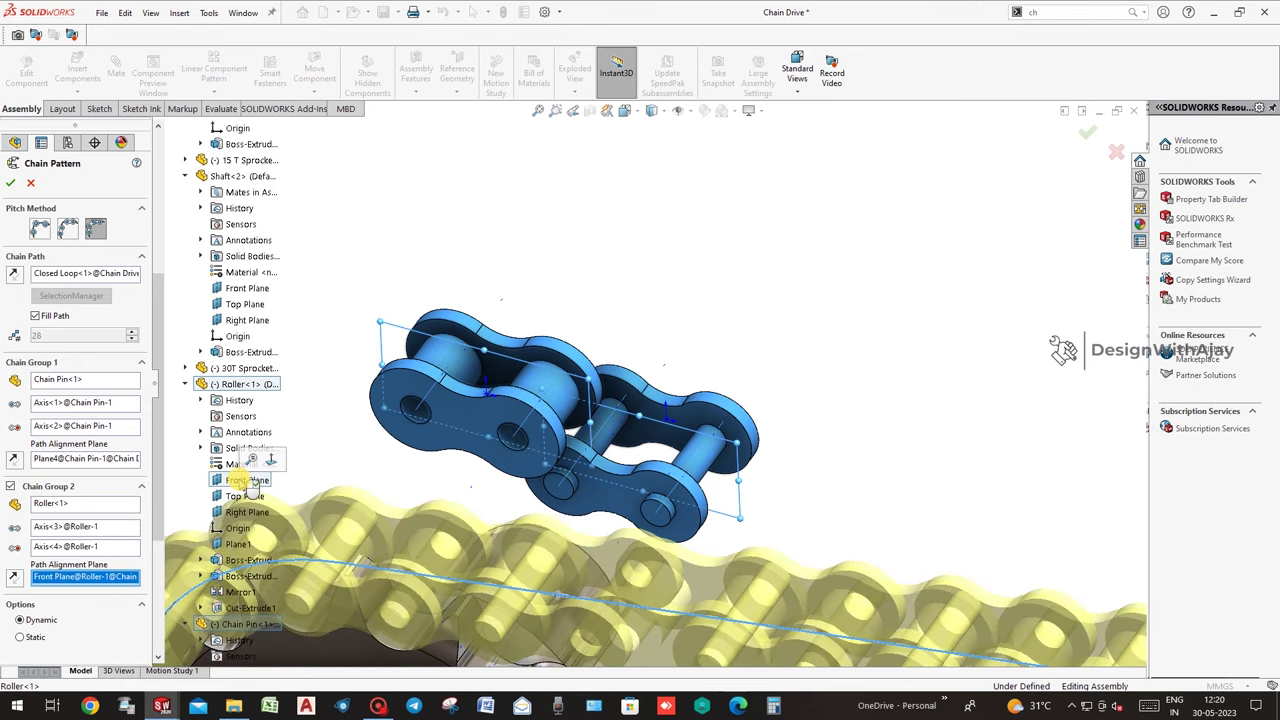
{"action": "left_click", "coordinate": [270, 459]}
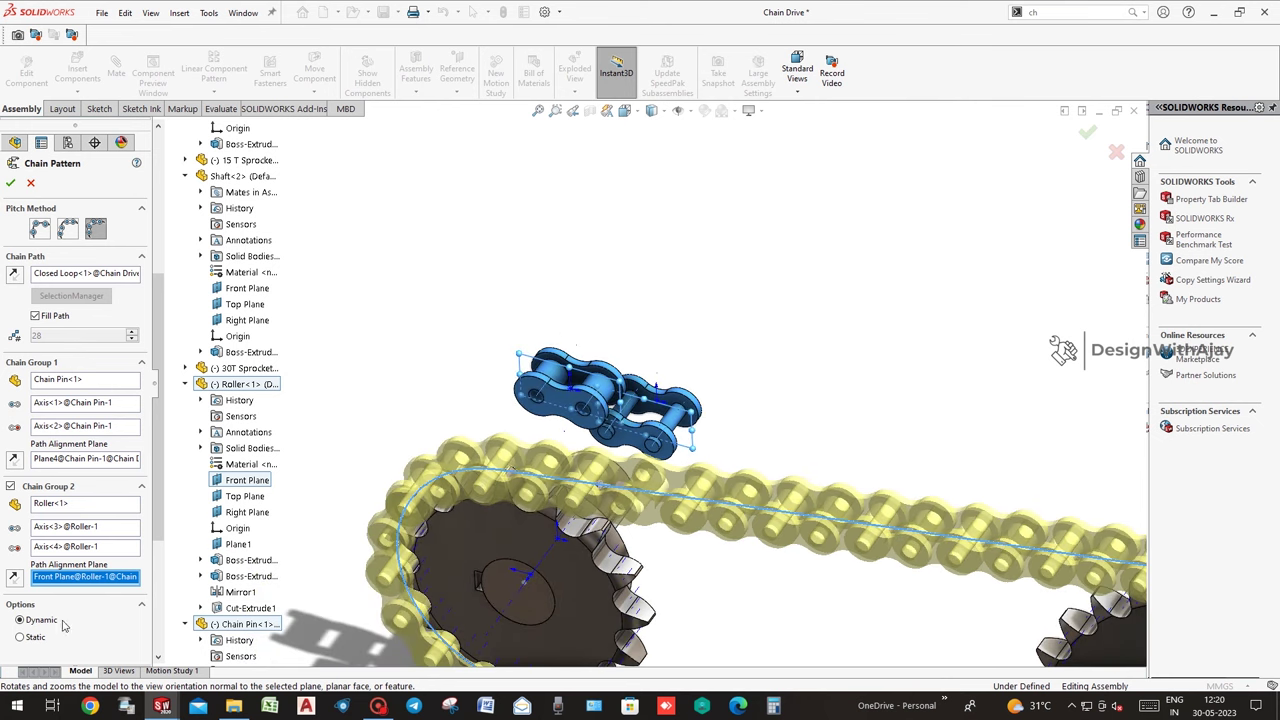
{"action": "left_click", "coordinate": [11, 183]}
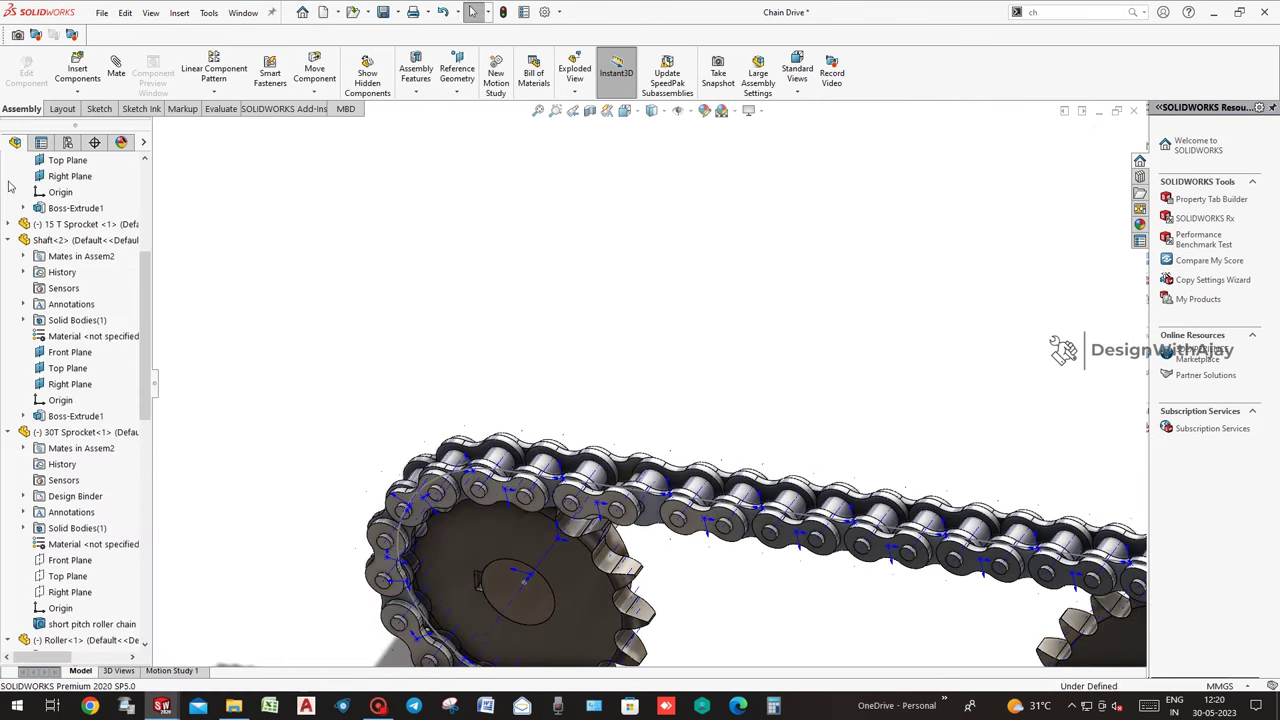
Hide the origins and axes on the finished chain drive.
{"action": "middle_click_drag", "start_coordinate": [560, 543], "coordinate": [591, 543]}
{"action": "left_click", "coordinate": [688, 111]}
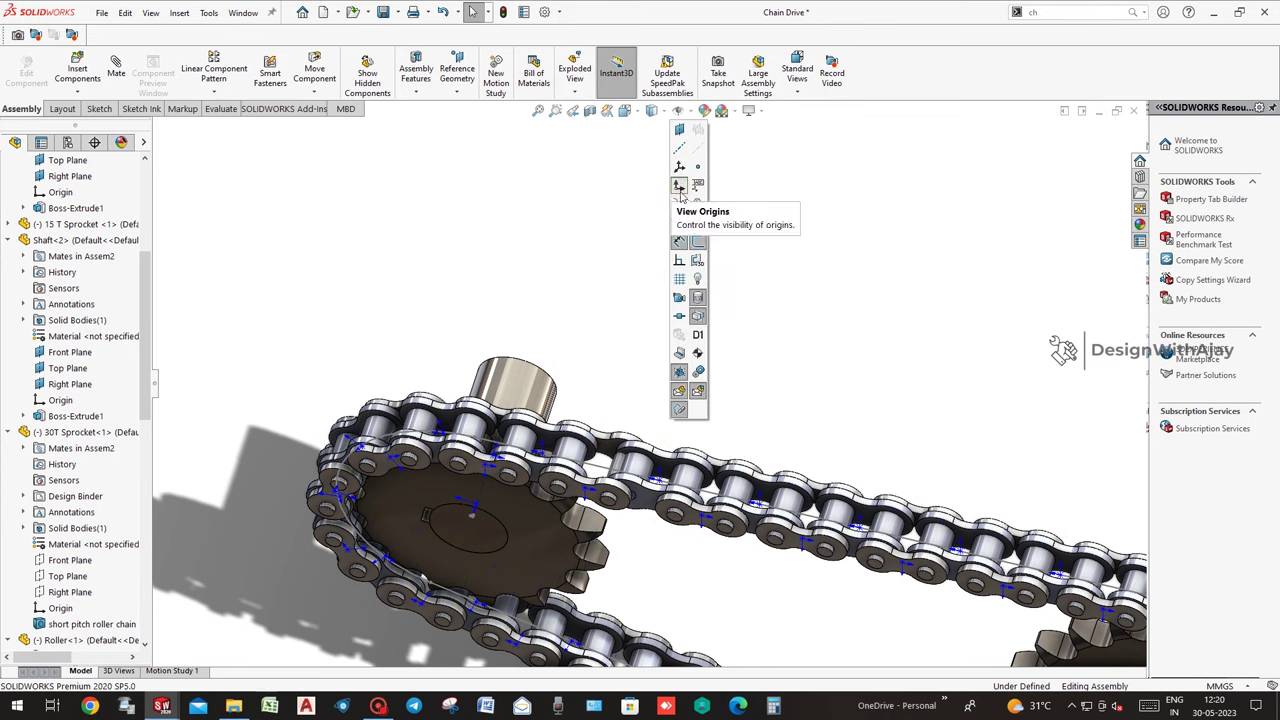
{"action": "mouse_move", "coordinate": [856, 368]}
{"action": "middle_mouse_down"}
{"action": "mouse_move", "coordinate": [850, 431]}
{"action": "mouse_move", "coordinate": [849, 341]}
{"action": "middle_mouse_up"}
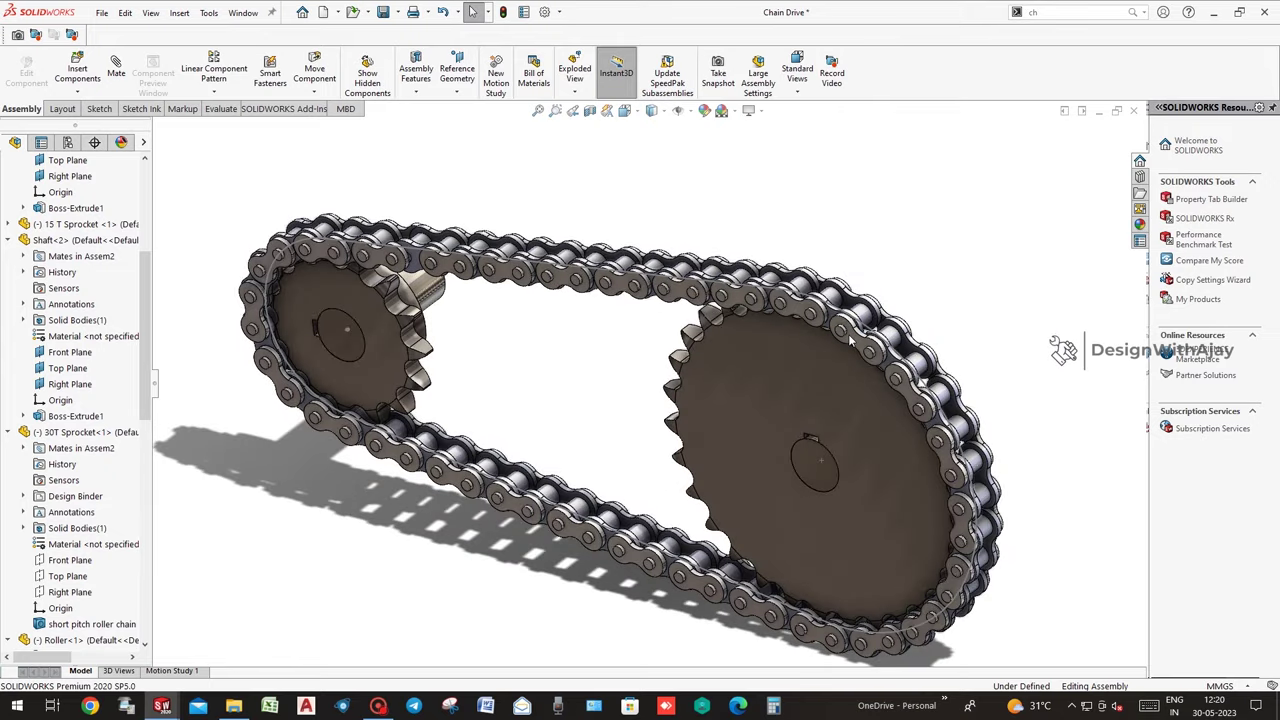
{"action": "scroll", "coordinate": [840, 360], "scroll_direction": "down", "scroll_amount": 5}
Drag a roller to slide the chain around the large sprocket, then fit the view.
{"action": "middle_click_drag", "start_coordinate": [829, 380], "coordinate": [829, 394]}
{"action": "left_click_drag", "start_coordinate": [841, 270], "coordinate": [867, 298]}
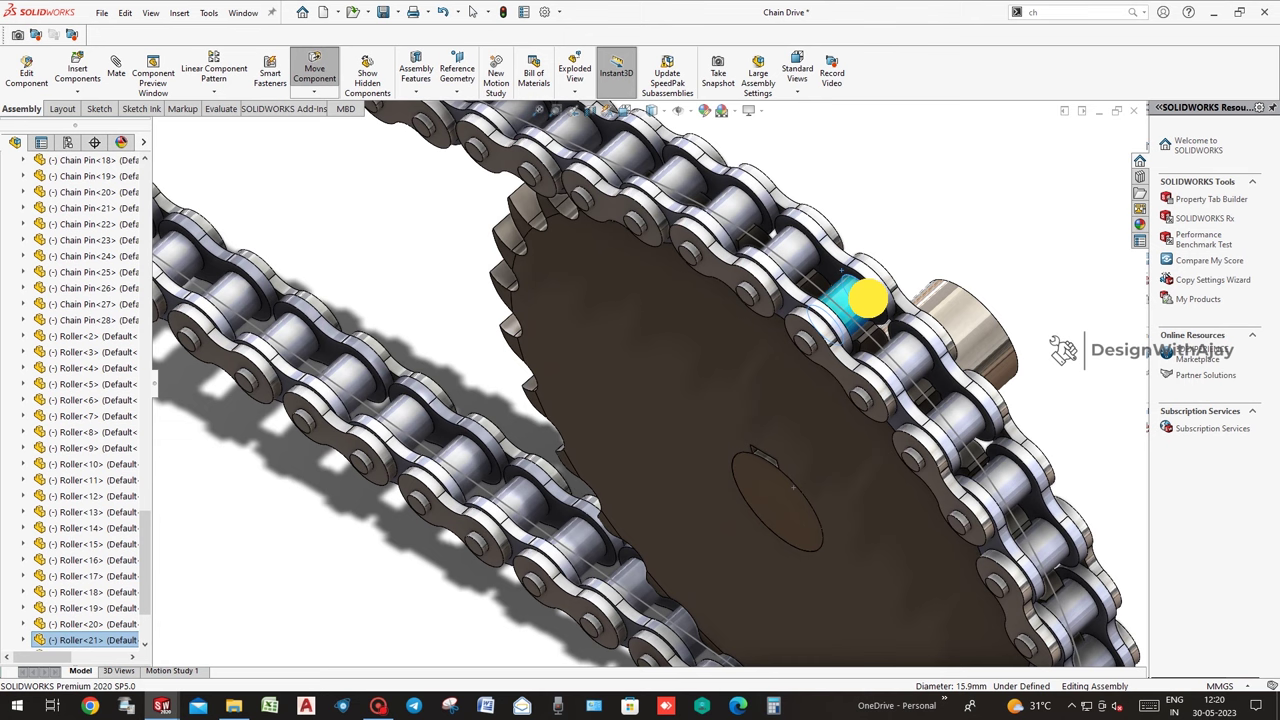
{"action": "left_click_drag", "start_coordinate": [867, 298], "coordinate": [862, 292]}
{"action": "key", "text": "Escape"}
{"action": "middle_click_drag", "start_coordinate": [862, 292], "coordinate": [1020, 265]}
{"action": "key", "text": "f"}
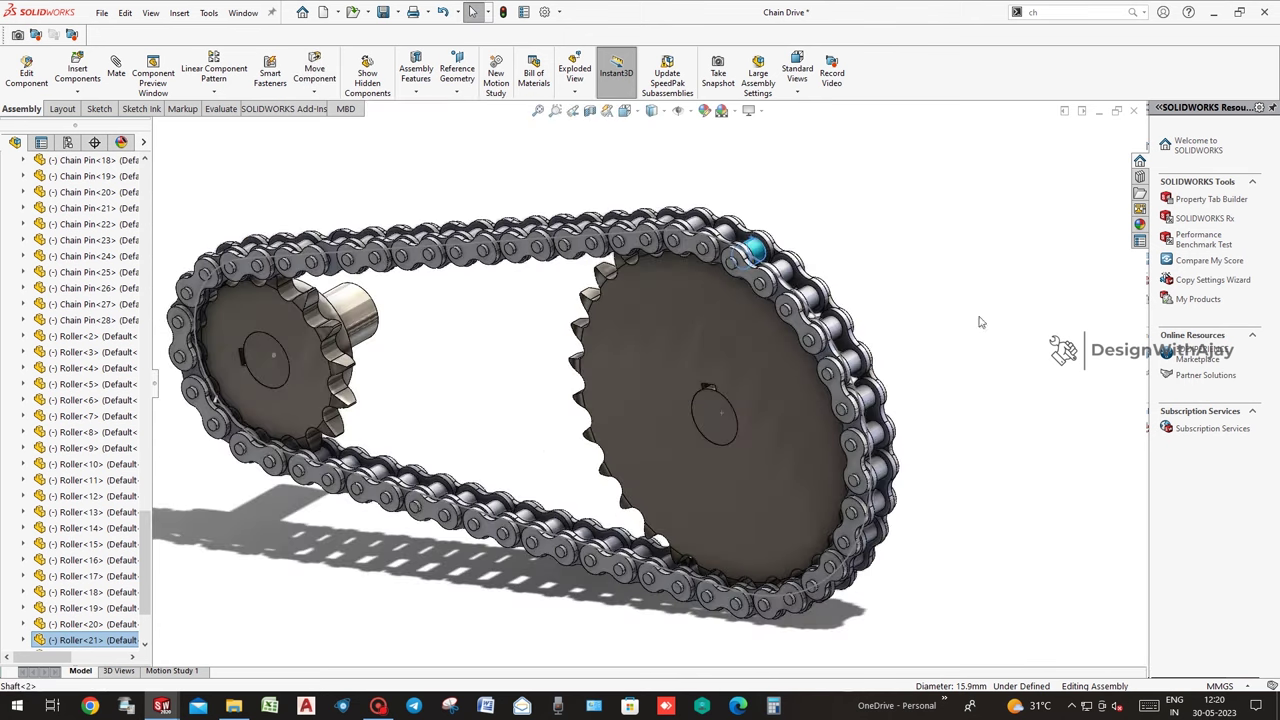
{"action": "scroll", "coordinate": [745, 402], "scroll_direction": "down", "scroll_amount": 3}
Select the large sprocket's shaft face and bring up its context menu.
{"action": "left_click", "coordinate": [749, 406]}
{"action": "mouse_move", "coordinate": [757, 423]}
{"action": "middle_mouse_down"}
{"action": "mouse_move", "coordinate": [716, 463]}
{"action": "mouse_move", "coordinate": [942, 350]}
{"action": "middle_mouse_up"}
{"action": "left_click", "coordinate": [886, 371]}
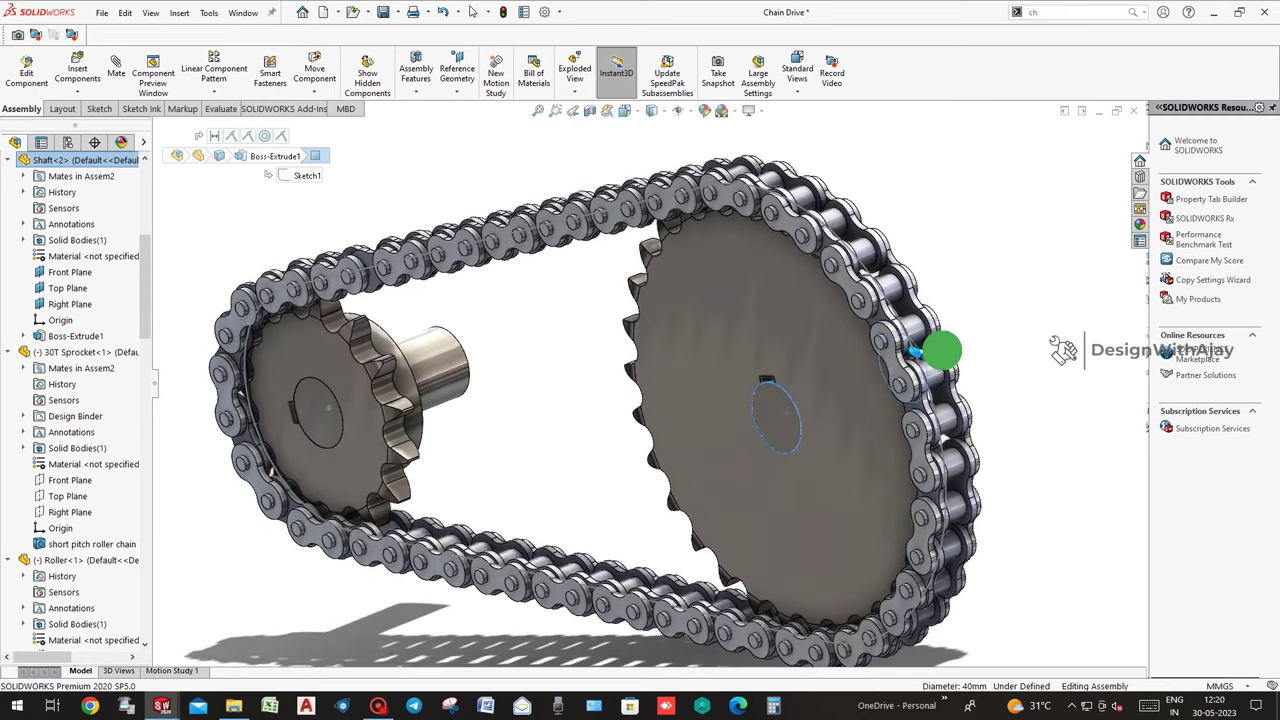
{"action": "left_click", "coordinate": [764, 412]}
{"action": "right_click", "coordinate": [772, 416]}
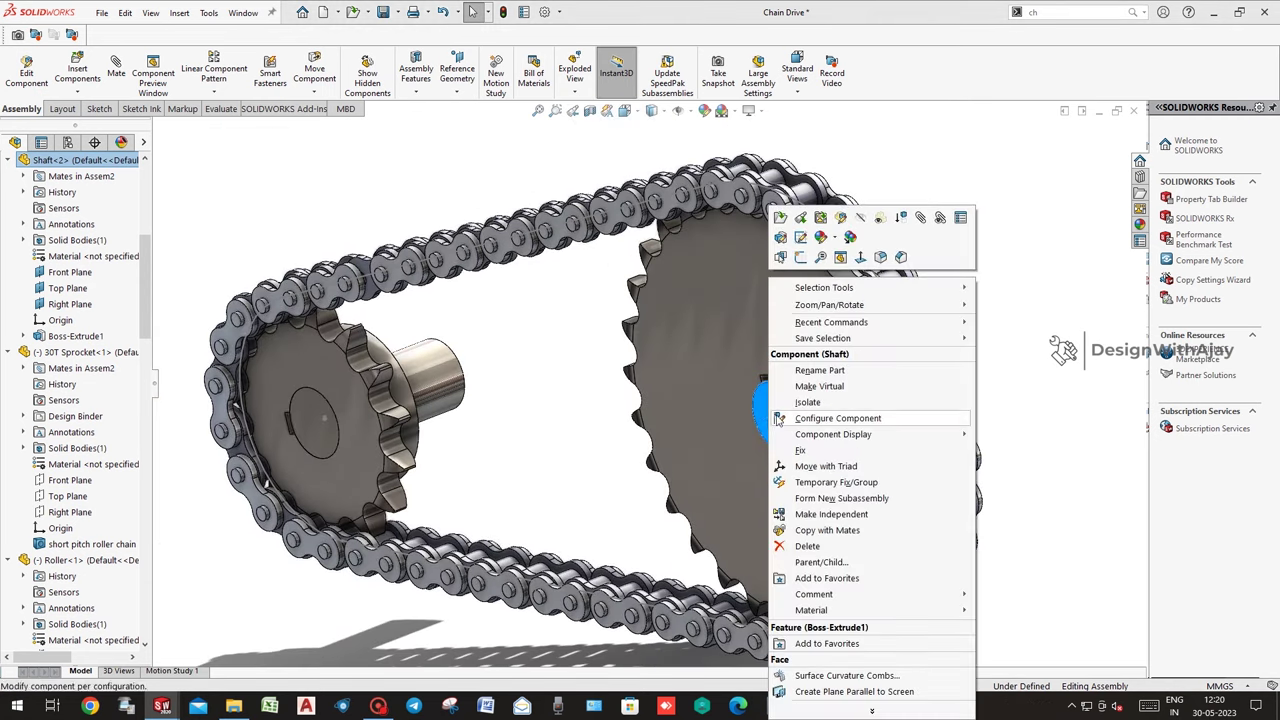
Fix the large sprocket's shaft and turn the small sprocket to check chain motion.
{"action": "left_click", "coordinate": [800, 452]}
{"action": "left_click", "coordinate": [325, 408]}
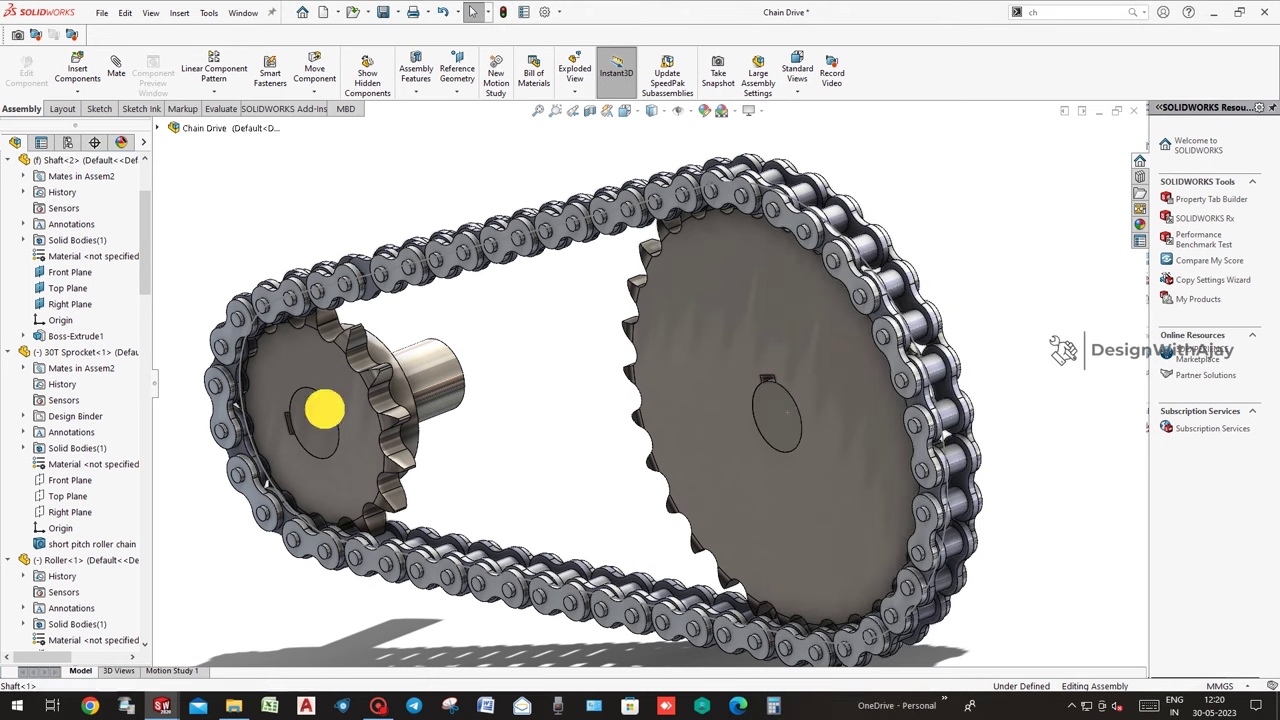
{"action": "left_click_drag", "start_coordinate": [325, 415], "coordinate": [335, 378]}
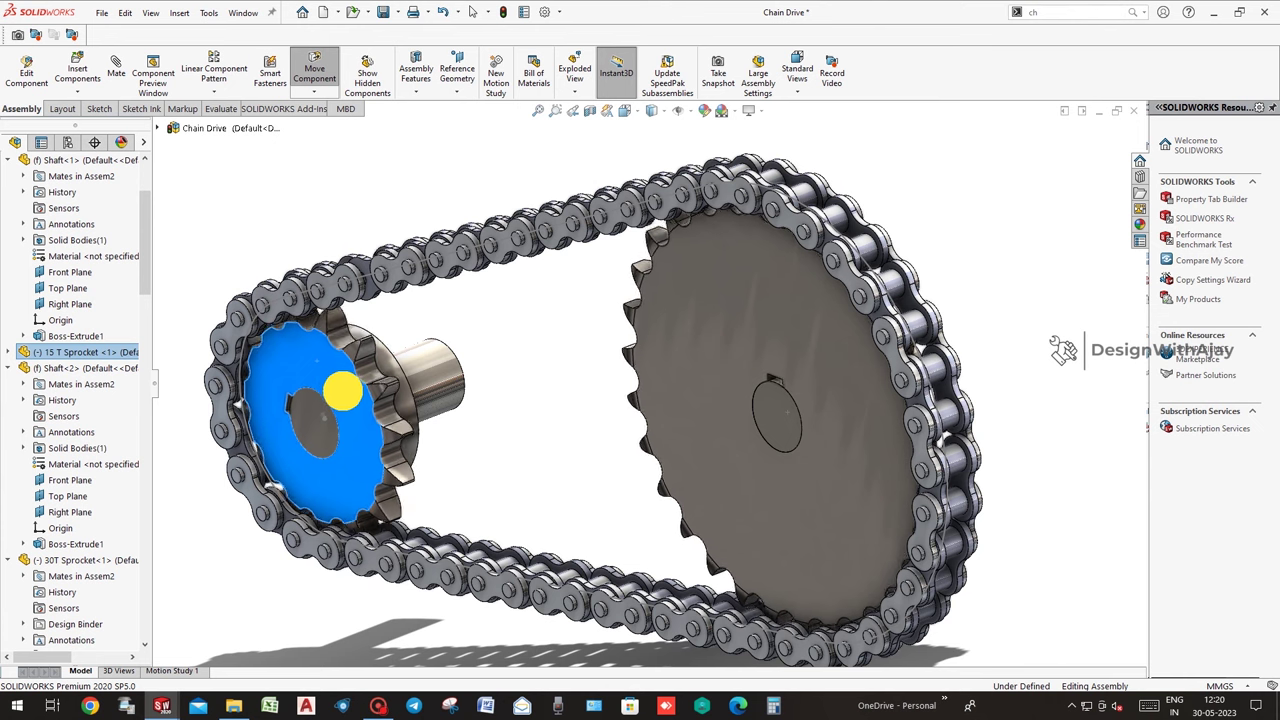
{"action": "left_click_drag", "start_coordinate": [335, 378], "coordinate": [347, 402]}
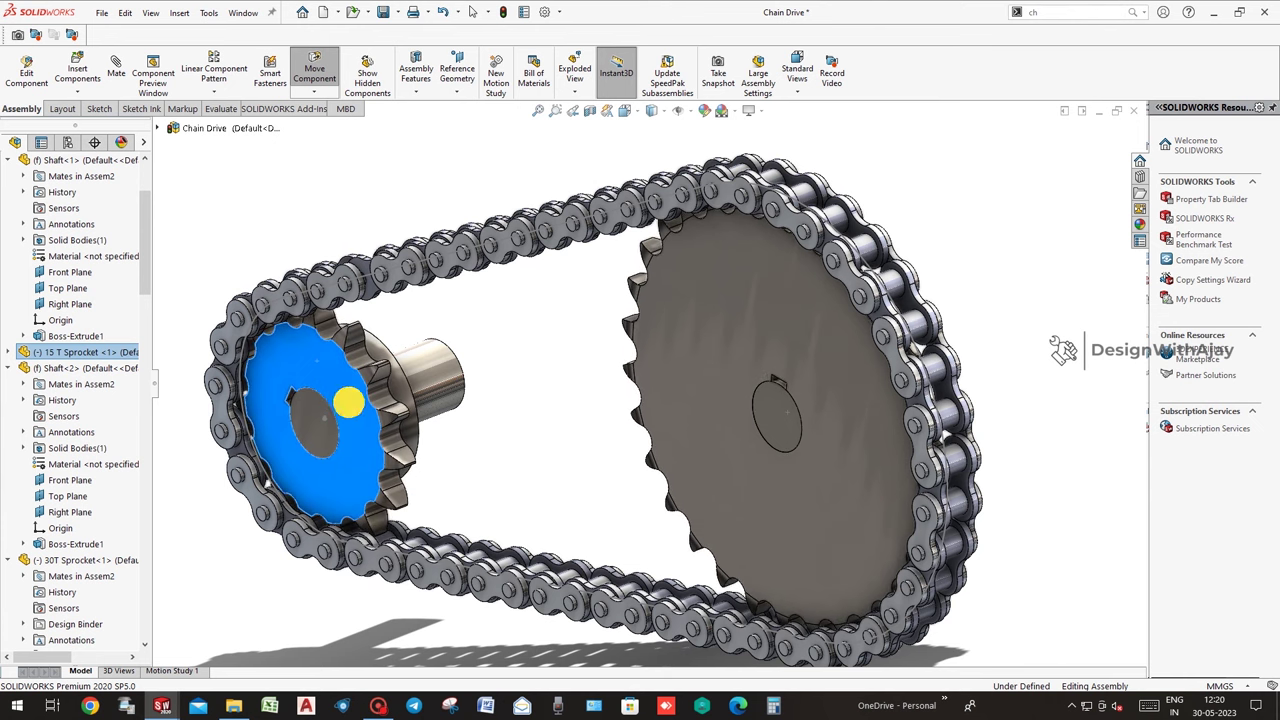
{"action": "scroll", "coordinate": [330, 370], "scroll_direction": "down", "scroll_amount": 3}
{"action": "scroll", "coordinate": [345, 340], "scroll_direction": "down", "scroll_amount": 2}
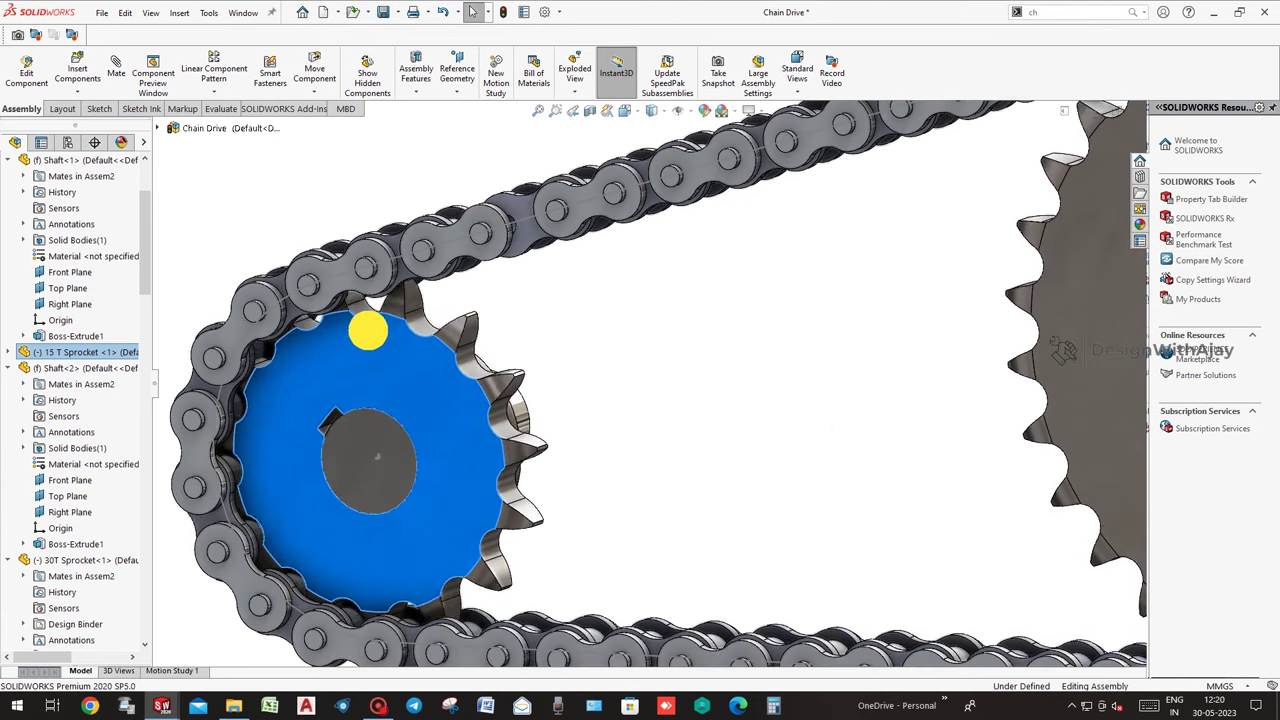
{"action": "left_click_drag", "start_coordinate": [368, 331], "coordinate": [331, 335]}
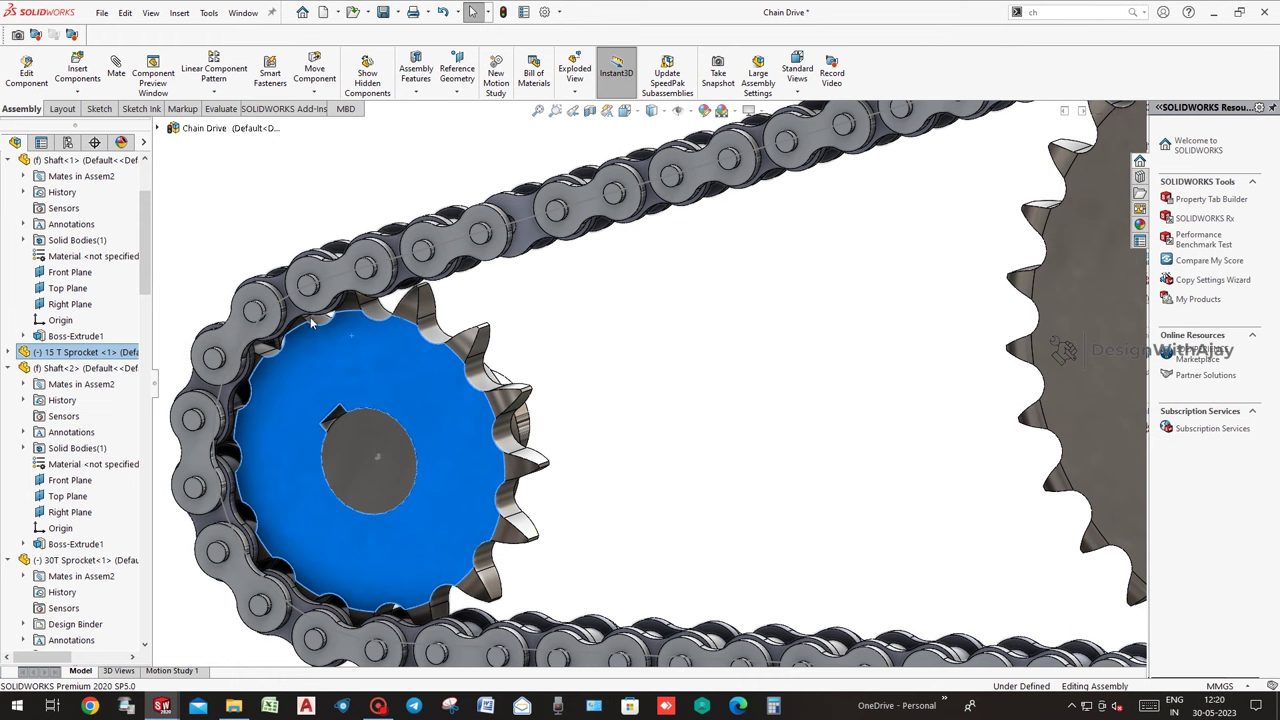
Slide the chain along its path so a roller sits on the 15 T sprocket.
{"action": "left_click", "coordinate": [116, 68]}
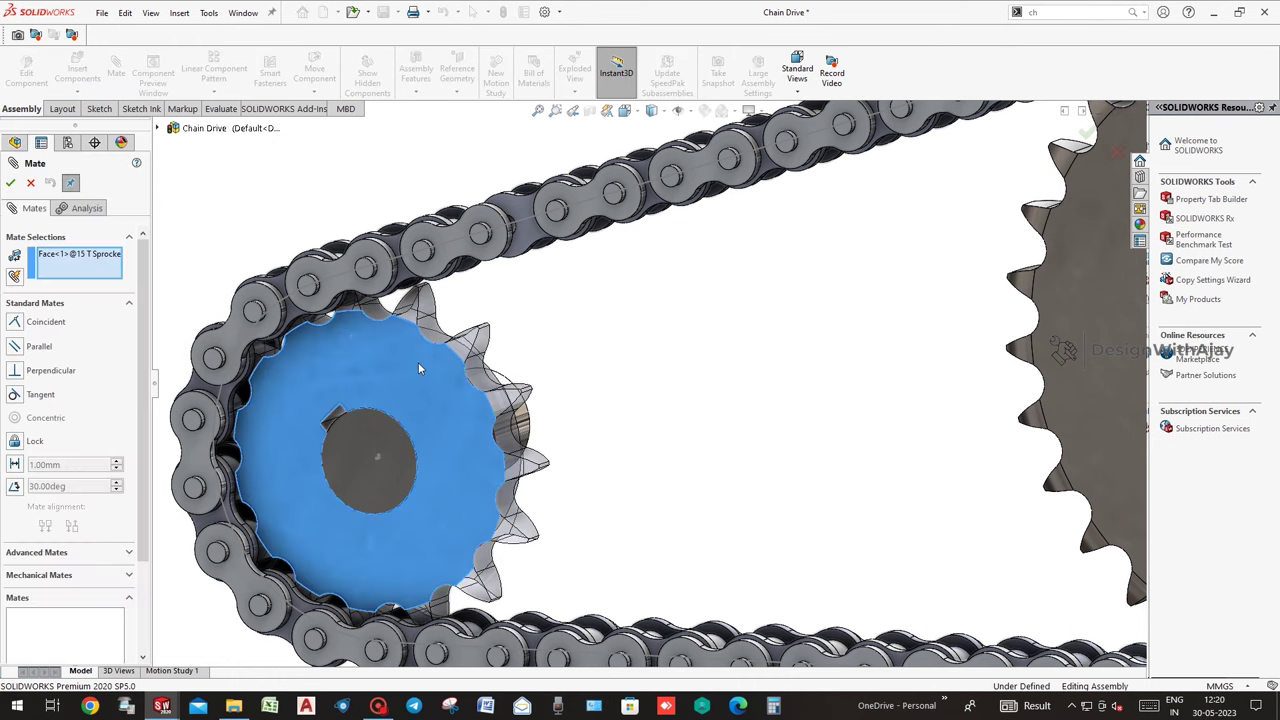
{"action": "mouse_move", "coordinate": [337, 323]}
{"action": "middle_mouse_down"}
{"action": "mouse_move", "coordinate": [398, 460]}
{"action": "mouse_move", "coordinate": [423, 466]}
{"action": "mouse_move", "coordinate": [383, 311]}
{"action": "middle_mouse_up"}
{"action": "key", "text": "Escape"}
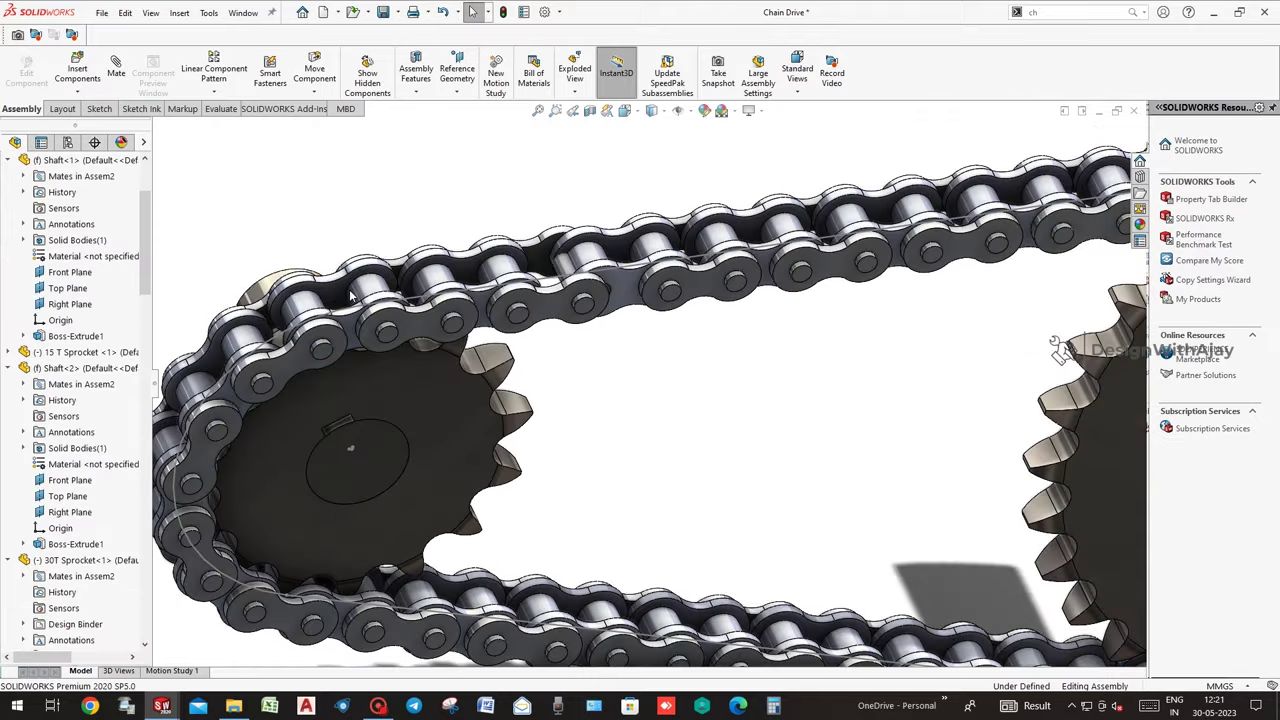
{"action": "left_click_drag", "start_coordinate": [366, 286], "coordinate": [340, 295]}
{"action": "mouse_move", "coordinate": [340, 295]}
{"action": "middle_mouse_down"}
{"action": "mouse_move", "coordinate": [357, 351]}
{"action": "mouse_move", "coordinate": [275, 340]}
{"action": "middle_mouse_up"}
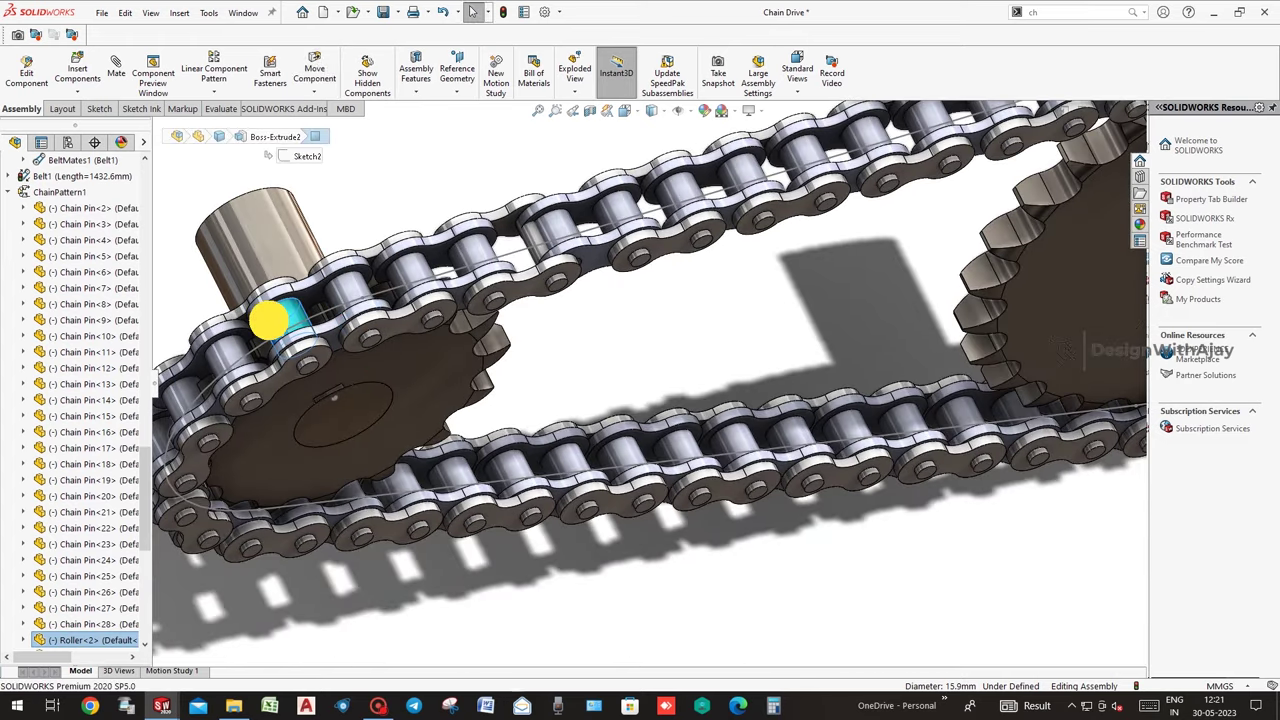
{"action": "left_click_drag", "start_coordinate": [273, 330], "coordinate": [406, 390]}
Add a Lock mate between the 15 T sprocket face and Roller<2>.
{"action": "left_click", "coordinate": [447, 375]}
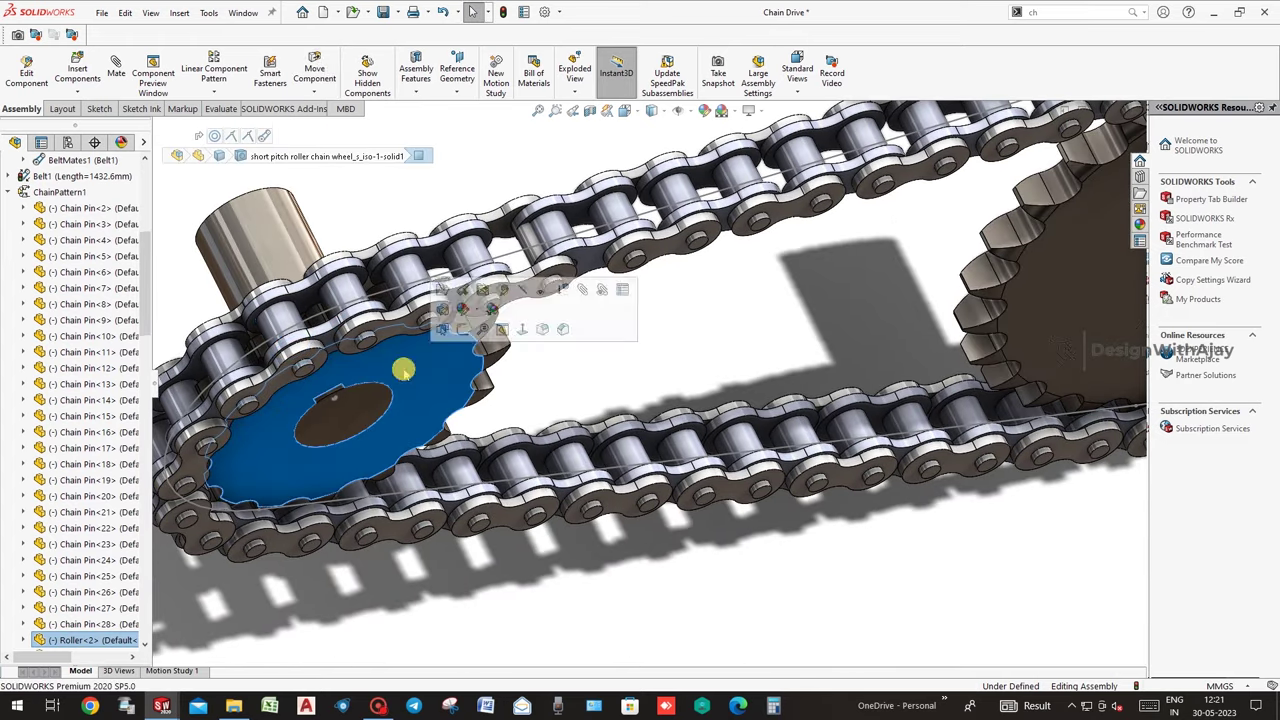
{"action": "left_click", "coordinate": [214, 135]}
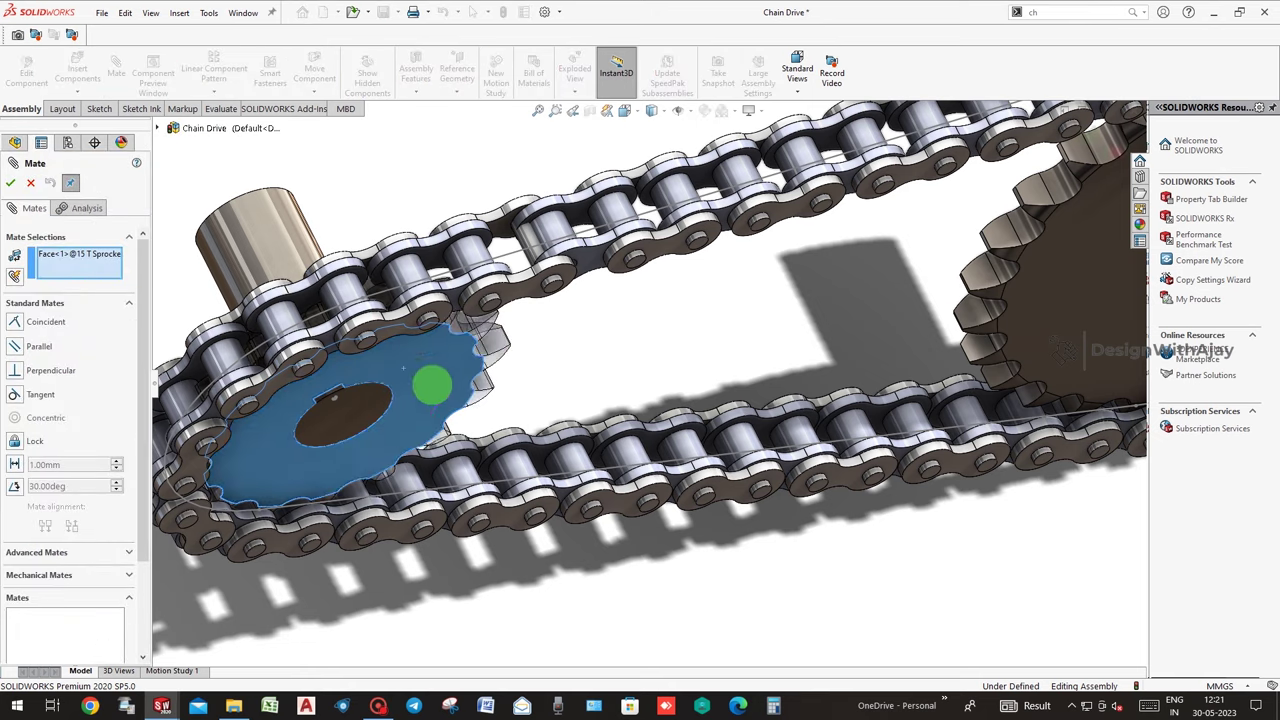
{"action": "middle_click_drag", "start_coordinate": [428, 380], "coordinate": [423, 337]}
{"action": "left_click", "coordinate": [14, 437]}
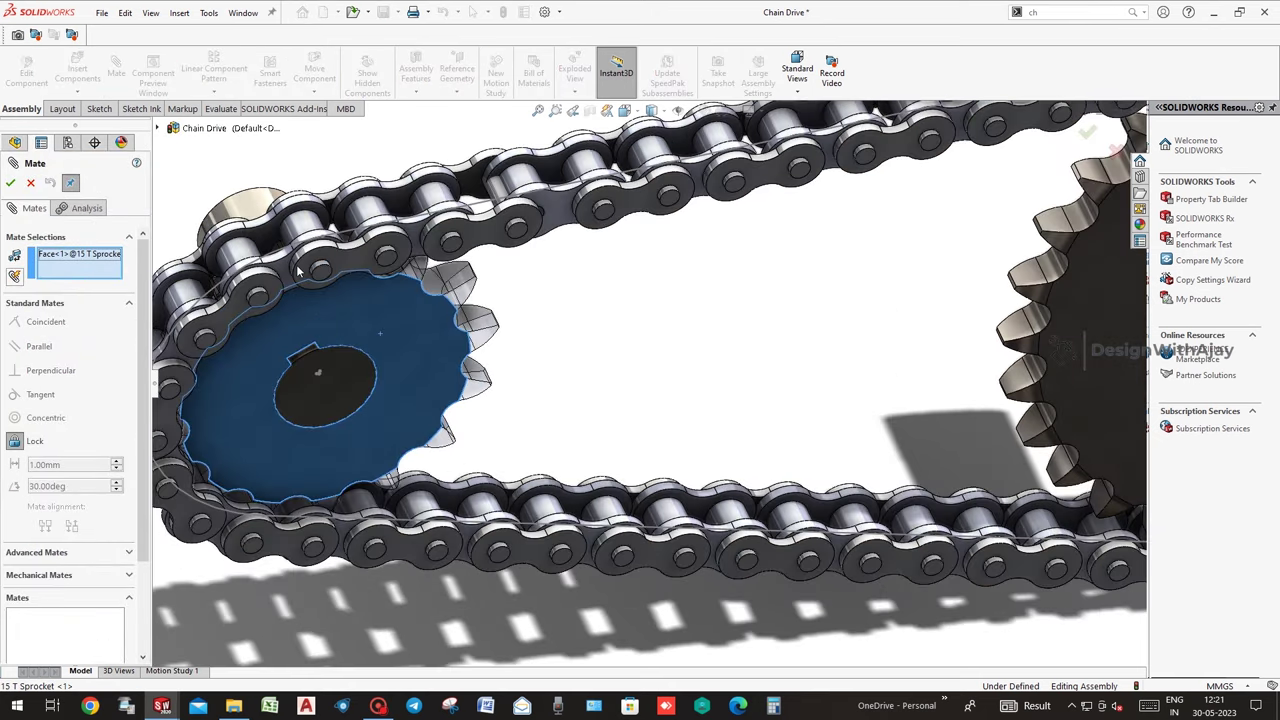
{"action": "left_click", "coordinate": [285, 271]}
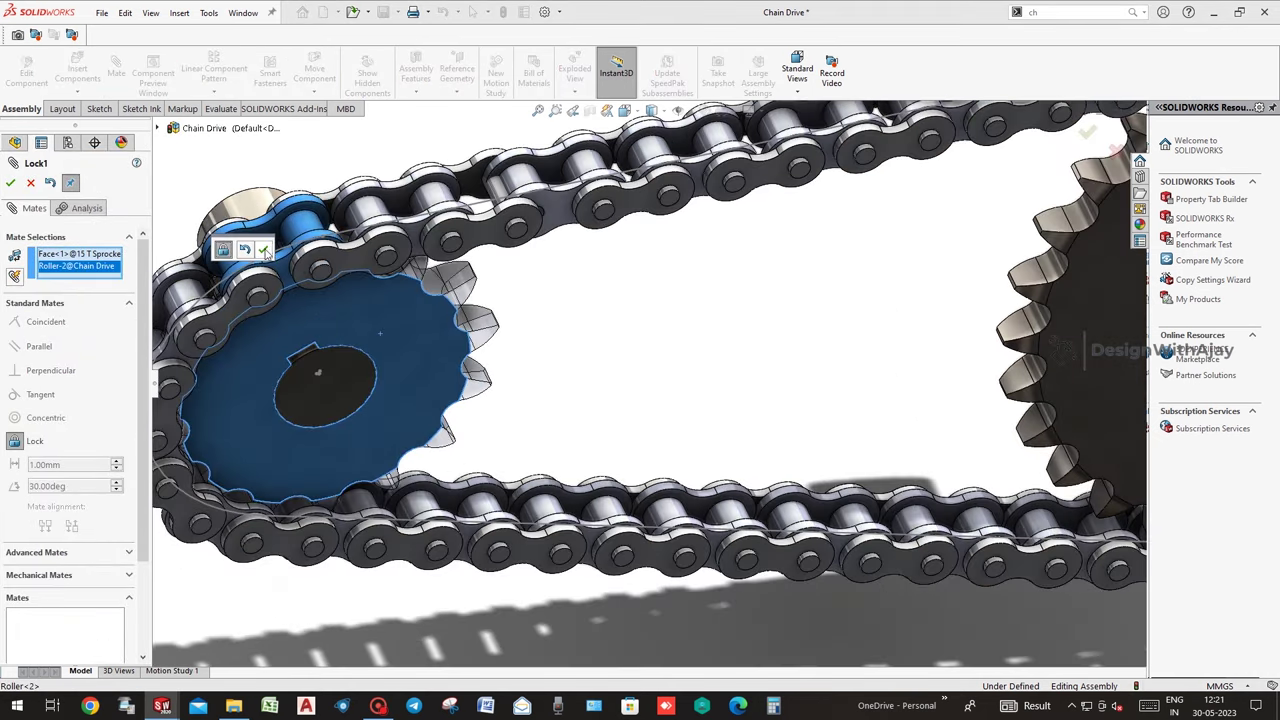
{"action": "left_click", "coordinate": [264, 250]}
{"action": "left_click", "coordinate": [10, 182]}
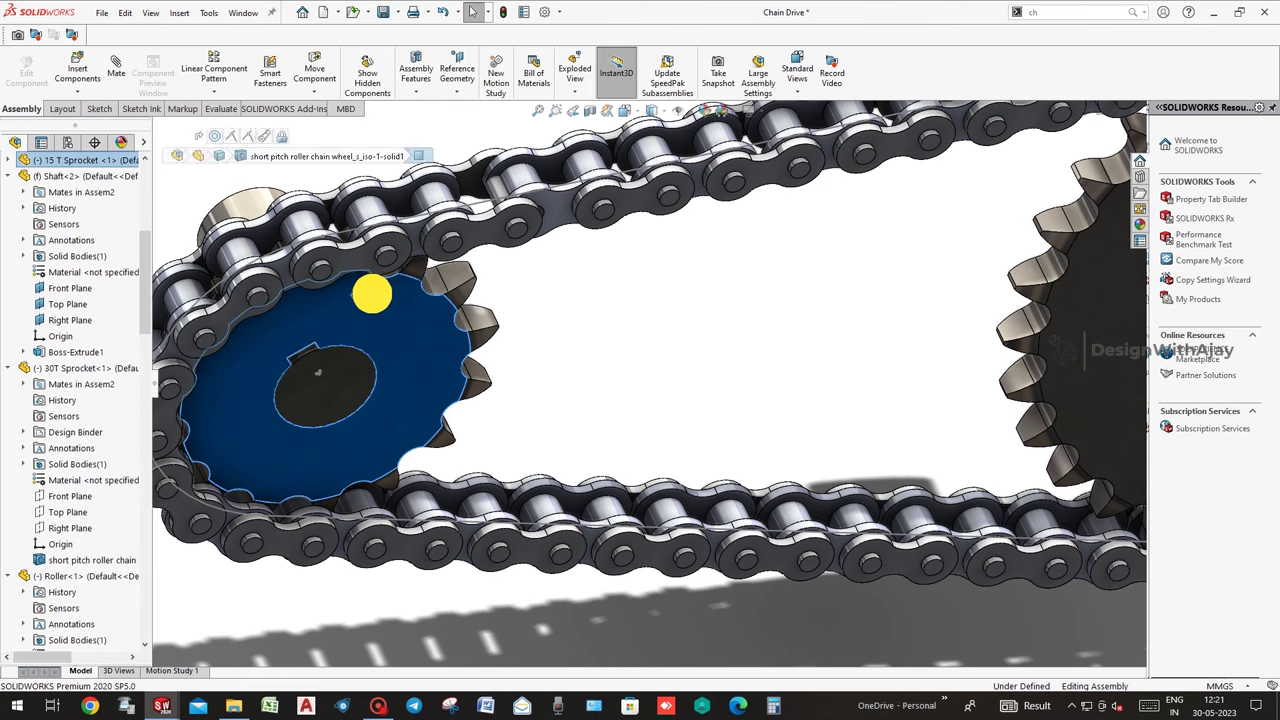
Turn the small sprocket to test the locked chain and reorient the view.
{"action": "left_click_drag", "start_coordinate": [371, 289], "coordinate": [425, 295]}
{"action": "left_click", "coordinate": [428, 302]}
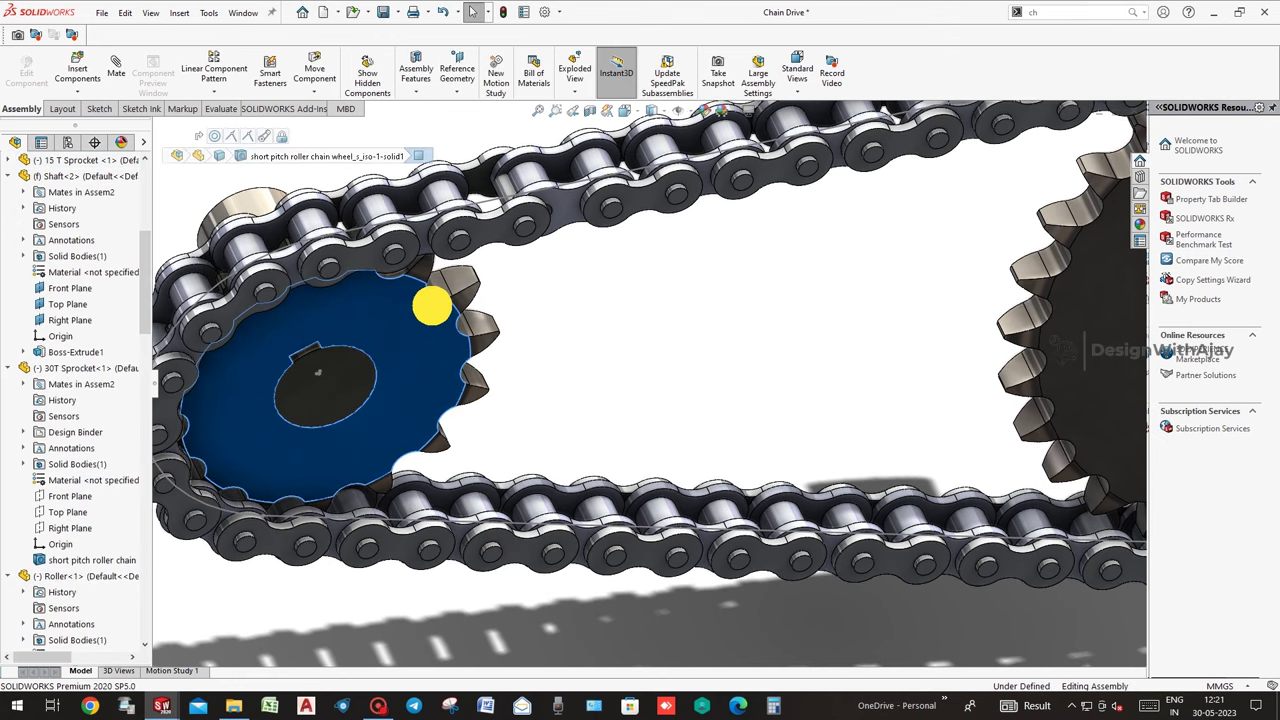
{"action": "middle_click_drag", "start_coordinate": [443, 314], "coordinate": [514, 333]}
{"action": "scroll", "coordinate": [514, 333], "scroll_direction": "up", "scroll_amount": 2}
{"action": "scroll", "coordinate": [490, 312], "scroll_direction": "up", "scroll_amount": 1}
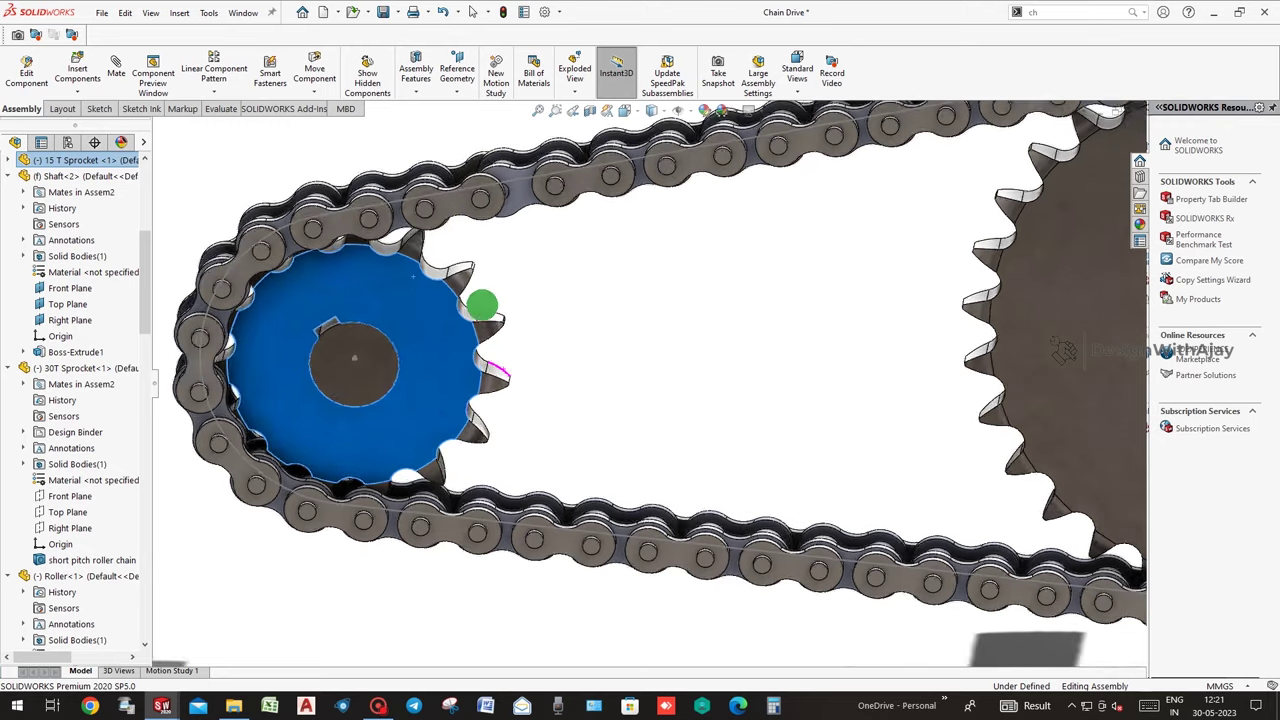
{"action": "scroll", "coordinate": [490, 312], "scroll_direction": "up", "scroll_amount": 1}
{"action": "scroll", "coordinate": [668, 355], "scroll_direction": "up", "scroll_amount": 1}
{"action": "middle_click_drag", "start_coordinate": [668, 355], "coordinate": [750, 314]}
{"action": "scroll", "coordinate": [780, 346], "scroll_direction": "down", "scroll_amount": 2}
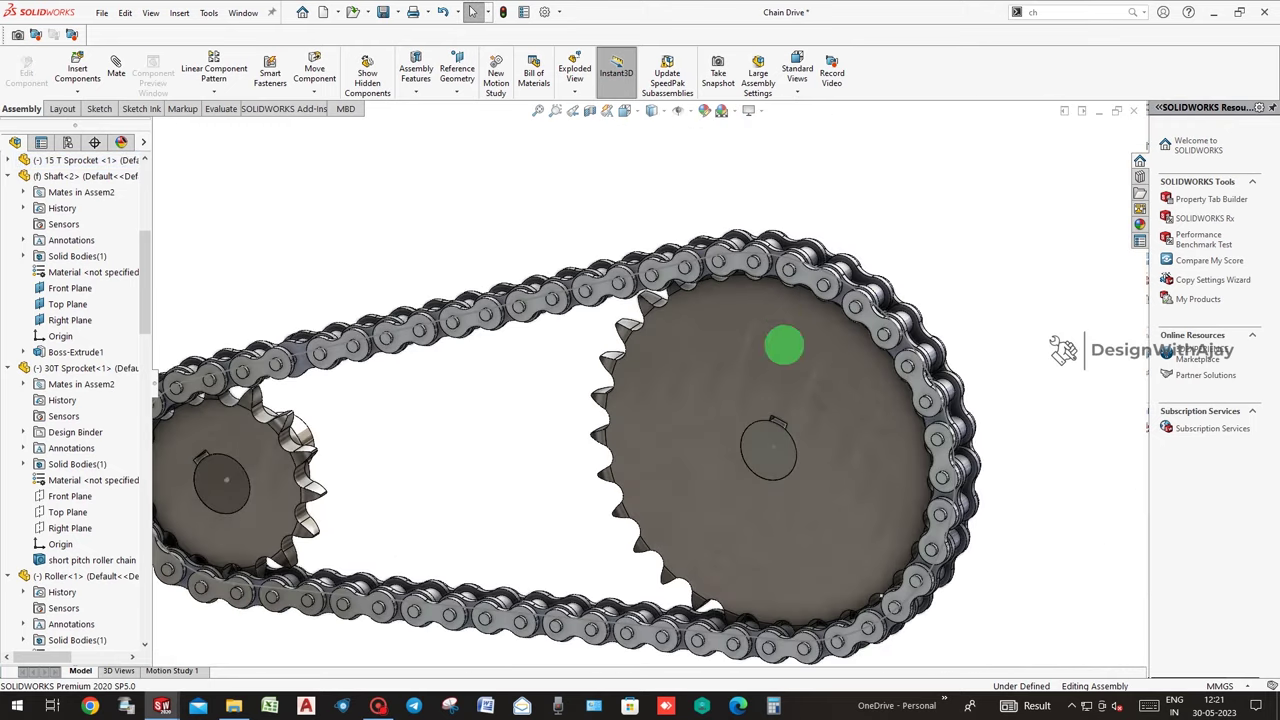
{"action": "scroll", "coordinate": [790, 303], "scroll_direction": "down", "scroll_amount": 2}
Drag chain rollers to confirm the drive turns, fit the view, and open Motion Study 1.
{"action": "left_click", "coordinate": [807, 308]}
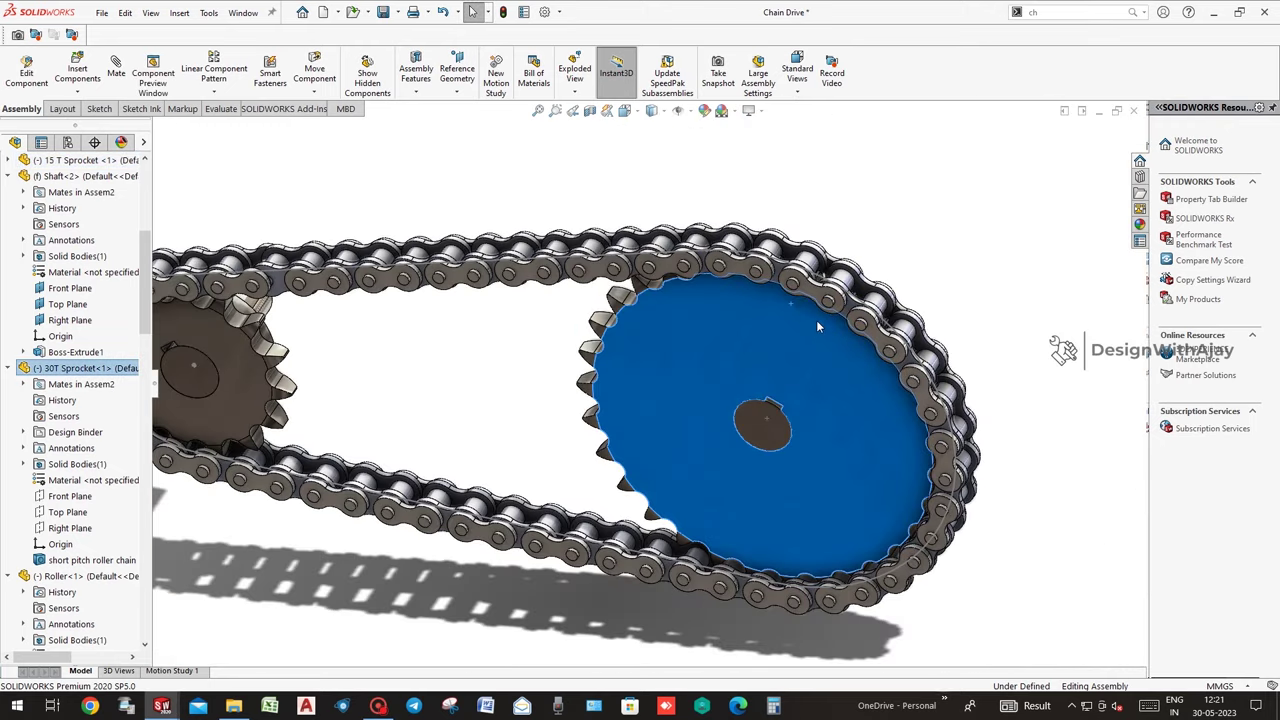
{"action": "left_click", "coordinate": [702, 559]}
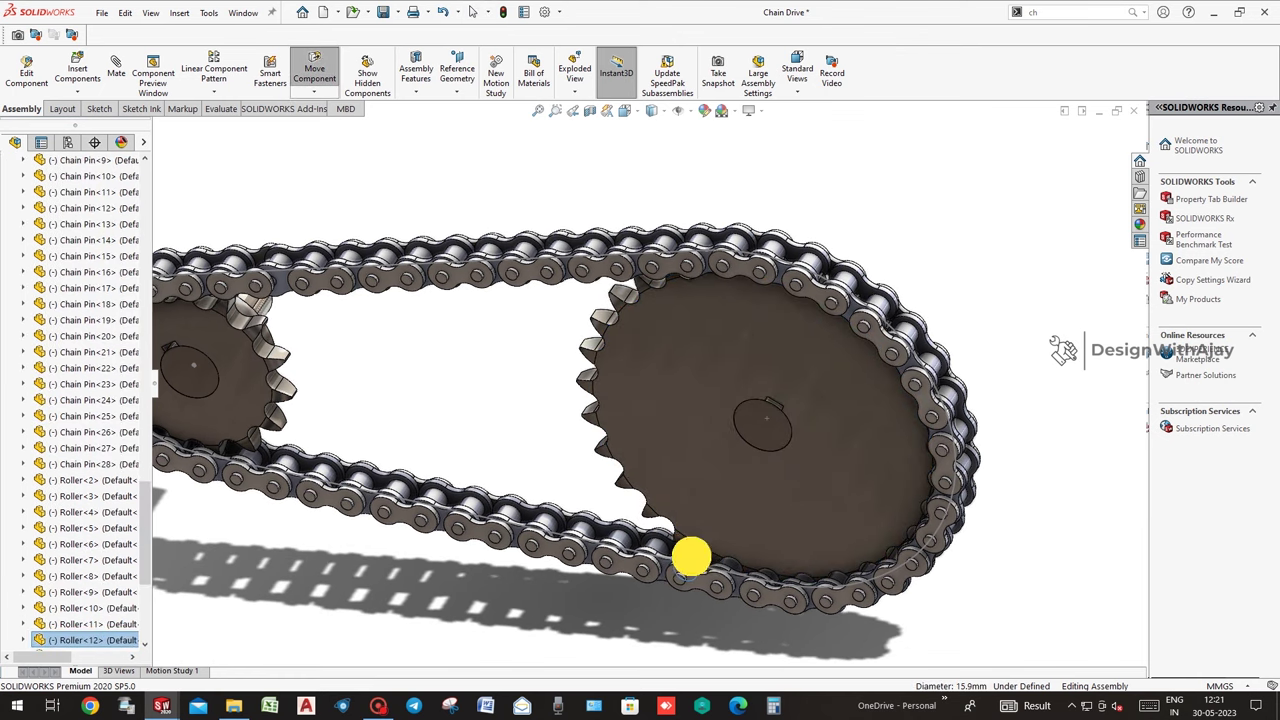
{"action": "left_click_drag", "start_coordinate": [674, 551], "coordinate": [578, 532]}
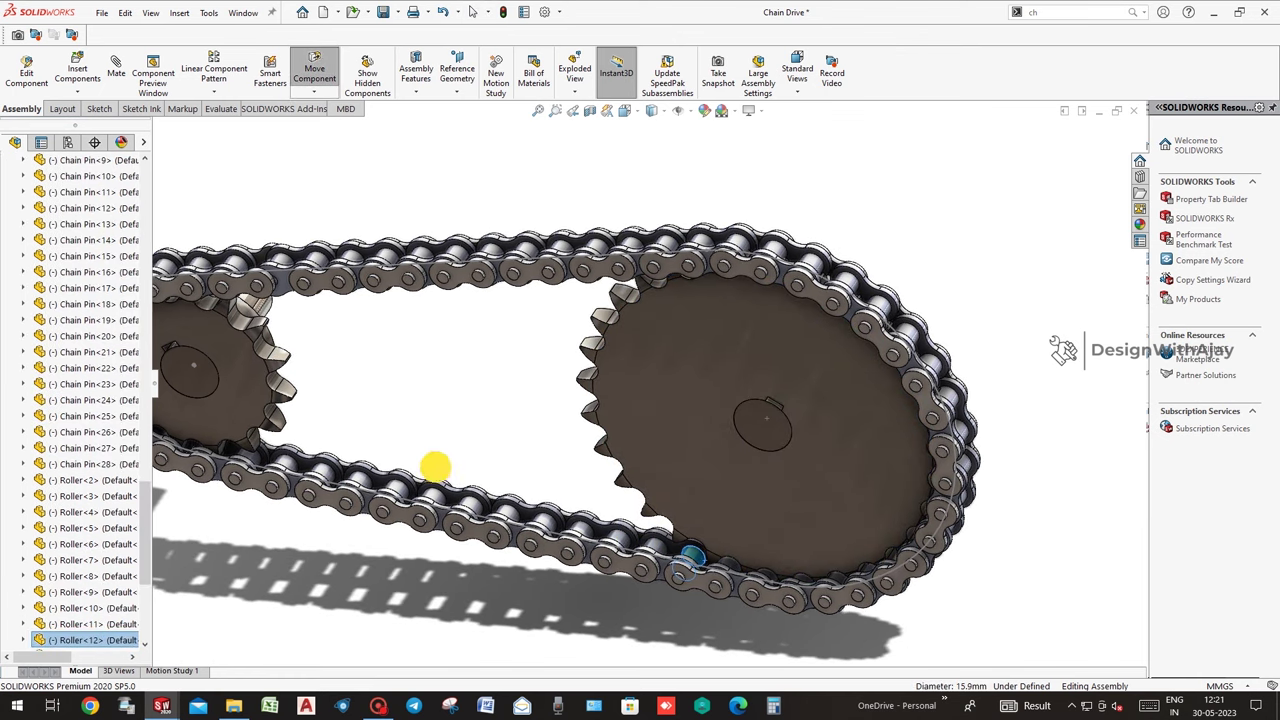
{"action": "left_click_drag", "start_coordinate": [842, 298], "coordinate": [838, 310]}
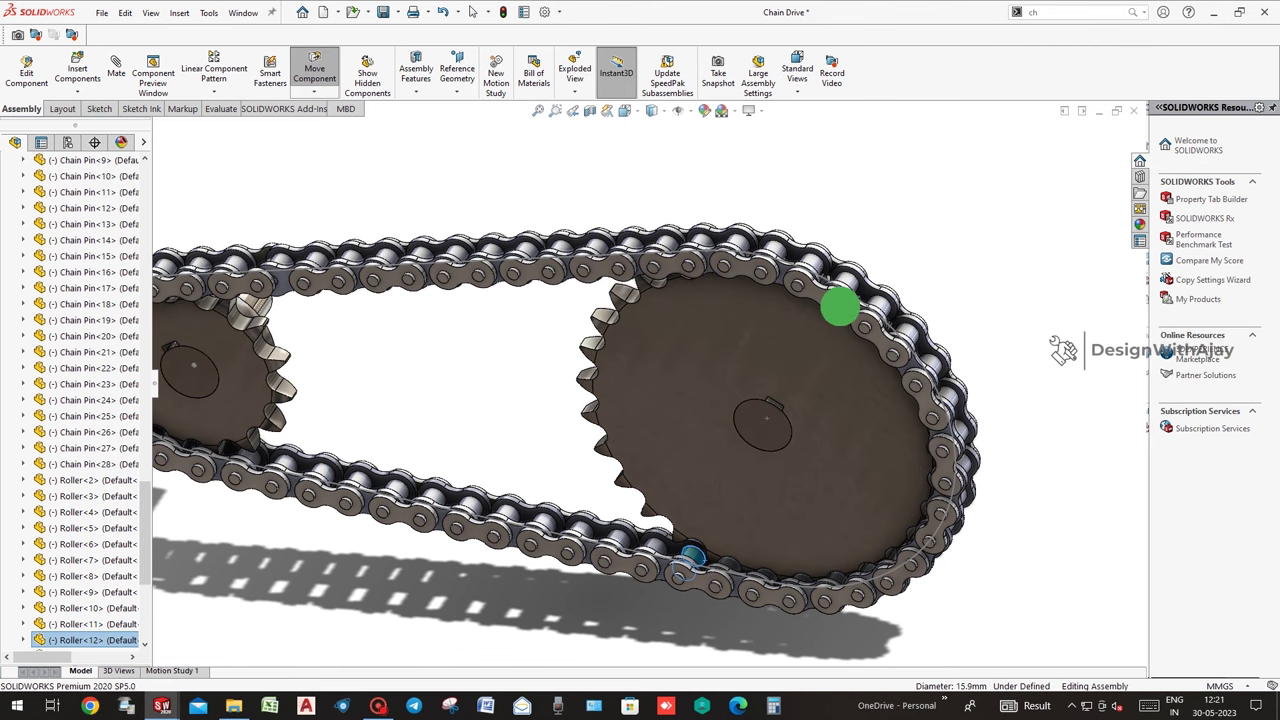
{"action": "middle_click_drag", "start_coordinate": [838, 307], "coordinate": [810, 330]}
{"action": "key", "text": "Escape"}
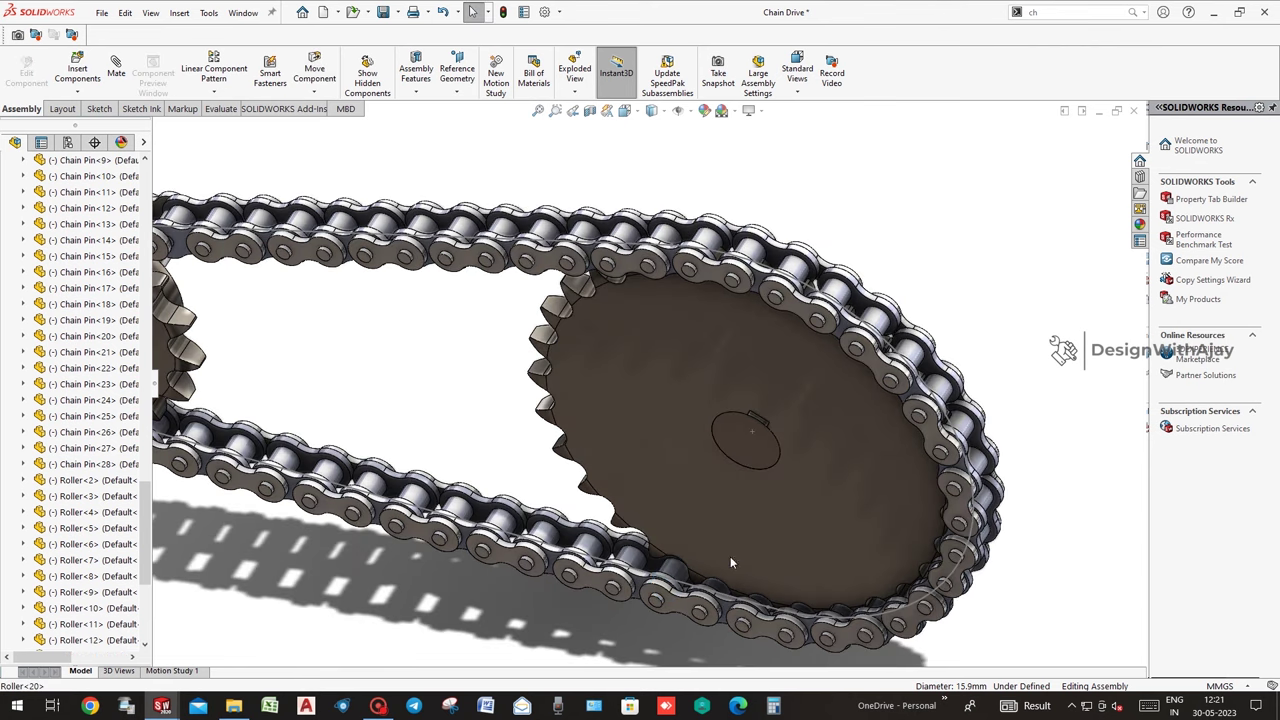
{"action": "left_click", "coordinate": [668, 566]}
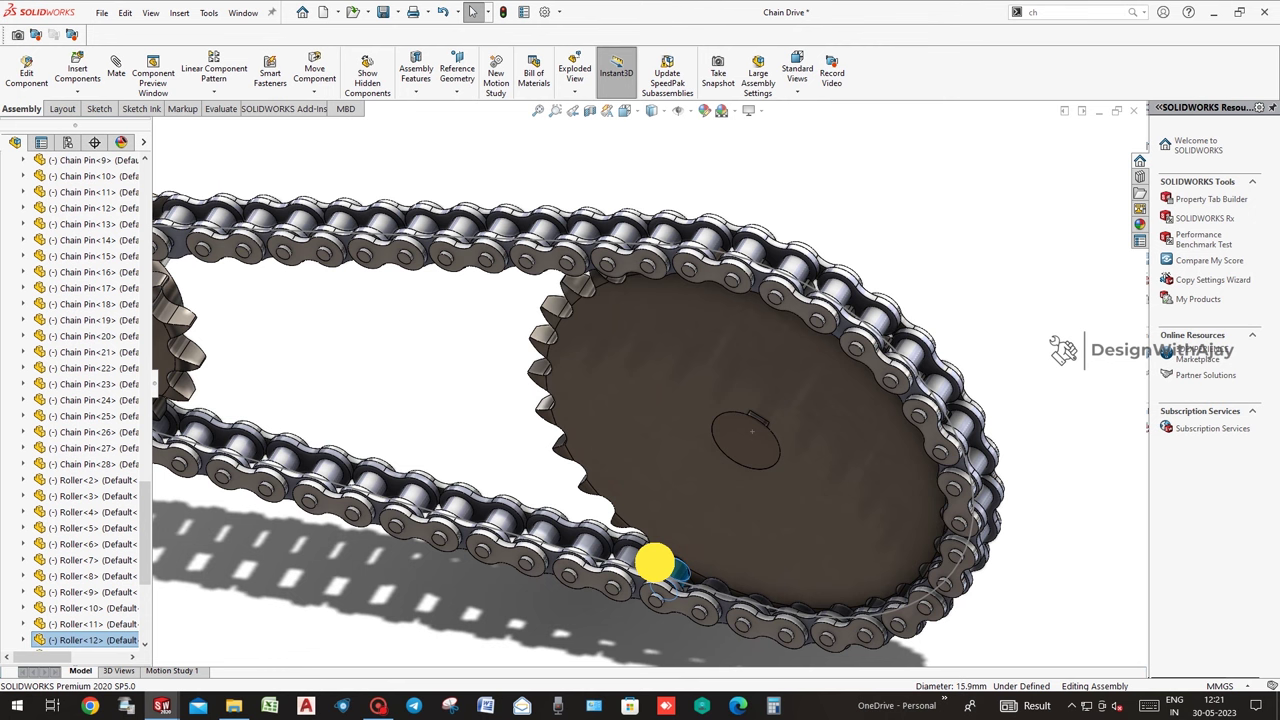
{"action": "left_click_drag", "start_coordinate": [651, 560], "coordinate": [643, 563]}
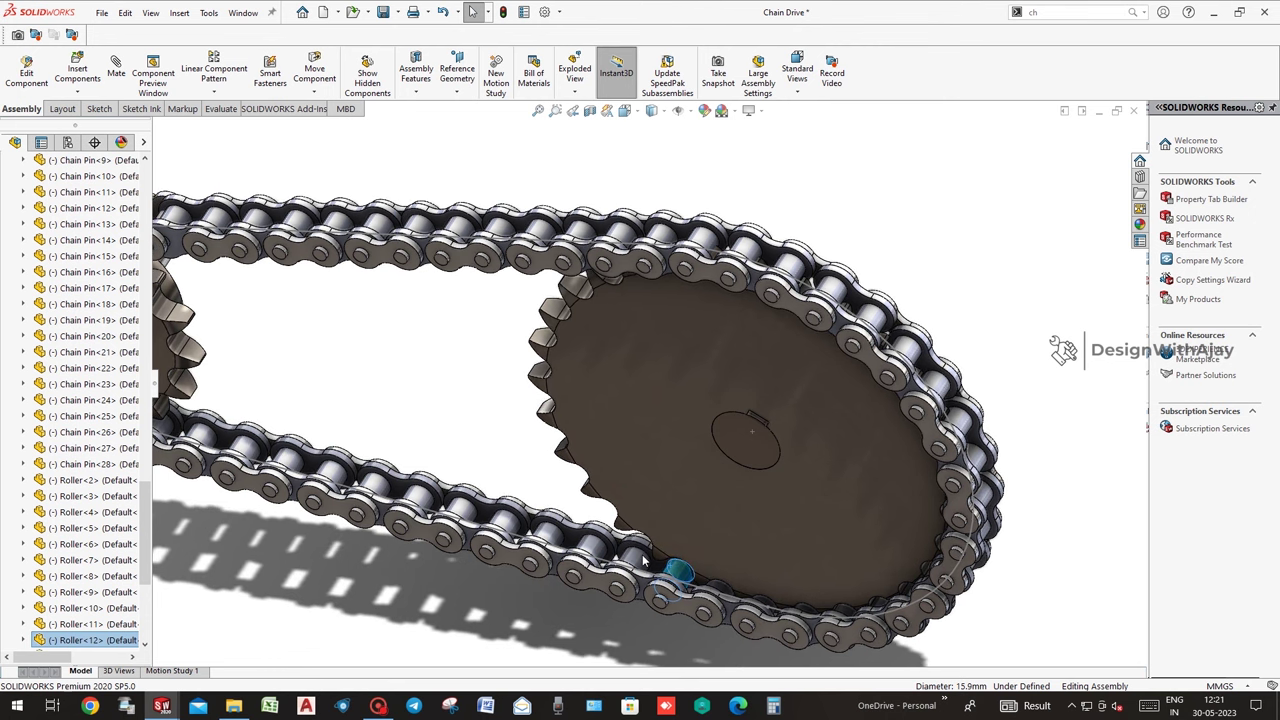
{"action": "left_click", "coordinate": [248, 607]}
{"action": "key", "text": "f"}
{"action": "left_click", "coordinate": [171, 670]}
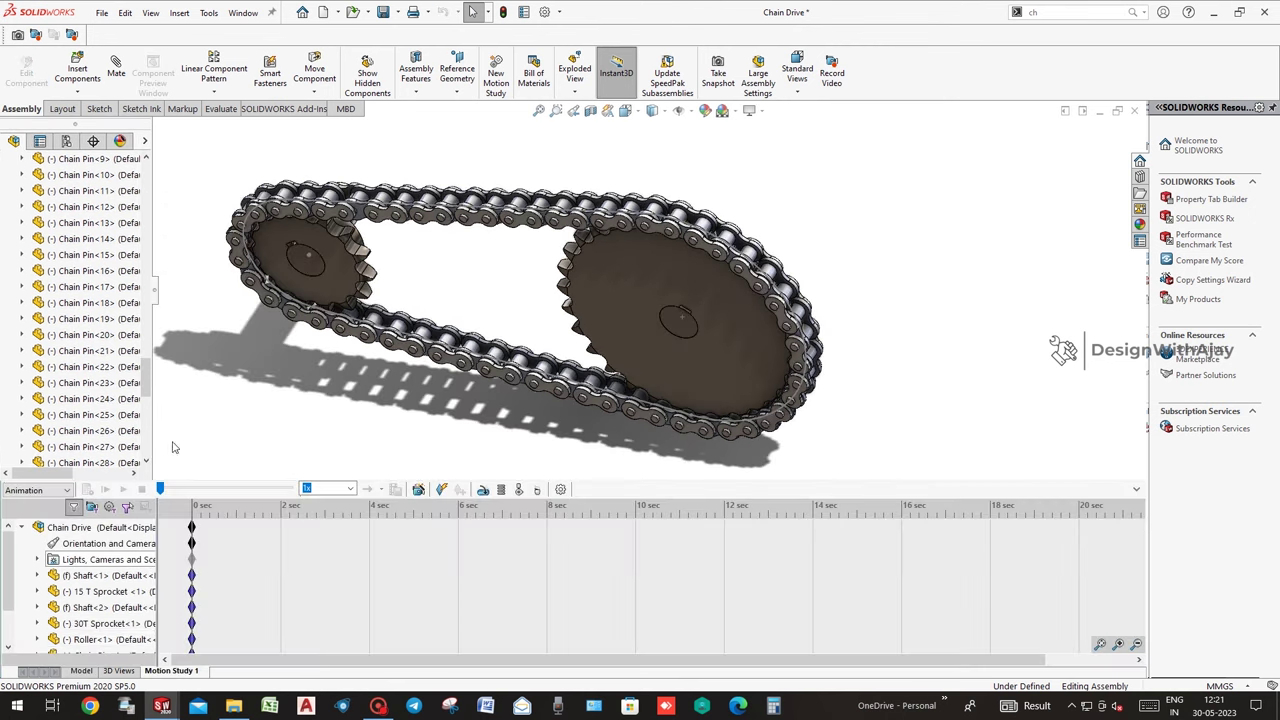
Add a 100 RPM rotary motor on the 15 T sprocket face in the Animation study.
{"action": "left_click", "coordinate": [37, 490]}
{"action": "left_click", "coordinate": [30, 505]}
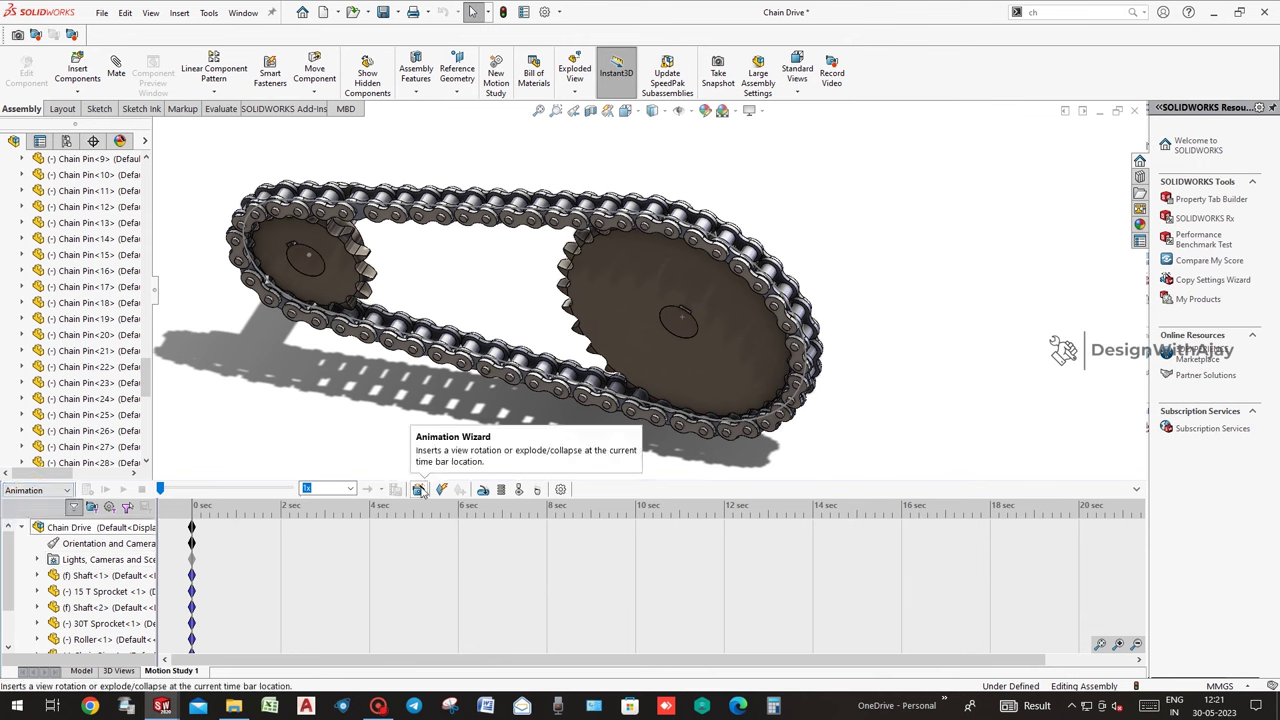
{"action": "left_click", "coordinate": [483, 489]}
{"action": "left_click", "coordinate": [300, 229]}
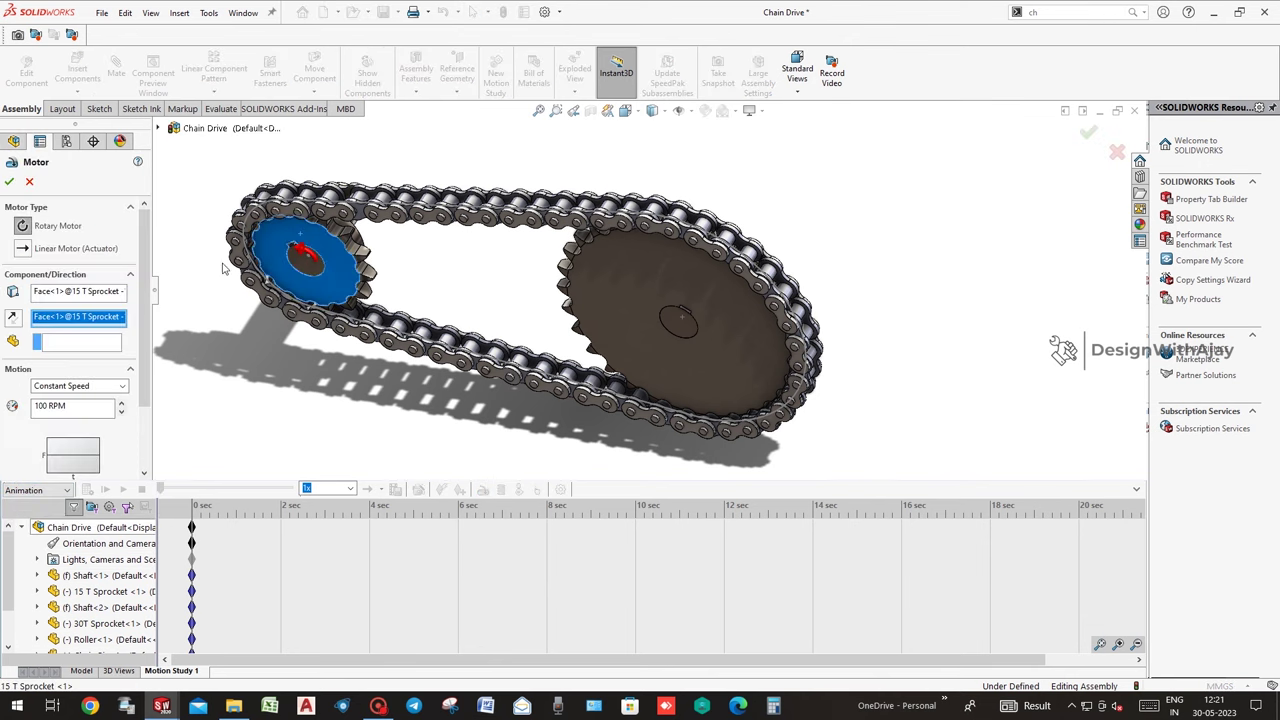
{"action": "left_click", "coordinate": [64, 406]}
{"action": "left_click", "coordinate": [15, 185]}
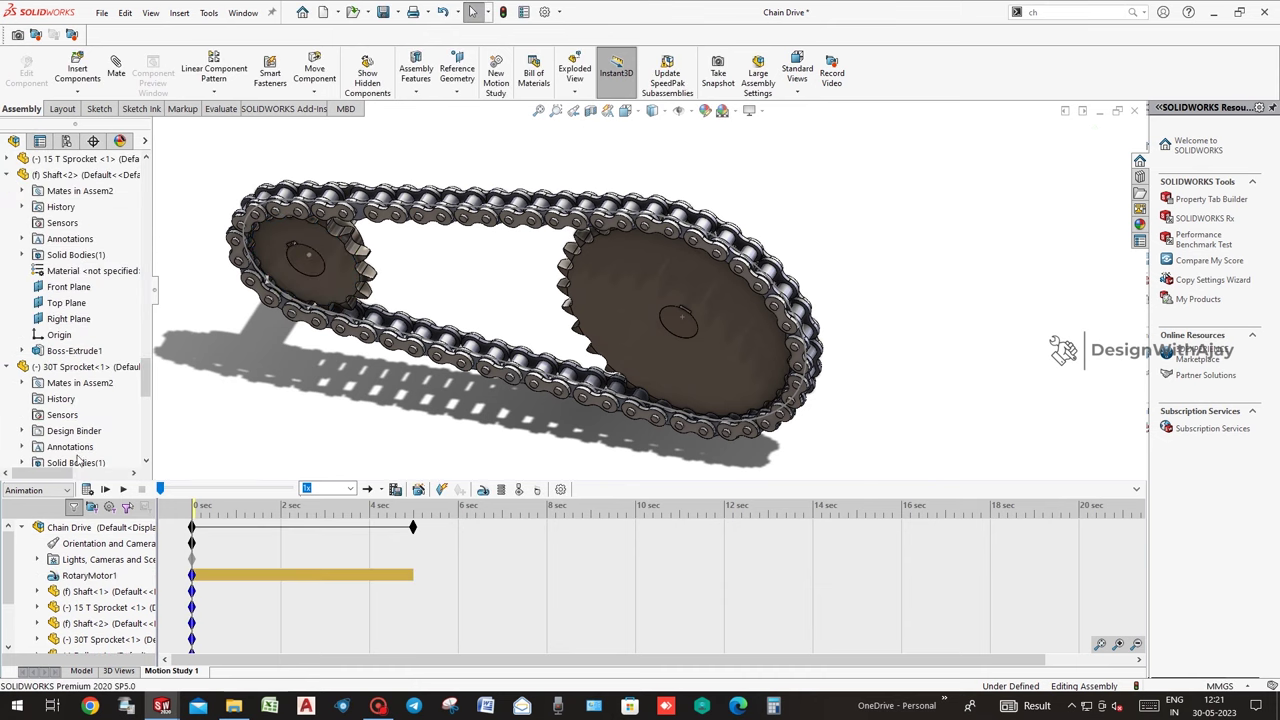
Calculate and play the chain drive animation, then go back to the Model tab.
{"action": "left_click", "coordinate": [87, 489]}
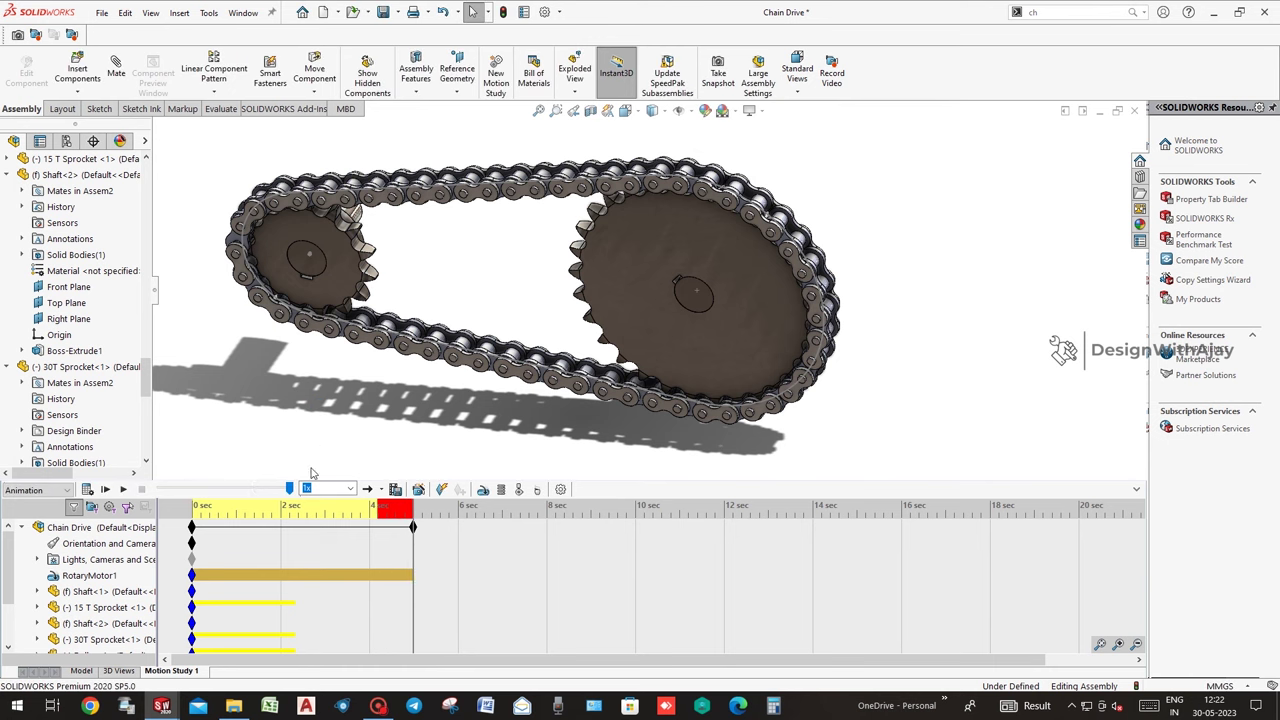
{"action": "left_click", "coordinate": [123, 489]}
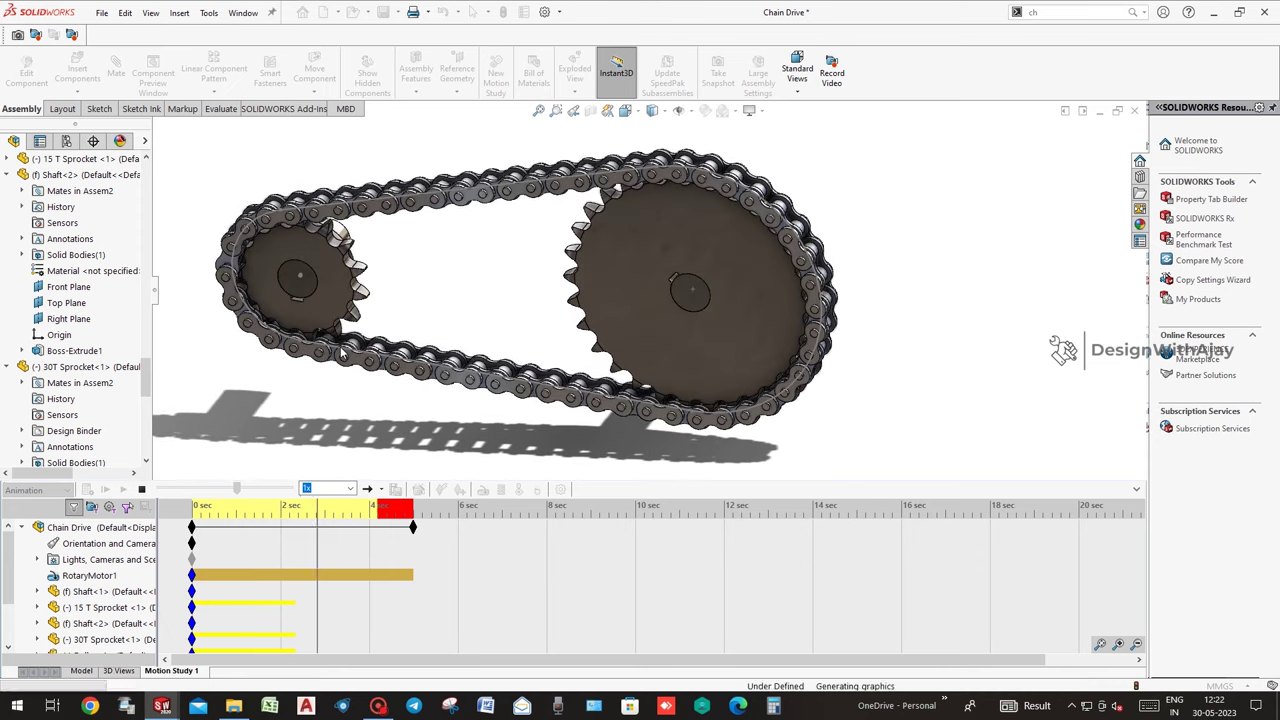
{"action": "scroll", "coordinate": [333, 272], "scroll_direction": "down", "scroll_amount": 1}
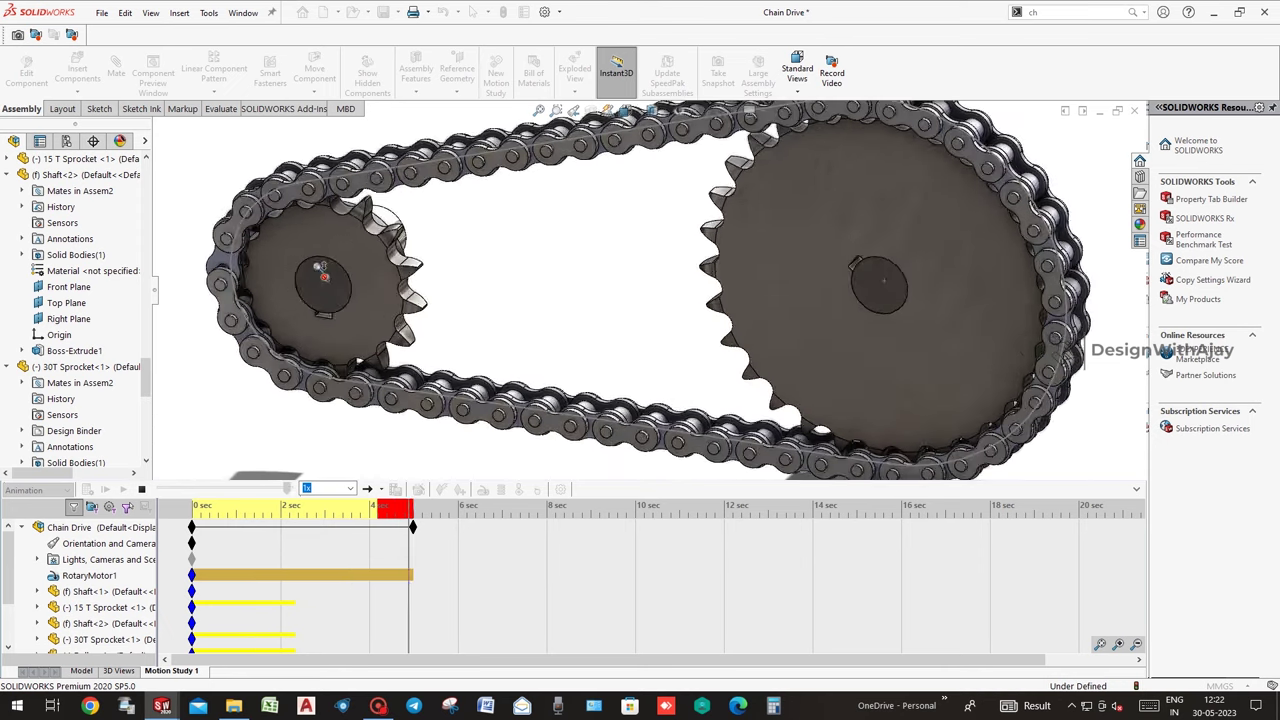
{"action": "scroll", "coordinate": [333, 272], "scroll_direction": "down", "scroll_amount": 1}
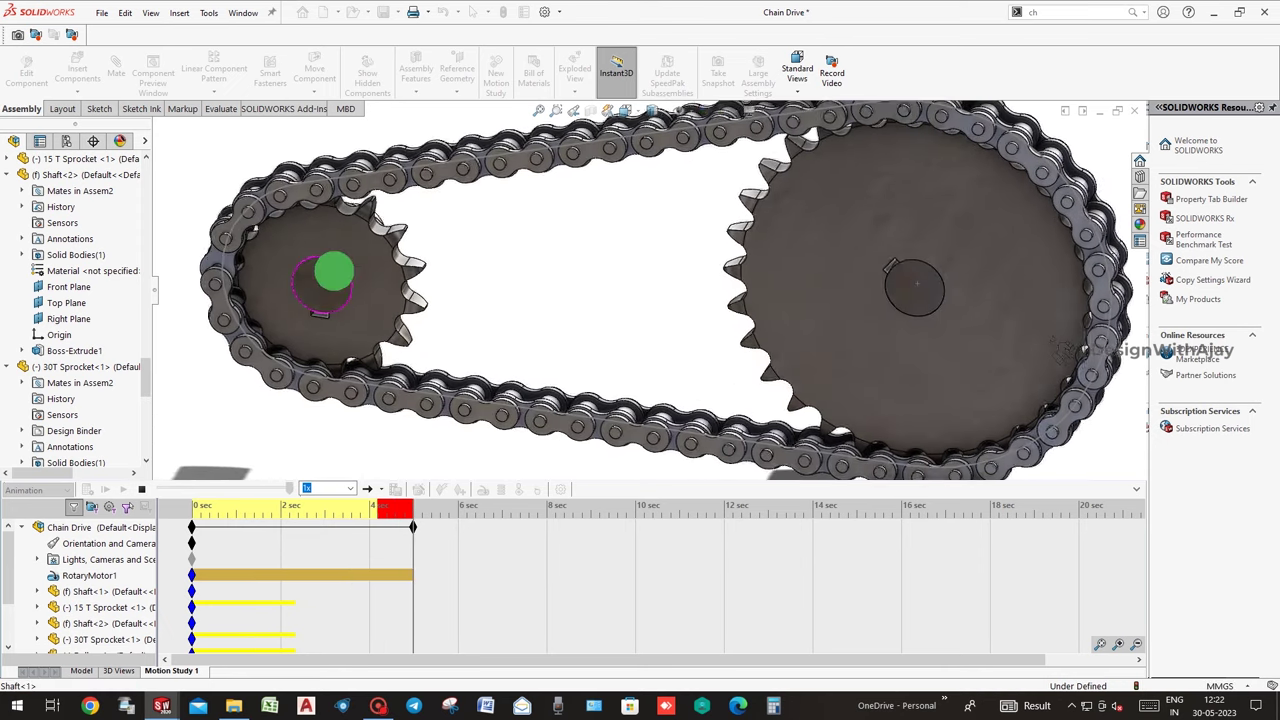
{"action": "left_click", "coordinate": [81, 670]}
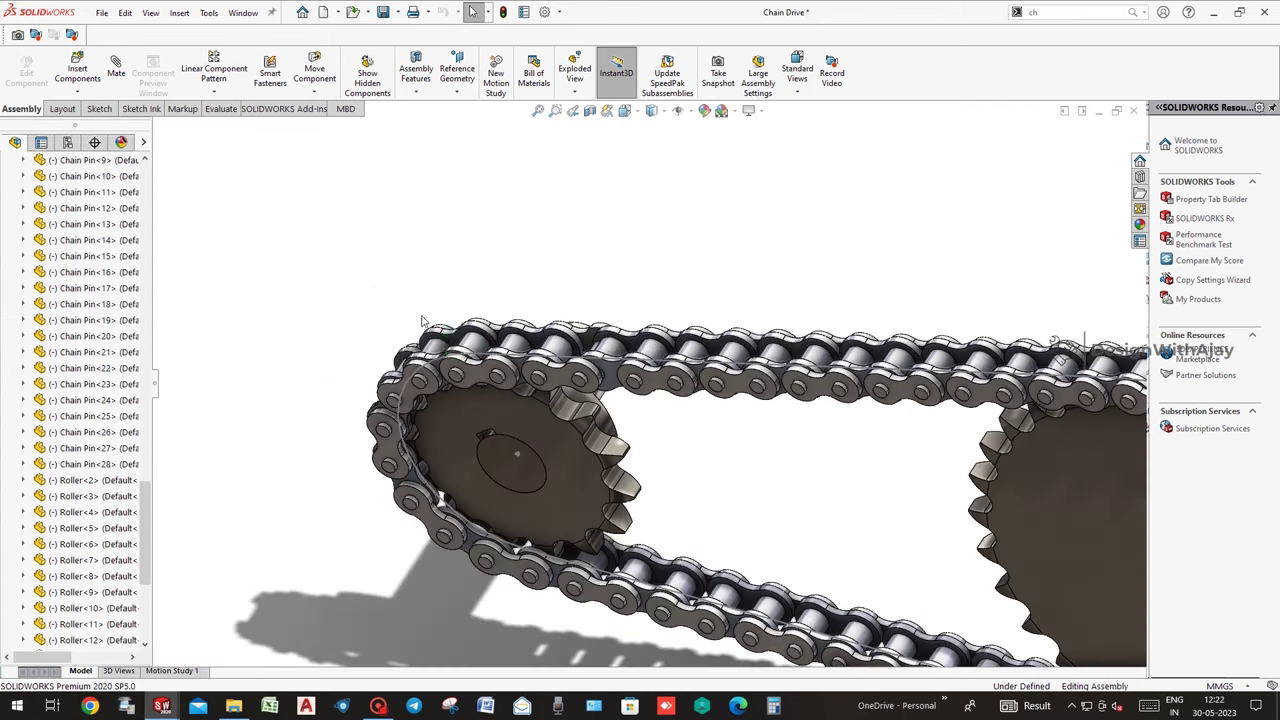